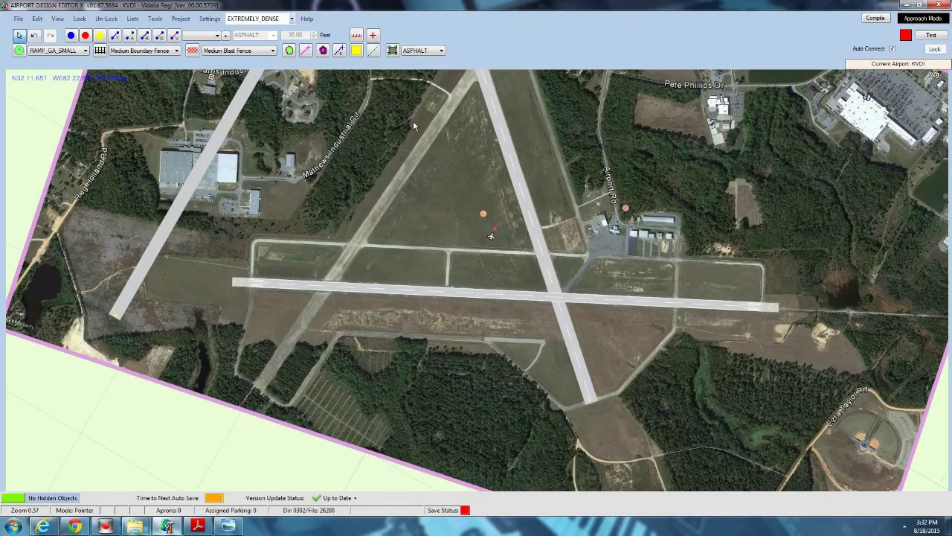
Move runway 01/19 close to the uncovered diagonal strip in the background image.
drag(406, 113, 359, 169)
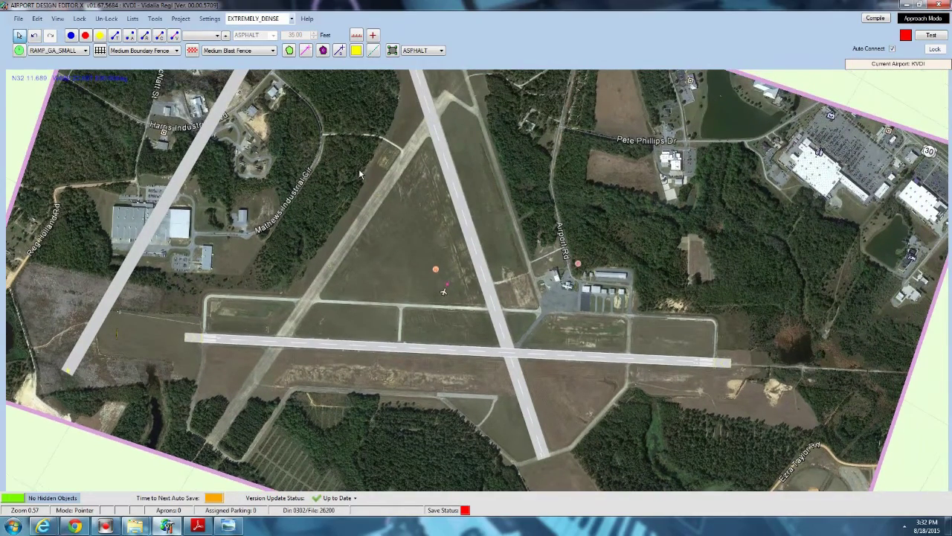
mouse_move(223, 114)
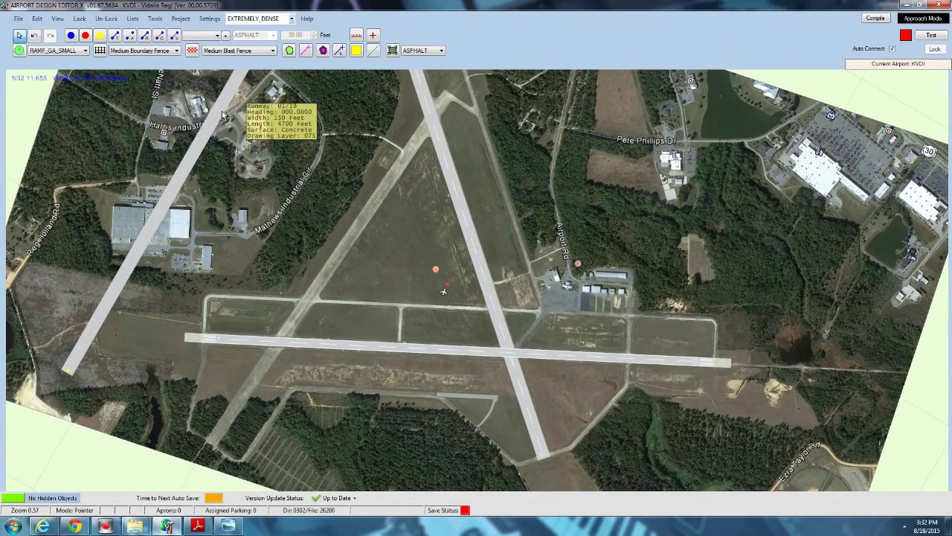
drag(222, 113, 346, 168)
mouse_move(346, 169)
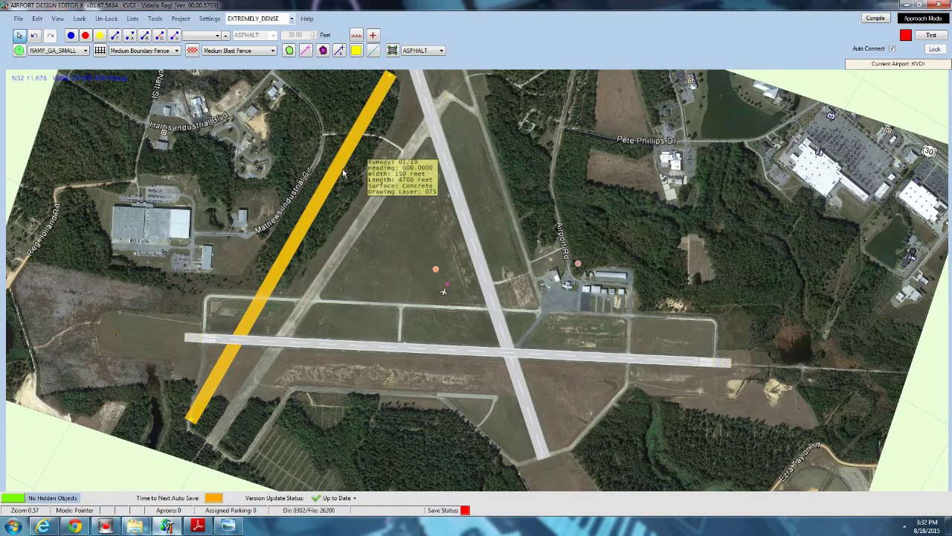
Measure the full length of the diagonal strip in the background image from end to end.
click(357, 35)
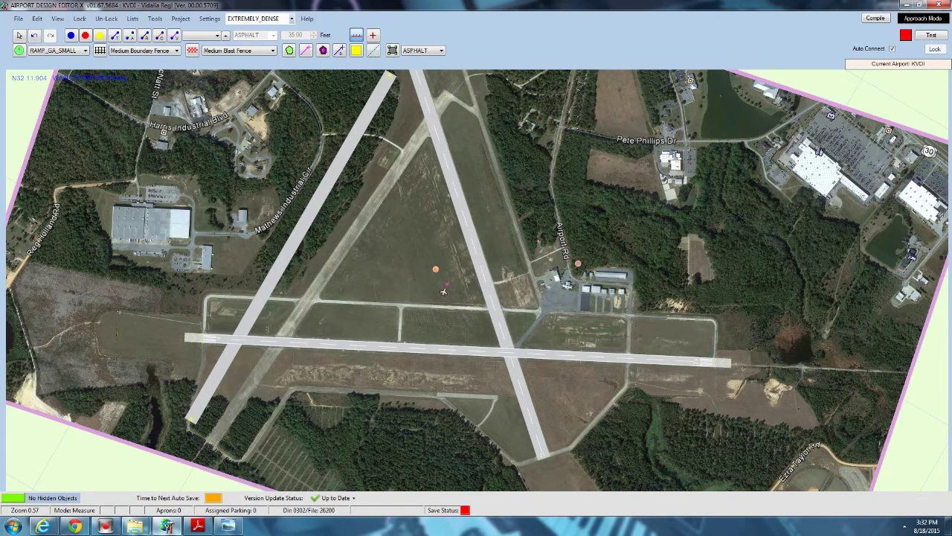
drag(447, 95, 299, 297)
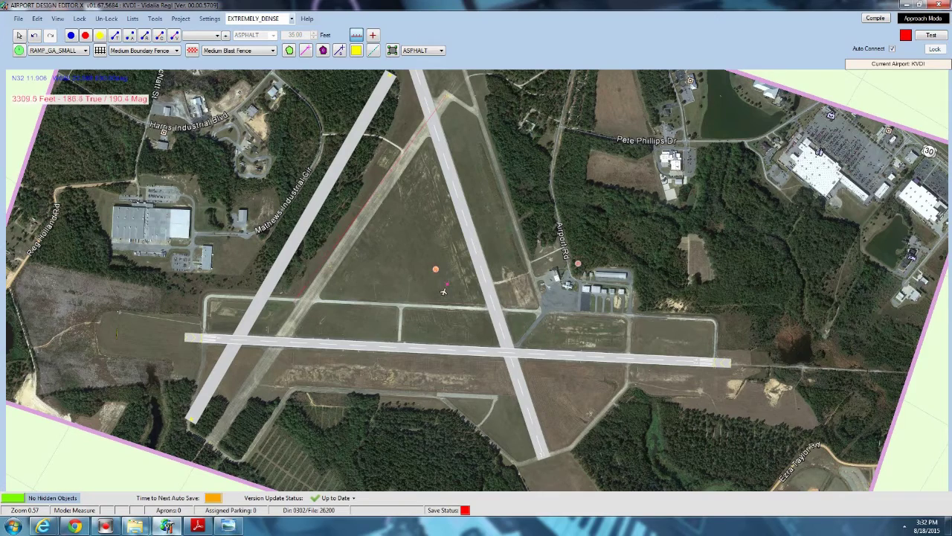
drag(222, 406, 207, 447)
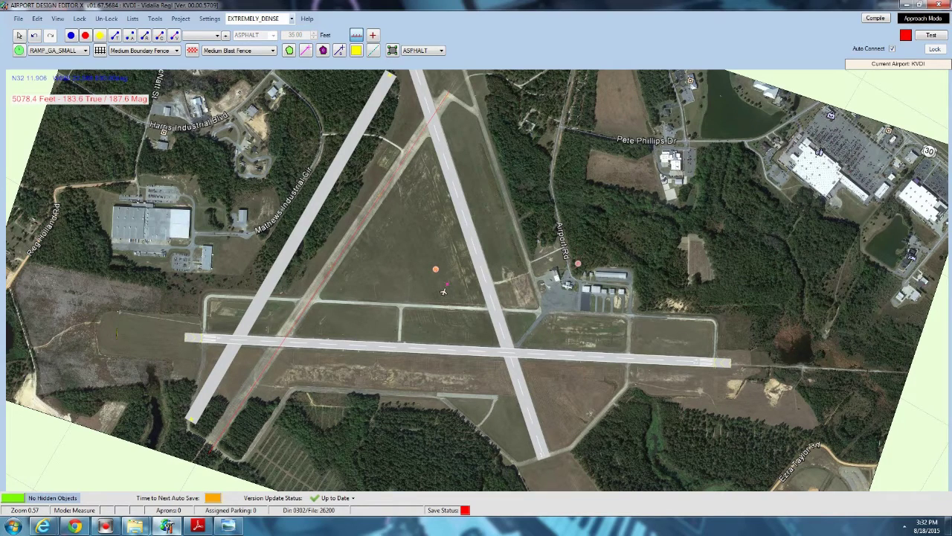
drag(208, 447, 209, 447)
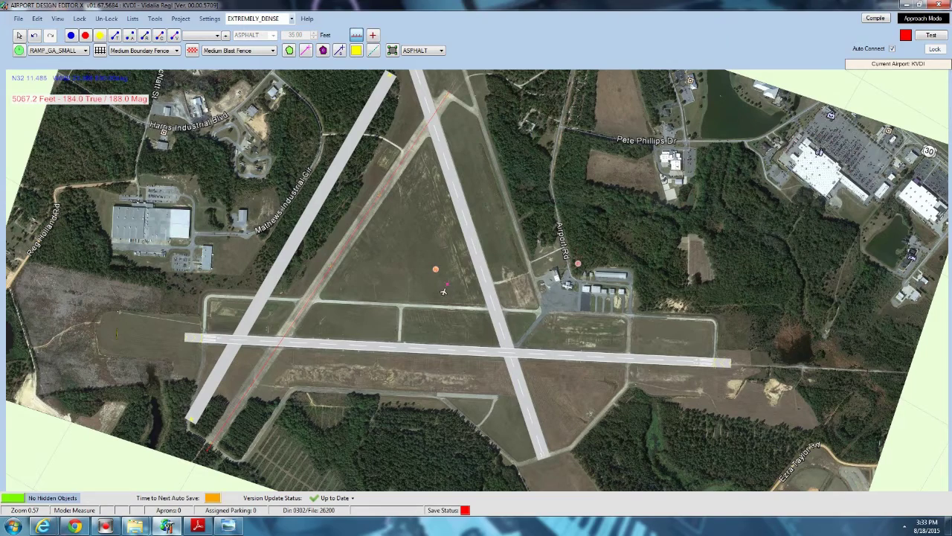
click(19, 37)
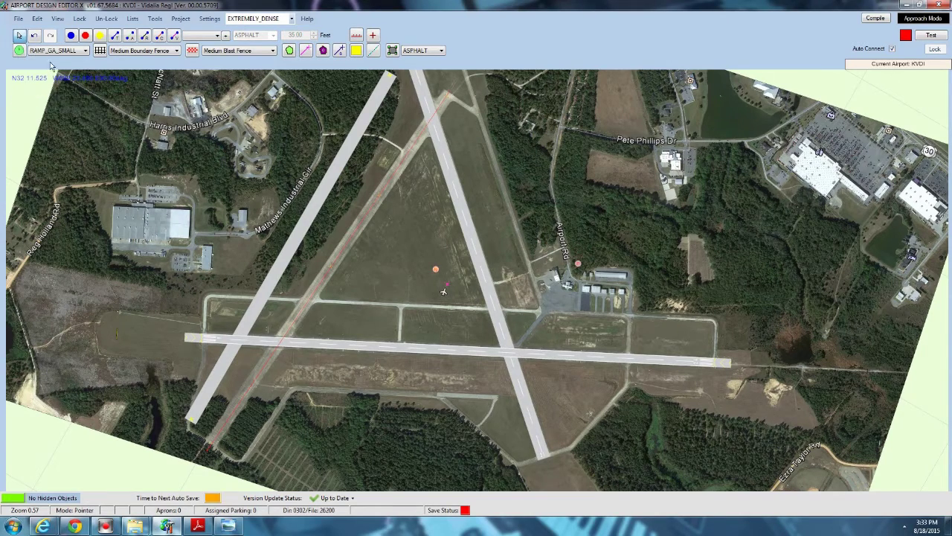
Change the length of runway 01/19 to suit the diagonal strip, then move and rotate the runway to cover that strip.
double_click(331, 192)
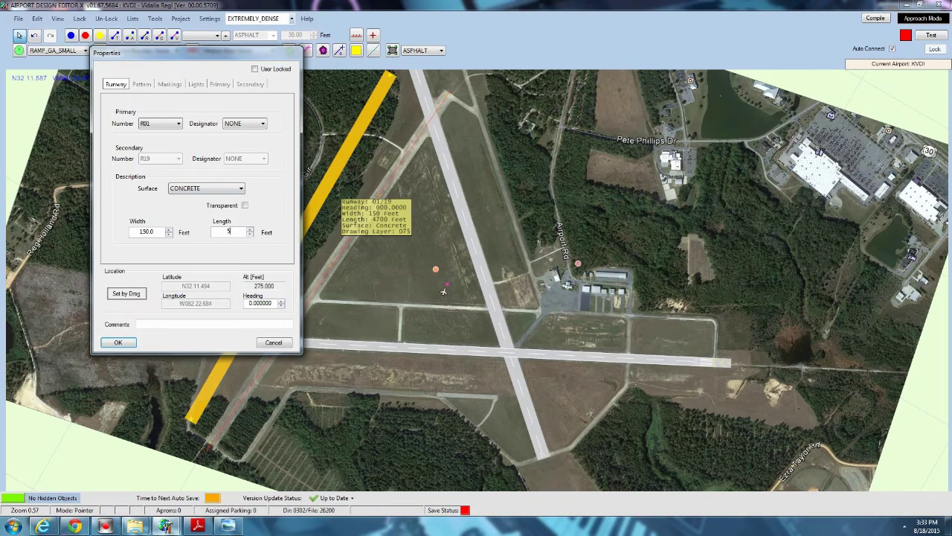
click(117, 342)
drag(333, 171, 369, 184)
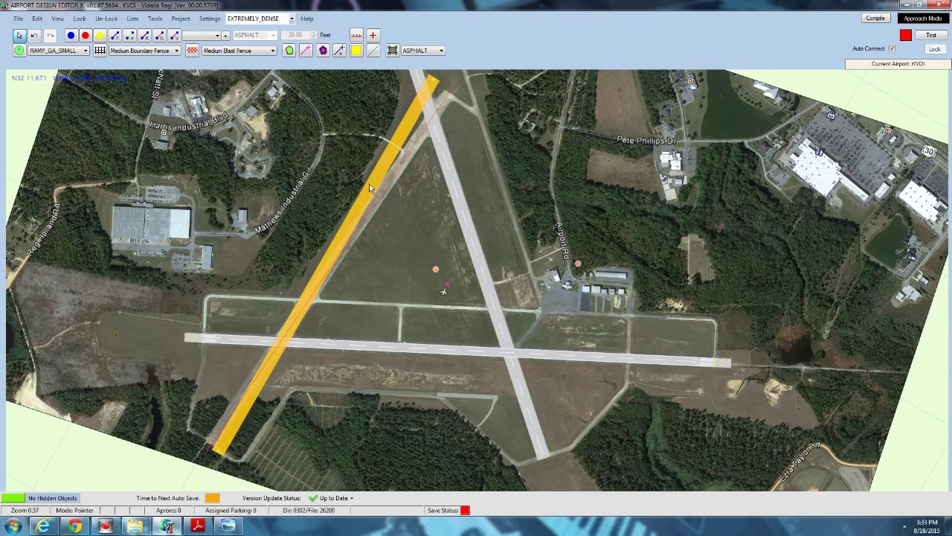
mouse_move(438, 77)
mouse_down()
mouse_move(456, 74)
mouse_move(443, 94)
mouse_up()
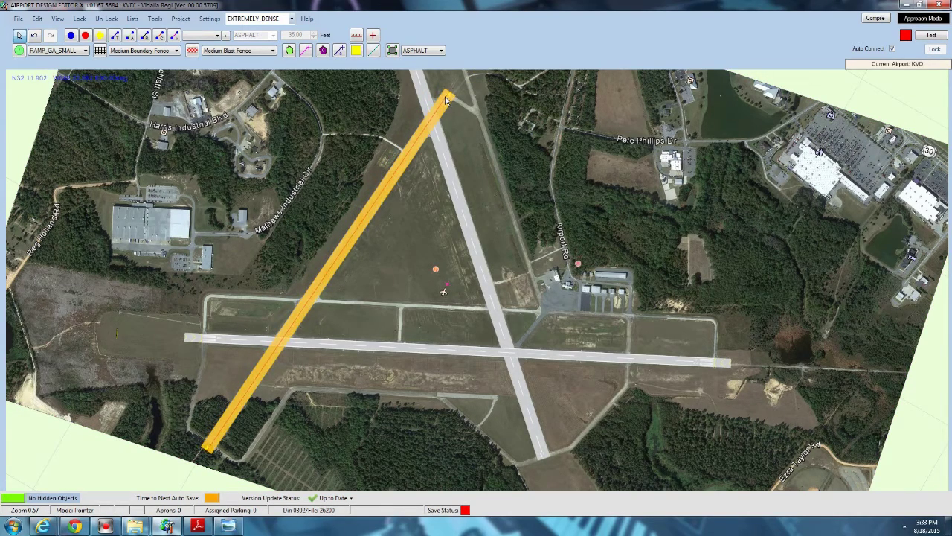
mouse_move(424, 135)
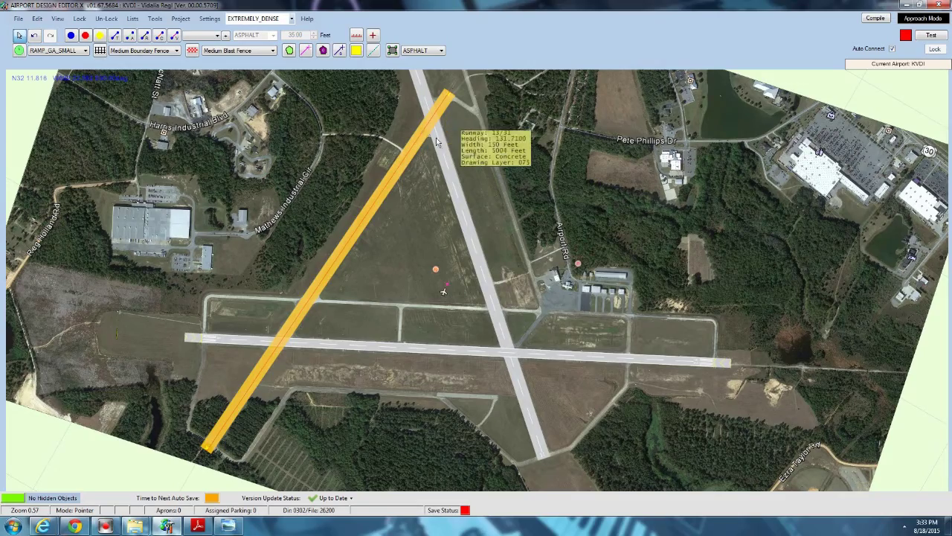
scroll(476, 172, up, 4)
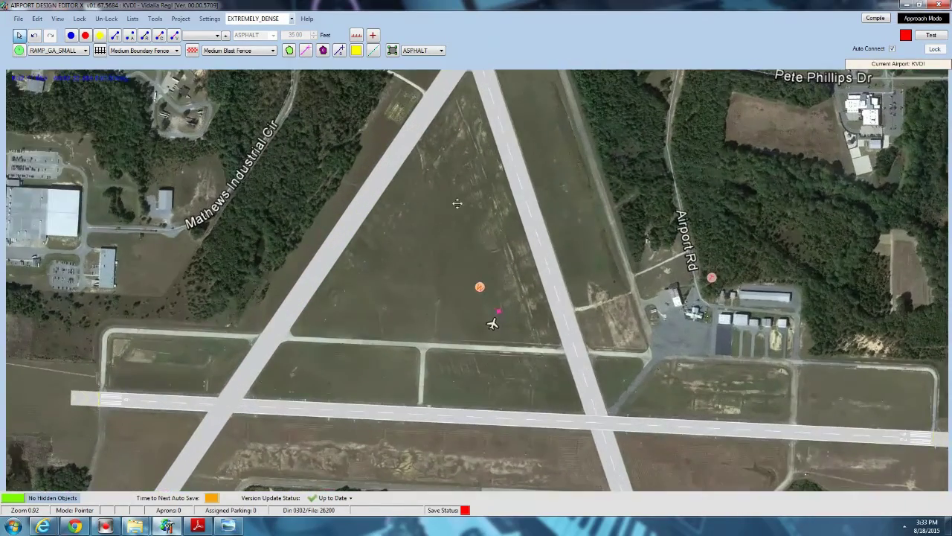
drag(457, 204, 565, 262)
scroll(491, 342, up, 4)
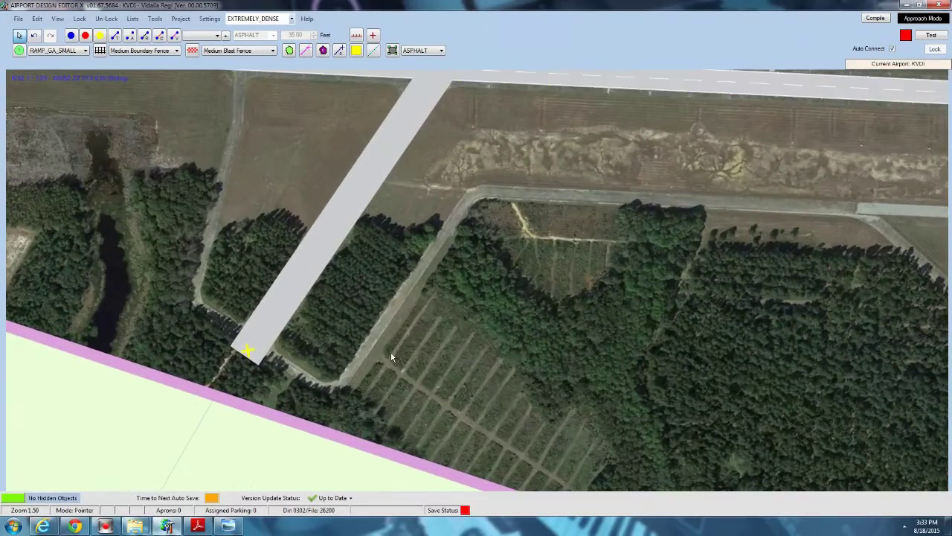
Draw a runway link along the centreline of runway 06/24, from beside the 24 number to beside the 06 number.
scroll(416, 321, down, 5)
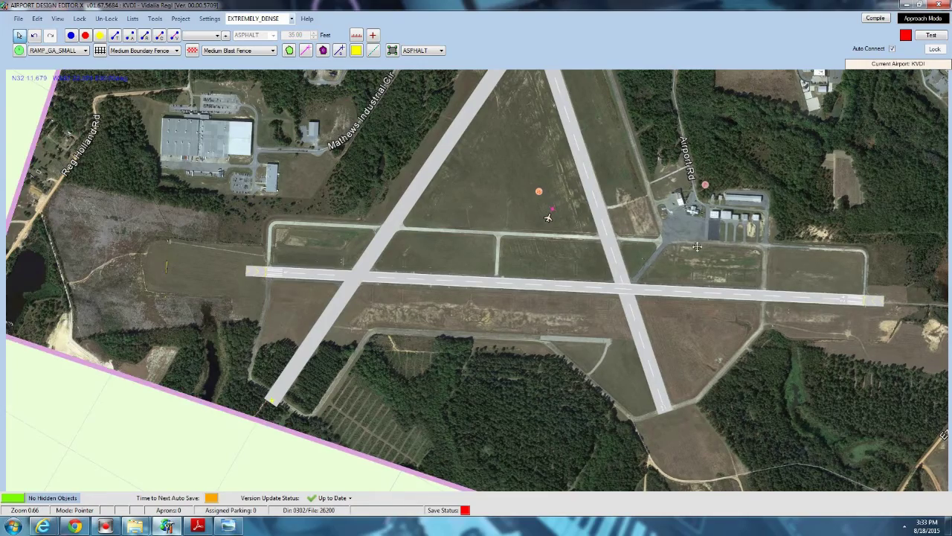
drag(719, 239, 432, 249)
scroll(523, 284, up, 7)
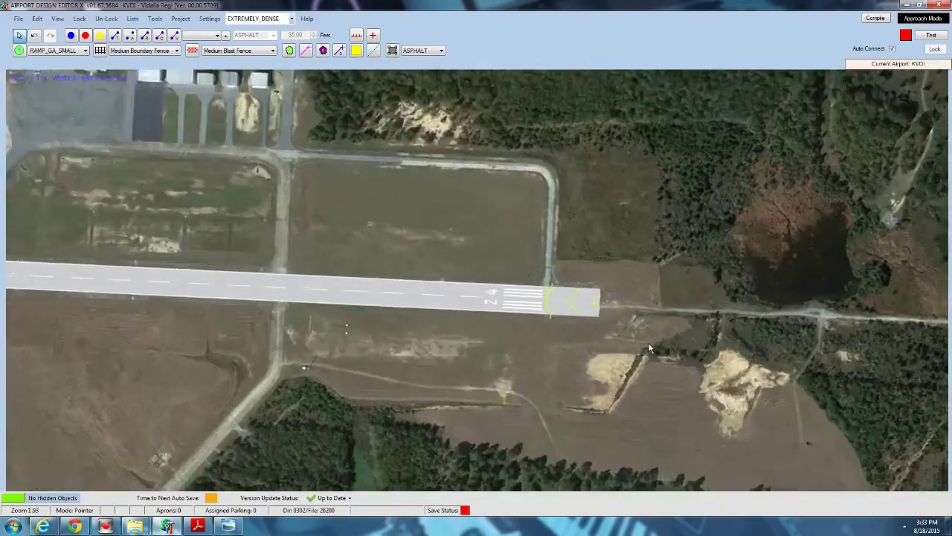
scroll(649, 343, up, 2)
click(143, 35)
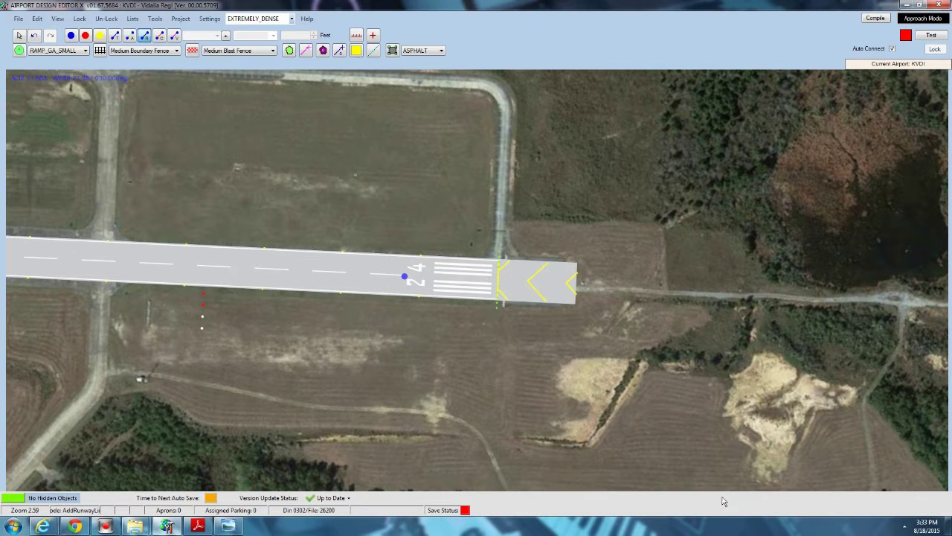
mouse_move(391, 262)
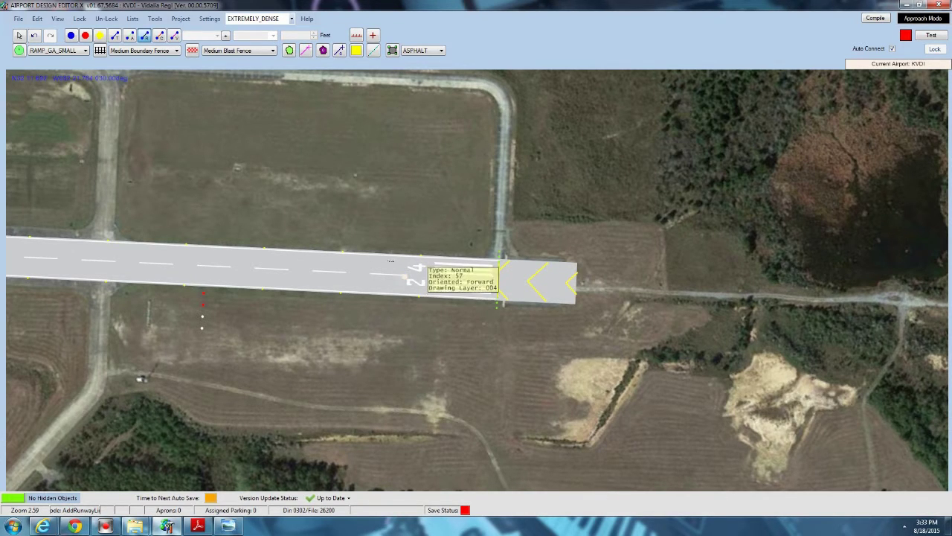
key(Left)
drag(306, 276, 179, 243)
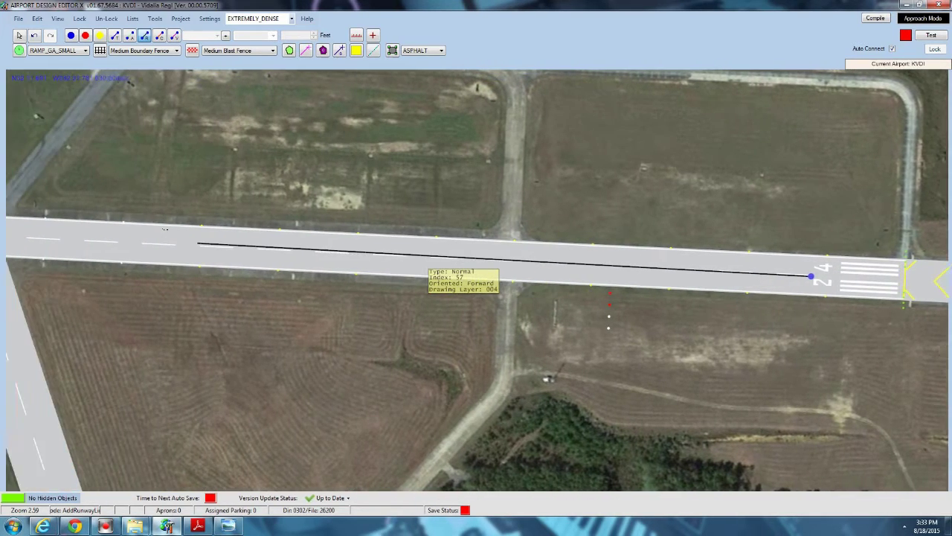
key(Left)
key(Left)
key(Left)
key(Left)
key(Left)
key(Left)
key(Left)
key(Left)
key(Left)
key(Left)
key(Left)
key(Left)
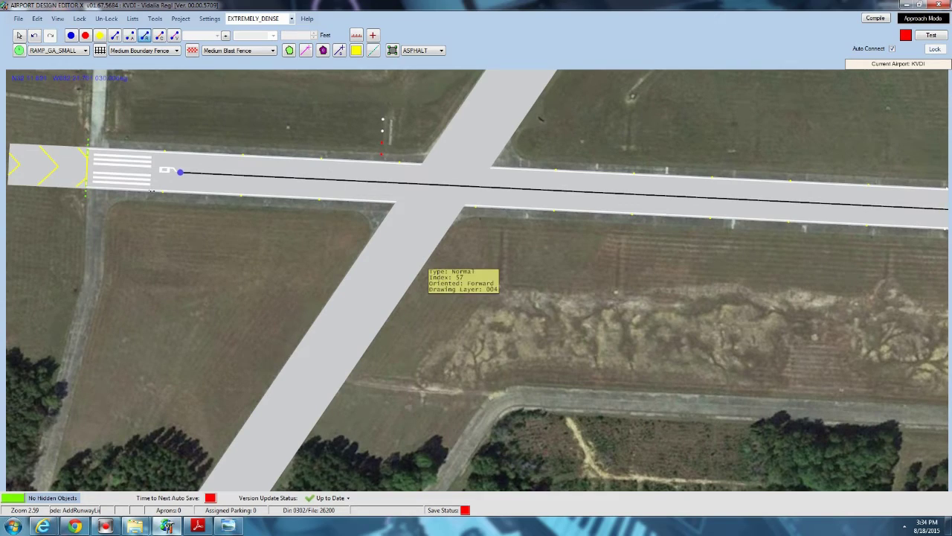
click(180, 172)
Move the runway link's end node at the 24 number out to the runway 24 threshold.
key(Right)
key(Right)
key(Right)
key(Right)
key(Right)
key(Right)
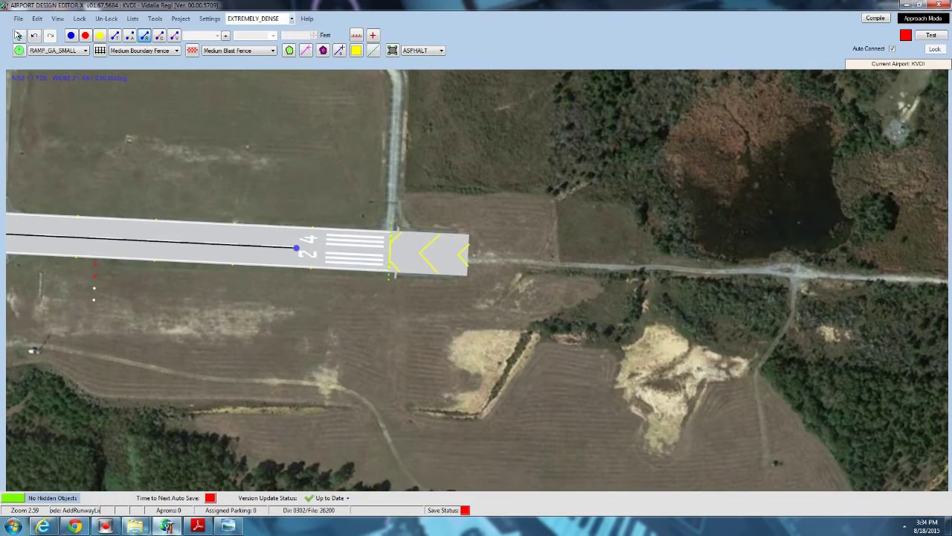
click(18, 35)
scroll(266, 239, up, 5)
click(339, 261)
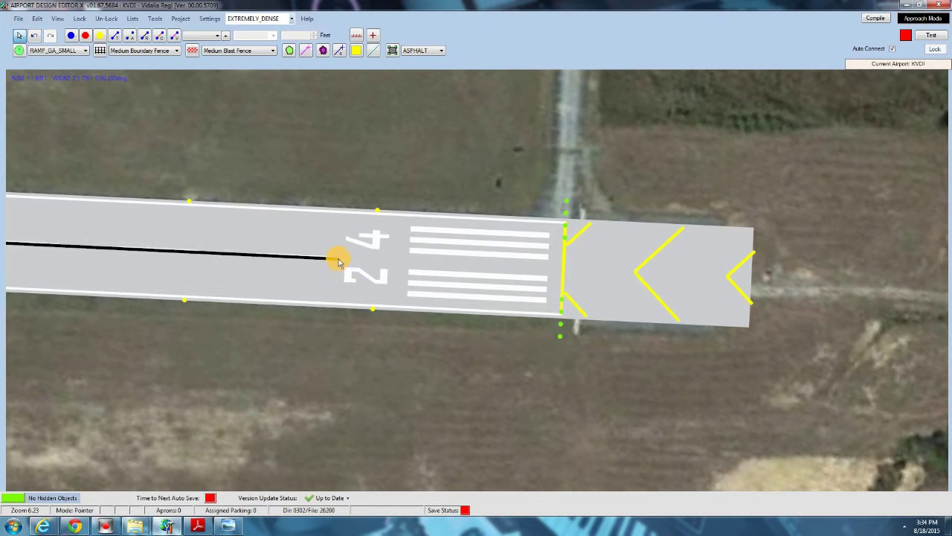
drag(344, 262, 550, 271)
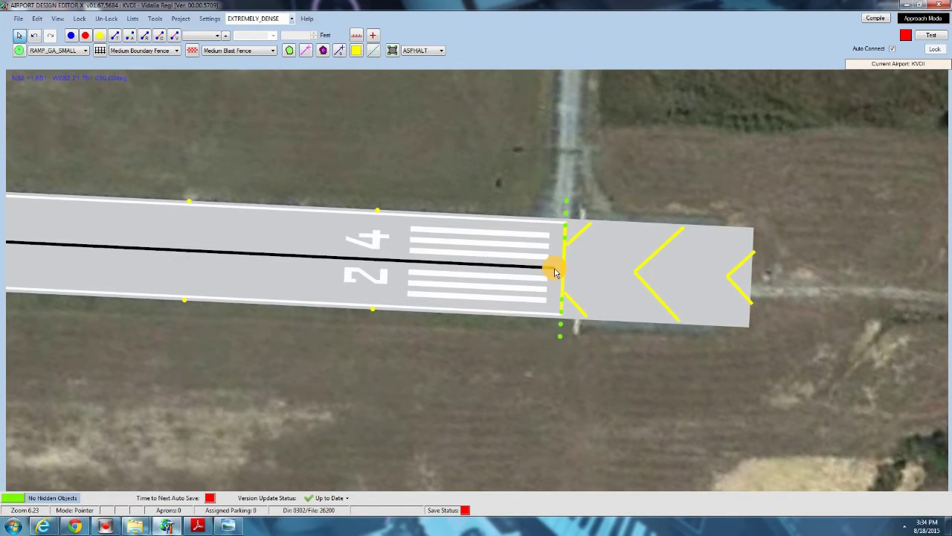
Move the runway link's opposite end node from the 06 number out to the runway 06 threshold.
key(Left)
scroll(553, 295, down, 8)
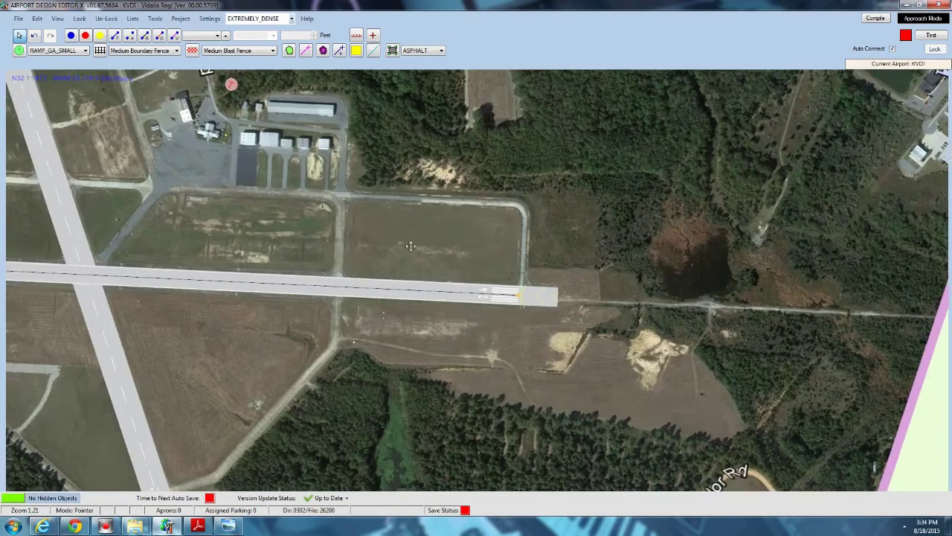
scroll(410, 246, up, 6)
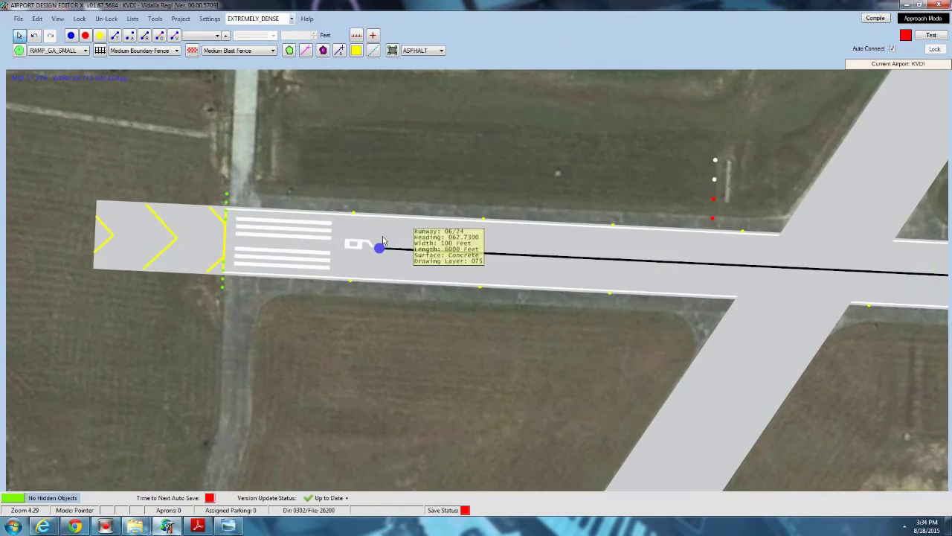
drag(382, 242, 235, 243)
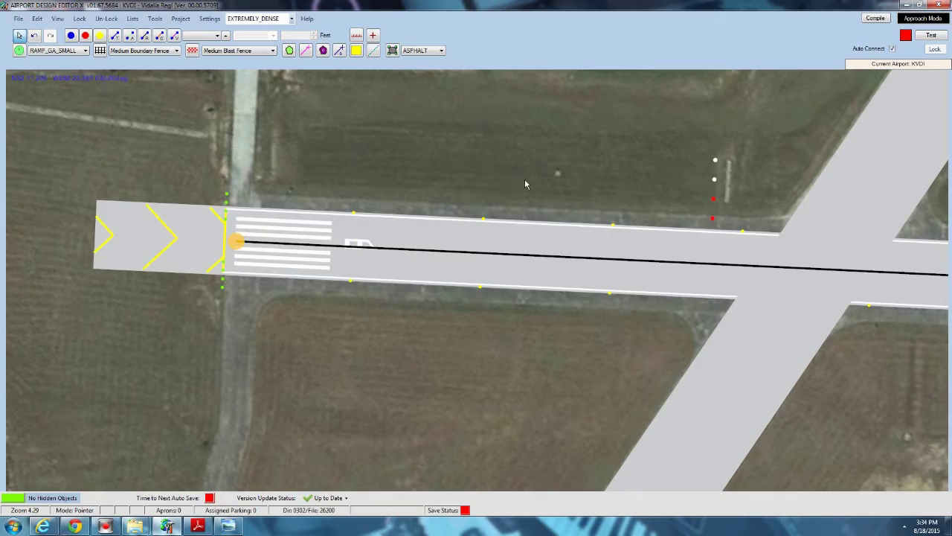
Draw a runway link along runway 13/31 from the 31 number to the 06/24 runway link at the intersection.
scroll(233, 162, down, 7)
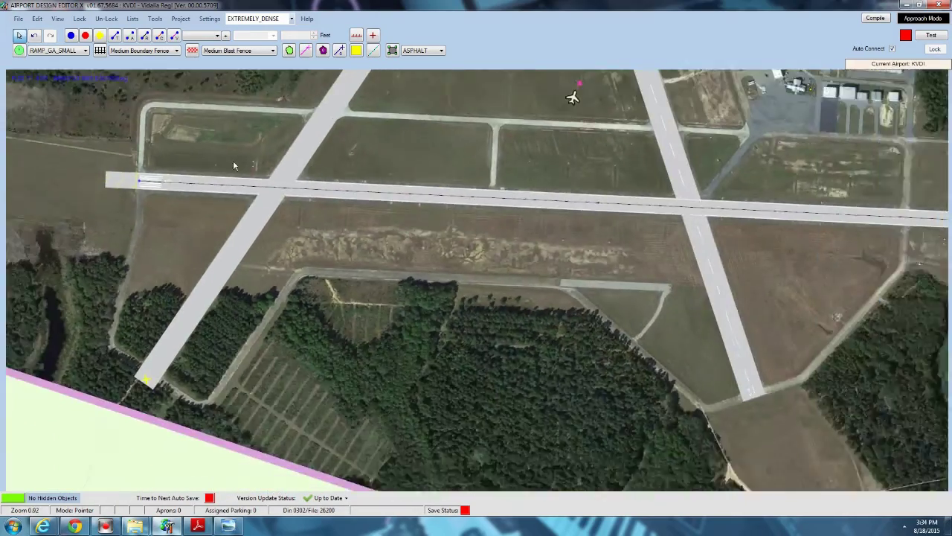
scroll(233, 161, down, 1)
drag(609, 352, 172, 250)
scroll(176, 255, up, 7)
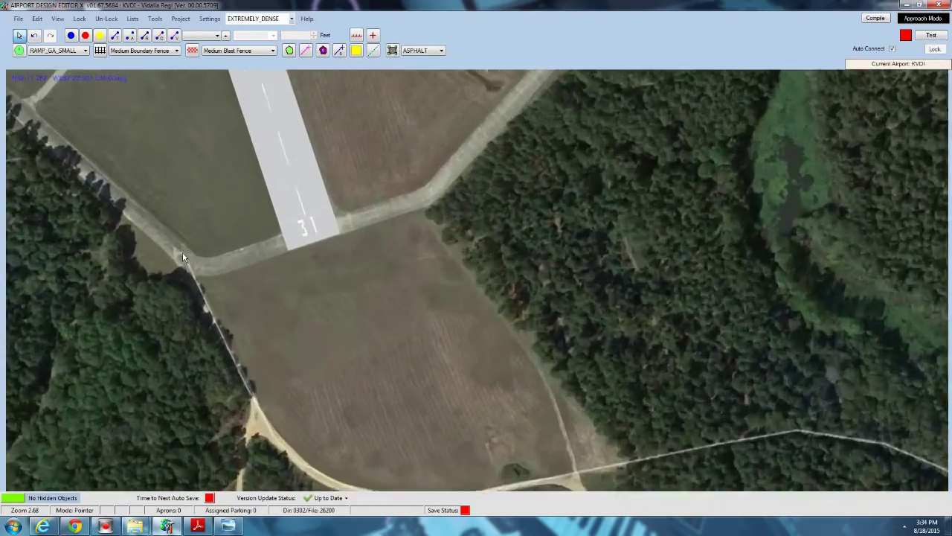
scroll(185, 246, up, 2)
click(144, 35)
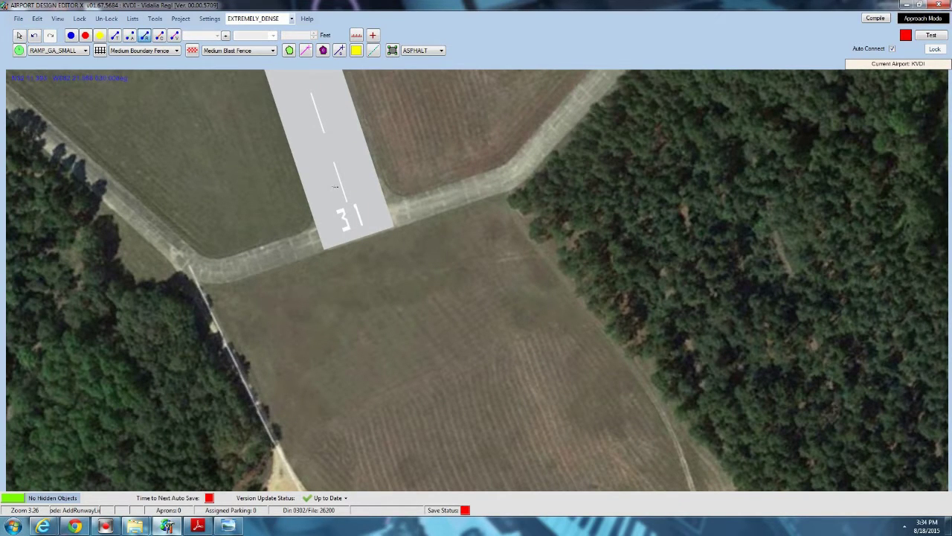
click(335, 188)
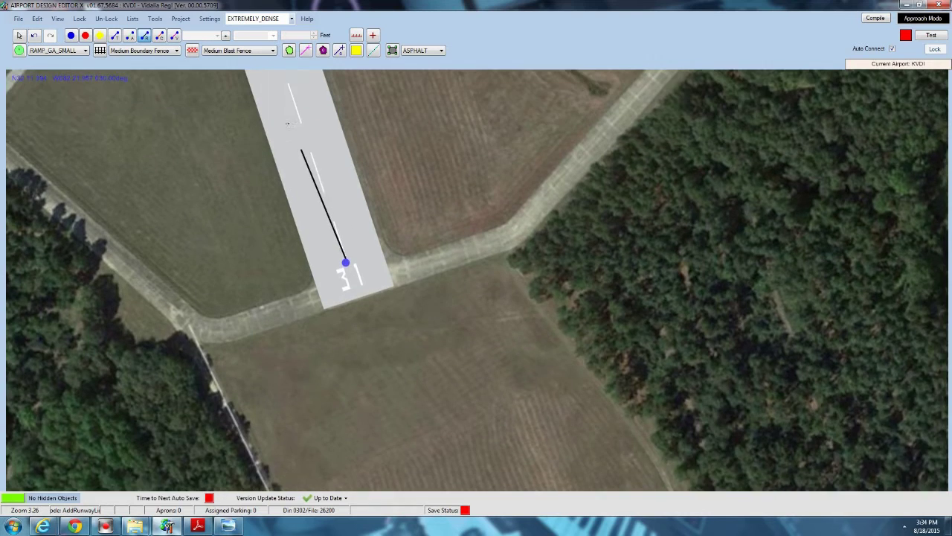
key(Up)
key(Up)
key(Up)
key(Up)
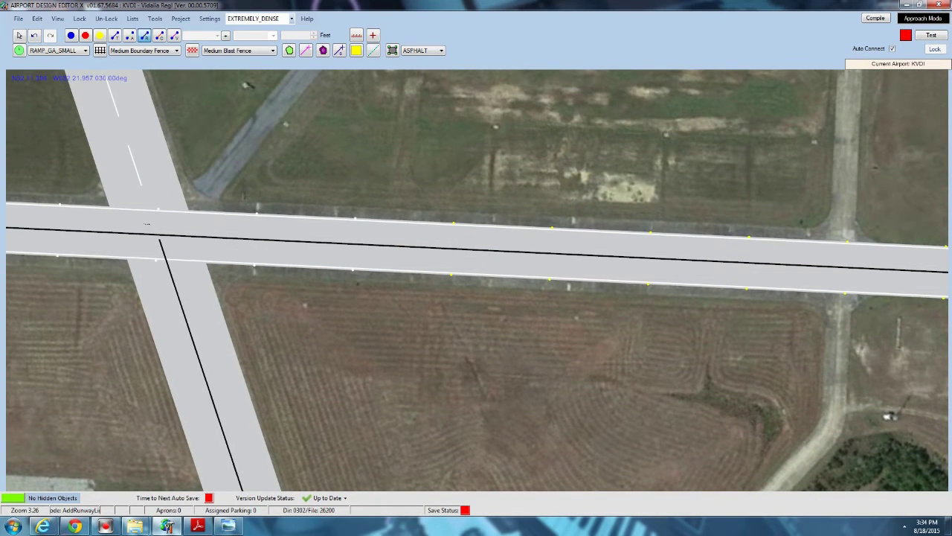
click(159, 236)
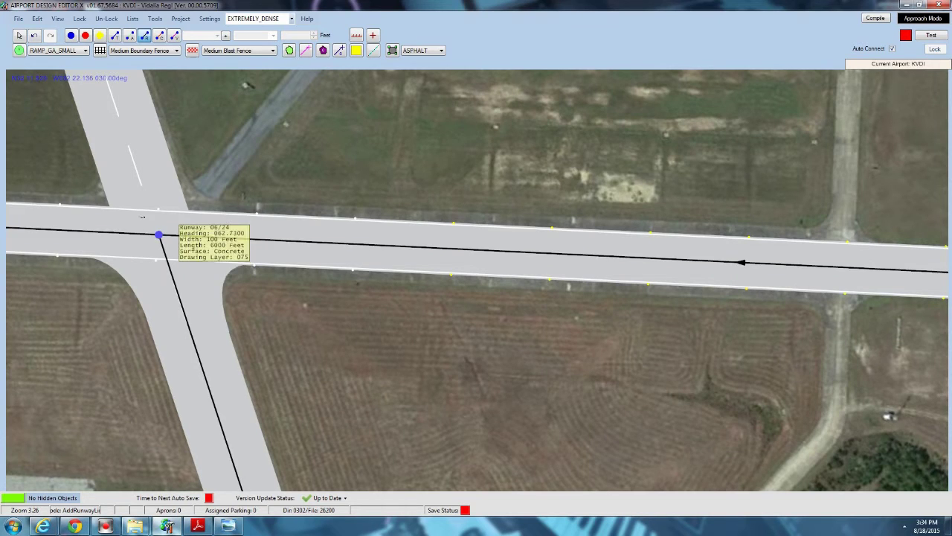
Draw a runway link along runway 13/31 from the 06/24 intersection node to the 13 number.
key(Up)
key(Up)
key(Up)
key(Up)
key(Up)
key(Up)
key(Up)
key(Up)
key(Up)
key(Up)
key(Up)
key(Up)
key(Up)
key(Up)
key(Up)
key(Up)
key(Up)
key(Up)
key(Up)
key(Up)
key(Up)
key(Up)
key(Up)
key(Up)
key(Up)
key(Up)
key(Up)
key(Up)
key(Up)
key(Up)
key(Up)
key(Up)
key(Up)
key(Up)
key(Up)
key(Up)
key(Up)
key(Up)
key(Up)
key(Up)
key(Up)
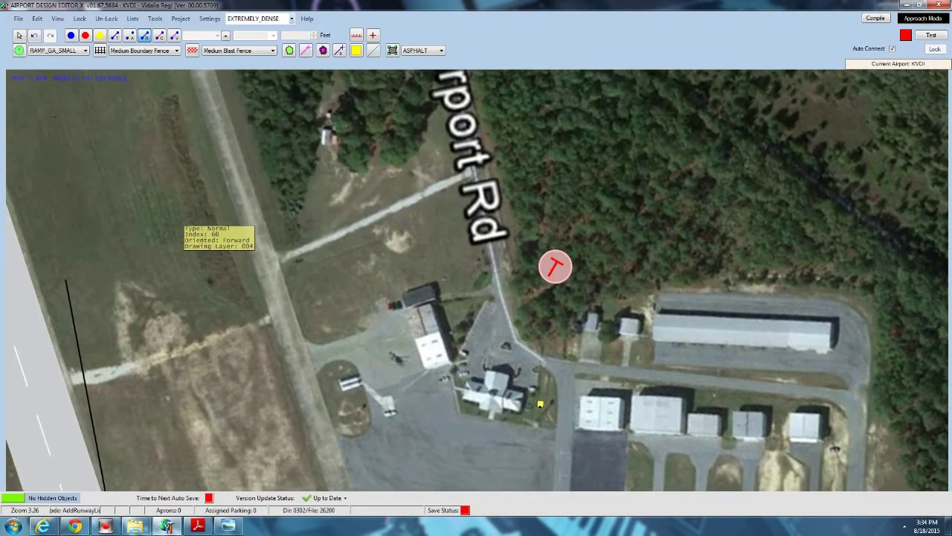
key(Up)
key(Up)
key(Up)
key(Up)
key(Up)
key(Up)
key(Up)
key(Up)
key(Up)
key(Up)
key(Up)
key(Up)
key(Up)
key(Up)
key(Up)
key(Up)
key(Up)
key(Up)
key(Up)
key(Up)
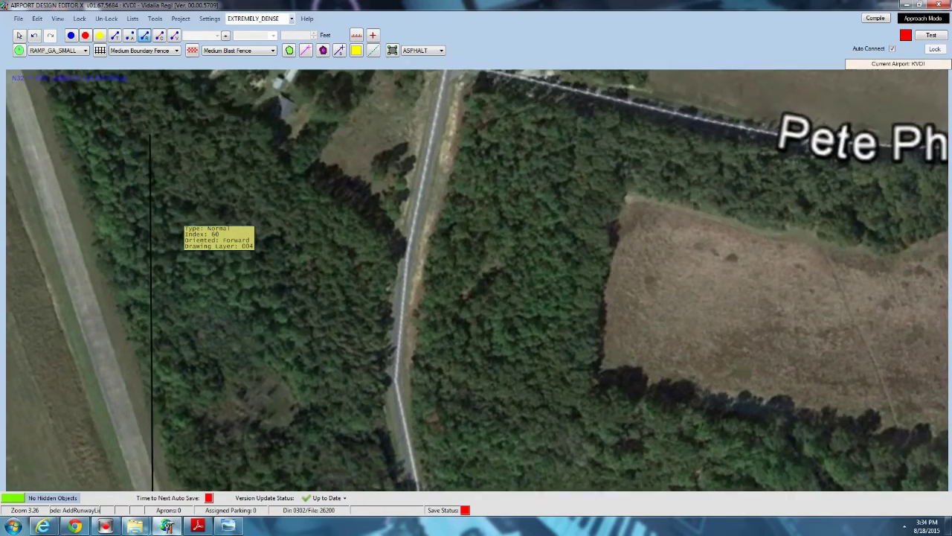
key(Left)
key(Left)
key(Left)
key(Left)
key(Left)
key(Left)
key(Left)
key(Left)
key(Left)
key(Left)
key(Left)
key(Left)
key(Left)
key(Left)
key(Left)
key(Left)
key(Left)
key(Left)
key(Left)
key(Left)
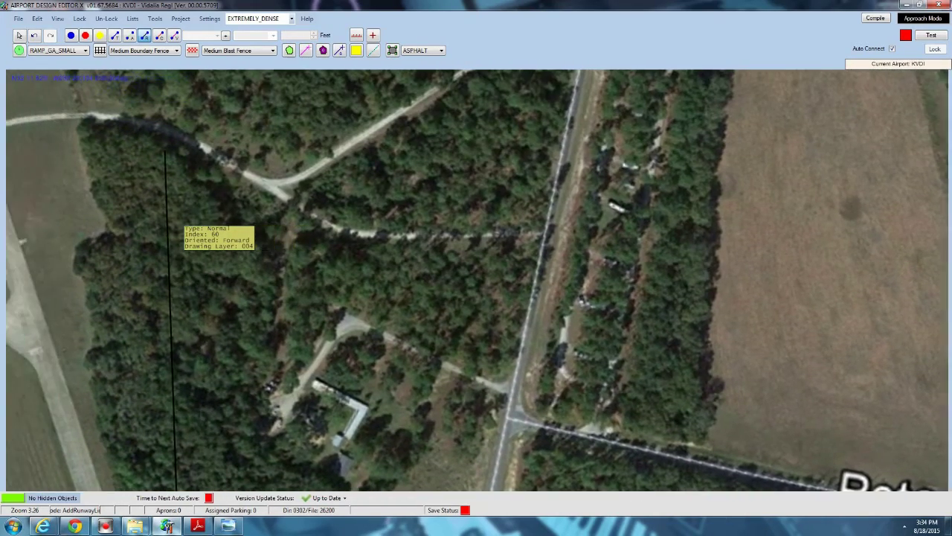
key(Left)
key(Left)
key(Left)
key(Left)
key(Left)
key(Left)
key(Left)
key(Left)
key(Left)
key(Left)
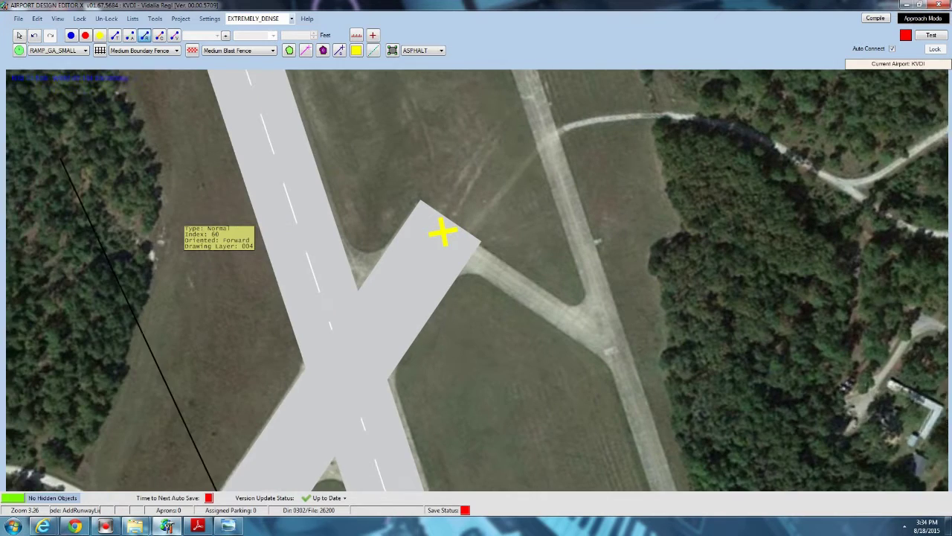
key(Up)
key(Up)
key(Up)
key(Up)
key(Up)
key(Up)
key(Up)
key(Up)
key(Up)
key(Up)
key(Up)
key(Up)
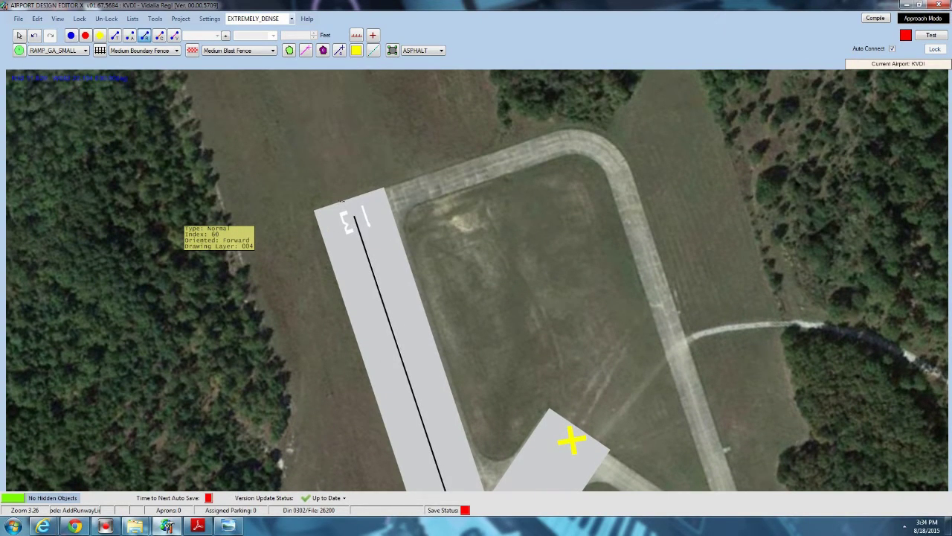
click(354, 216)
click(19, 35)
Examine the runway links along runways 13/31 and 06/24, from the 13 end through the intersection to the runway 24 threshold.
drag(484, 440, 274, 196)
scroll(274, 196, down, 2)
drag(404, 378, 279, 139)
drag(334, 340, 285, 99)
drag(392, 340, 375, 245)
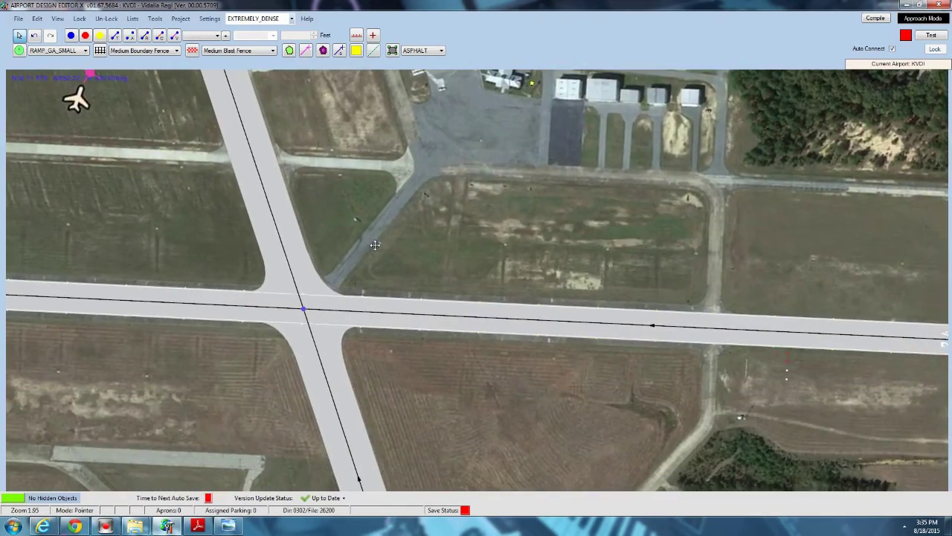
drag(425, 396, 570, 365)
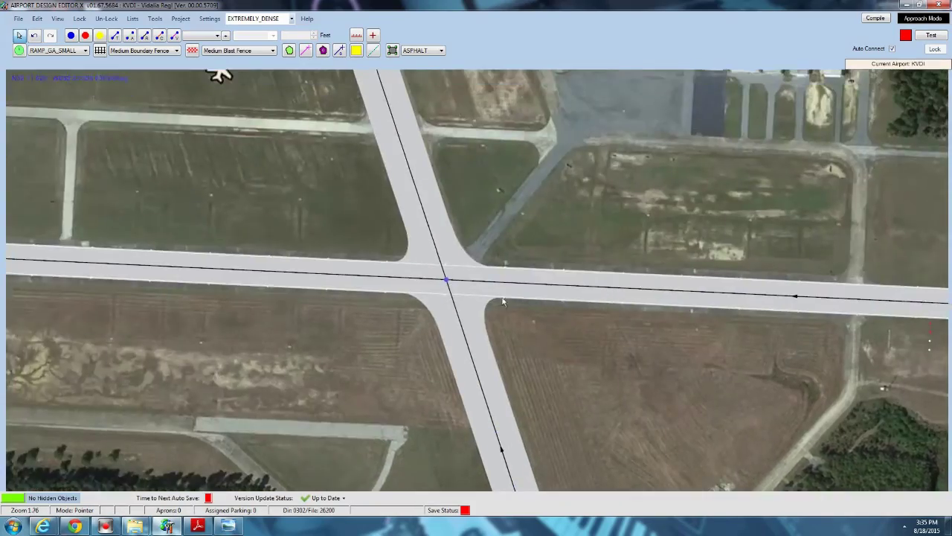
scroll(507, 308, down, 2)
drag(356, 144, 380, 402)
scroll(381, 401, up, 1)
drag(213, 109, 219, 319)
drag(265, 76, 262, 217)
drag(372, 270, 292, 174)
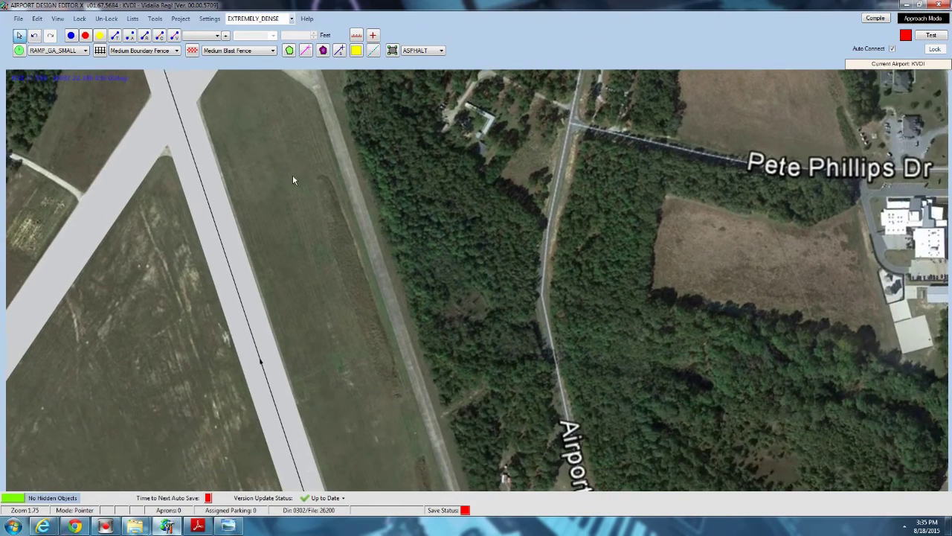
drag(378, 439, 261, 106)
drag(354, 291, 316, 232)
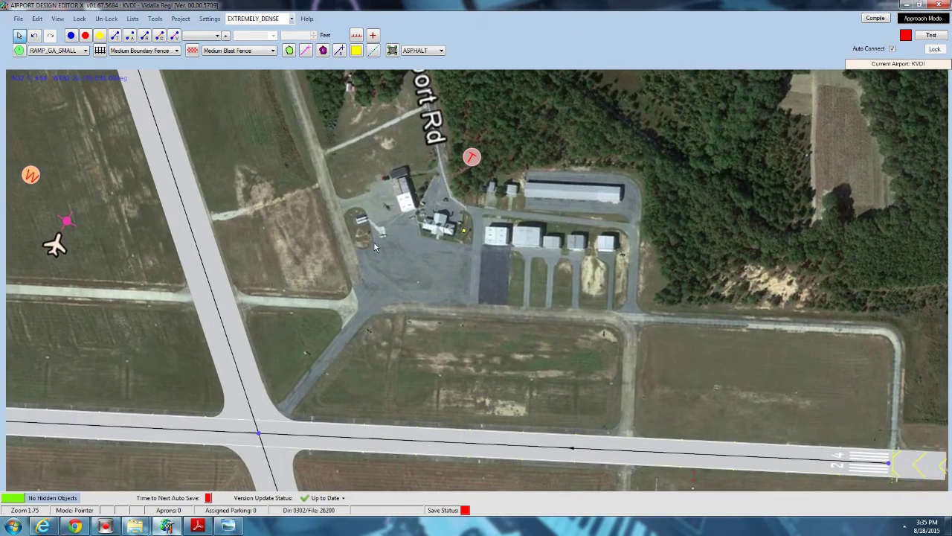
drag(585, 370, 382, 212)
scroll(645, 214, down, 1)
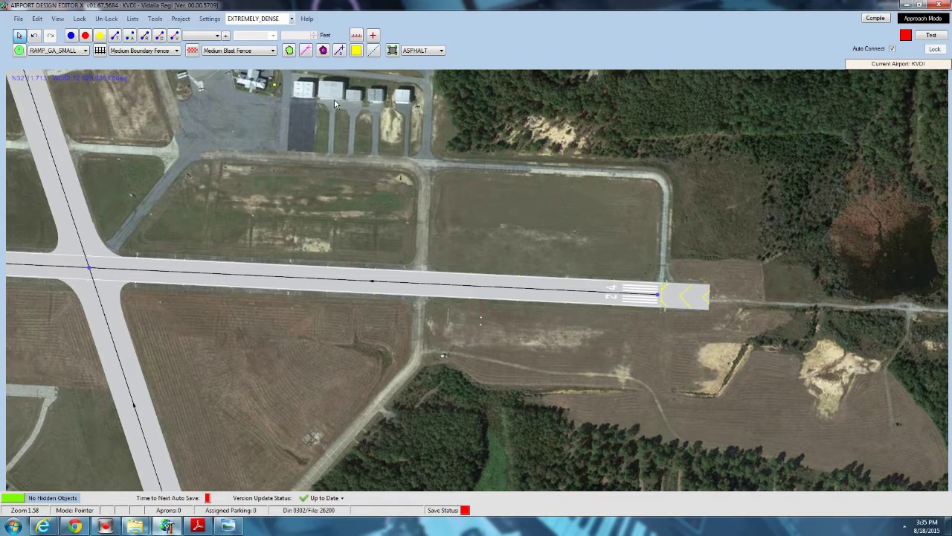
drag(558, 231, 387, 230)
scroll(394, 231, up, 6)
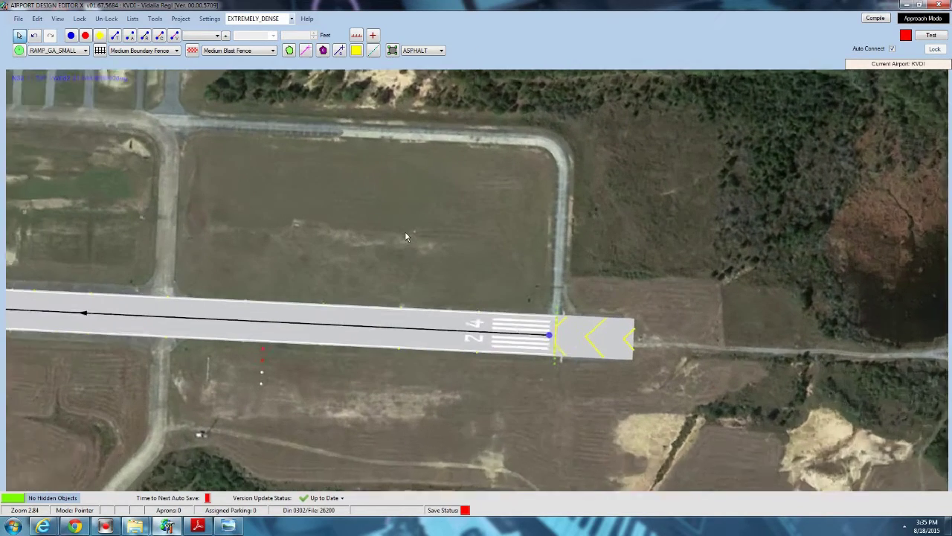
Add the taxi designators A, B, DIXIE and APRON to the airport's taxi designator list.
click(133, 17)
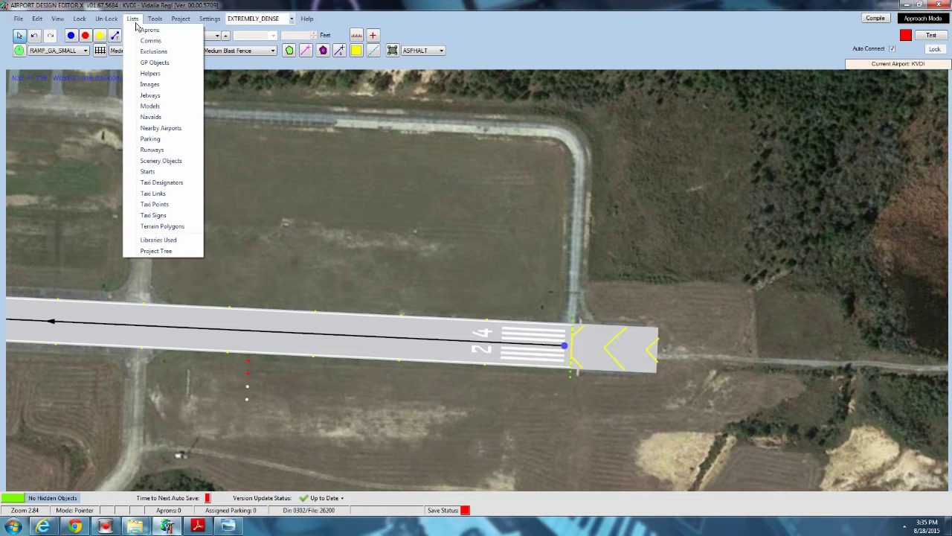
click(163, 183)
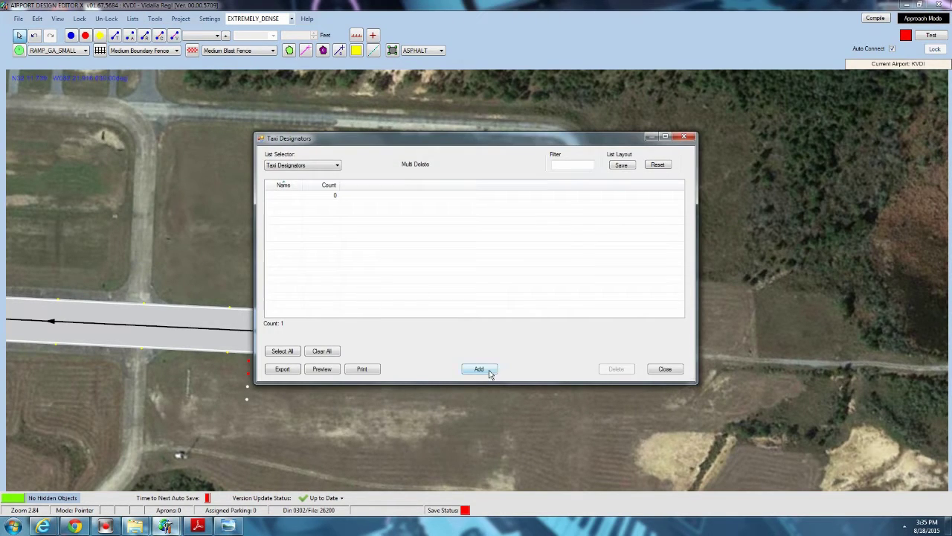
click(480, 369)
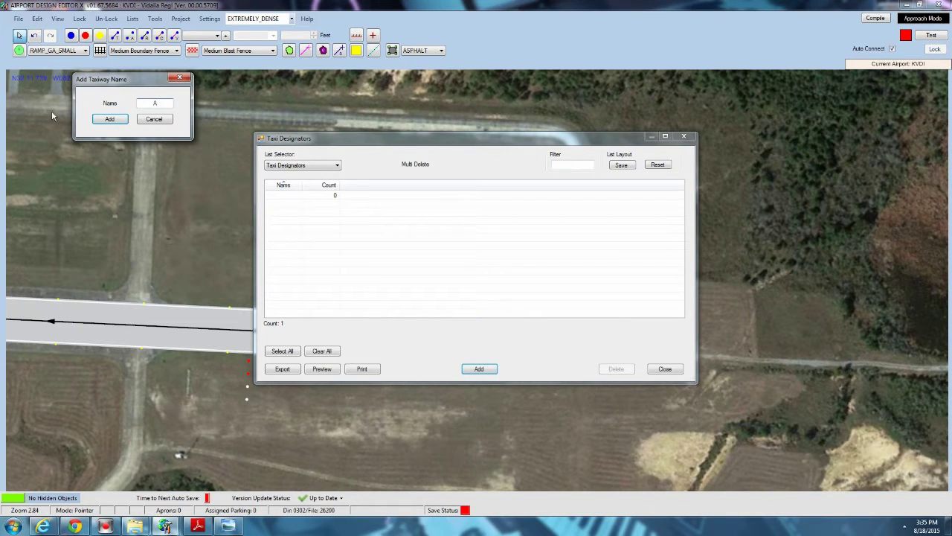
key(Return)
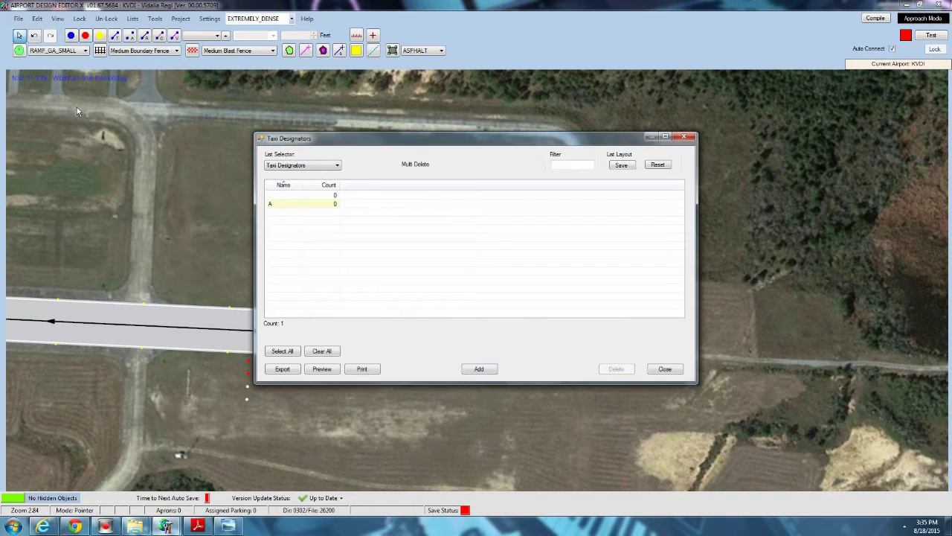
click(494, 369)
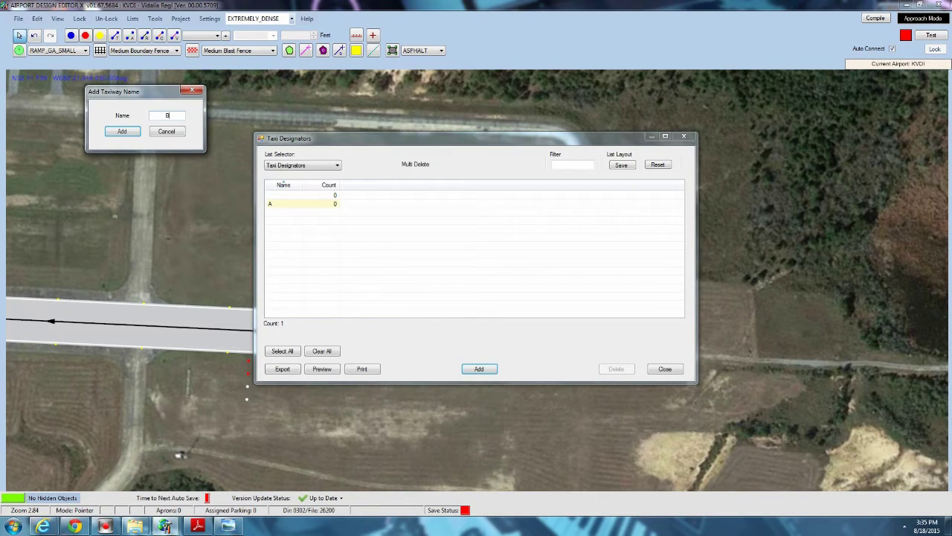
key(Return)
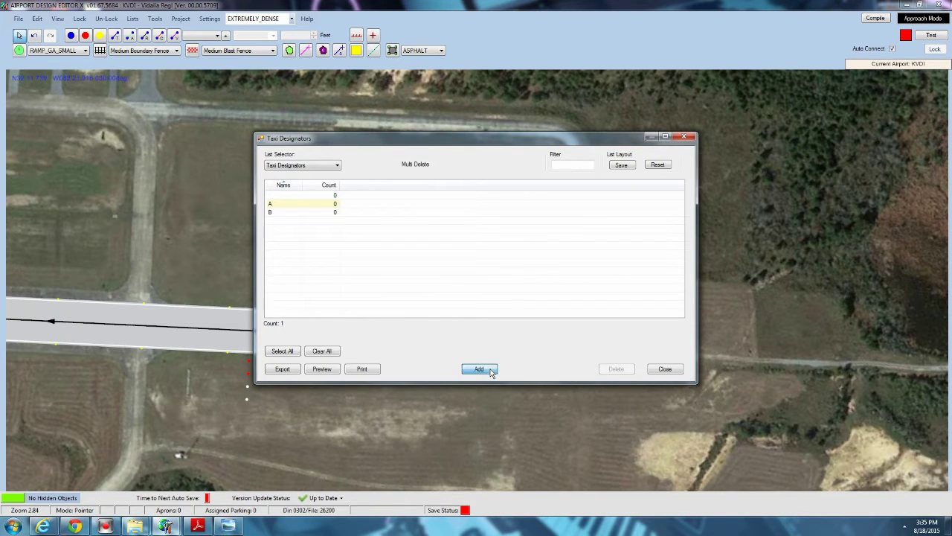
click(492, 372)
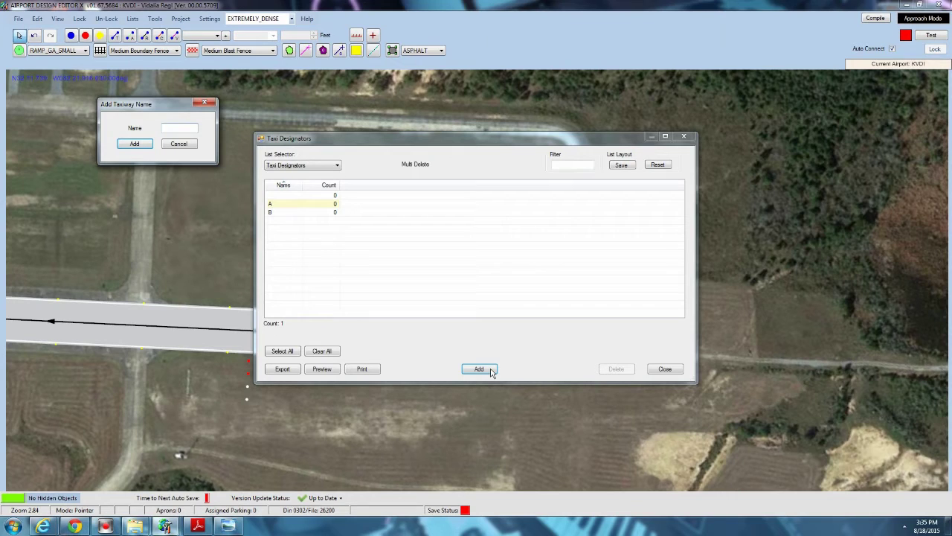
key(Return)
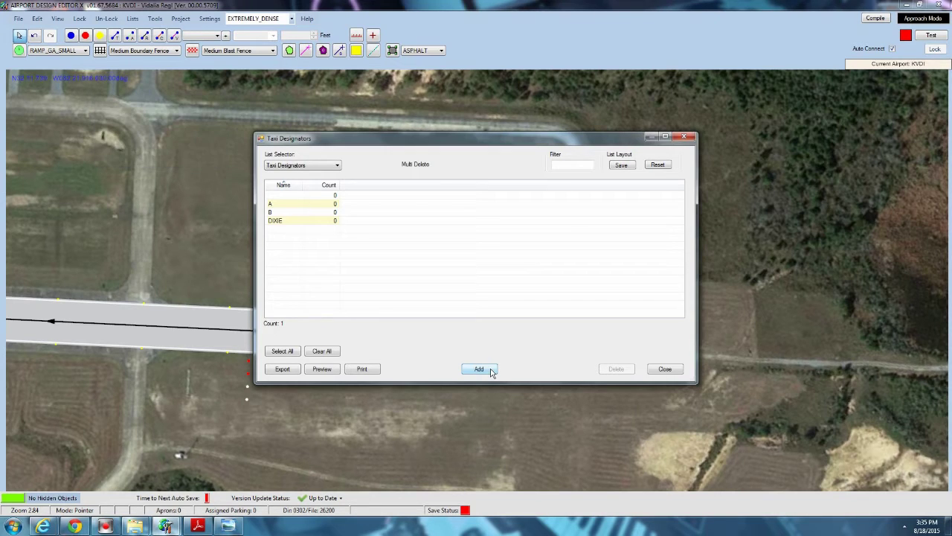
click(493, 371)
text(APRON)
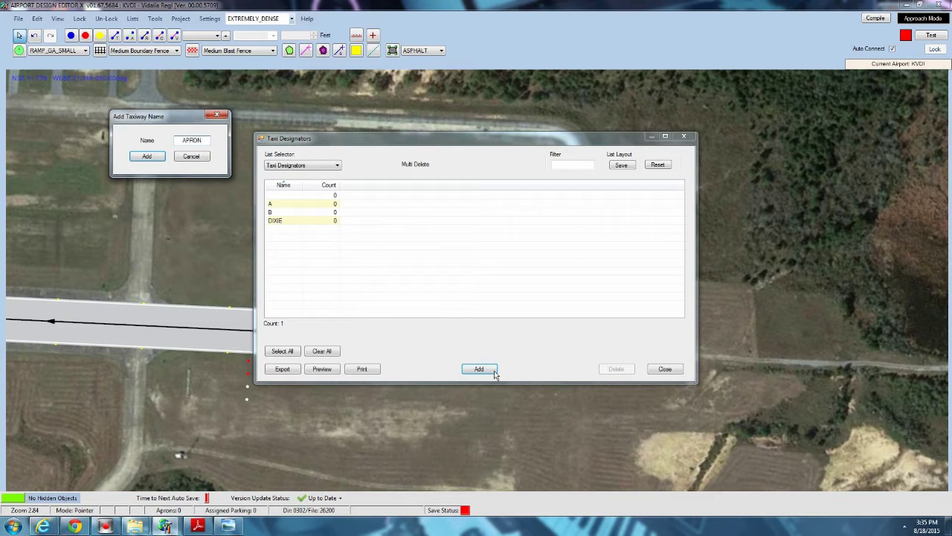
key(Return)
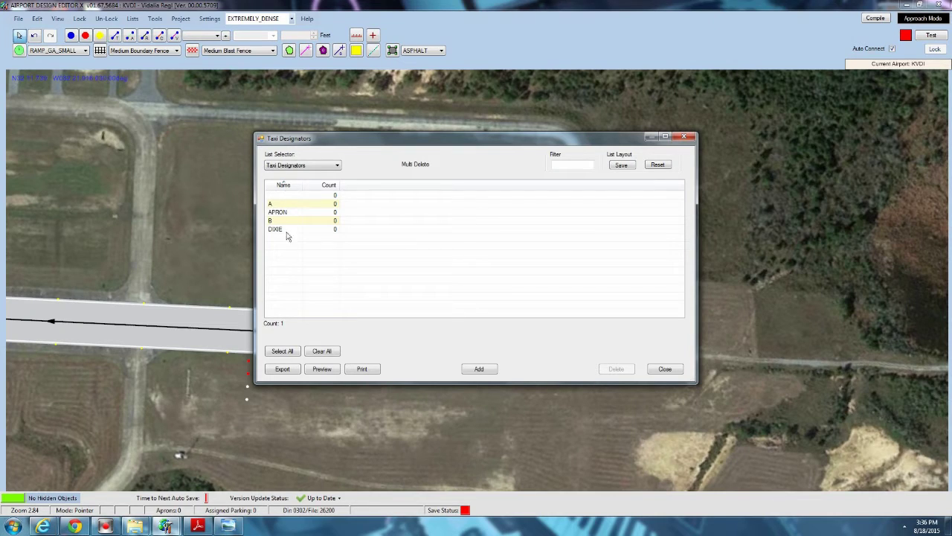
Delete all the named taxi designators and close the list.
click(283, 350)
click(616, 369)
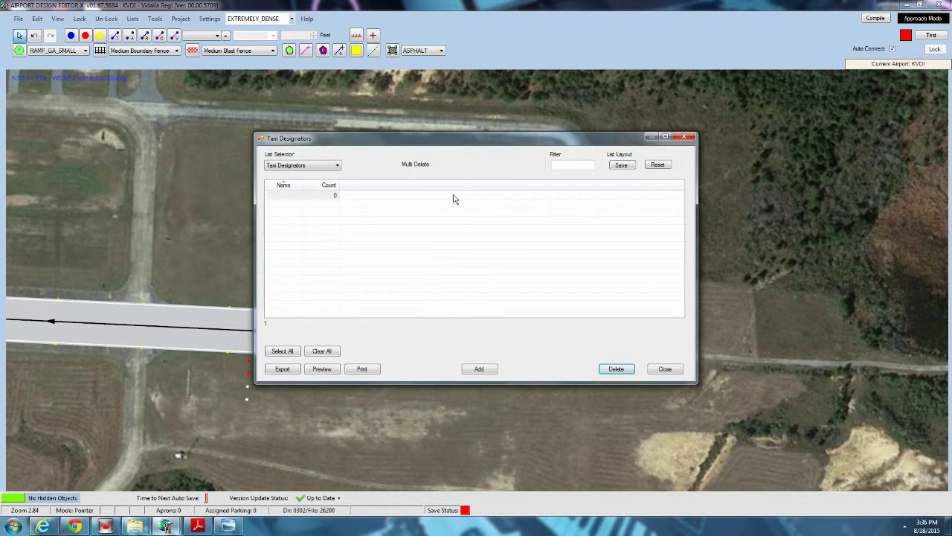
click(691, 140)
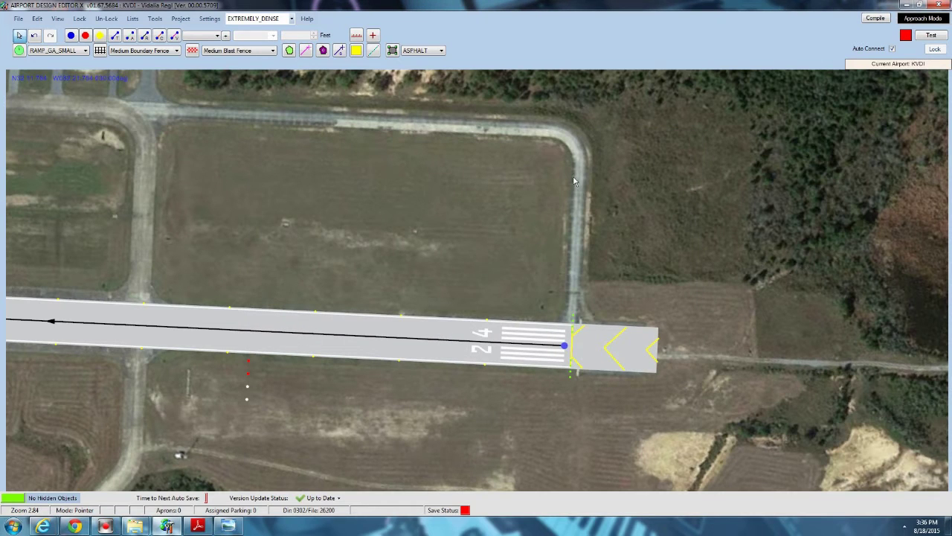
Draw a 35-foot-wide taxi link from the runway 24 threshold node along the connecting taxiway to its bend.
click(115, 35)
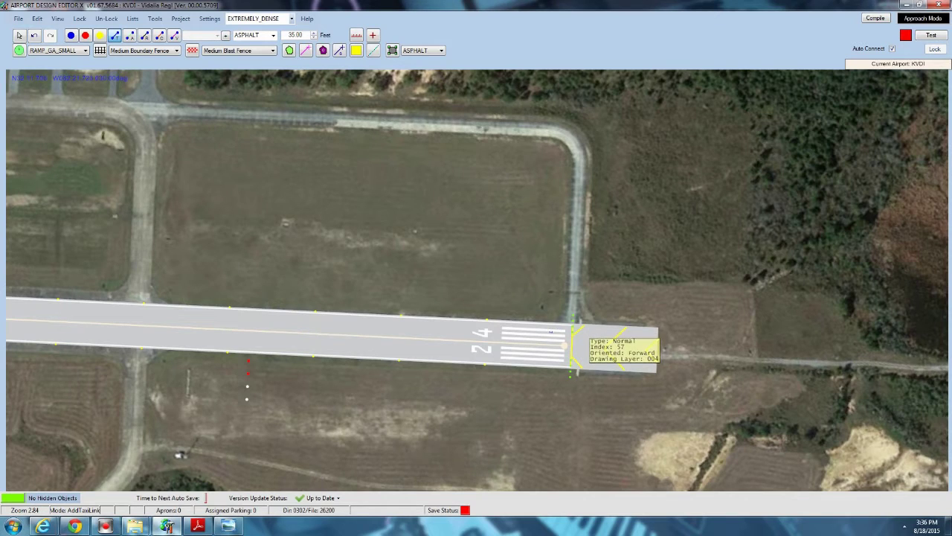
click(564, 345)
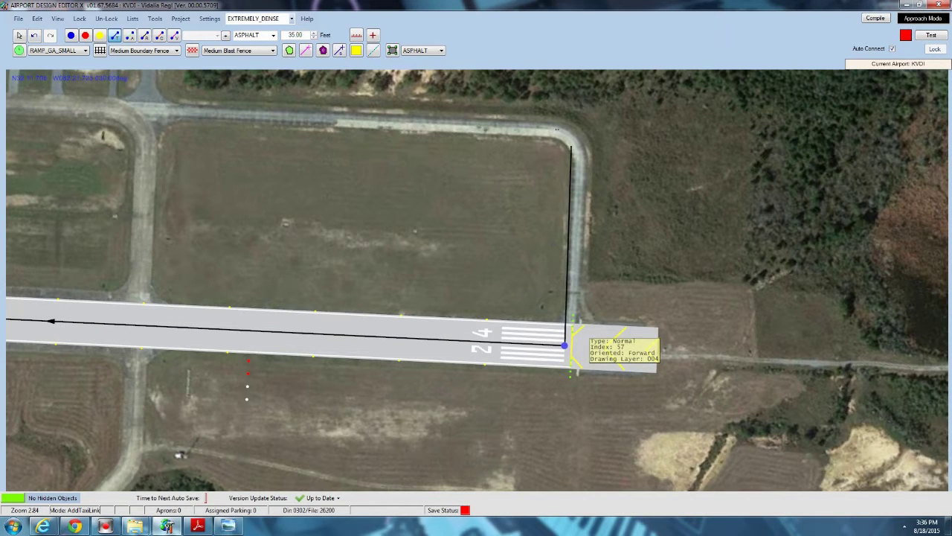
click(573, 131)
click(20, 35)
click(576, 132)
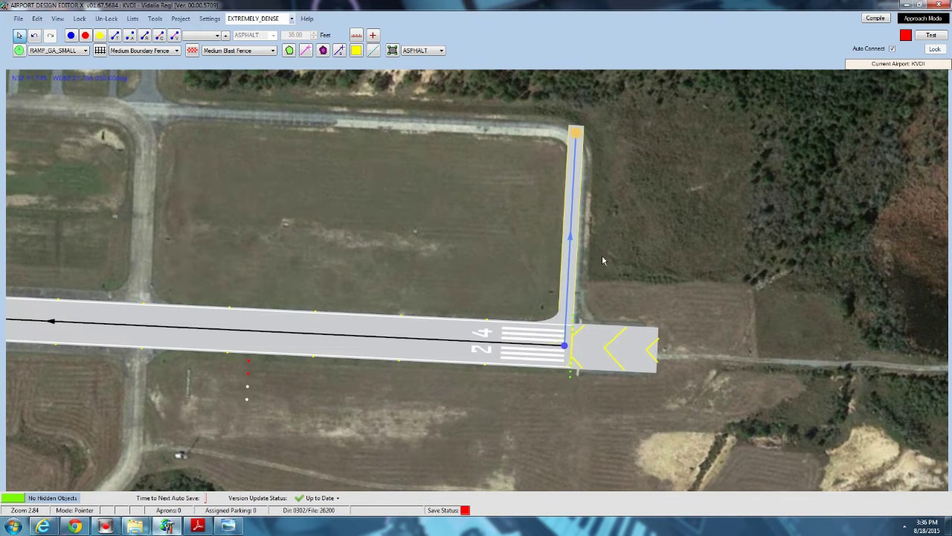
Measure the width of the parallel taxiway in the aerial image, west of the bend near runway 24.
scroll(590, 231, up, 5)
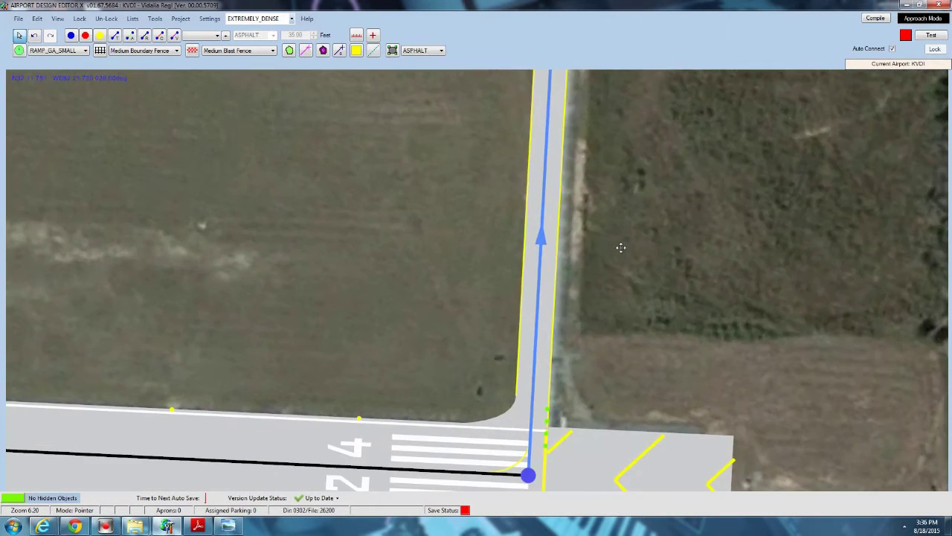
scroll(544, 283, down, 3)
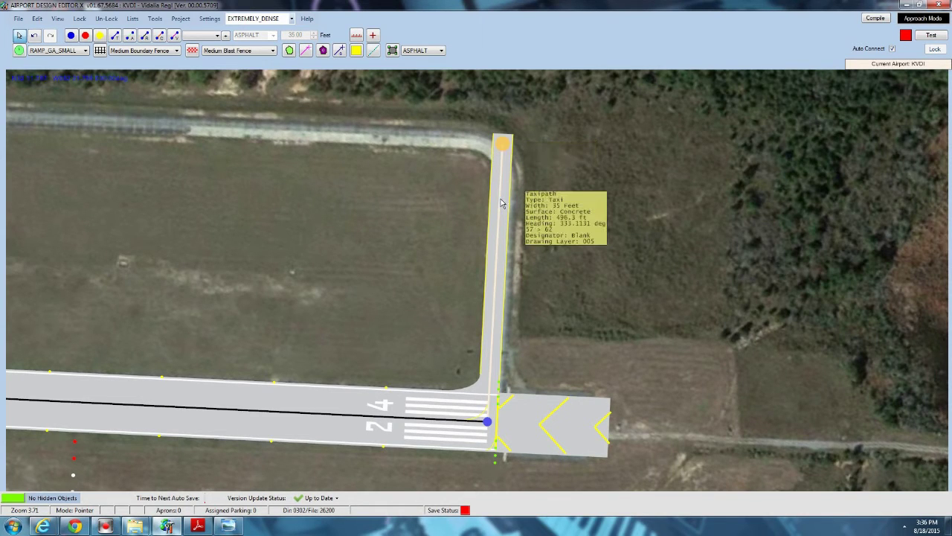
click(357, 35)
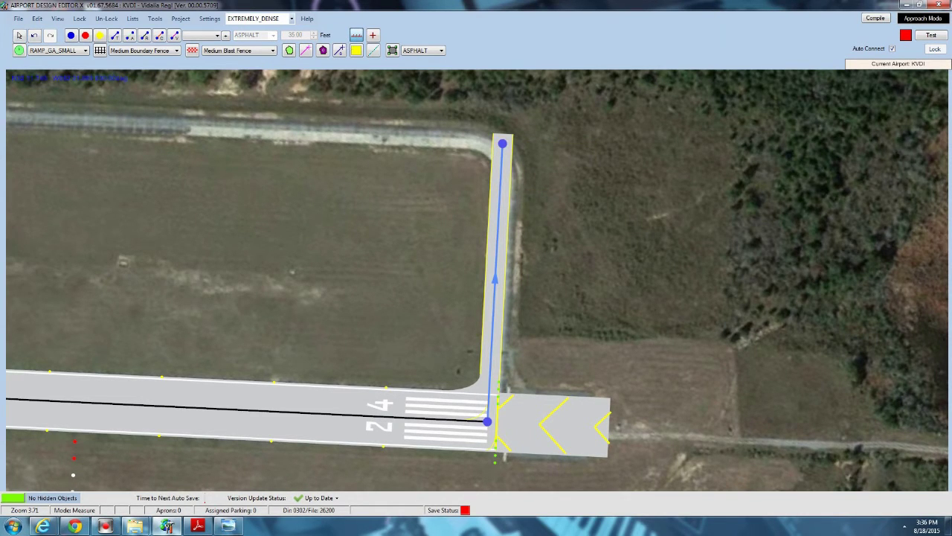
click(119, 115)
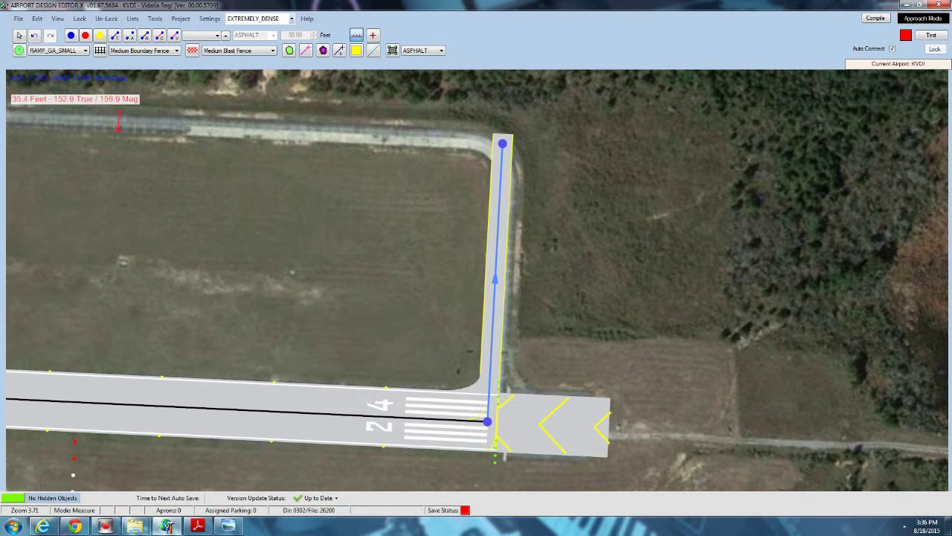
click(18, 35)
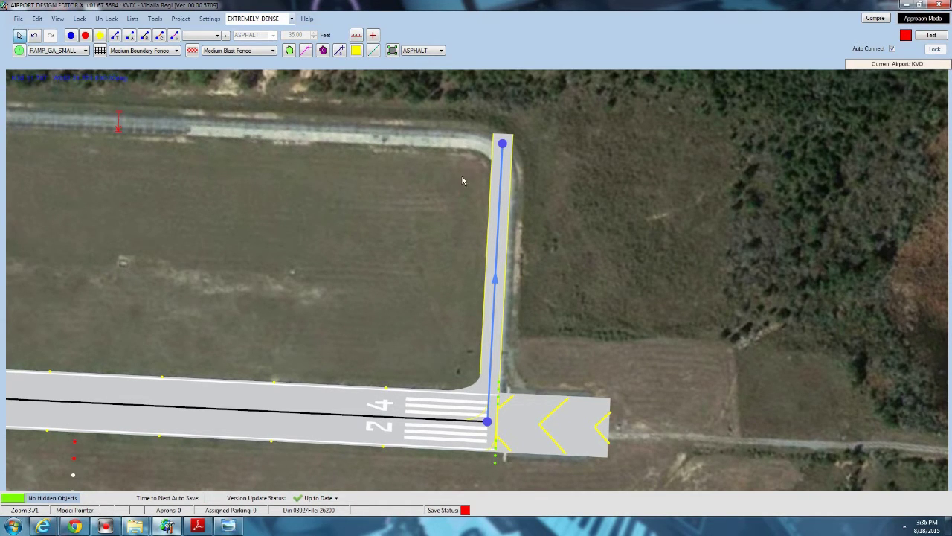
Set the new taxi link's left and right edge lines to NONE and turn off its centre line lights.
double_click(499, 246)
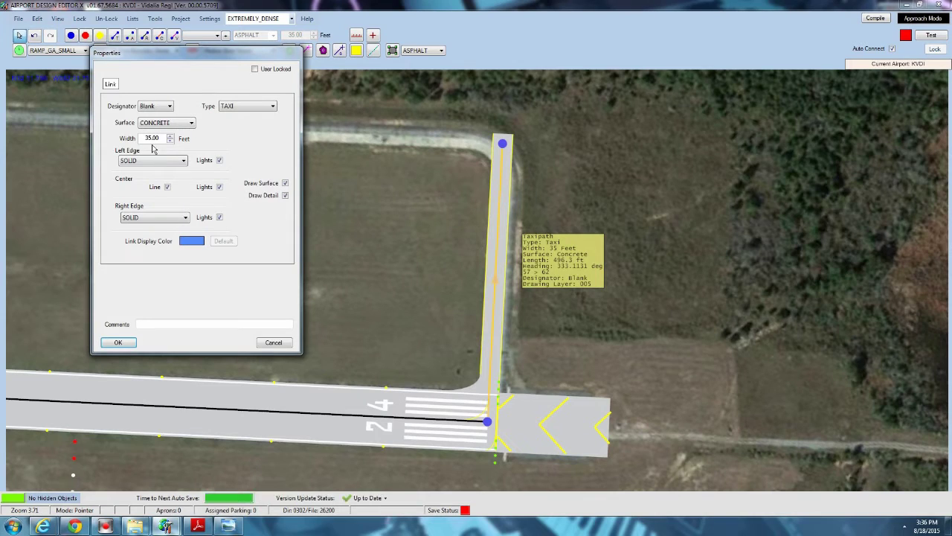
click(176, 160)
click(138, 169)
click(148, 219)
click(141, 227)
click(220, 187)
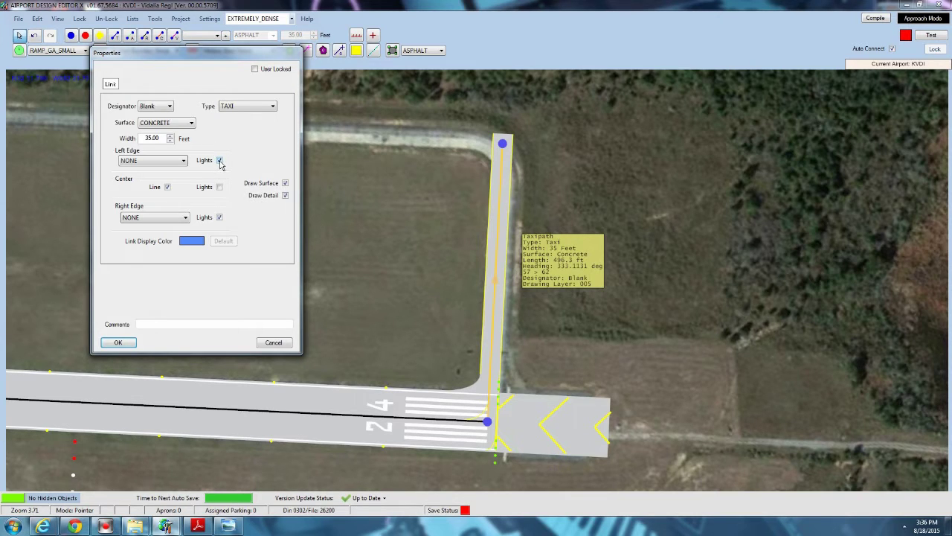
click(120, 342)
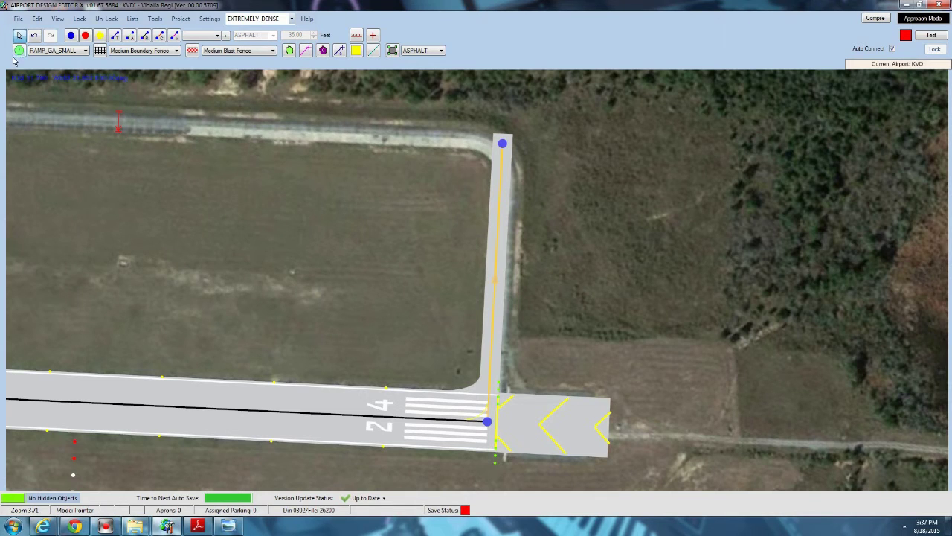
Draw a 35-foot-wide taxi link from the bend node west along the parallel taxiway to just past the next connecting taxiway.
click(114, 36)
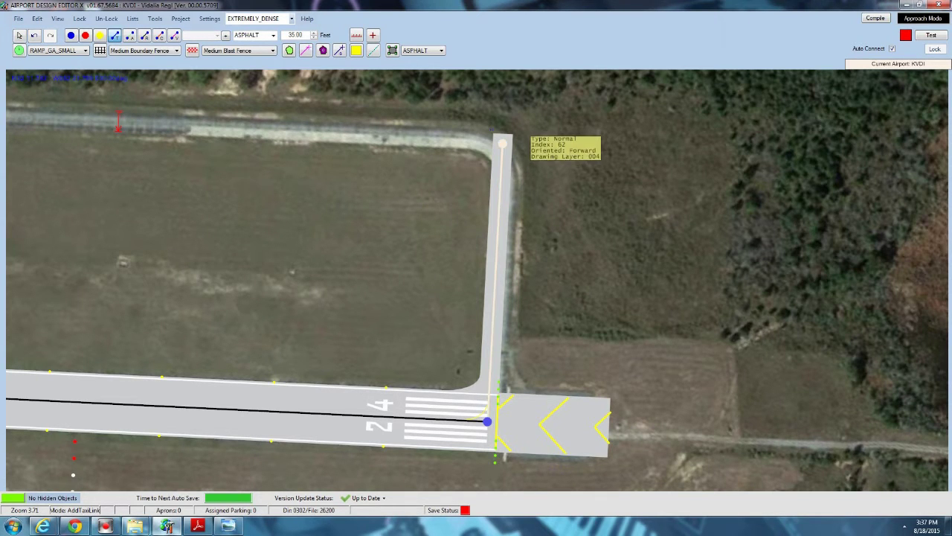
click(503, 143)
key(Left)
key(Left)
key(Left)
key(Left)
key(Left)
key(Left)
key(Left)
key(Left)
key(Left)
key(Left)
key(Left)
key(Left)
key(Left)
key(Left)
key(Left)
key(Left)
key(Left)
key(Left)
key(Left)
key(Left)
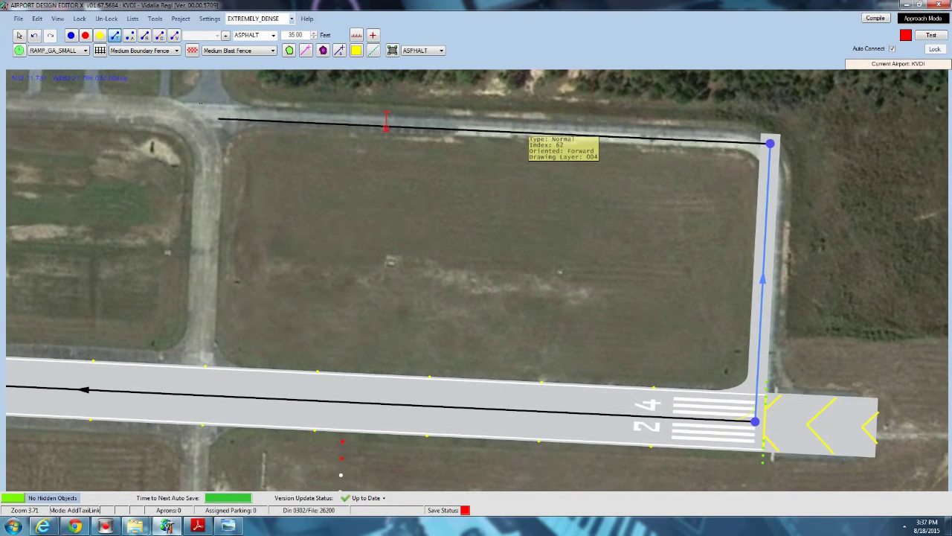
click(165, 113)
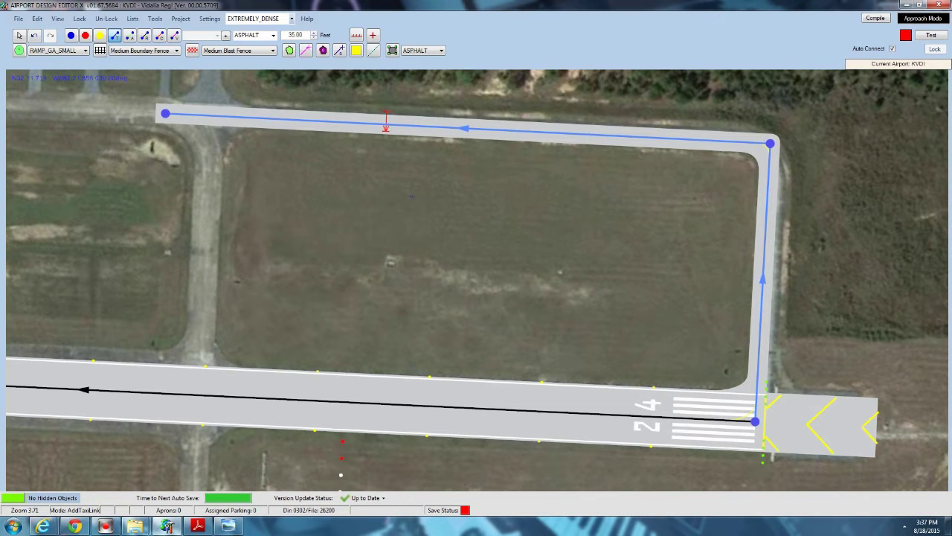
Move the parallel taxi link's western end node slightly farther west along the taxiway.
right_drag(422, 208, 171, 226)
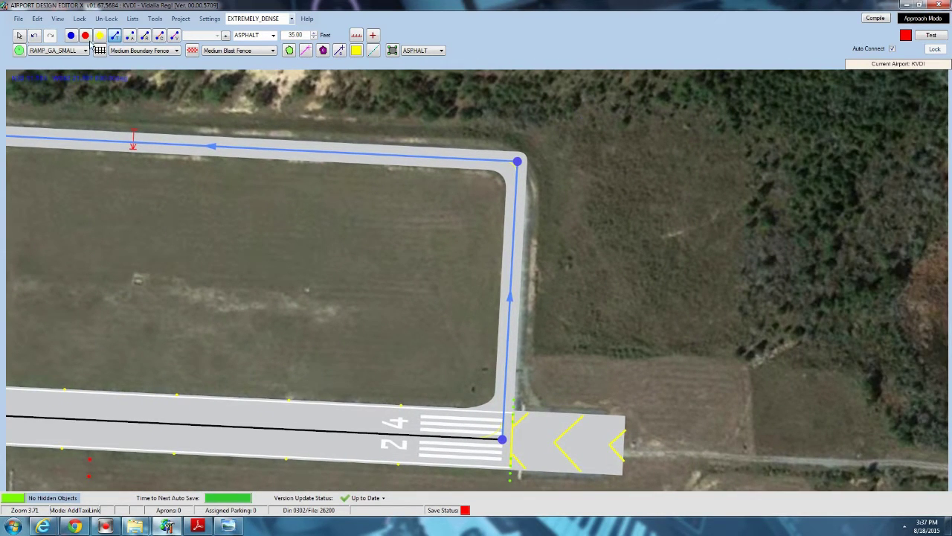
click(21, 36)
key(Left)
key(Left)
key(Left)
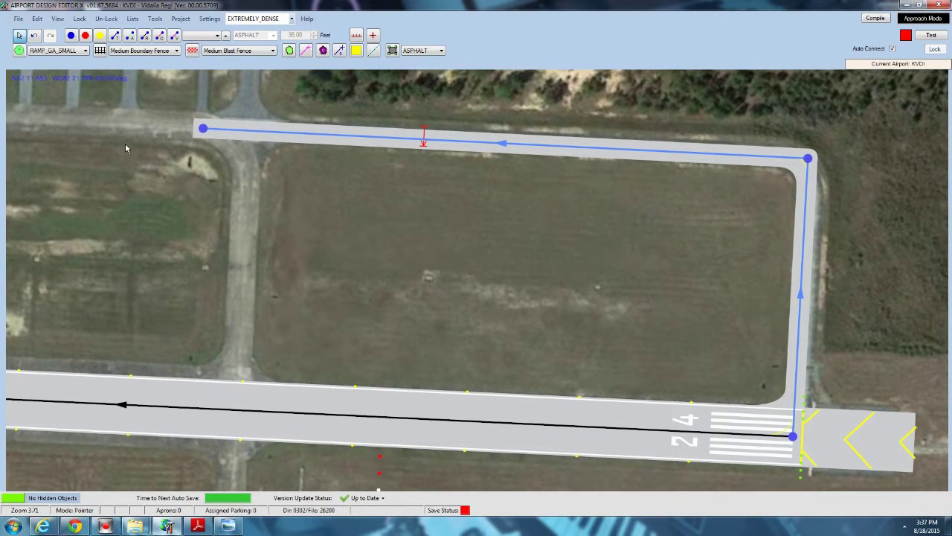
mouse_move(210, 130)
mouse_down()
mouse_move(208, 226)
mouse_move(199, 131)
mouse_up()
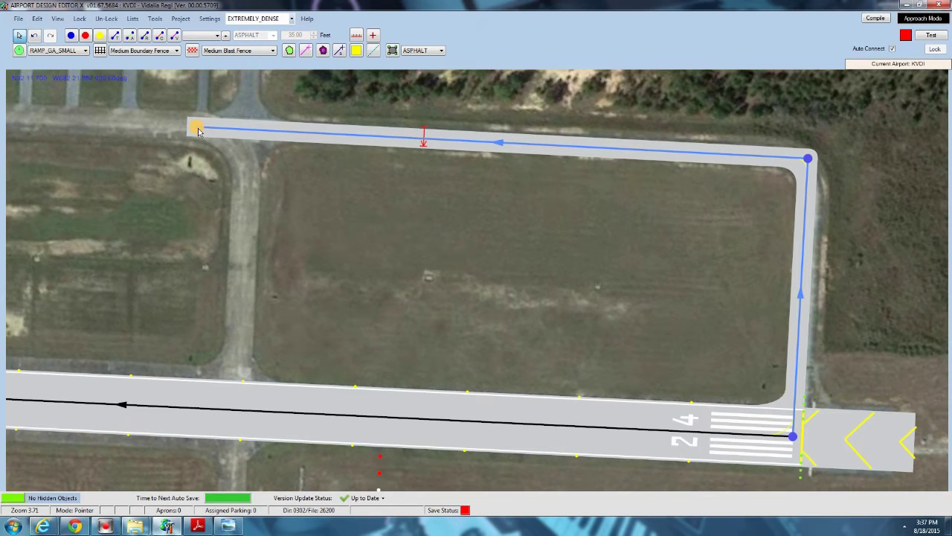
Insert a node on each of the two taxi links, just either side of the corner near runway 24.
key(Up)
key(Up)
key(Up)
key(Left)
key(Left)
key(Left)
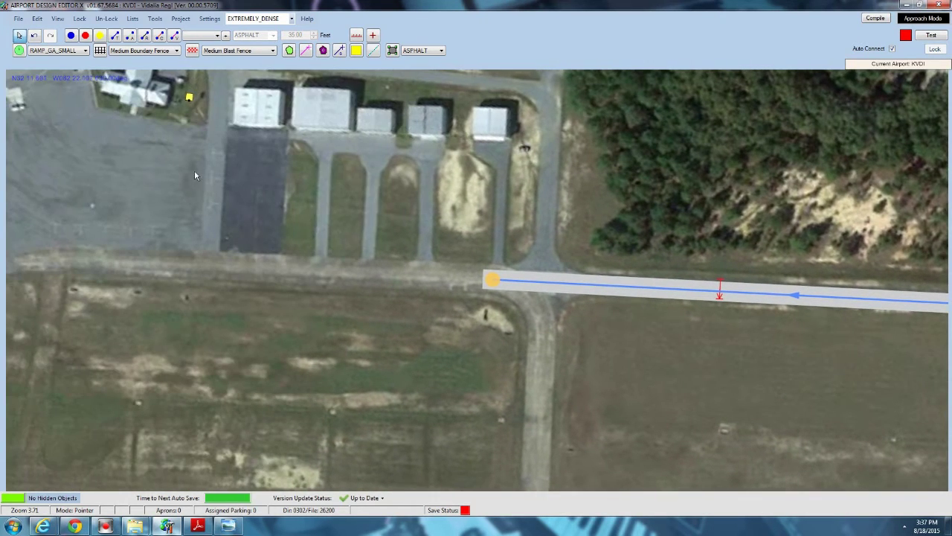
key(Right)
key(Right)
key(Right)
key(Right)
key(Right)
key(Right)
key(Right)
key(Down)
key(Down)
key(Down)
key(Down)
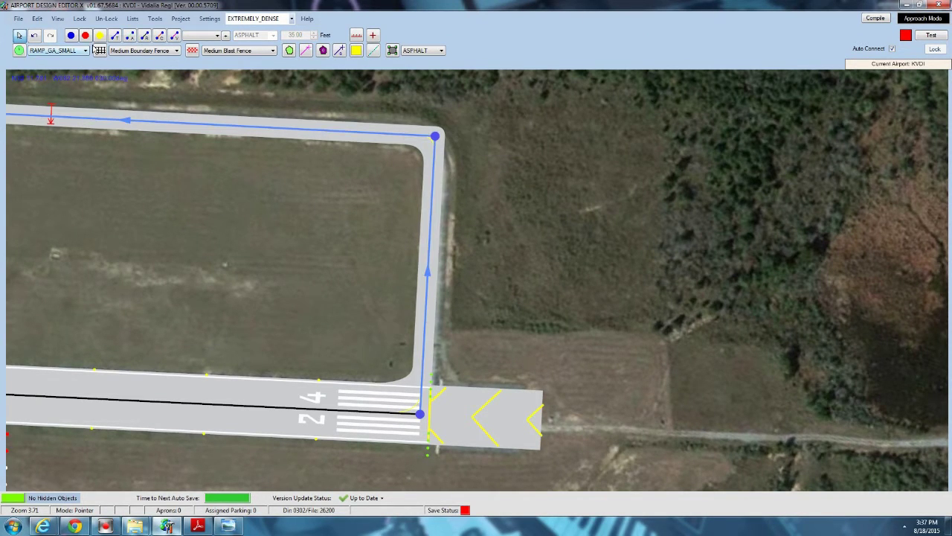
click(114, 36)
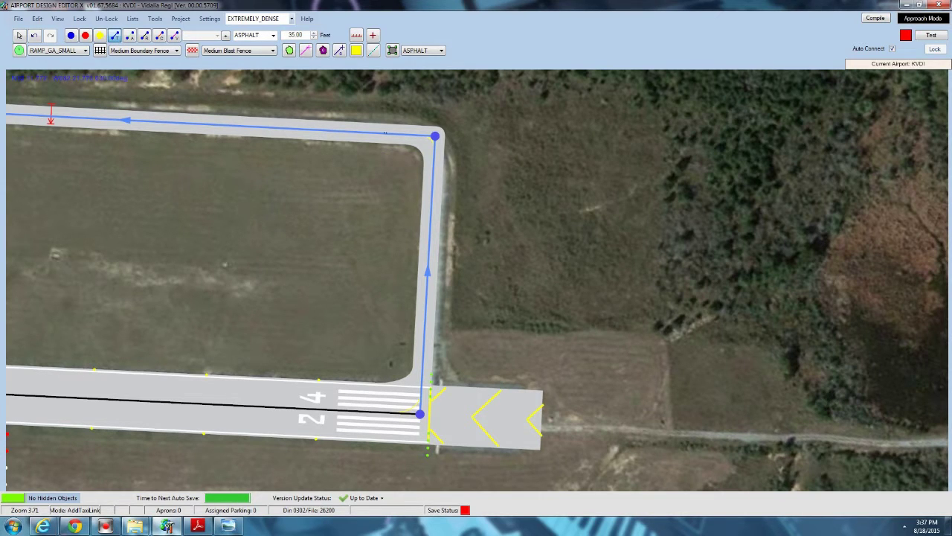
click(395, 134)
click(434, 171)
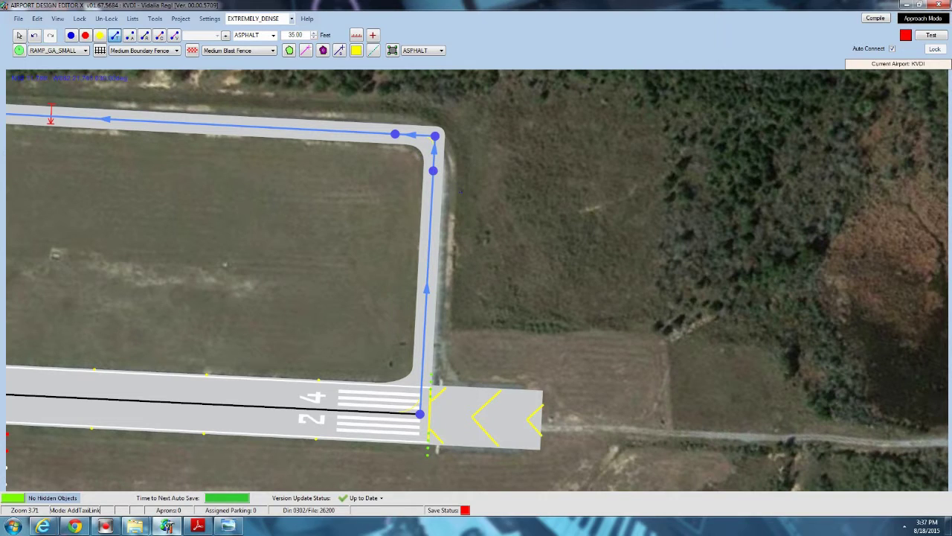
Shift the node below the corner slightly toward the runway and pull the corner node inward to follow the curved taxiway.
click(20, 35)
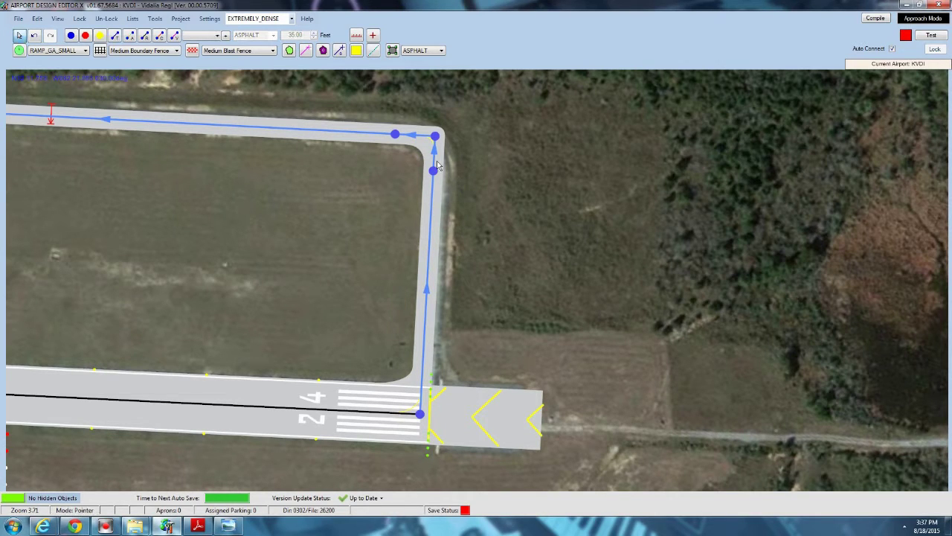
drag(436, 170, 436, 176)
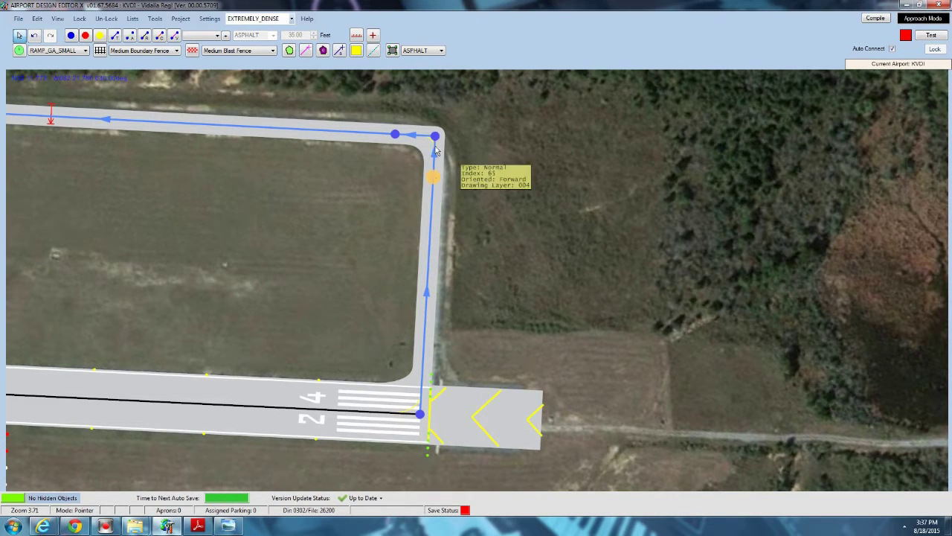
drag(435, 137, 418, 149)
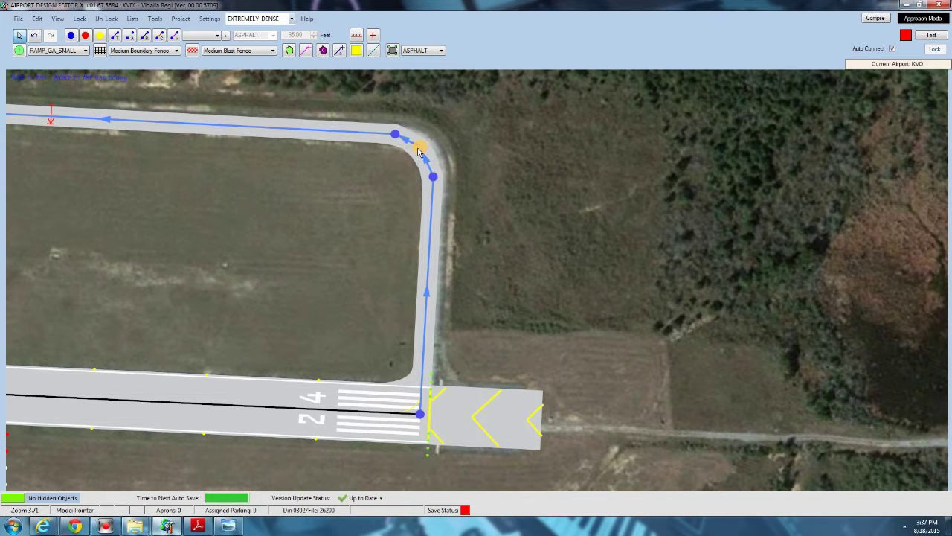
scroll(418, 149, up, 5)
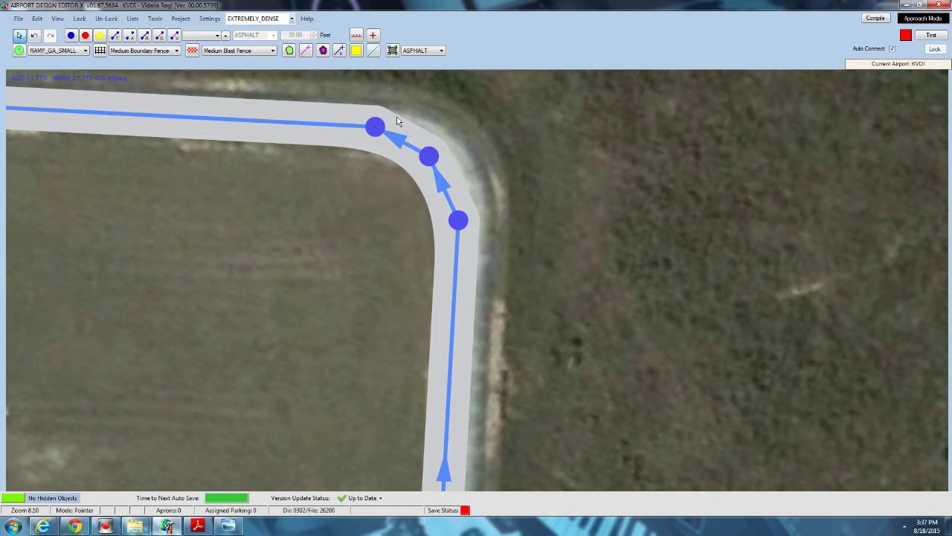
drag(431, 157, 418, 142)
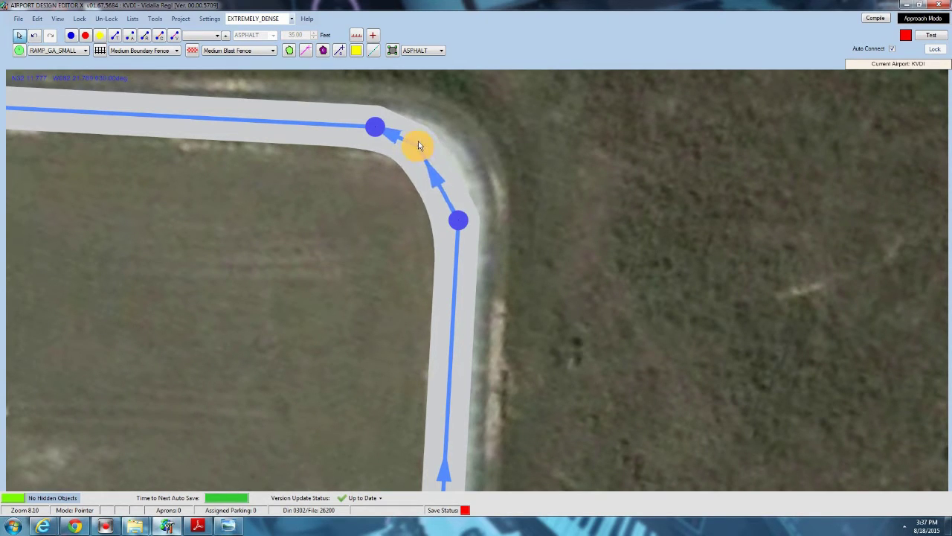
Insert a node on the bend's link segment nearest the runway and move it outward to smooth the curve.
click(71, 35)
click(438, 183)
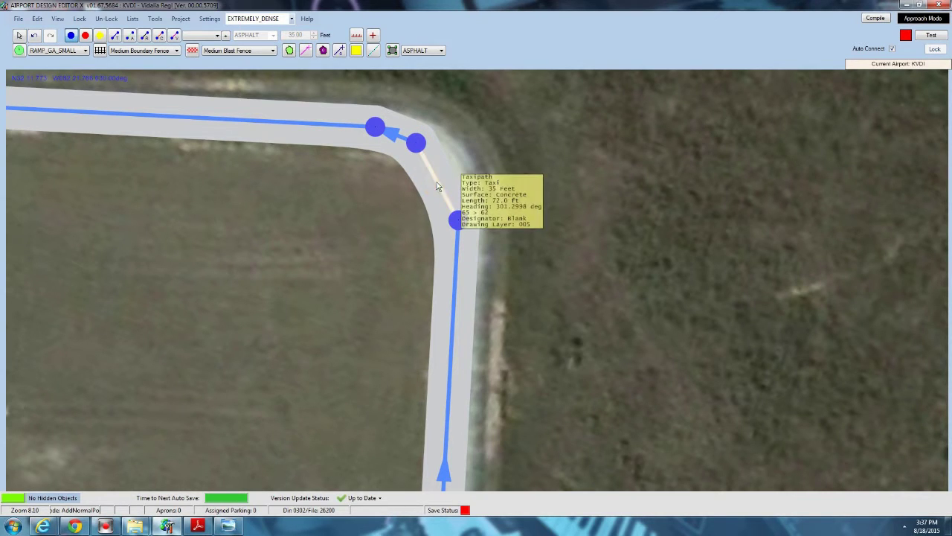
click(18, 35)
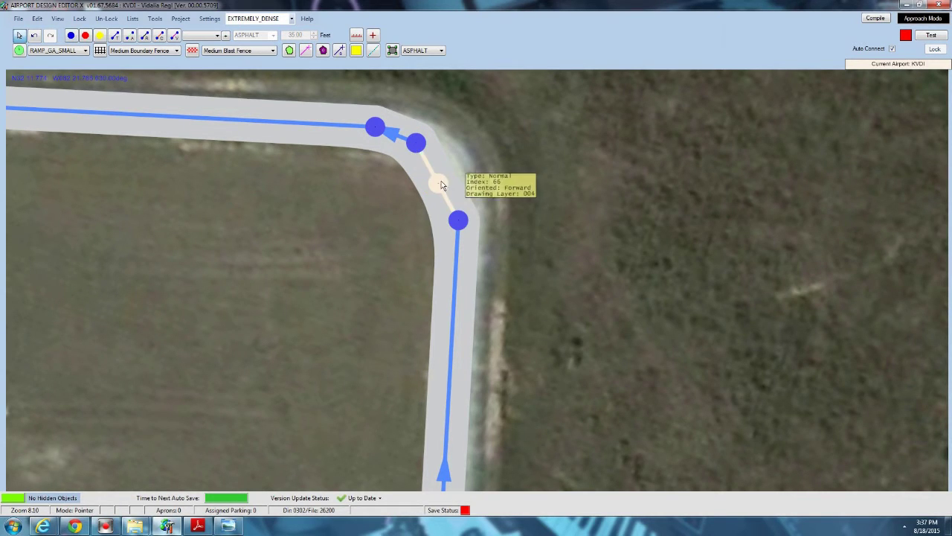
drag(441, 181, 450, 176)
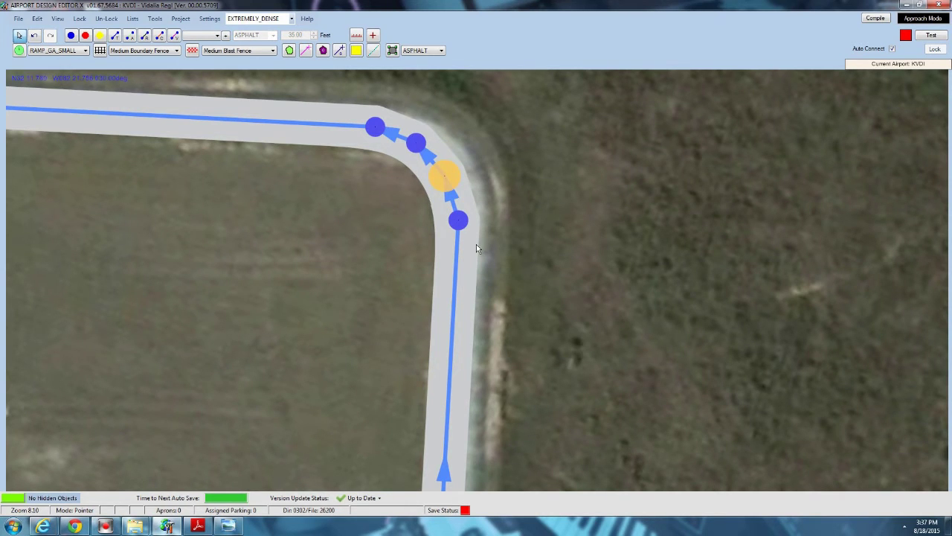
click(578, 217)
Draw a 35-foot-wide taxi link from the parallel taxiway's western end node past the ramp to the crossing runway's centre line.
scroll(582, 223, down, 5)
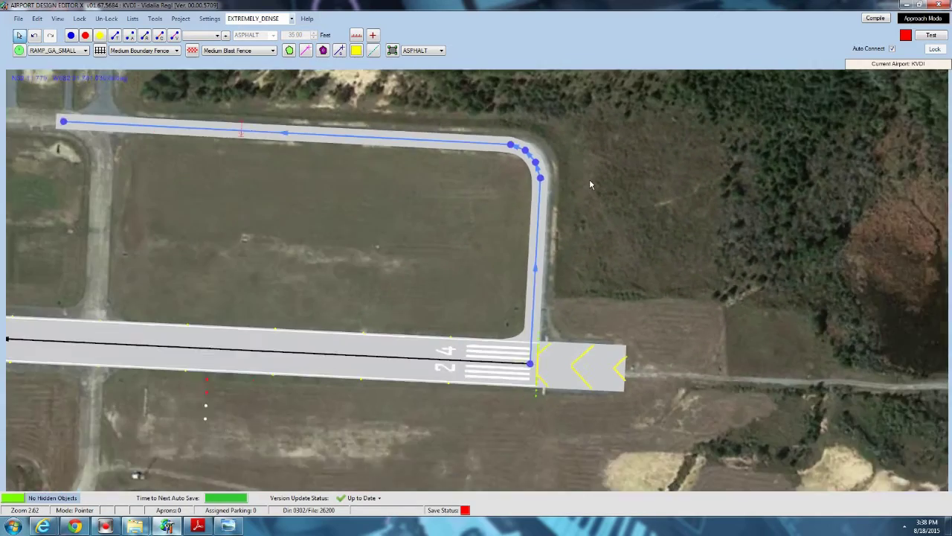
drag(215, 205, 530, 214)
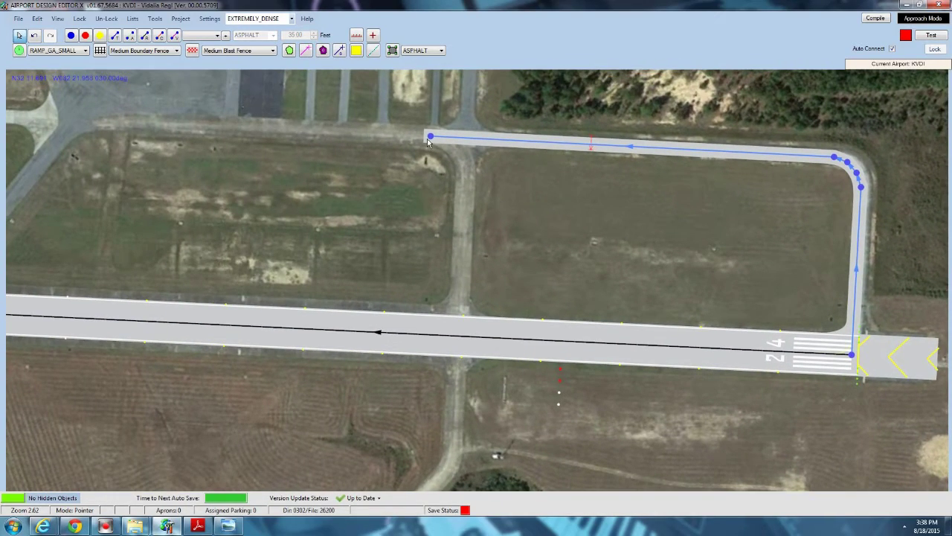
drag(261, 200, 498, 268)
scroll(501, 264, down, 2)
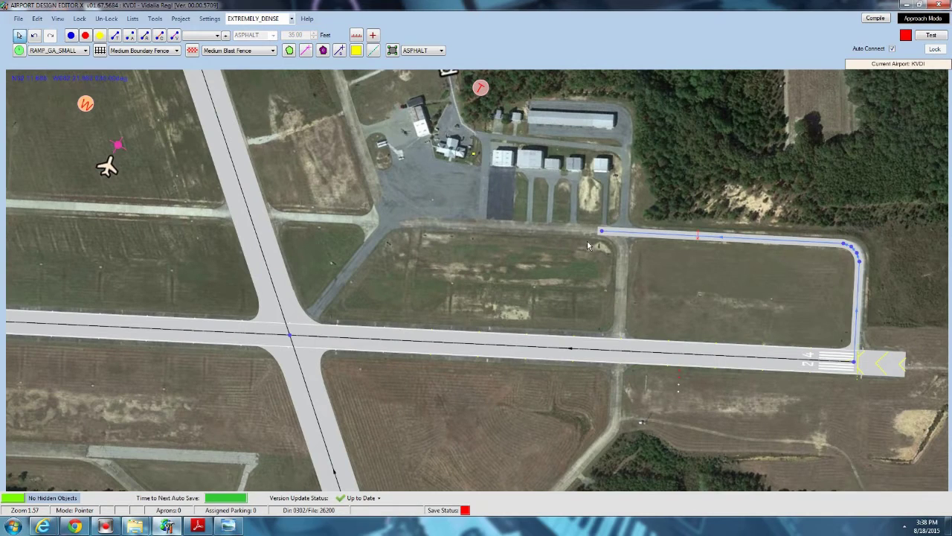
click(116, 35)
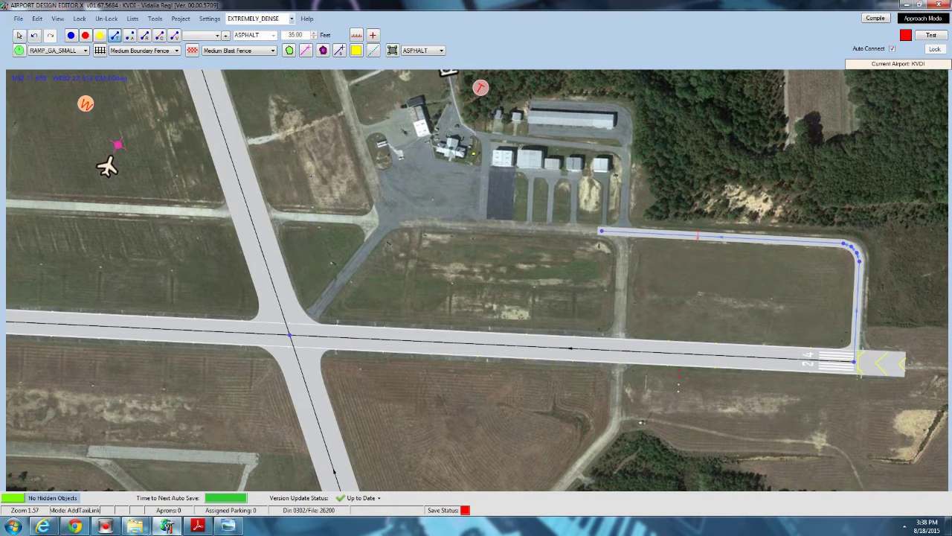
click(601, 231)
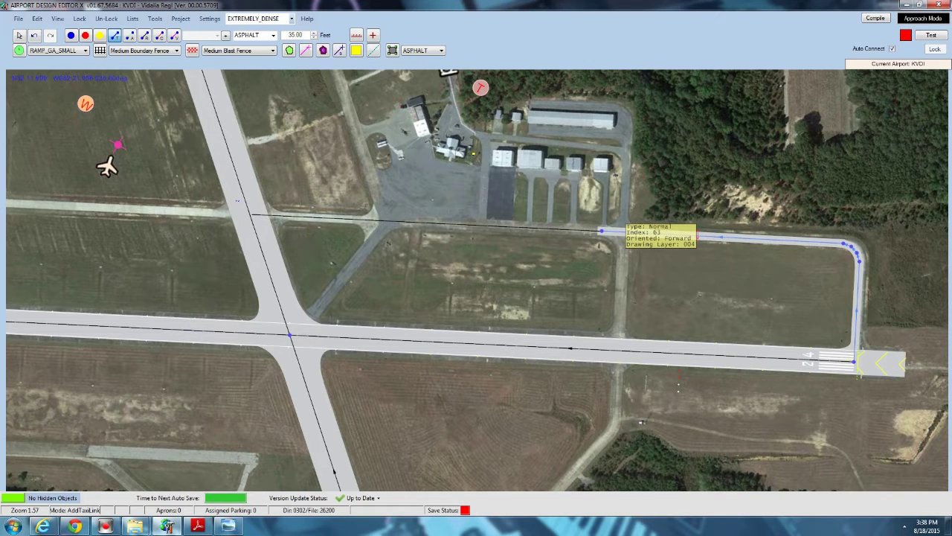
click(251, 215)
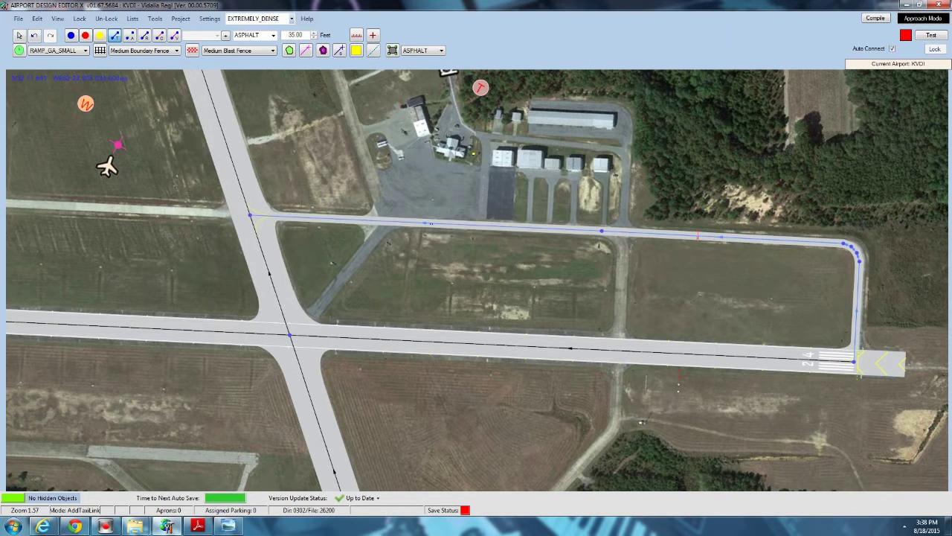
click(20, 35)
Check the new taxi link's properties and measure the width of the parallel taxiway beside the hangars in the aerial image.
scroll(526, 210, up, 5)
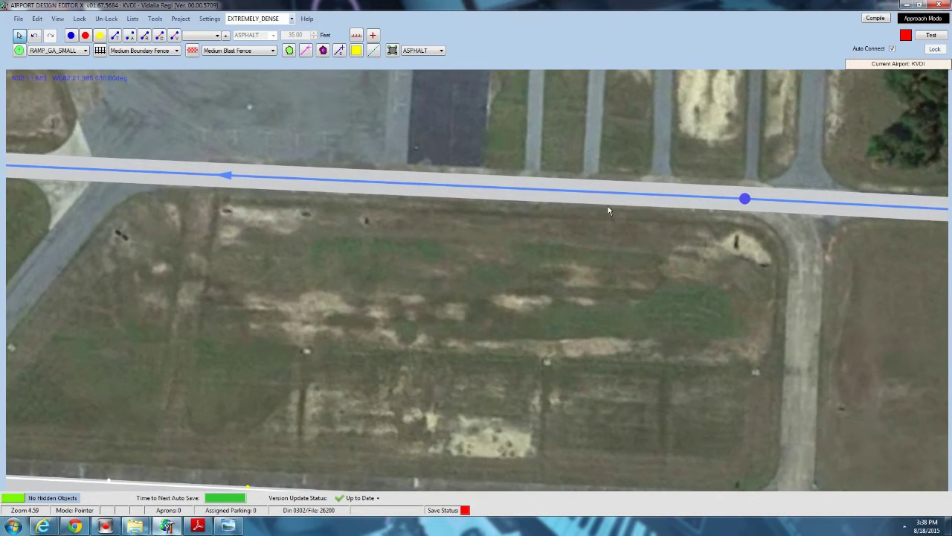
double_click(613, 192)
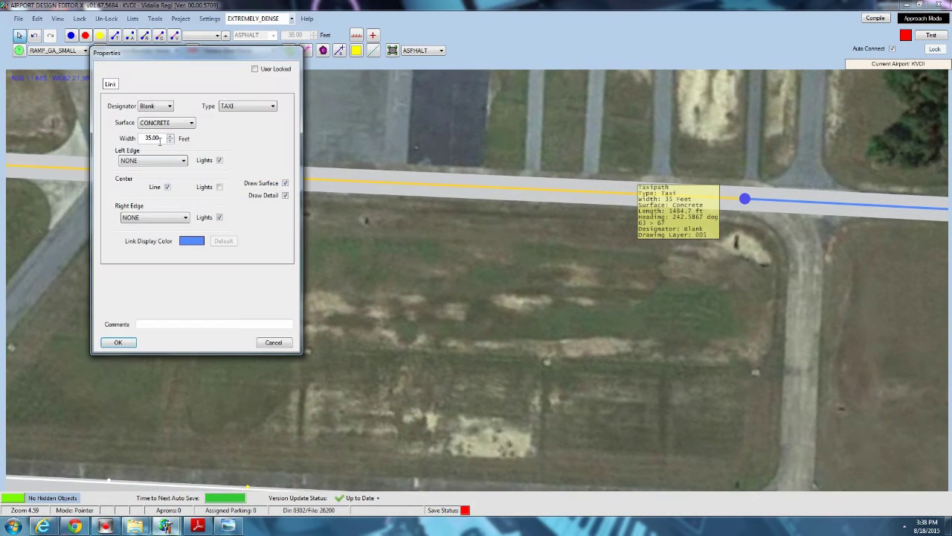
click(274, 342)
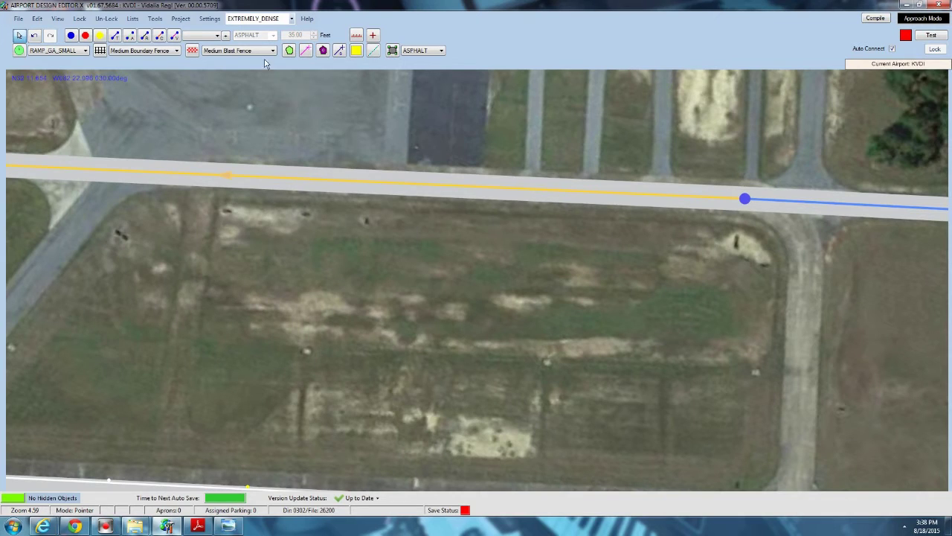
click(357, 35)
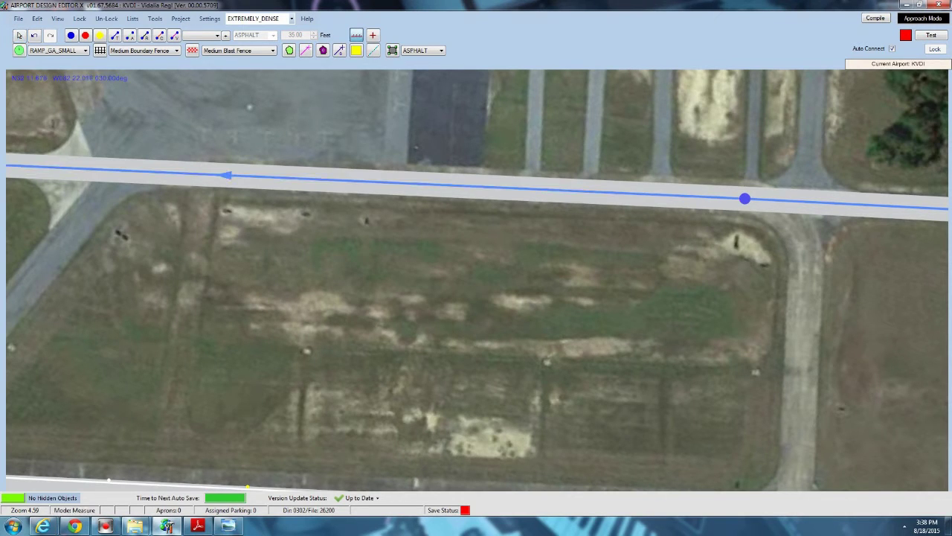
drag(507, 170, 507, 186)
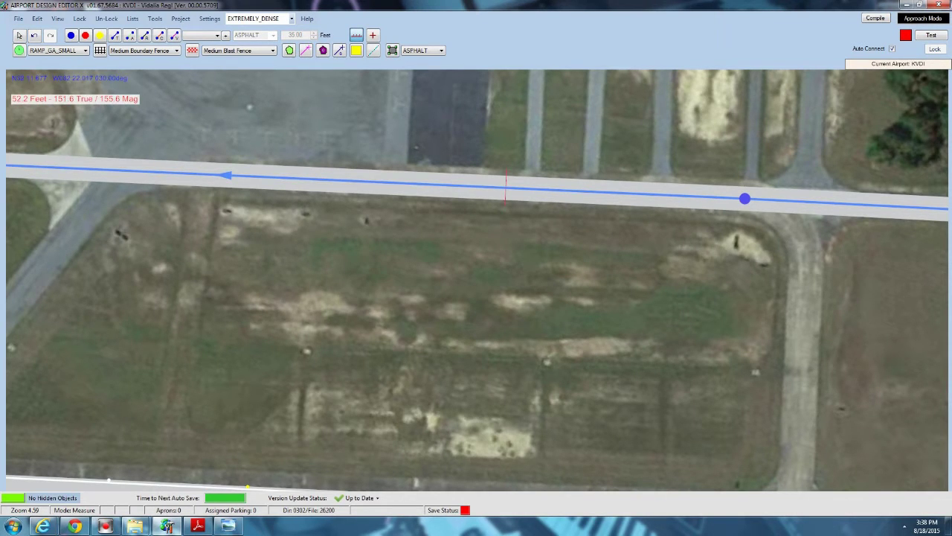
click(22, 36)
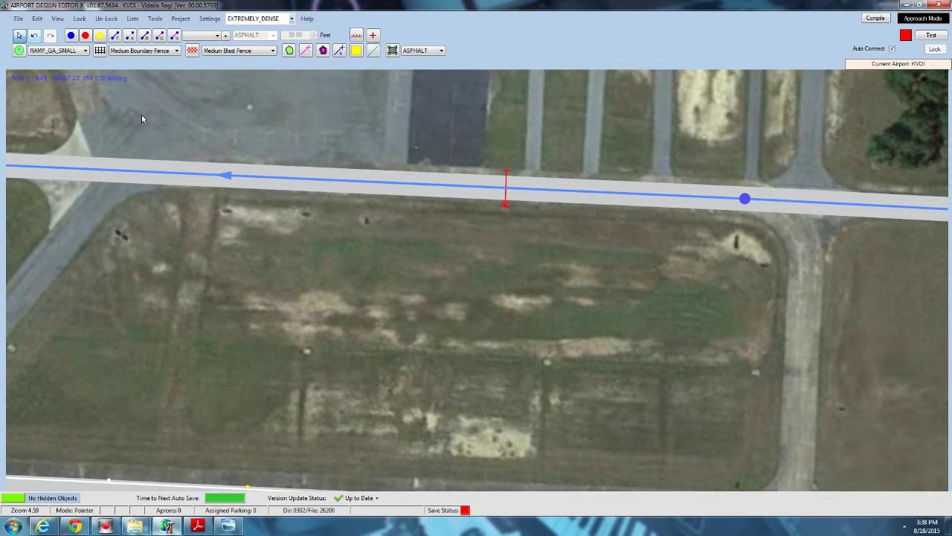
Set the width of the taxi link running past the ramp to 50 feet.
double_click(405, 187)
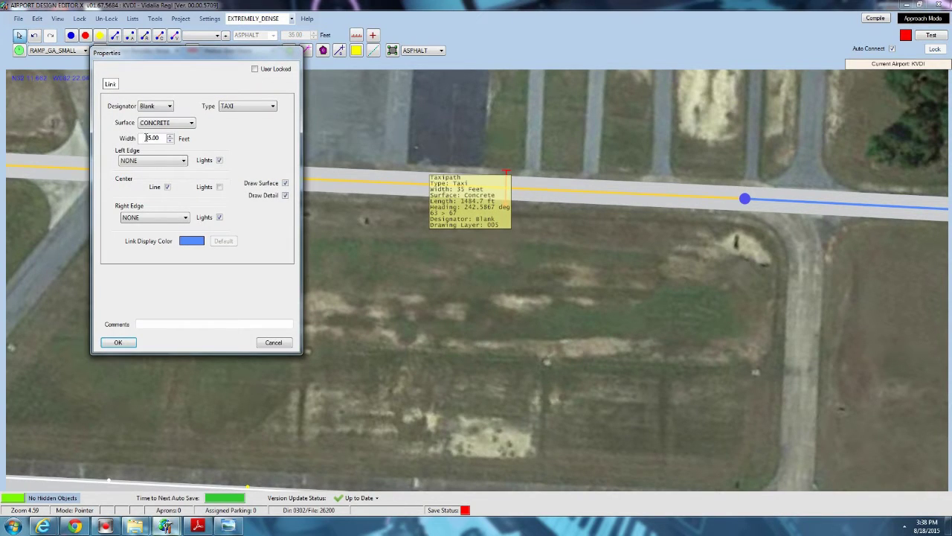
drag(159, 137, 138, 142)
text(50)
click(117, 343)
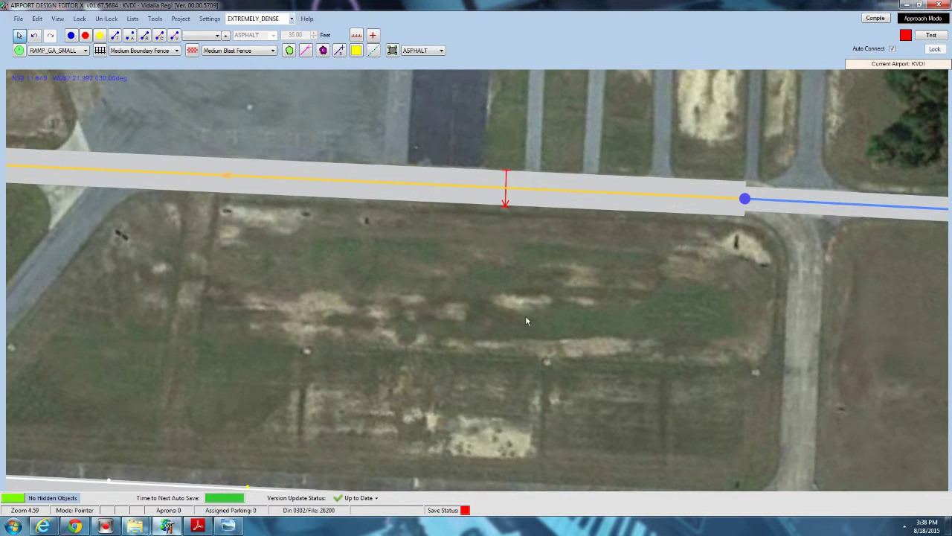
Move the parallel taxiway's node onto the connector junction and draw a 35-foot-wide taxi link down the connector to the runway centre line.
drag(525, 315, 213, 298)
drag(443, 186, 506, 192)
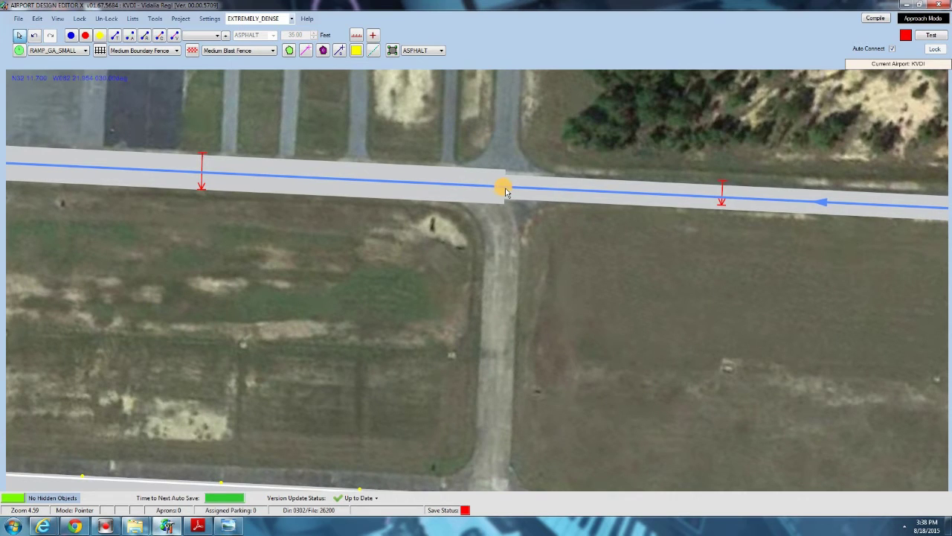
click(115, 36)
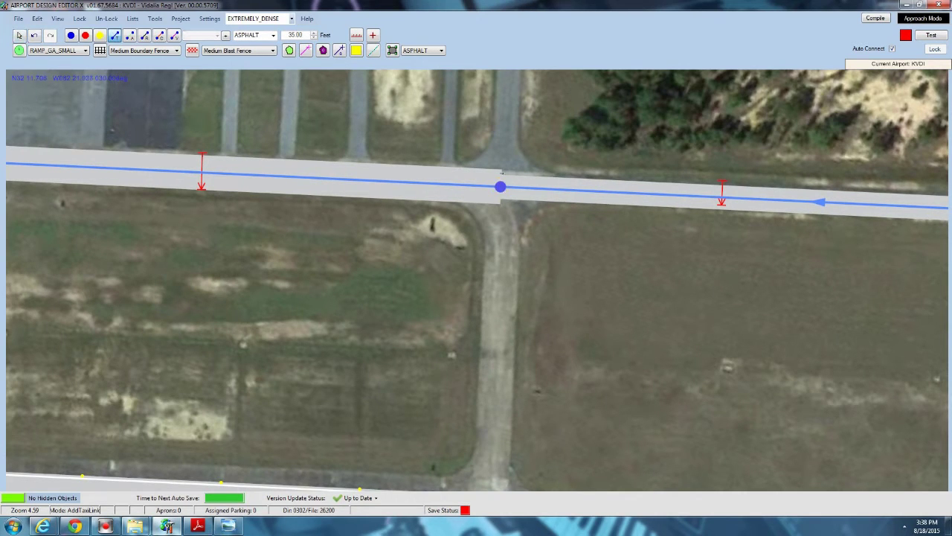
click(501, 186)
right_drag(501, 277, 500, 159)
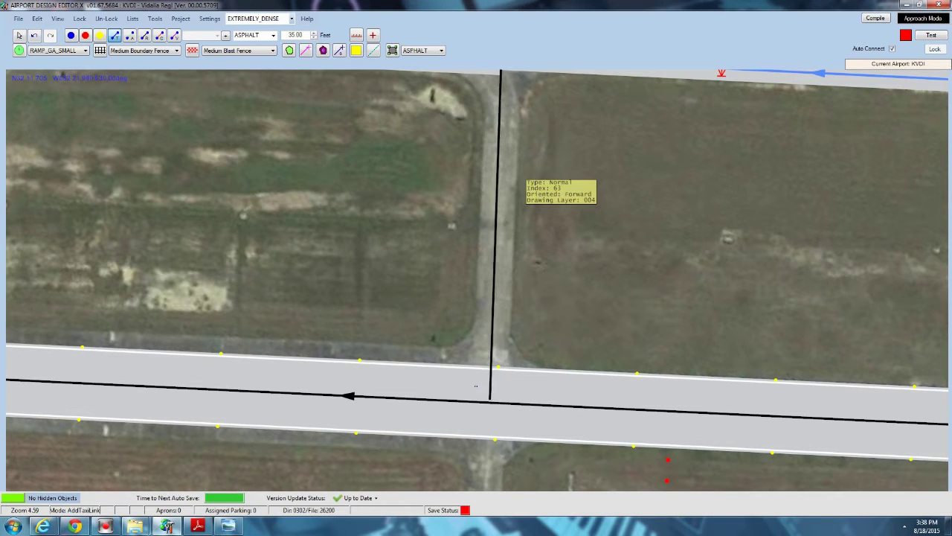
click(477, 387)
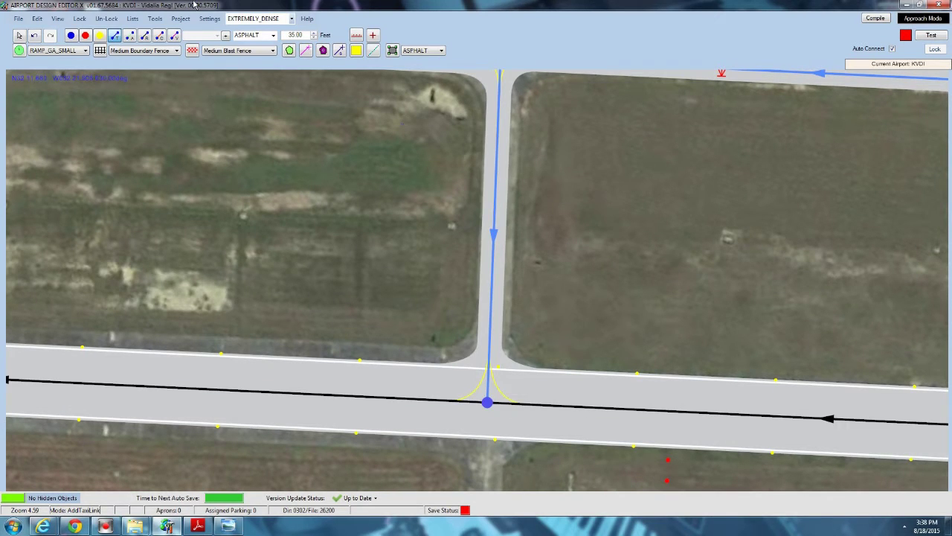
click(20, 35)
Set the connector taxi link's width to 50 feet and nudge the link to line up with the pavement in the aerial image.
scroll(259, 233, up, 2)
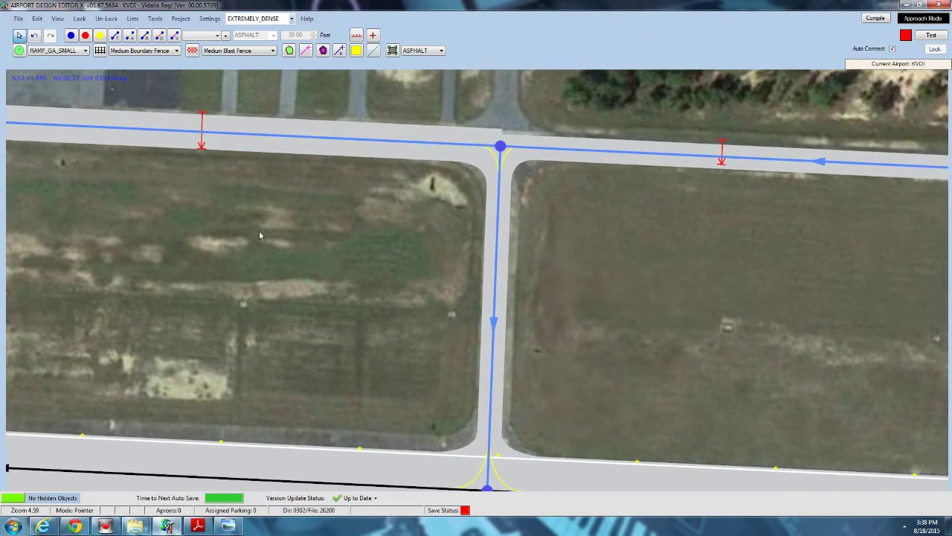
click(502, 148)
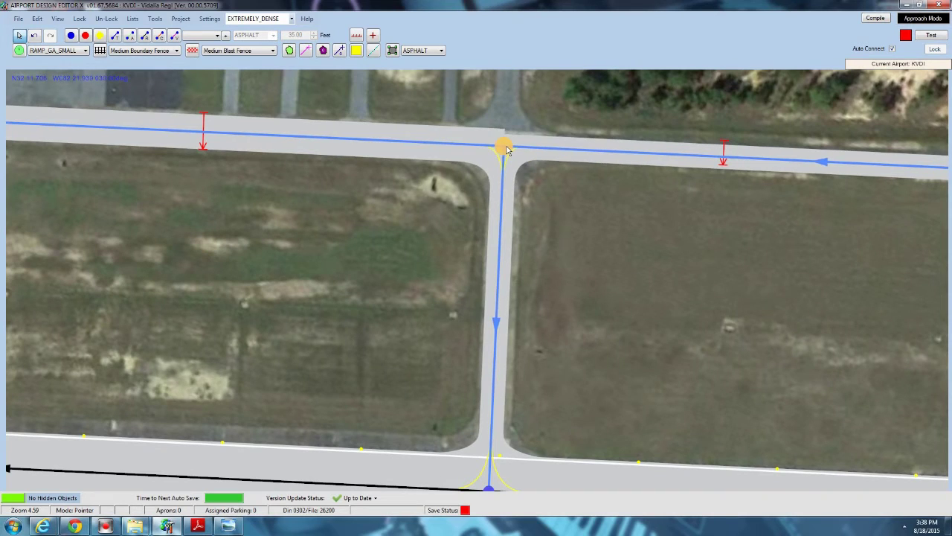
double_click(502, 190)
drag(165, 139, 134, 140)
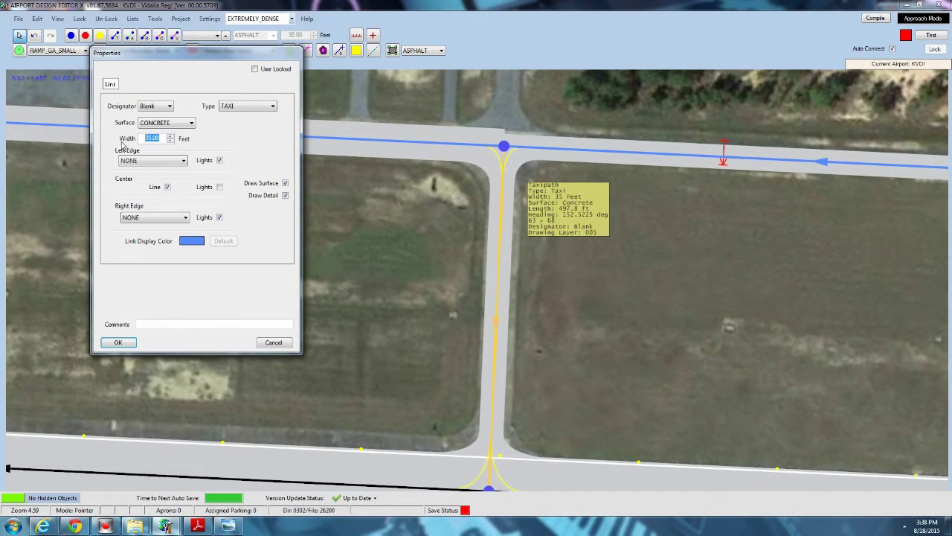
text(50)
click(119, 342)
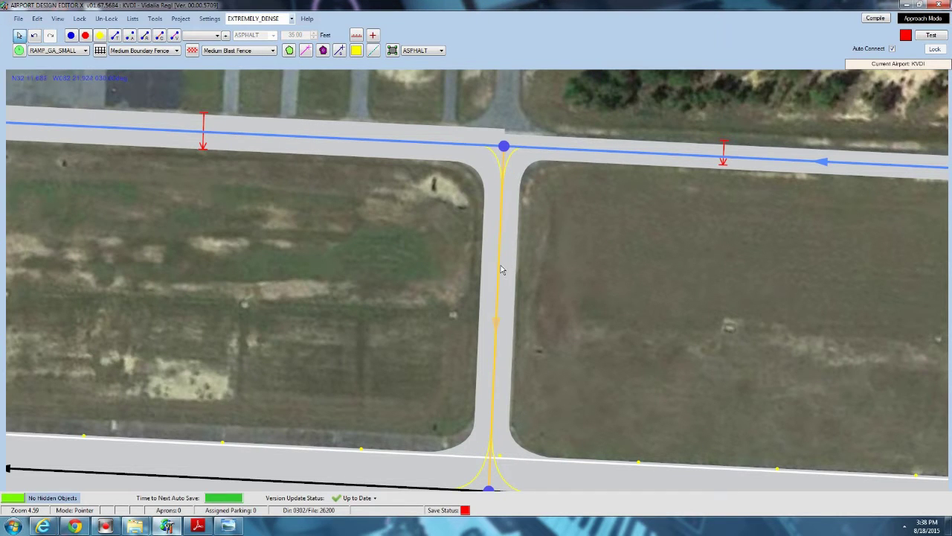
drag(502, 265, 506, 265)
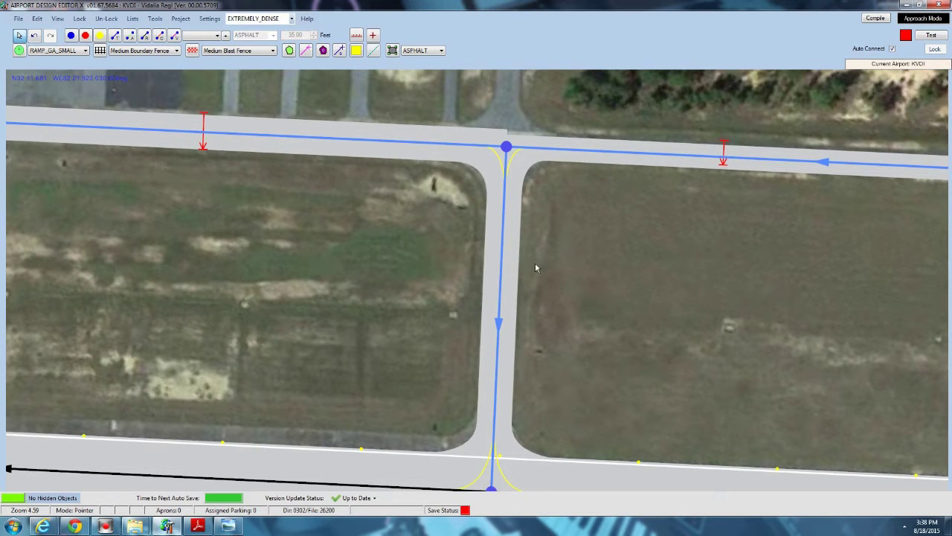
Draw a 35-foot-wide taxi link from the connector junction up the access taxiway east of the hangars, ending beside the long hangar building.
drag(582, 244, 375, 238)
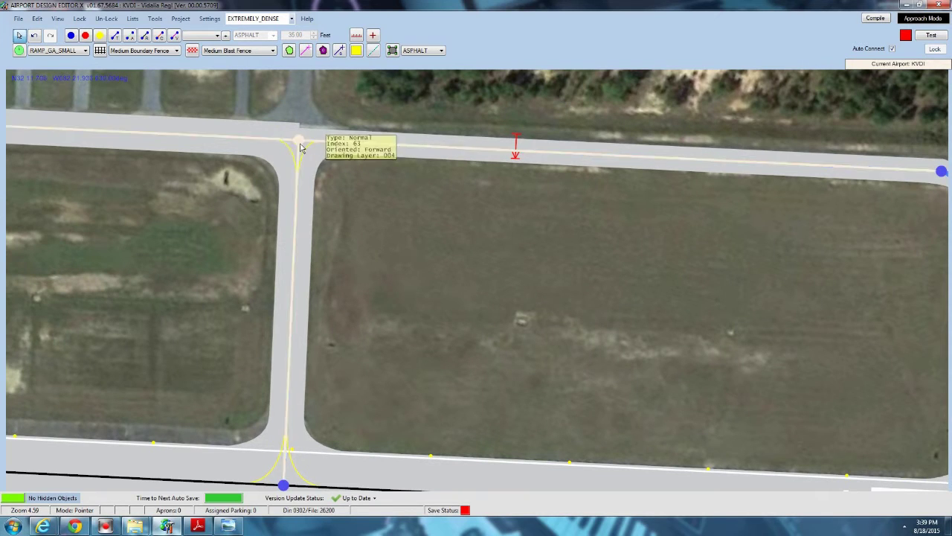
click(295, 235)
click(406, 148)
scroll(500, 247, down, 2)
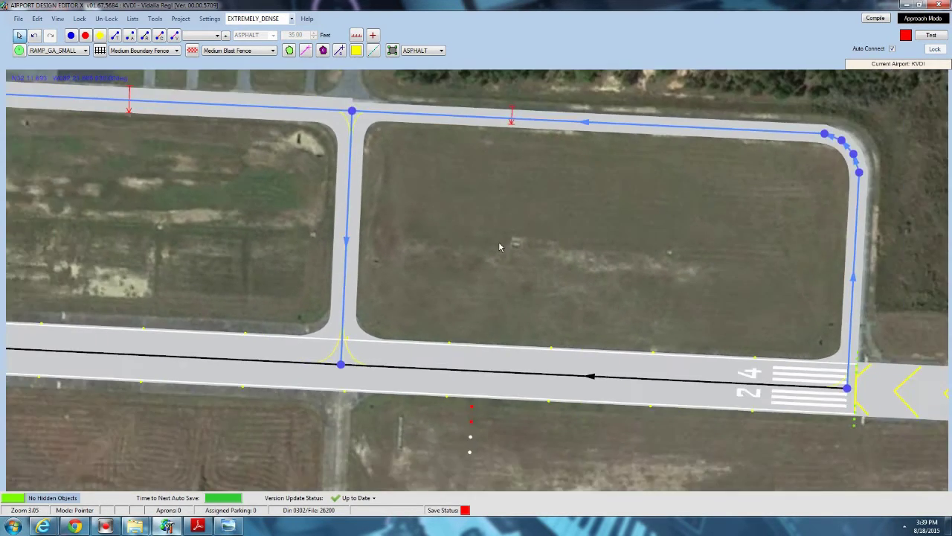
scroll(500, 247, down, 1)
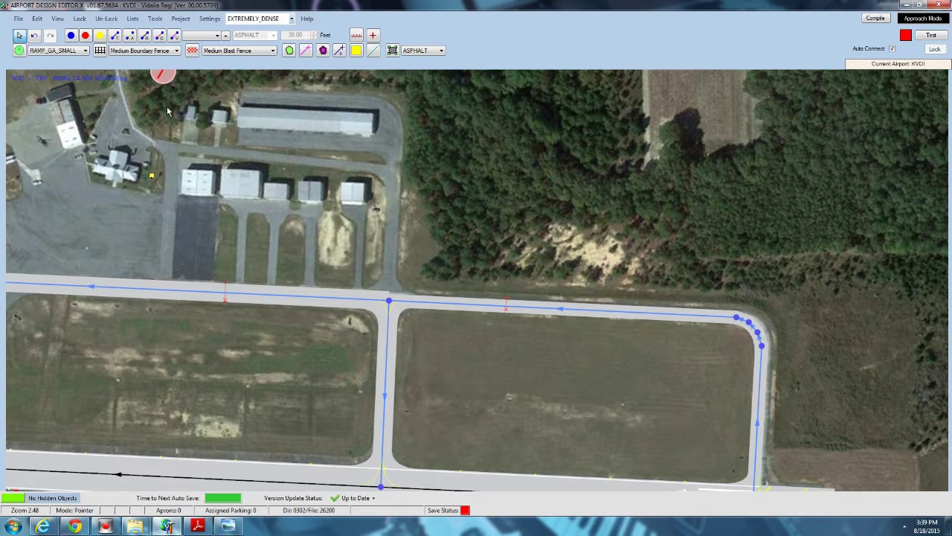
click(114, 35)
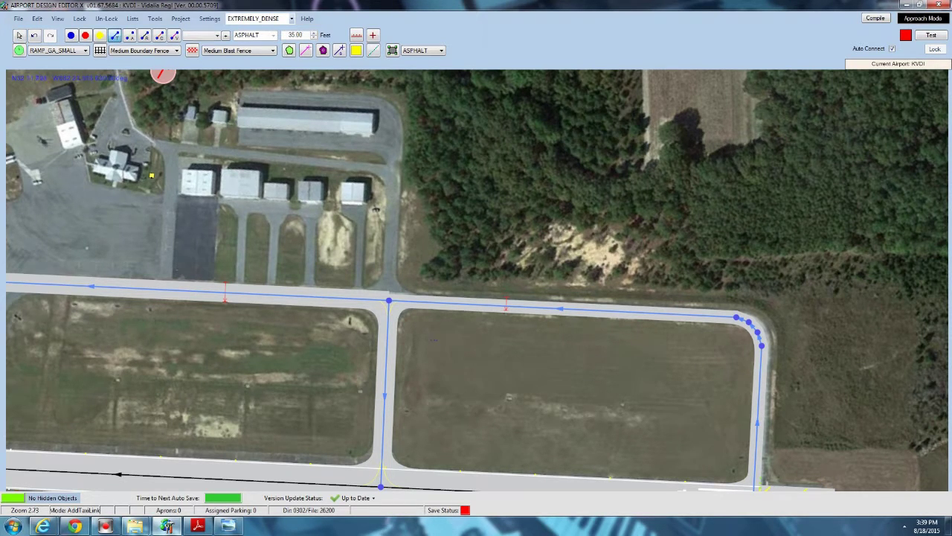
scroll(433, 351, up, 1)
drag(345, 251, 351, 198)
key(Up)
key(Up)
key(Up)
key(Up)
key(Up)
key(Up)
key(Up)
key(Up)
key(Up)
key(Up)
key(Up)
key(Up)
key(Up)
key(Up)
key(Up)
key(Up)
key(Up)
key(Up)
key(Up)
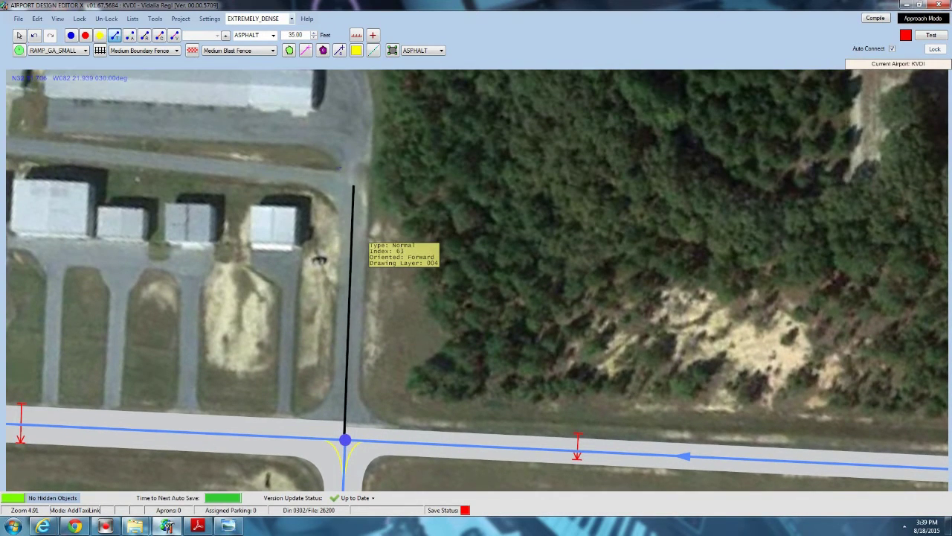
click(357, 128)
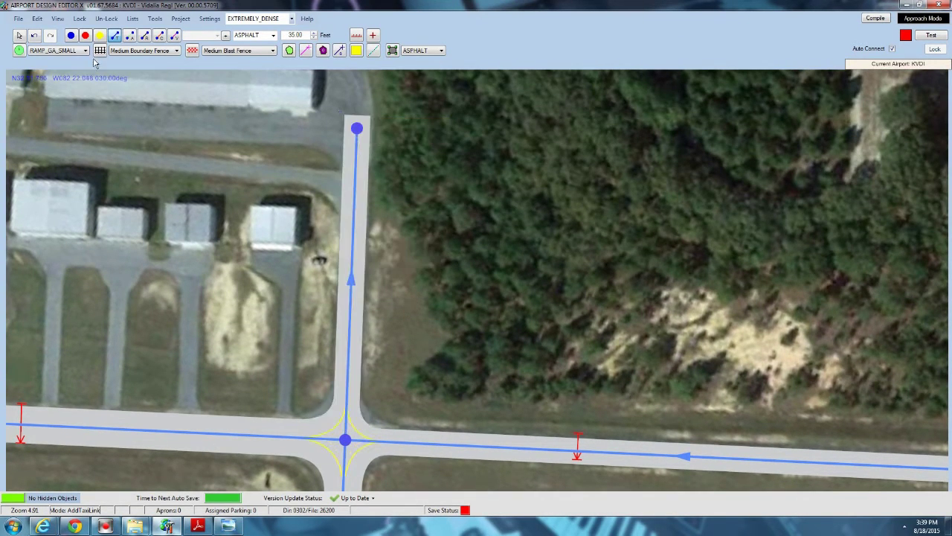
click(18, 35)
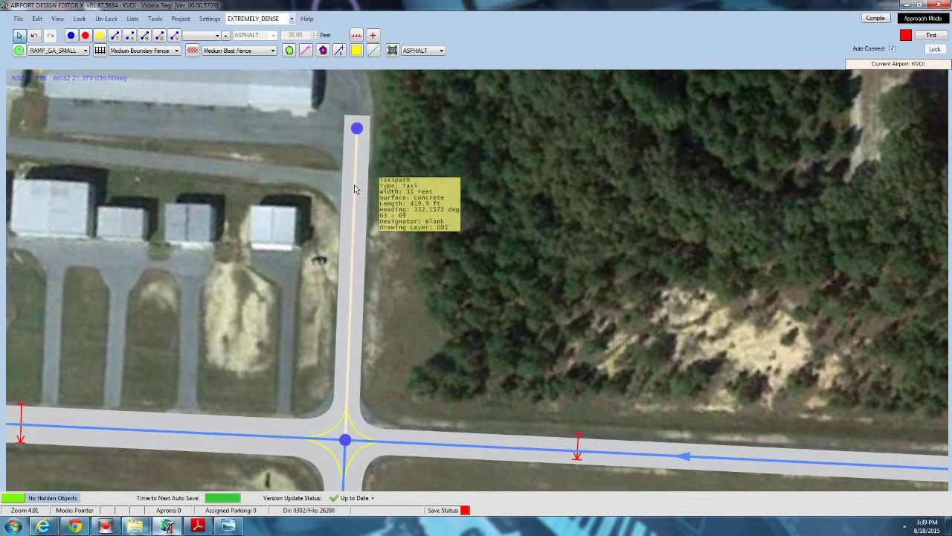
Change the surface of the taxi link east of the hangars to ASPHALT.
click(355, 186)
double_click(354, 185)
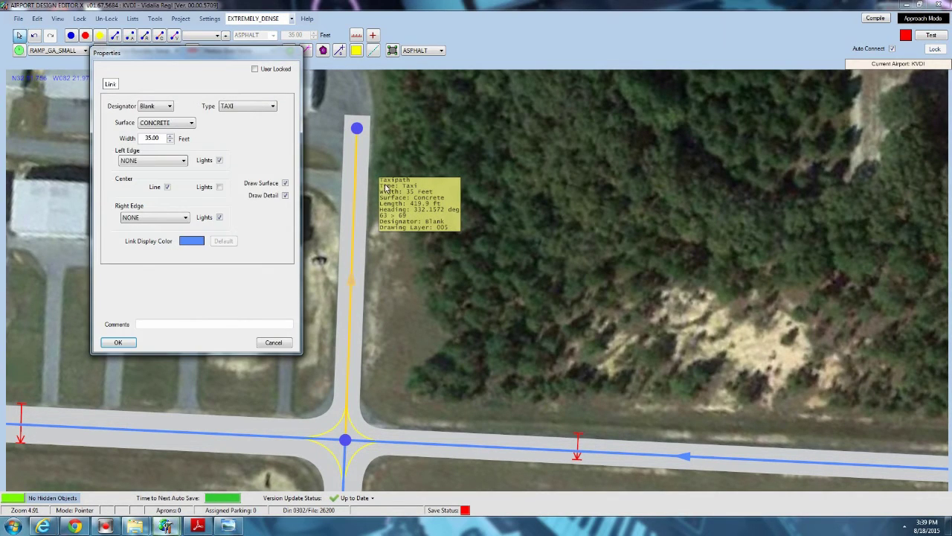
click(176, 122)
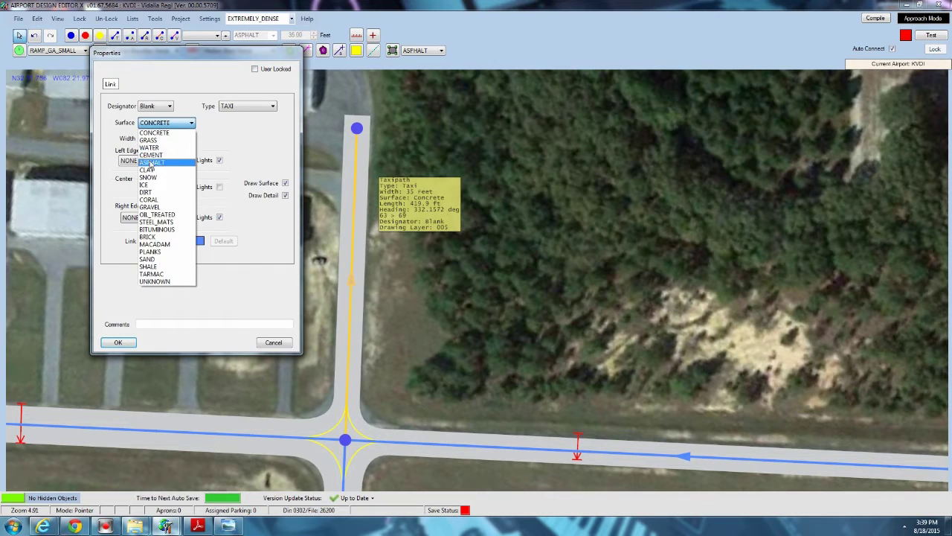
click(152, 161)
click(122, 344)
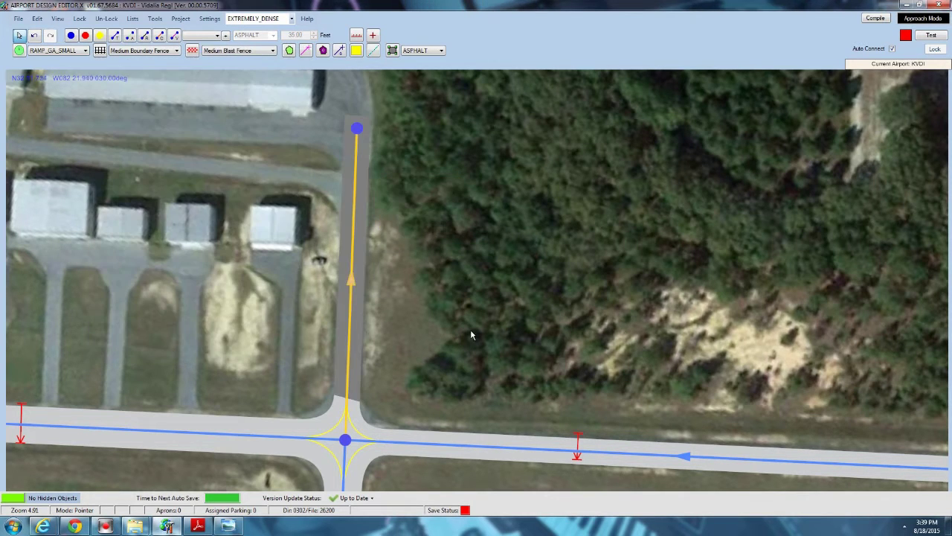
Draw 35-foot-wide taxi links from the crossing runway's node west along the parallel taxiway to its corner and down to the runway end.
mouse_move(419, 346)
right_down()
mouse_move(419, 219)
mouse_move(423, 340)
right_up()
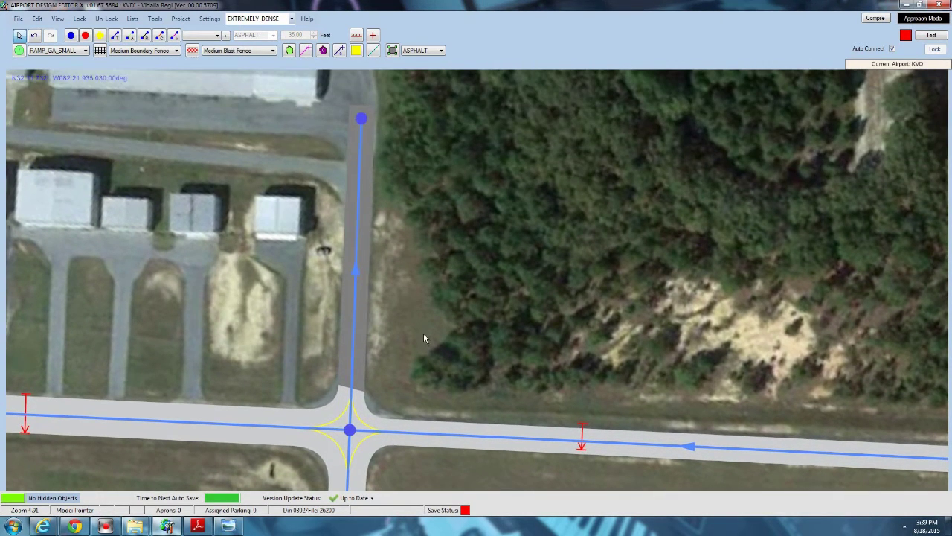
right_drag(400, 190, 522, 154)
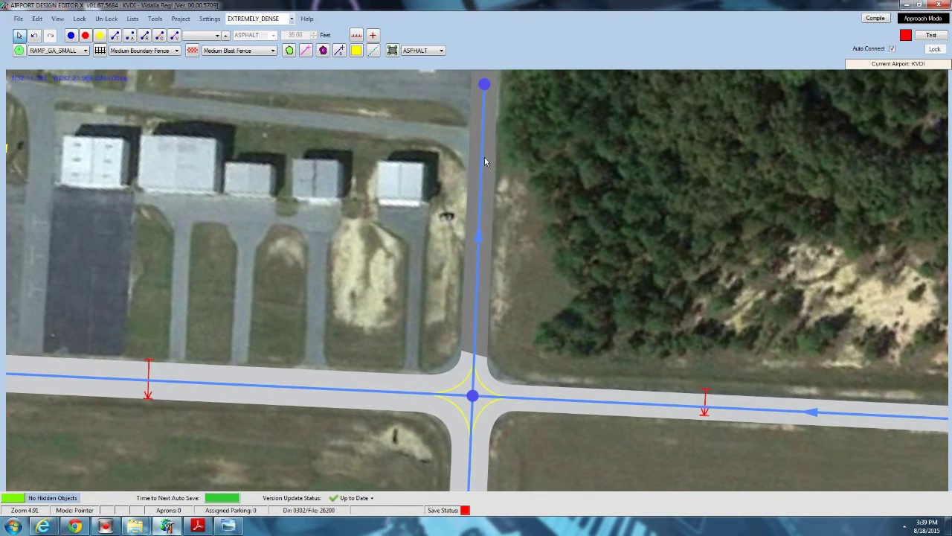
right_drag(614, 349, 642, 335)
scroll(642, 335, down, 5)
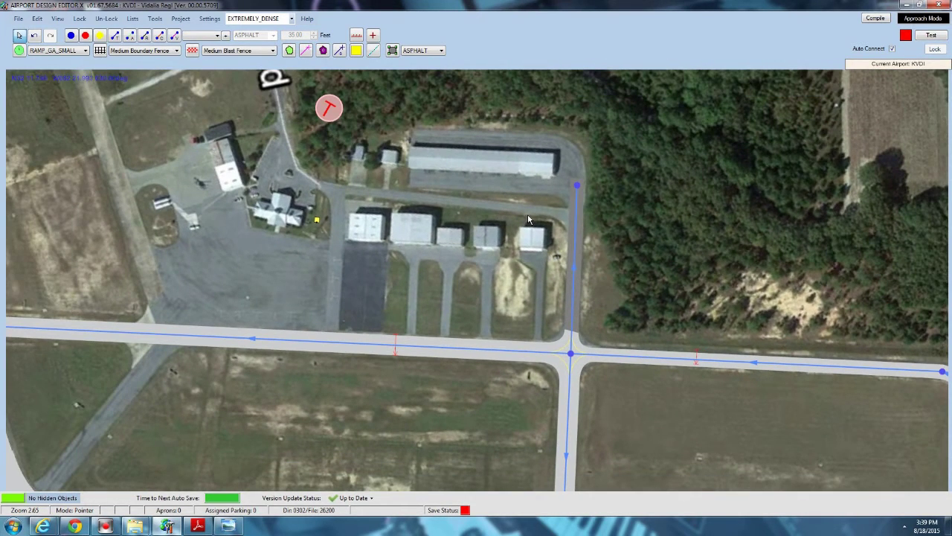
right_drag(277, 238, 580, 235)
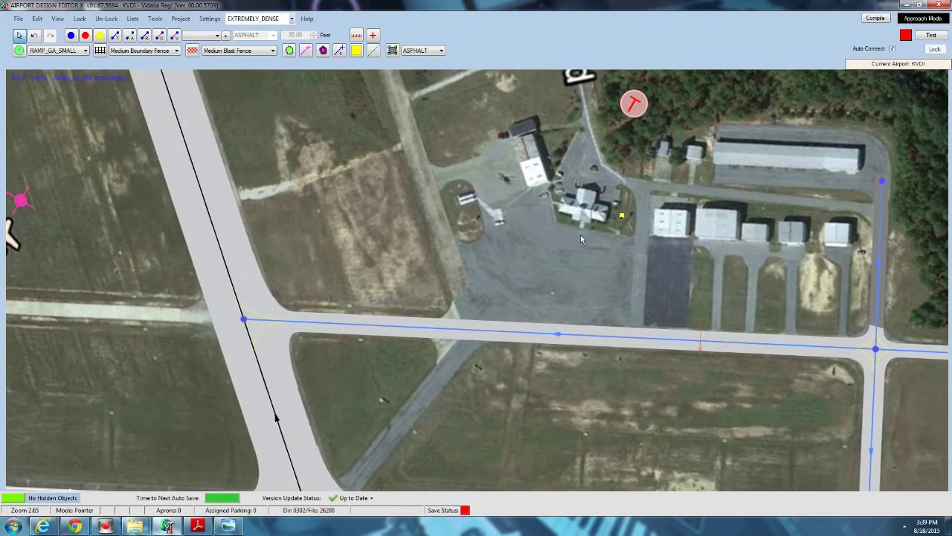
right_drag(300, 257, 310, 193)
scroll(310, 193, down, 2)
scroll(310, 193, down, 3)
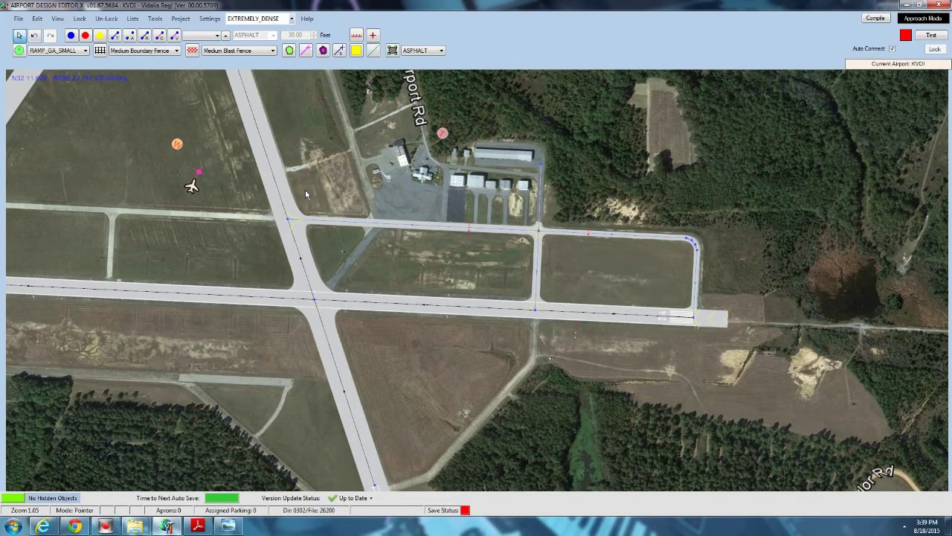
click(115, 35)
right_drag(262, 195, 461, 199)
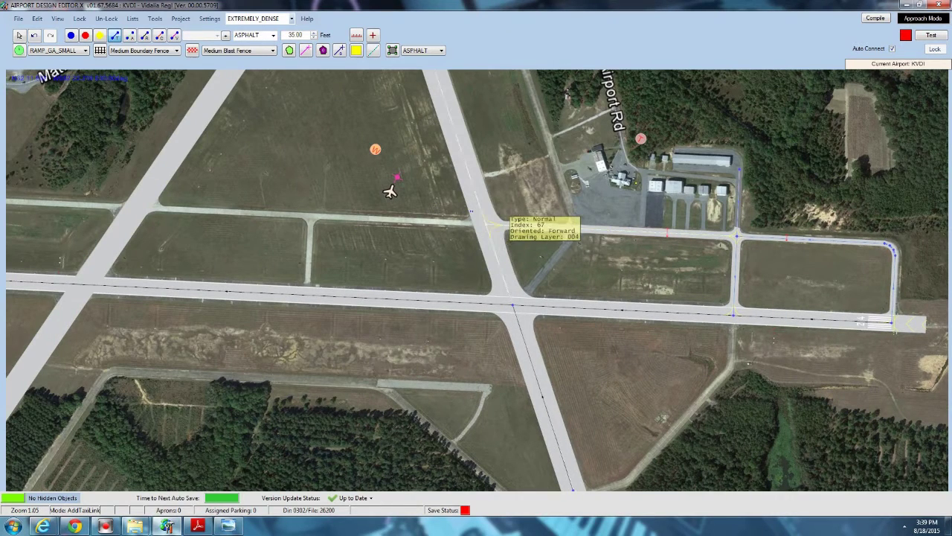
drag(486, 224, 447, 224)
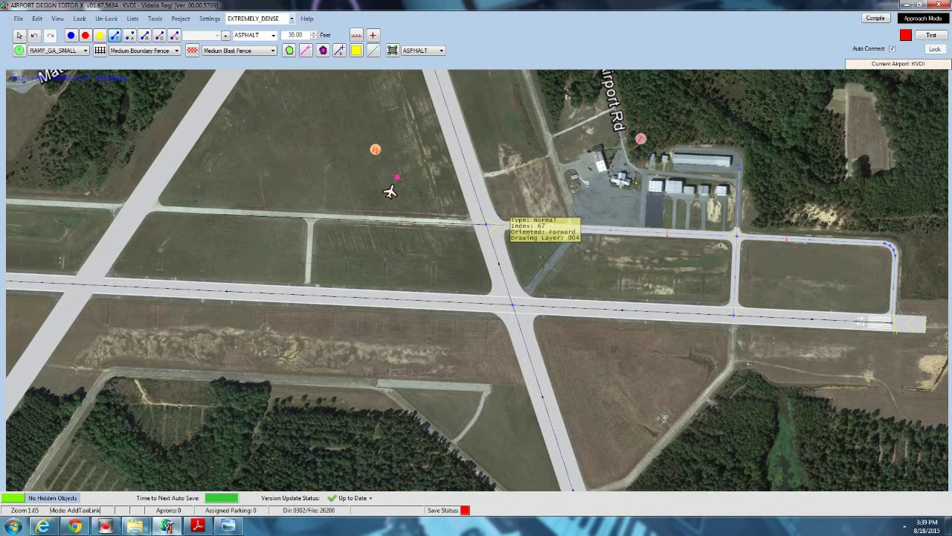
right_drag(134, 198, 303, 198)
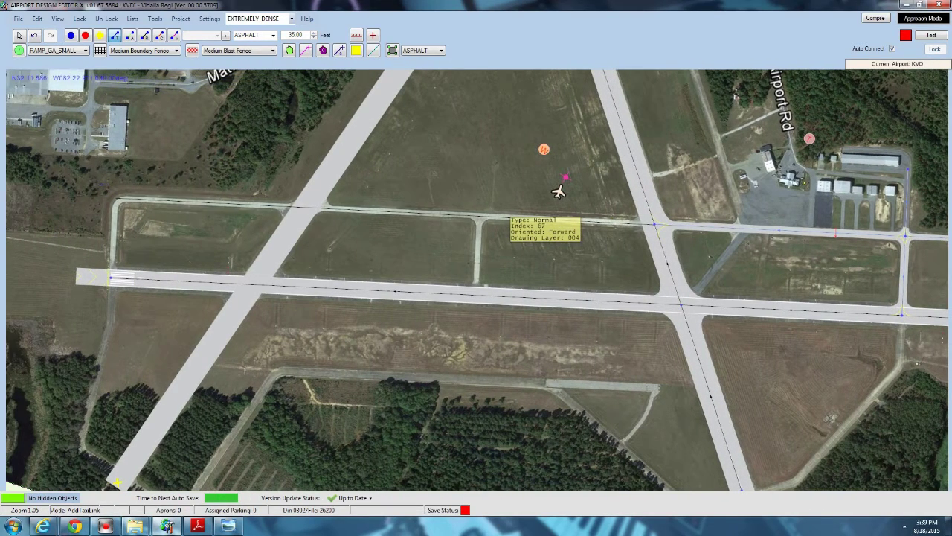
click(114, 198)
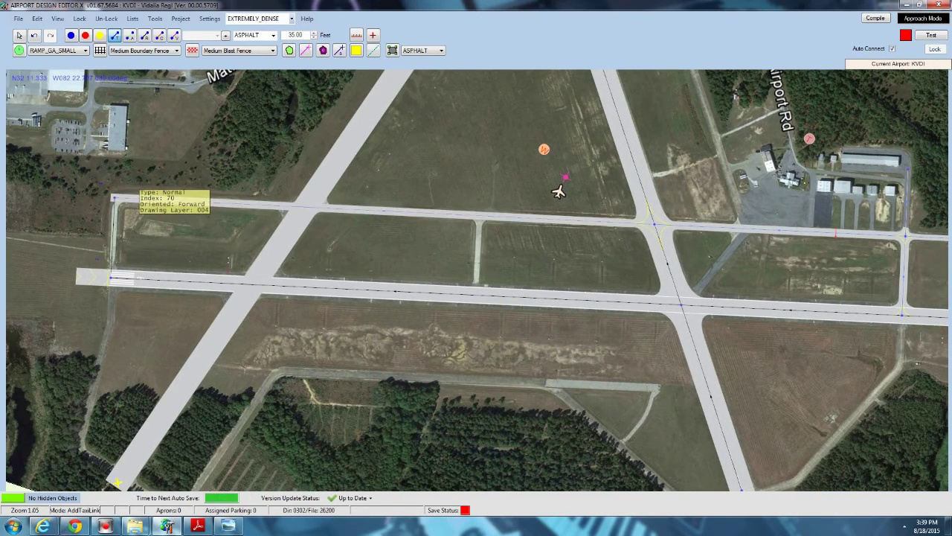
click(19, 35)
Reposition the western taxiway's corner node slightly inward over the pavement in the aerial image.
scroll(84, 208, up, 8)
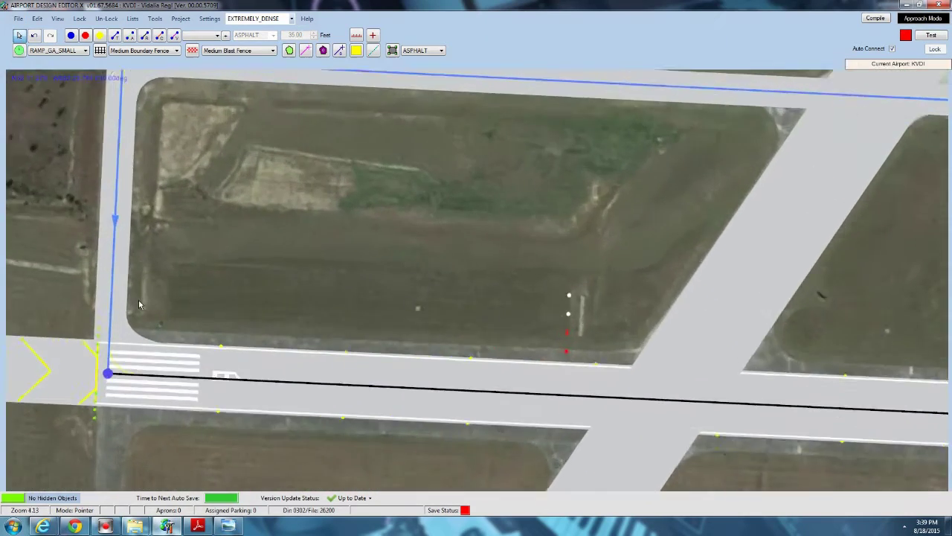
scroll(138, 300, up, 2)
click(169, 350)
scroll(221, 213, down, 2)
mouse_move(208, 89)
mouse_down()
mouse_move(208, 118)
mouse_move(201, 101)
mouse_up()
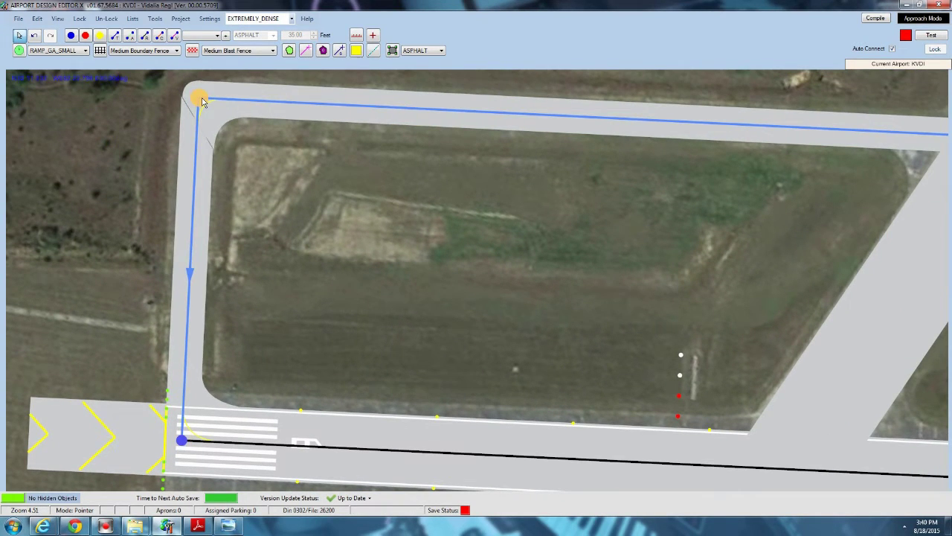
Insert one node before and two after the western taxiway's corner, and move the corner nodes inward to round the bend.
click(114, 35)
click(256, 100)
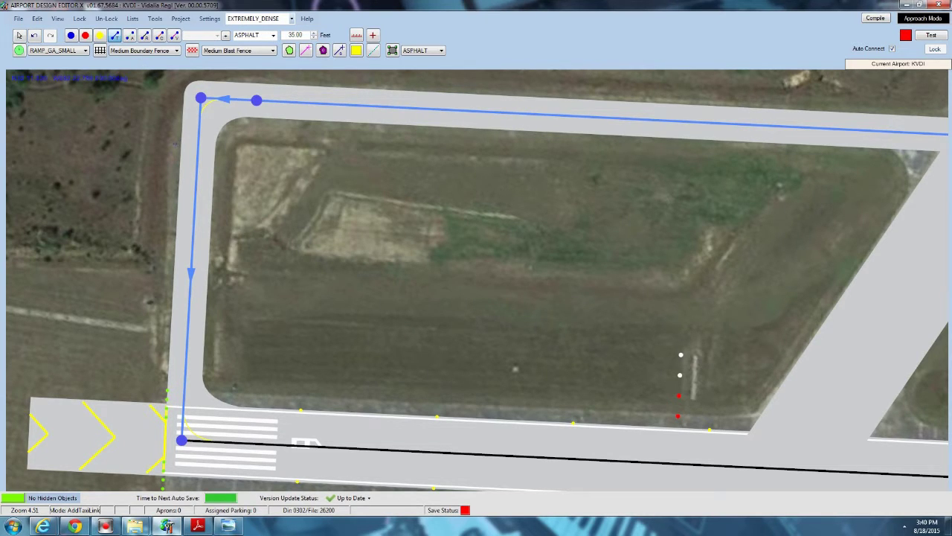
click(197, 160)
click(199, 123)
click(19, 35)
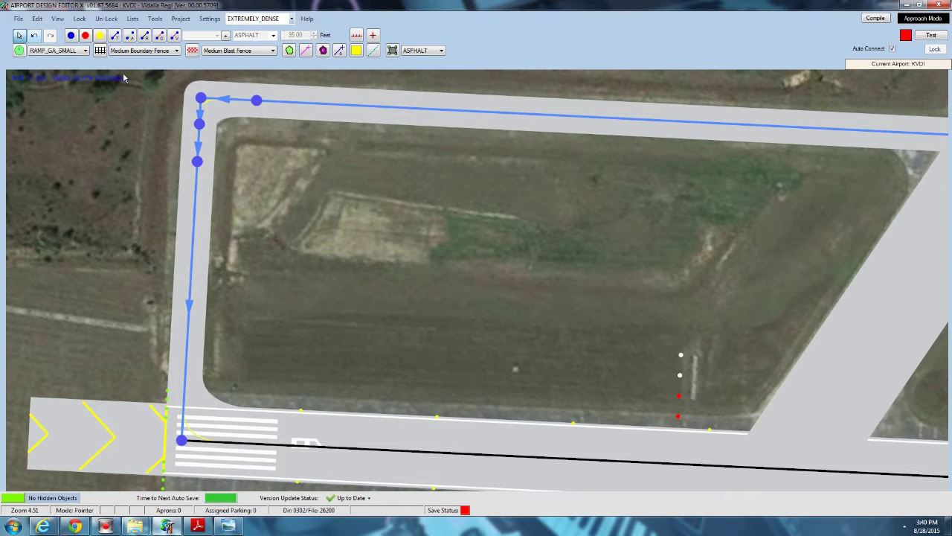
drag(203, 99, 226, 108)
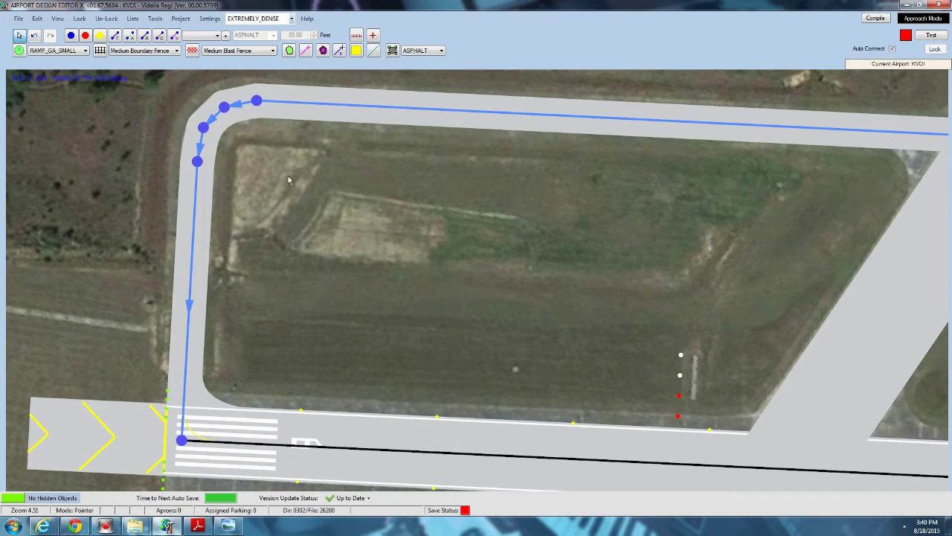
scroll(473, 268, down, 3)
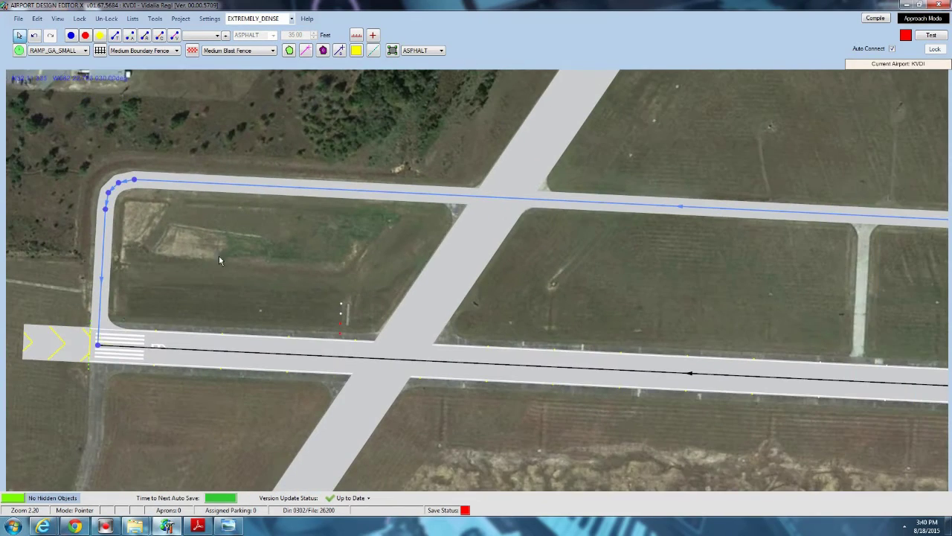
drag(360, 296, 174, 295)
scroll(175, 294, down, 3)
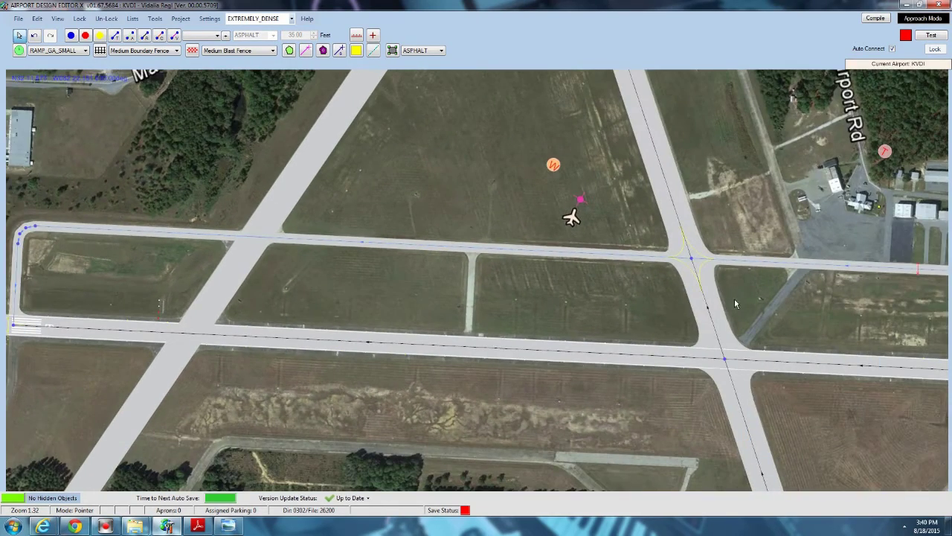
Draw a taxi link over the short connector between the parallel taxiway and the main runway, and set its width to 35 feet.
scroll(493, 287, up, 3)
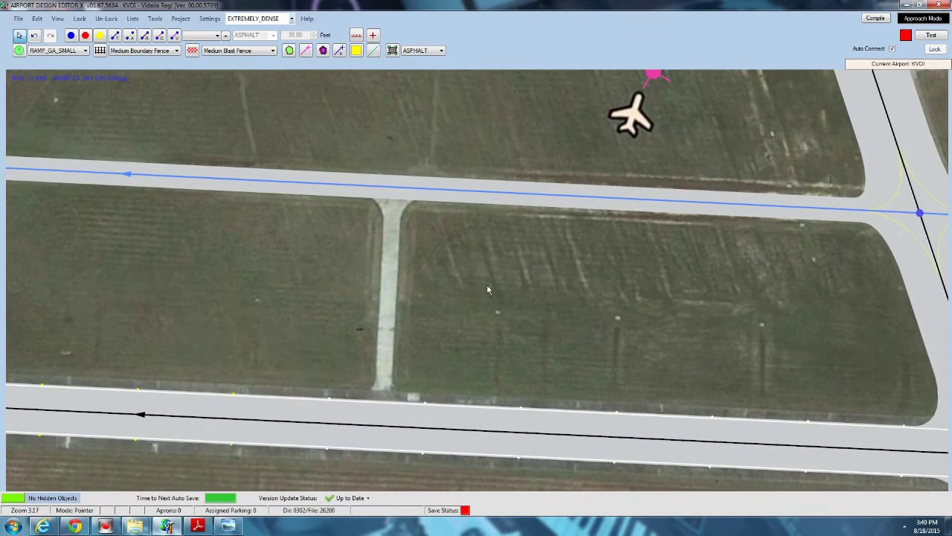
click(115, 35)
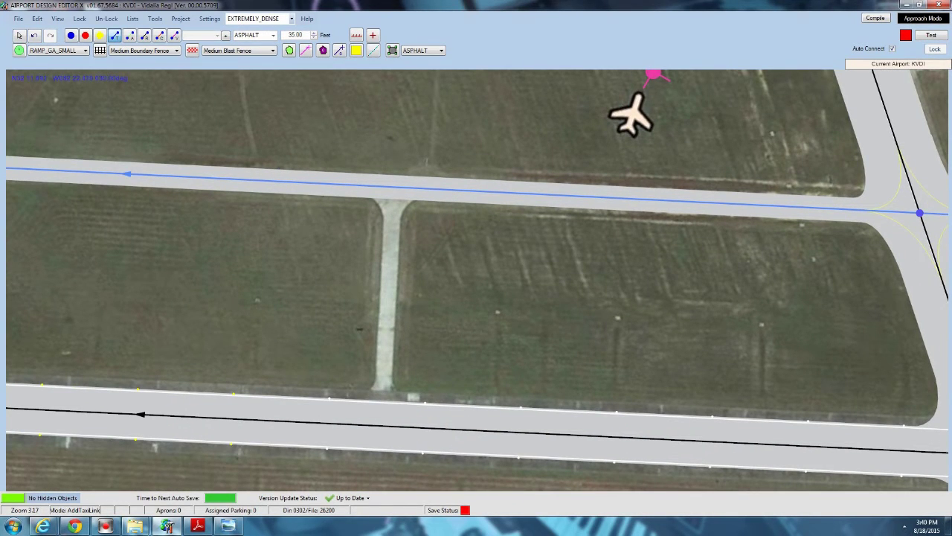
click(393, 187)
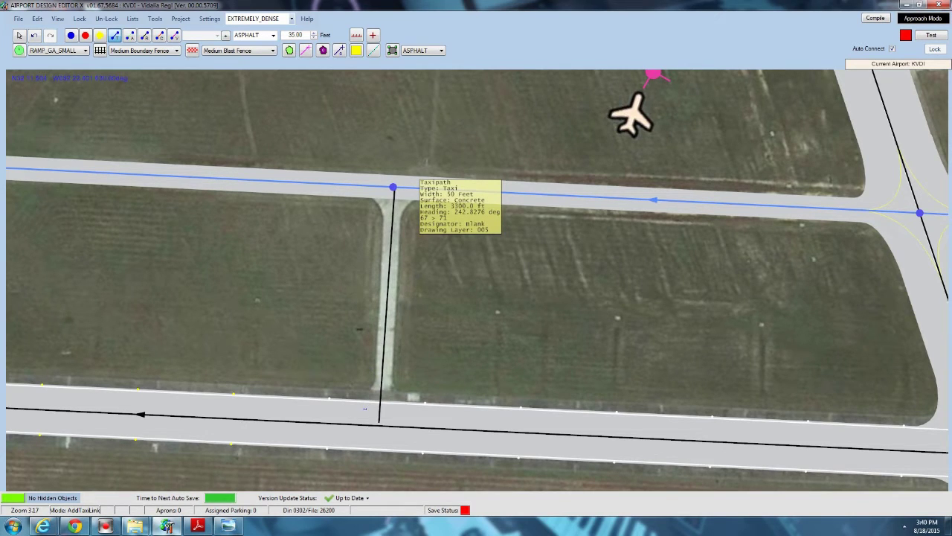
click(381, 424)
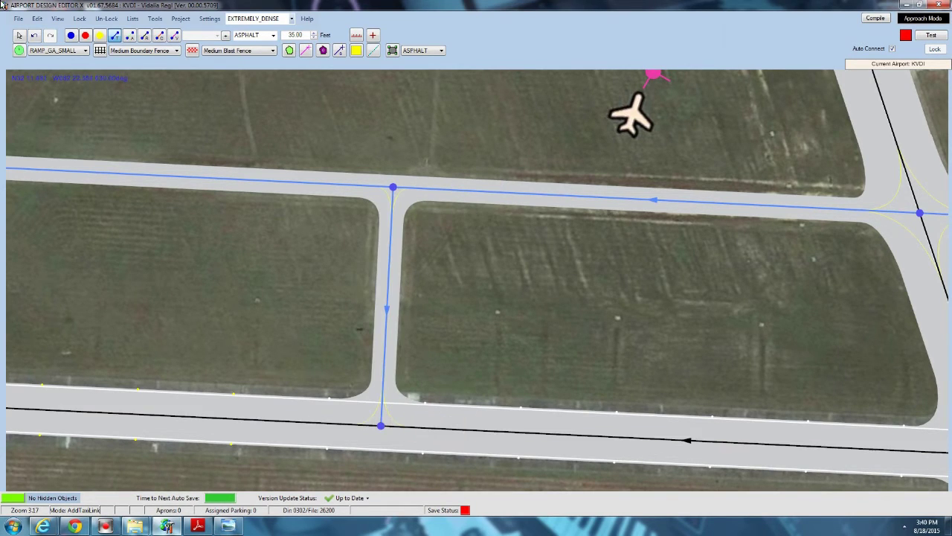
click(20, 36)
double_click(387, 219)
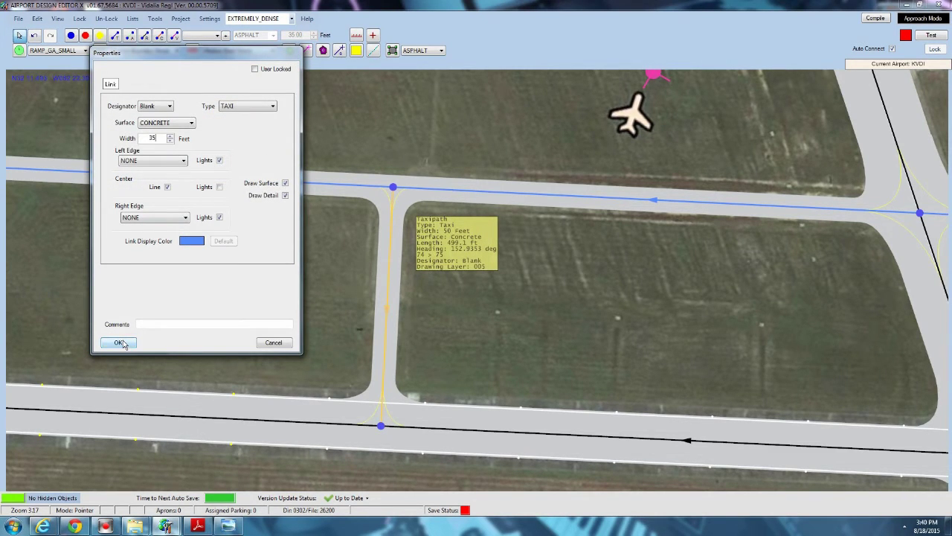
click(123, 344)
Draw a taxi link along the diagonal pavement from the runway intersection node to the parallel taxiway beside the apron.
drag(633, 258, 265, 257)
scroll(585, 219, down, 1)
drag(627, 219, 85, 189)
scroll(272, 204, down, 1)
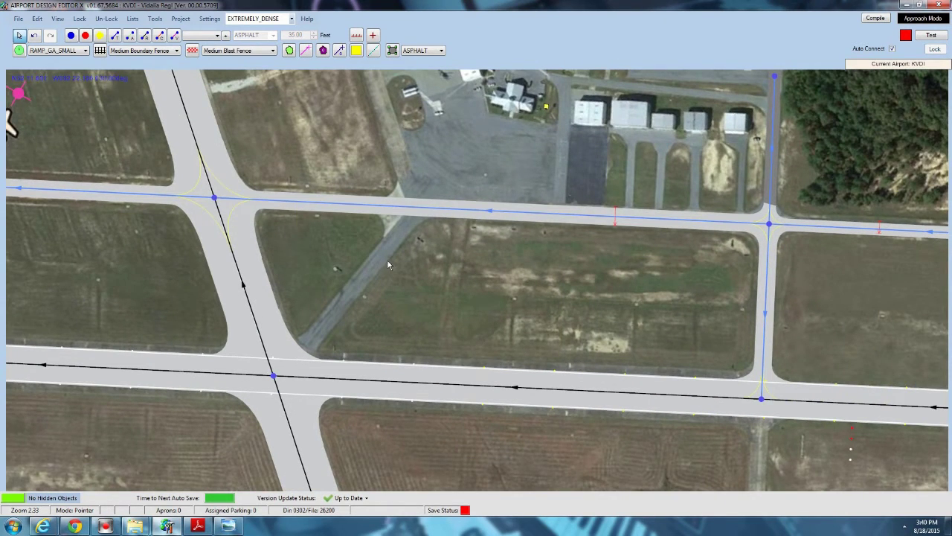
scroll(407, 257, up, 5)
drag(298, 303, 299, 227)
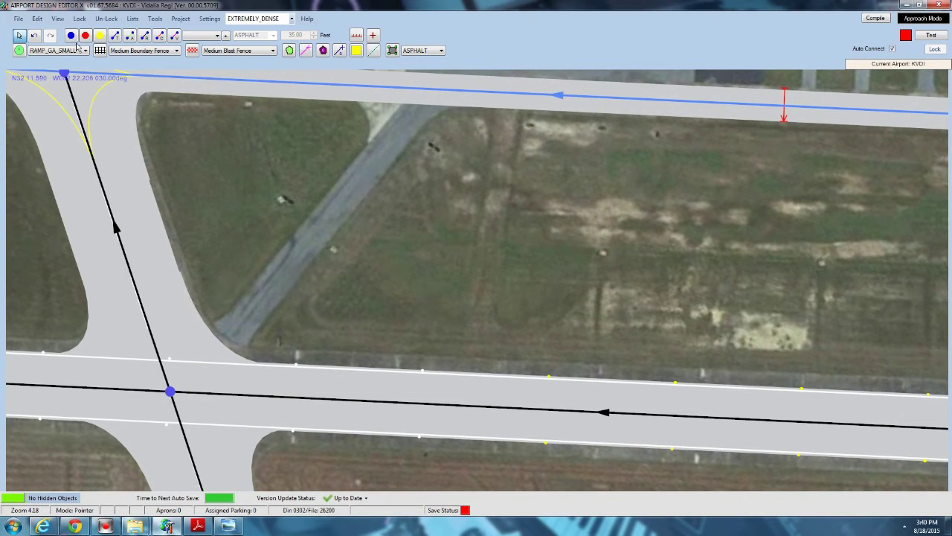
click(115, 35)
drag(170, 391, 424, 123)
key(Up)
key(Up)
key(Up)
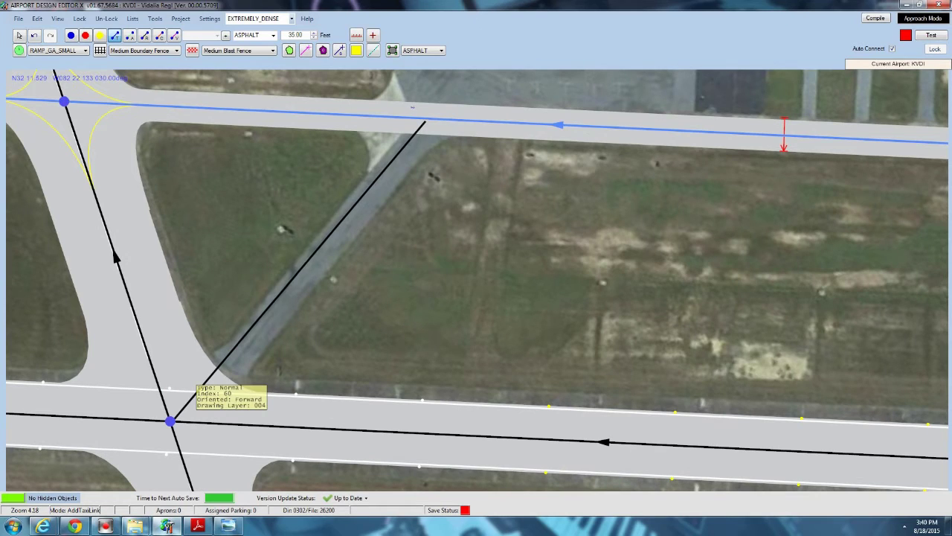
click(430, 119)
click(18, 34)
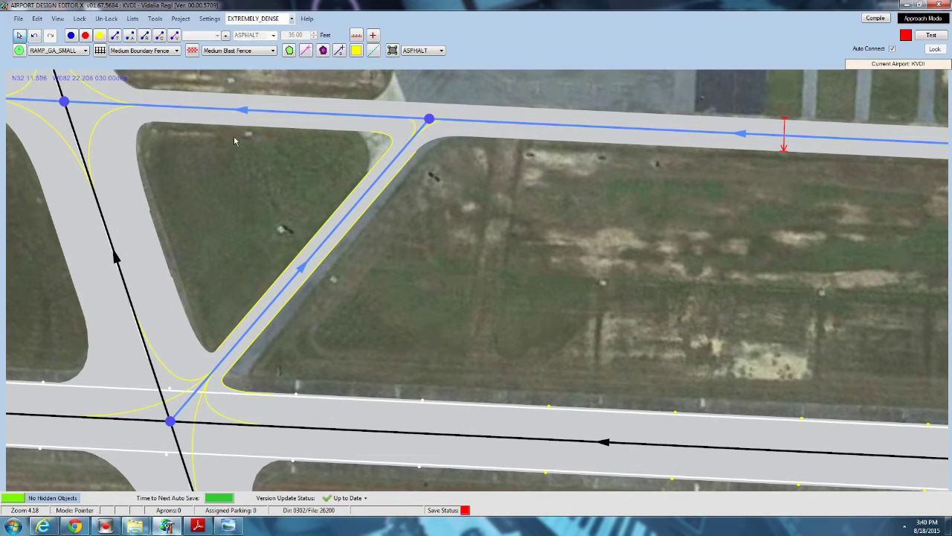
Set the diagonal taxi link to 45 feet wide with ASPHALT surface, both edges NONE, and center lights off.
double_click(273, 309)
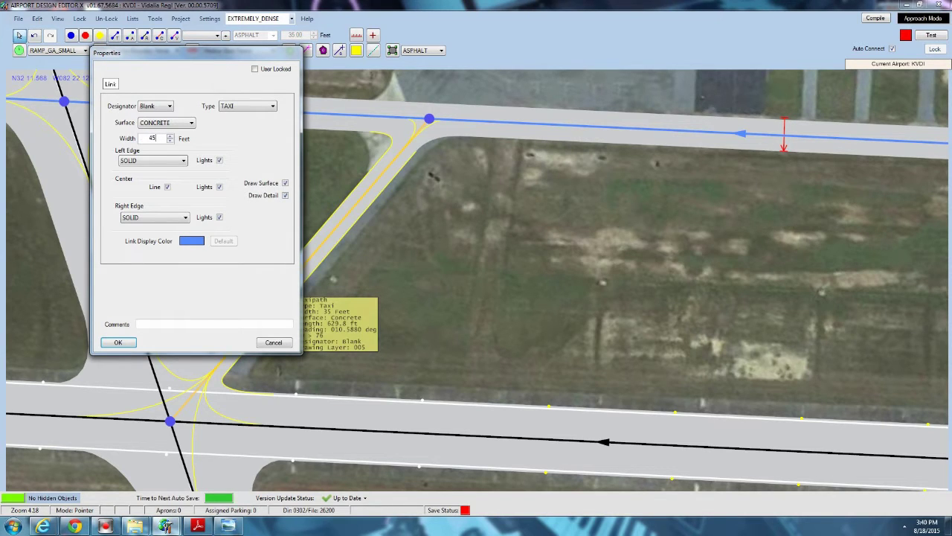
click(167, 123)
click(165, 165)
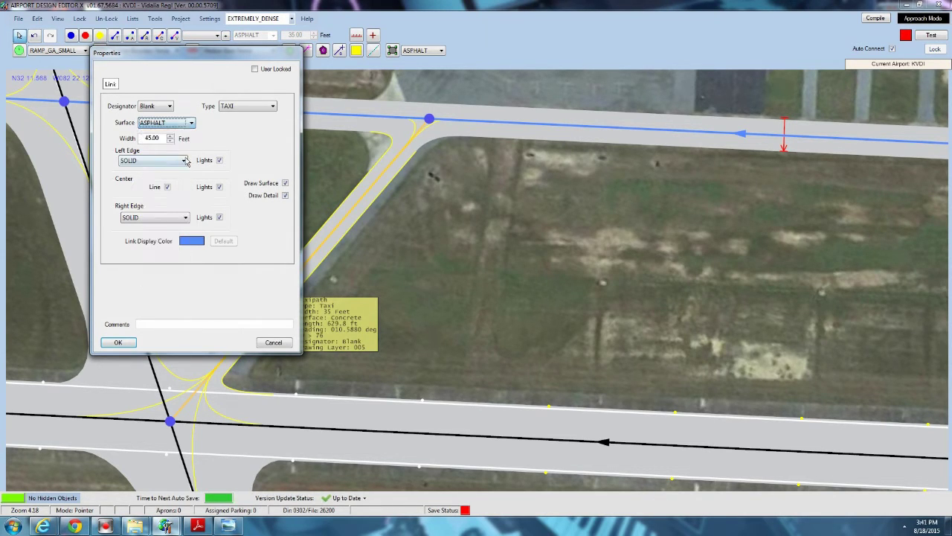
click(164, 161)
click(143, 174)
click(149, 217)
click(147, 228)
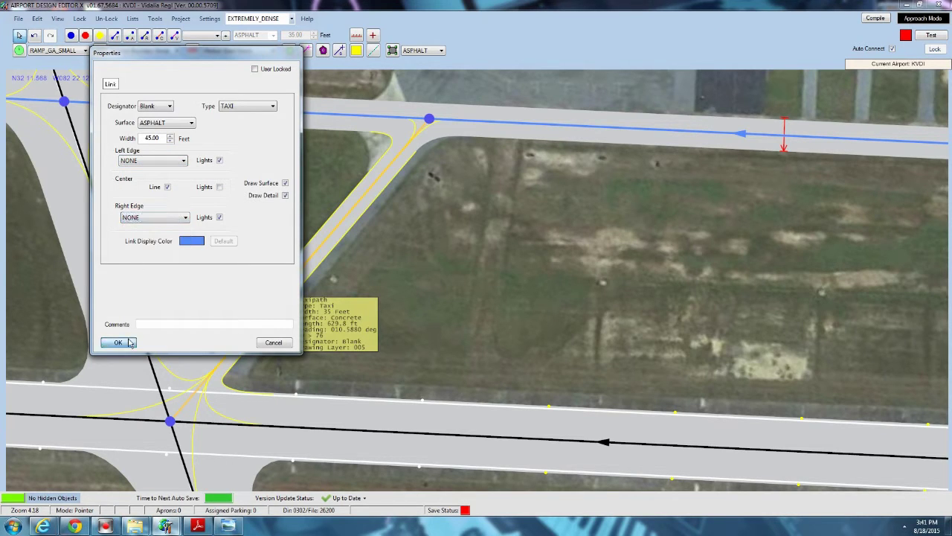
click(118, 342)
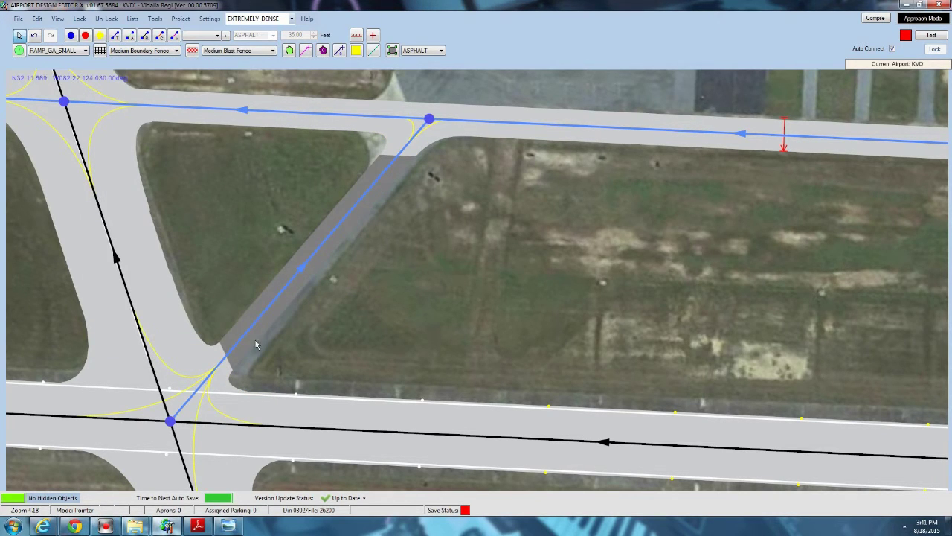
Draw a 35-foot asphalt taxi link from the end node east of the hangars to the pavement's far west end behind the long hangar.
drag(648, 237, 492, 236)
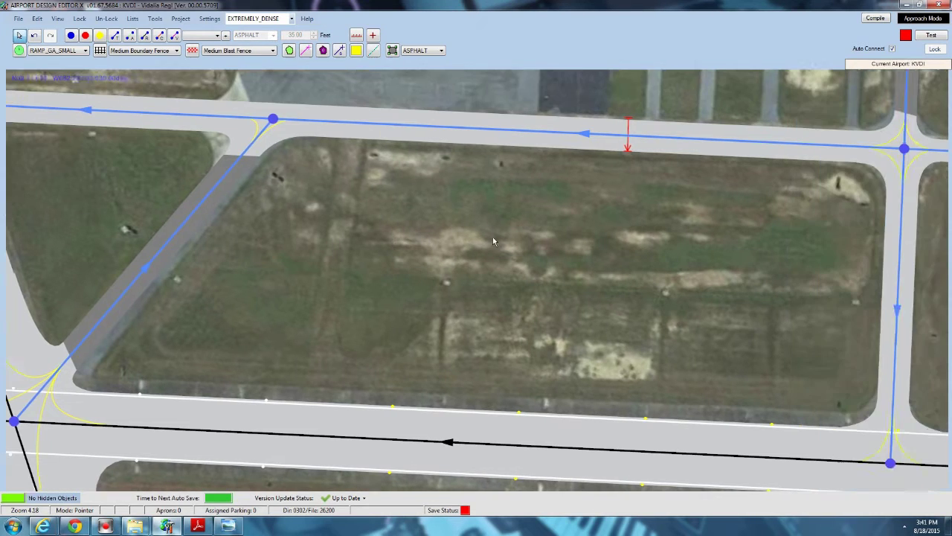
scroll(493, 236, down, 1)
drag(556, 244, 491, 347)
scroll(497, 342, down, 4)
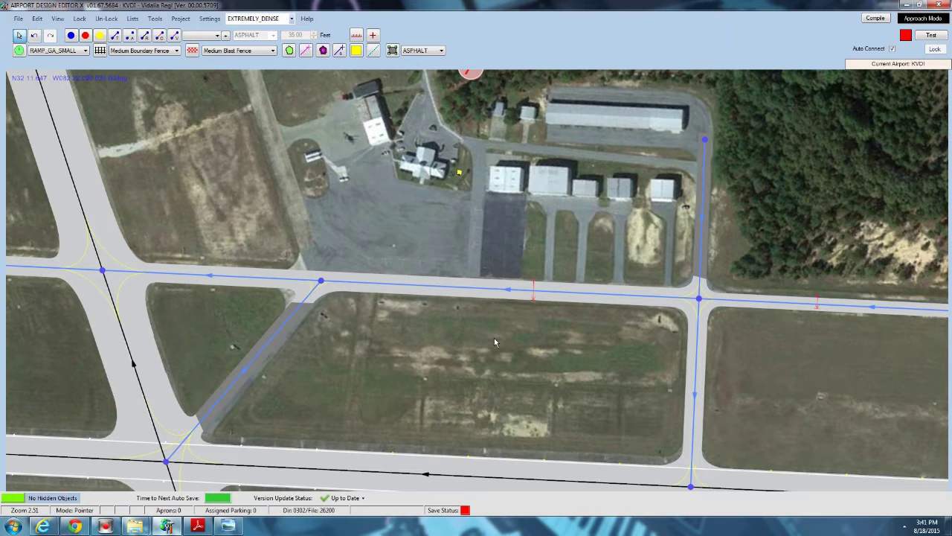
drag(692, 122, 538, 287)
scroll(581, 268, up, 10)
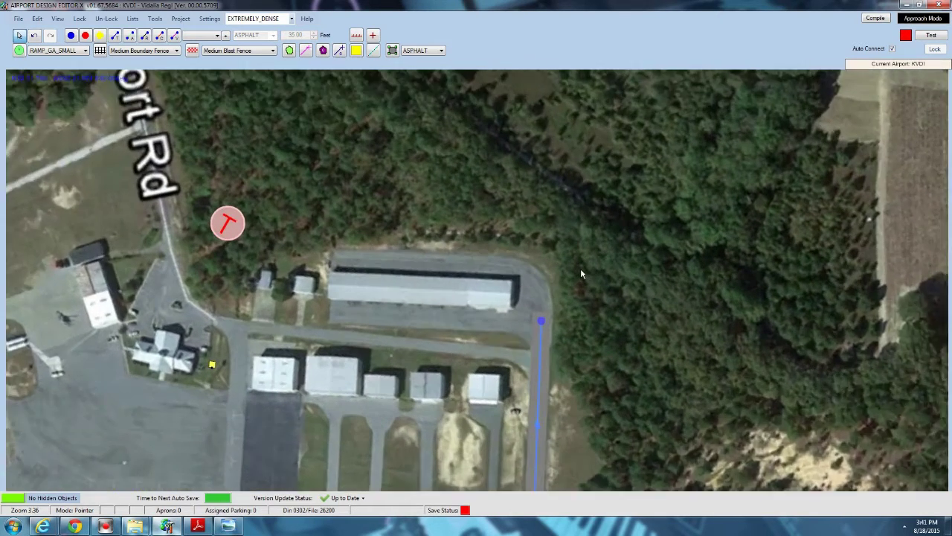
click(115, 35)
click(527, 338)
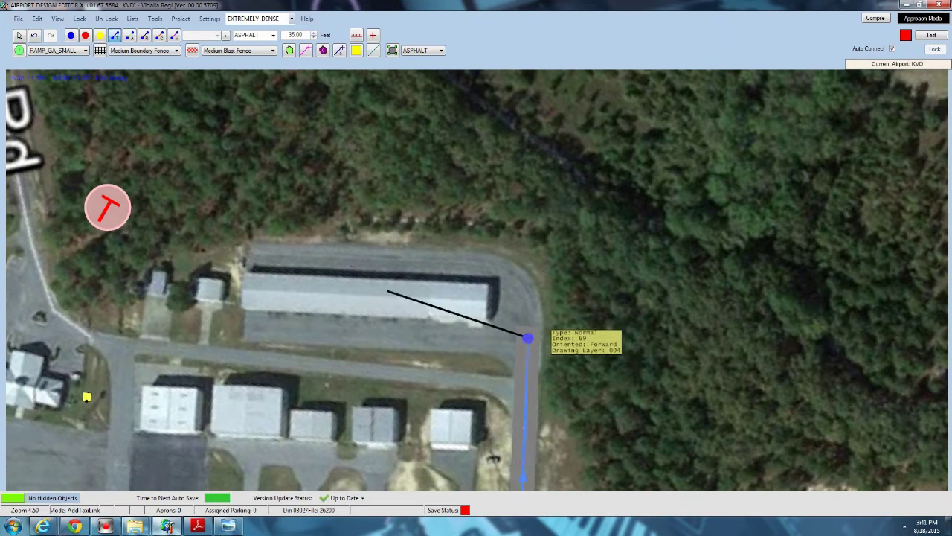
click(258, 258)
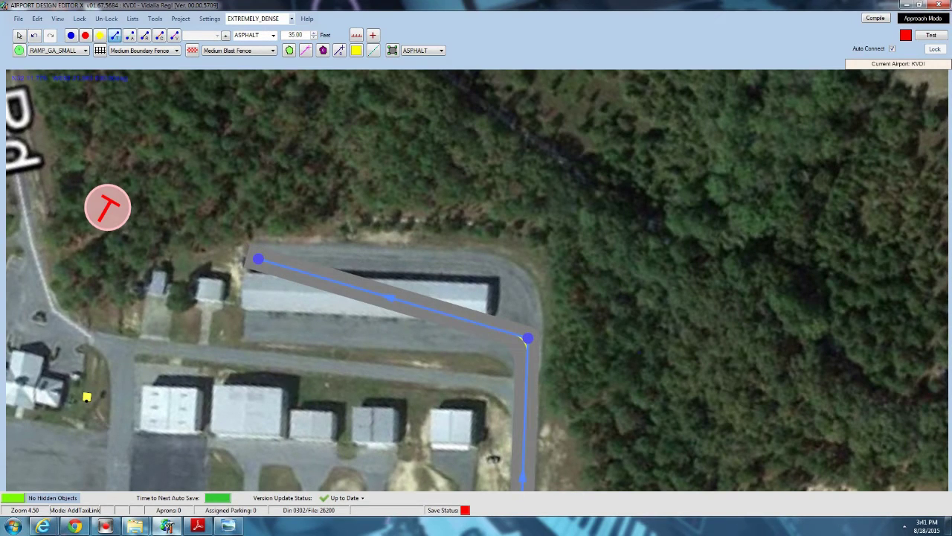
Insert a node in the link crossing the long hangar and move it onto the pavement northeast of the building.
click(473, 321)
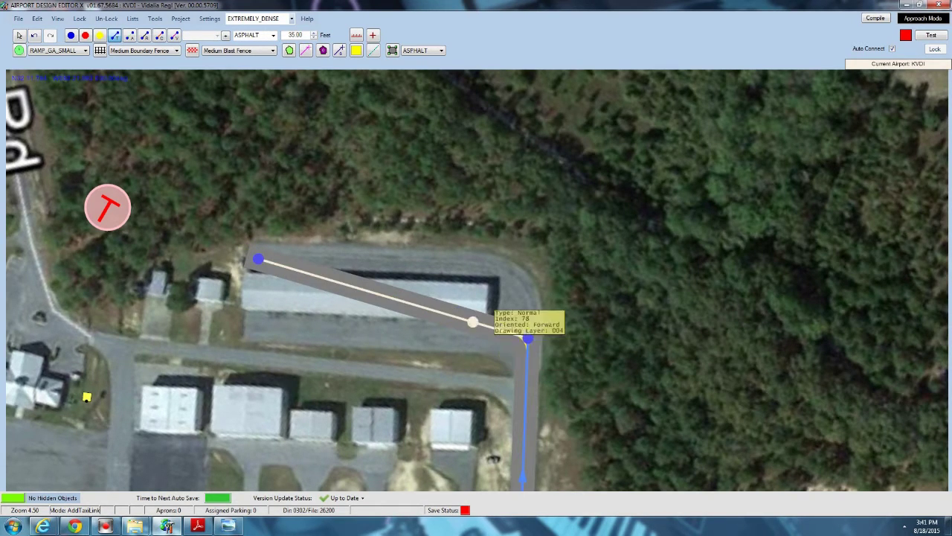
click(19, 35)
drag(472, 321, 487, 265)
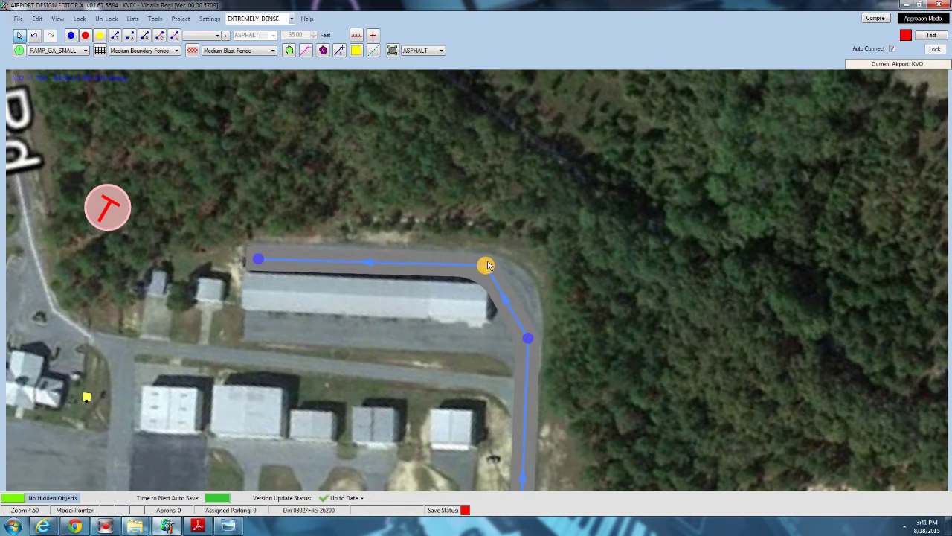
Insert another node between the hangar corner node and the node below it, and reposition the lower two nodes to round the bend.
click(85, 35)
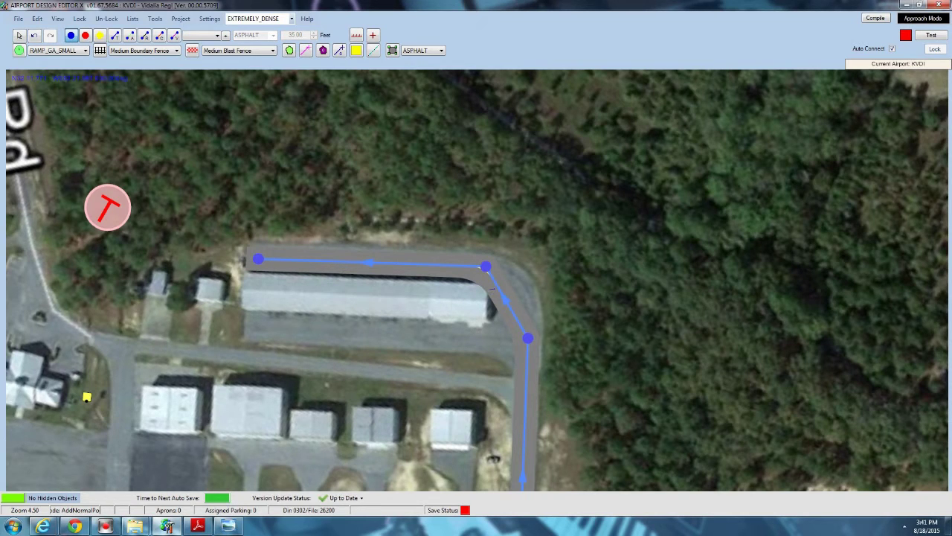
mouse_move(491, 288)
click(22, 34)
scroll(446, 335, up, 3)
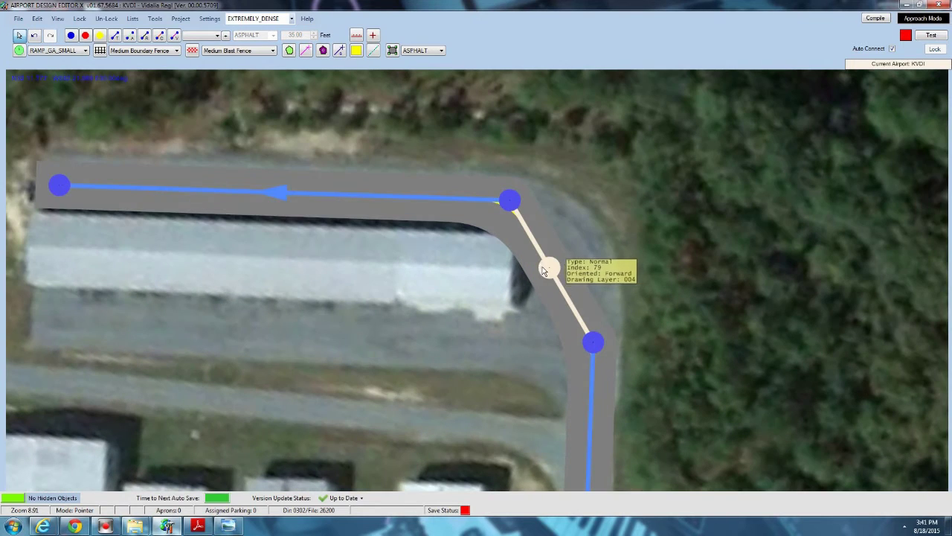
drag(549, 268, 586, 236)
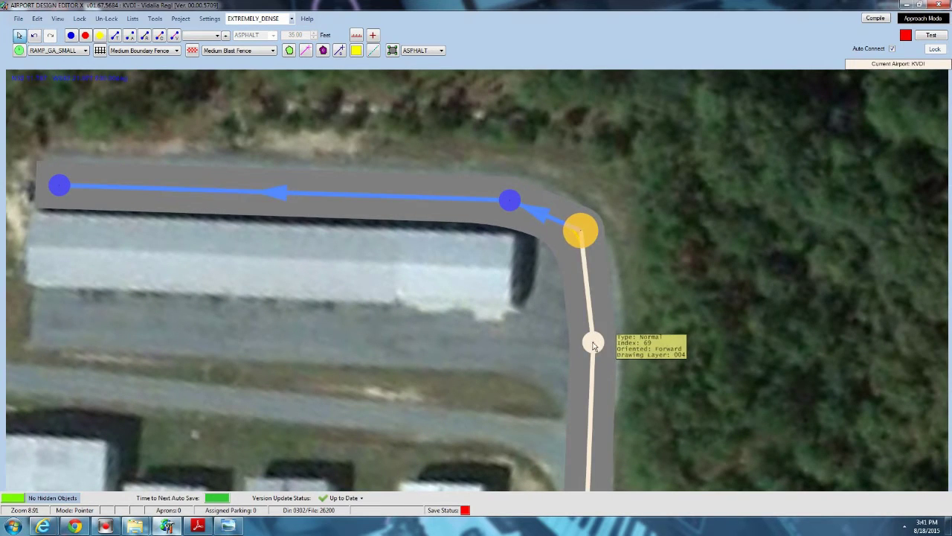
drag(593, 342, 600, 363)
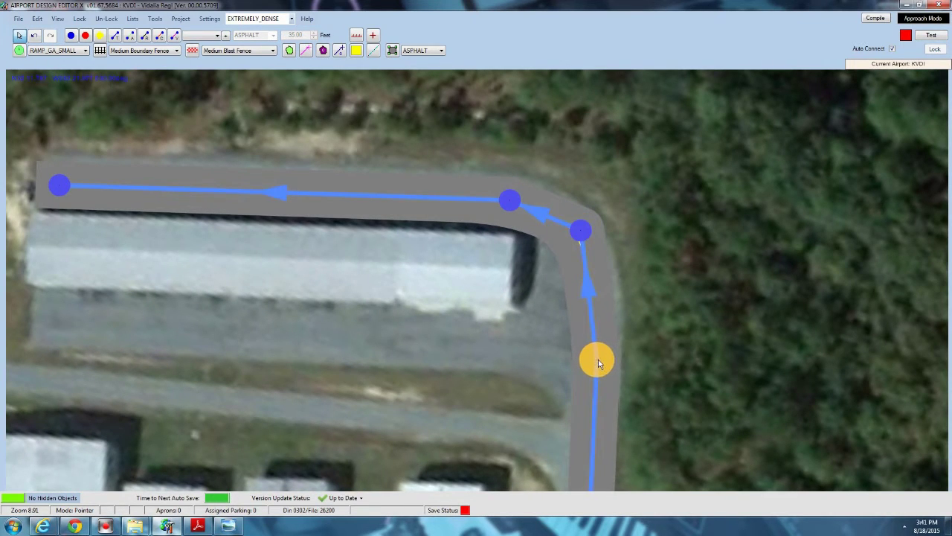
Draw a 35-foot asphalt taxi link from the node below the bend west along the south side of the long hangar.
click(115, 35)
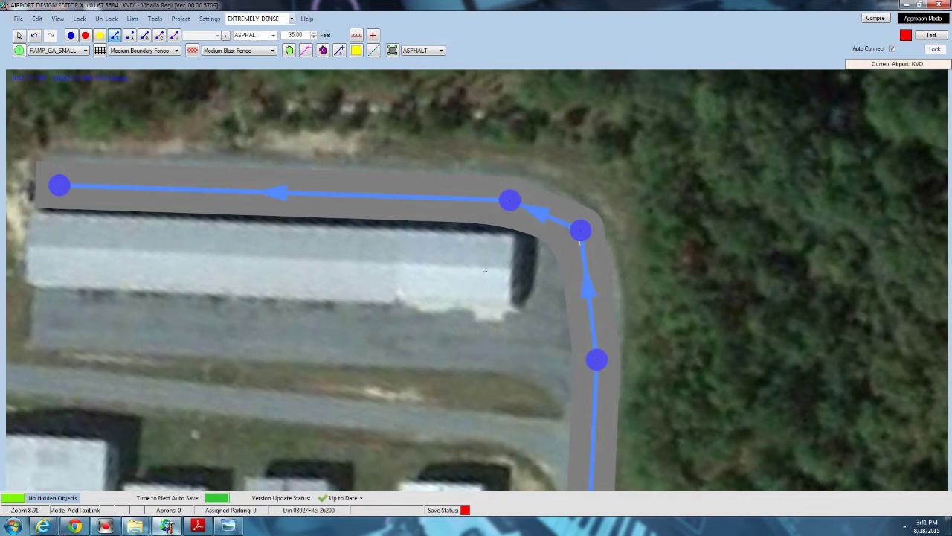
click(597, 360)
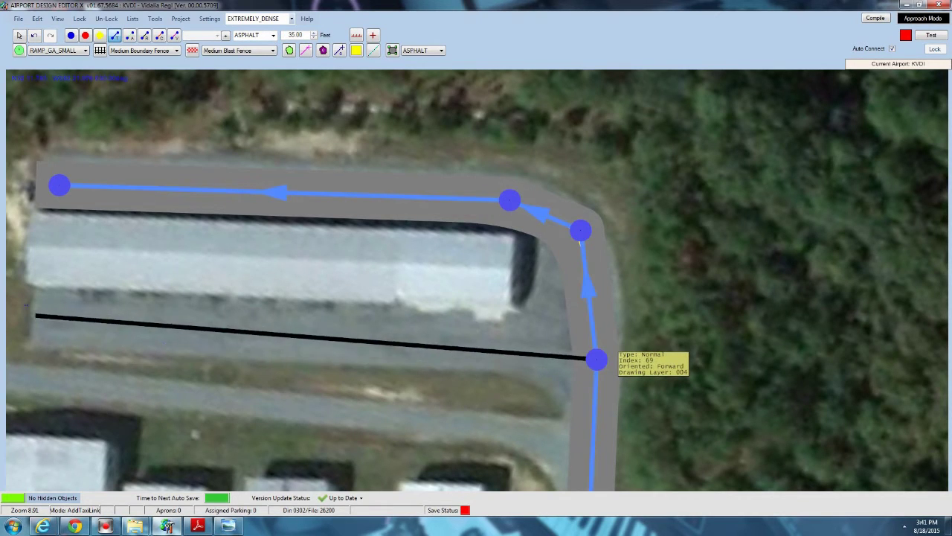
click(40, 315)
click(20, 35)
Fine-tune the junction node and the west end nodes of both long-hangar links to align with the pavement.
drag(598, 357, 599, 349)
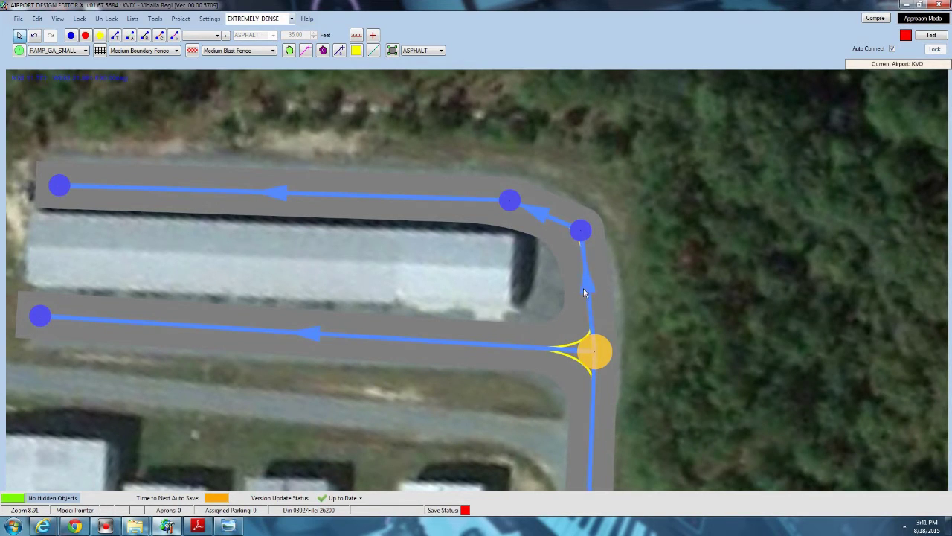
drag(323, 334, 482, 337)
drag(198, 323, 209, 331)
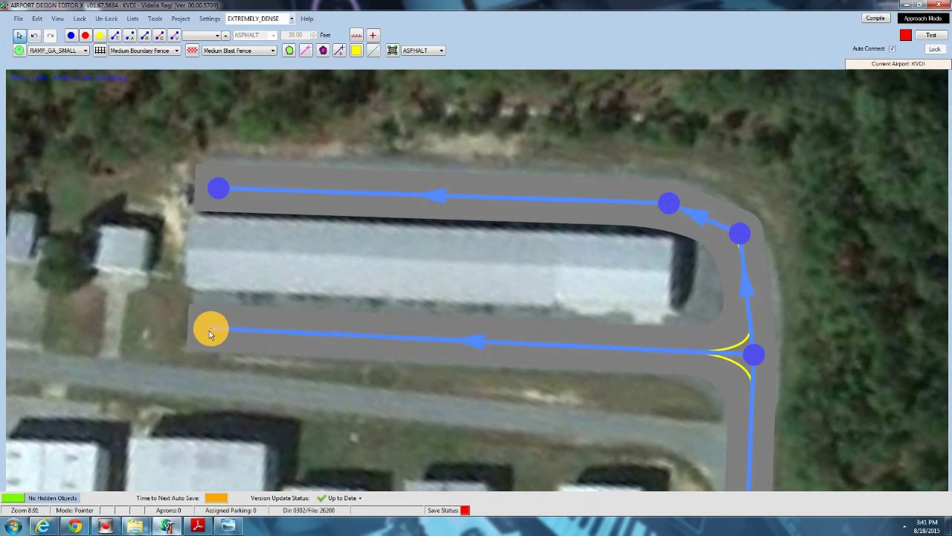
click(217, 188)
drag(217, 188, 218, 183)
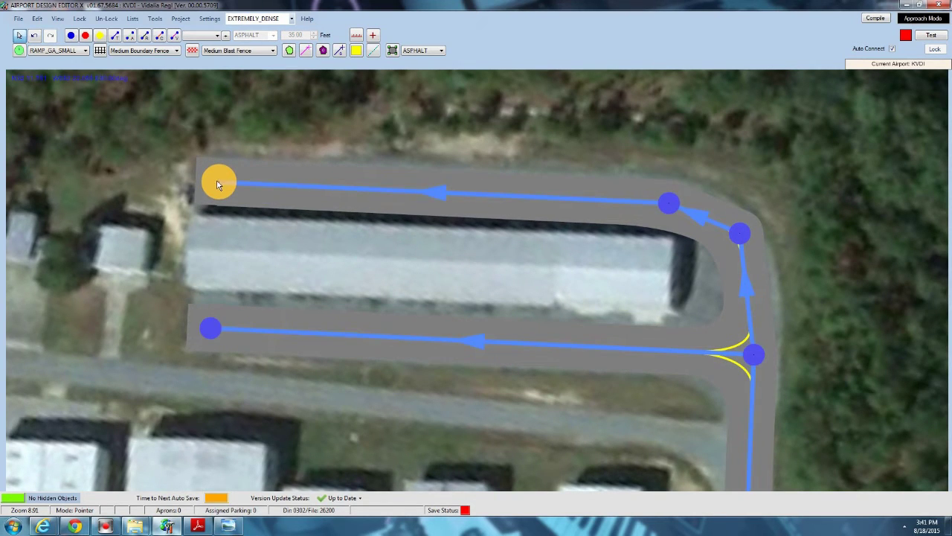
Turn off the edge lights on the taxi link south of the long hangar.
drag(832, 387, 651, 172)
scroll(575, 236, down, 1)
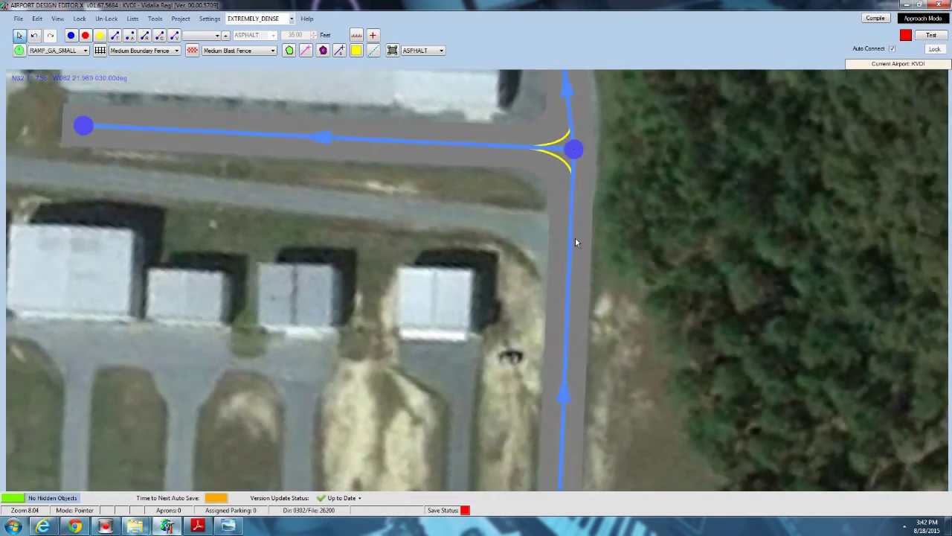
double_click(534, 149)
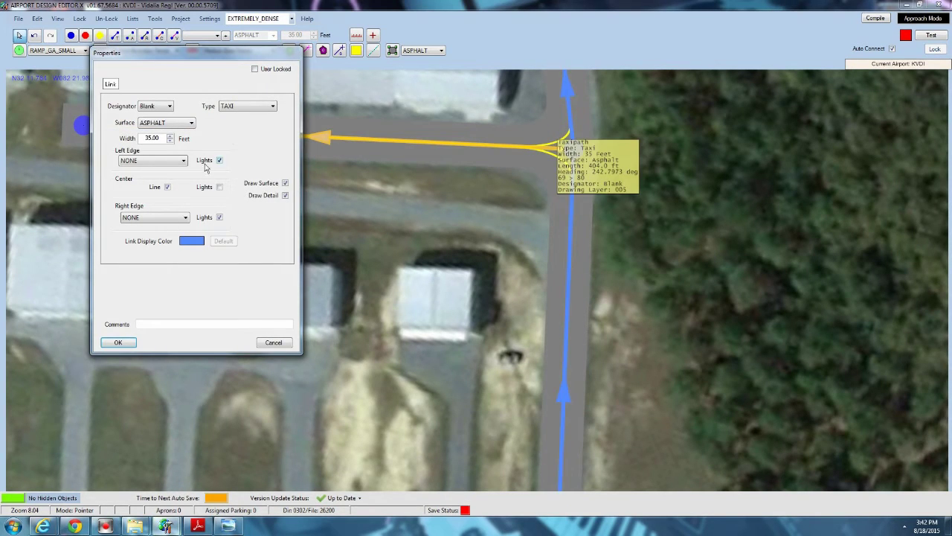
click(219, 218)
click(121, 343)
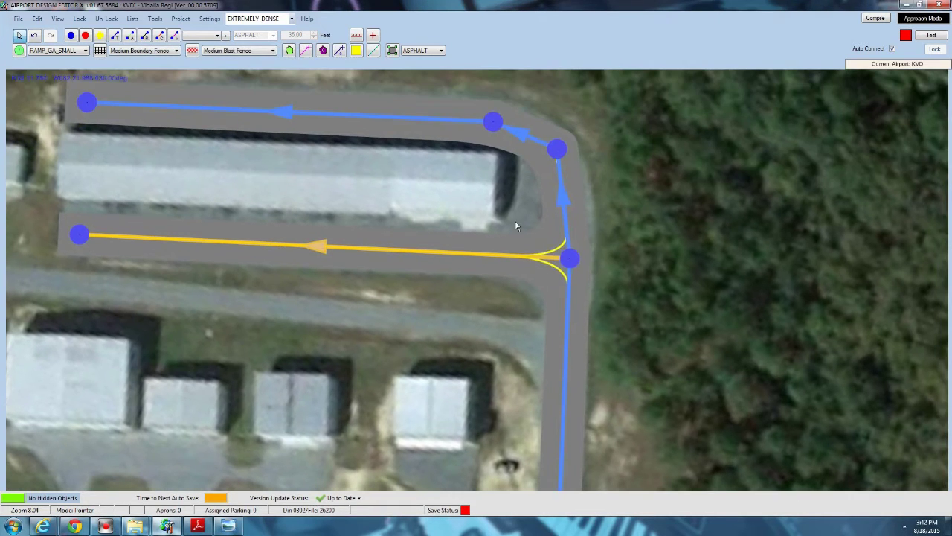
Turn off the left edge lights on the three links running around the bend and along the north side of the long hangar.
click(563, 186)
double_click(564, 189)
click(220, 161)
click(118, 342)
click(524, 136)
double_click(524, 135)
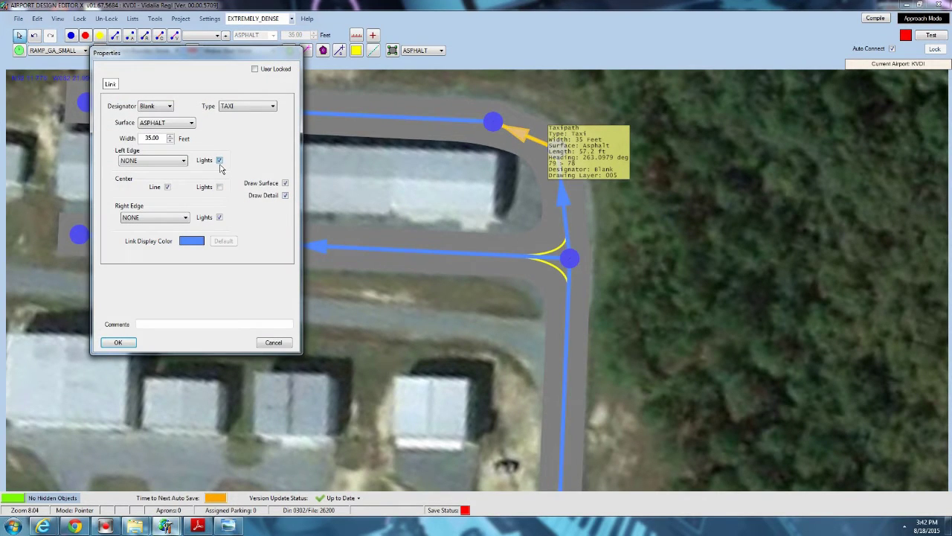
click(117, 343)
click(377, 115)
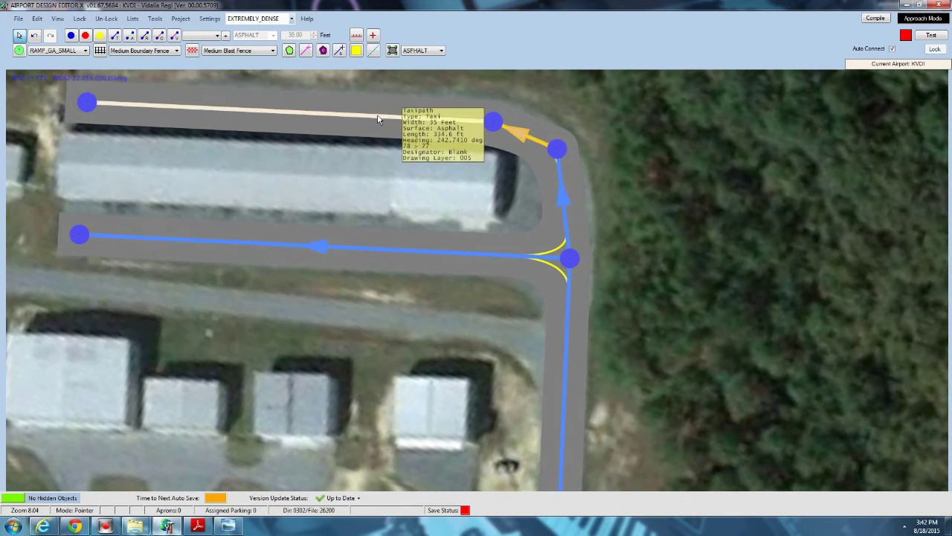
double_click(378, 115)
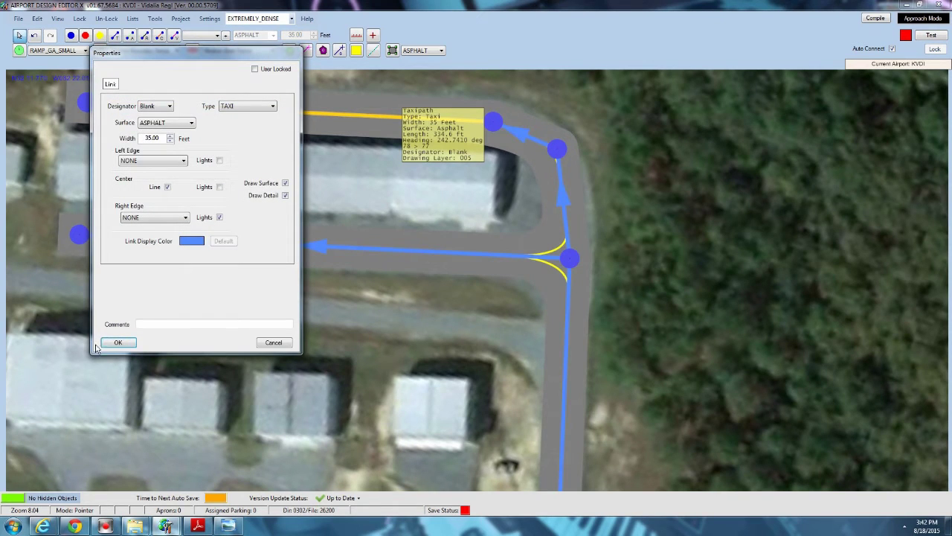
click(117, 343)
Preview the night lighting, examine the edge lights along the long-hangar taxi links, and restore the daytime view.
click(58, 18)
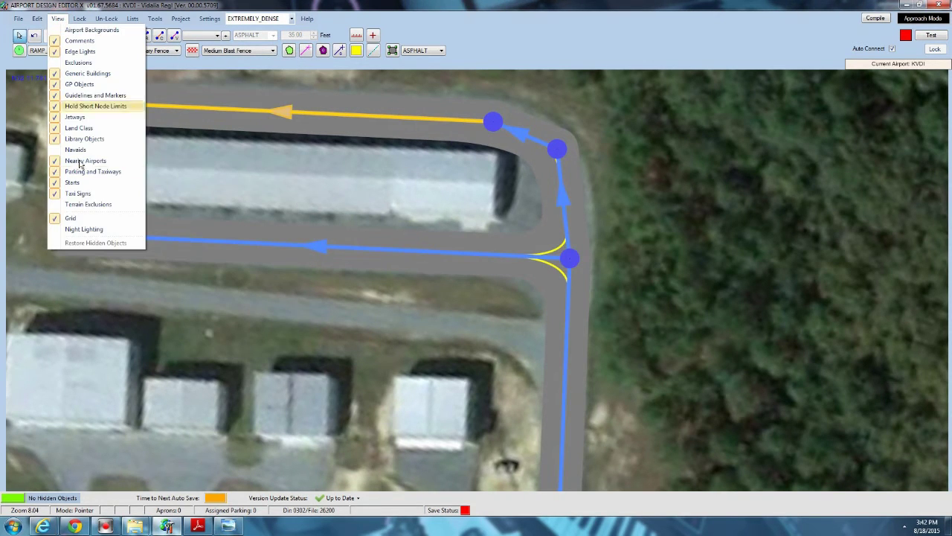
click(82, 227)
drag(711, 211, 588, 120)
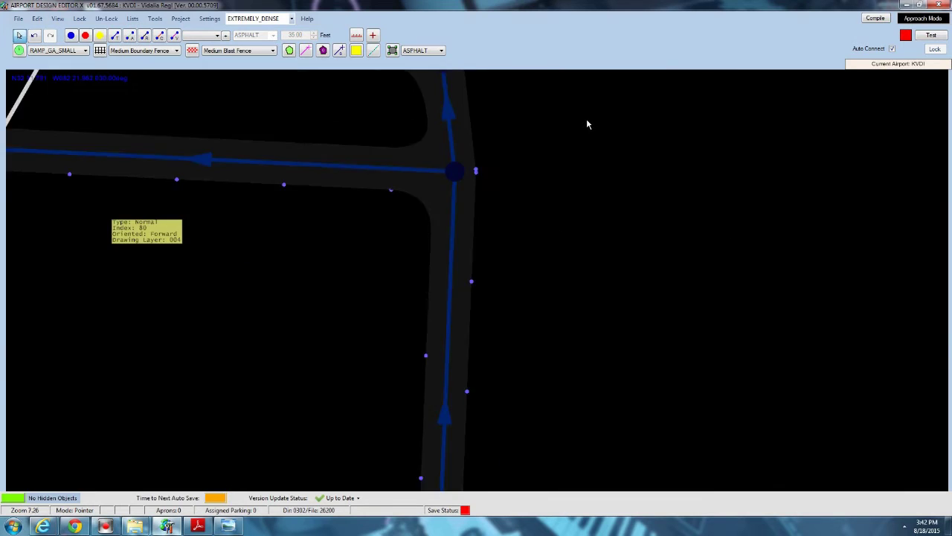
scroll(589, 119, down, 4)
scroll(590, 126, down, 2)
drag(620, 213, 476, 187)
drag(588, 289, 556, 356)
scroll(442, 227, up, 5)
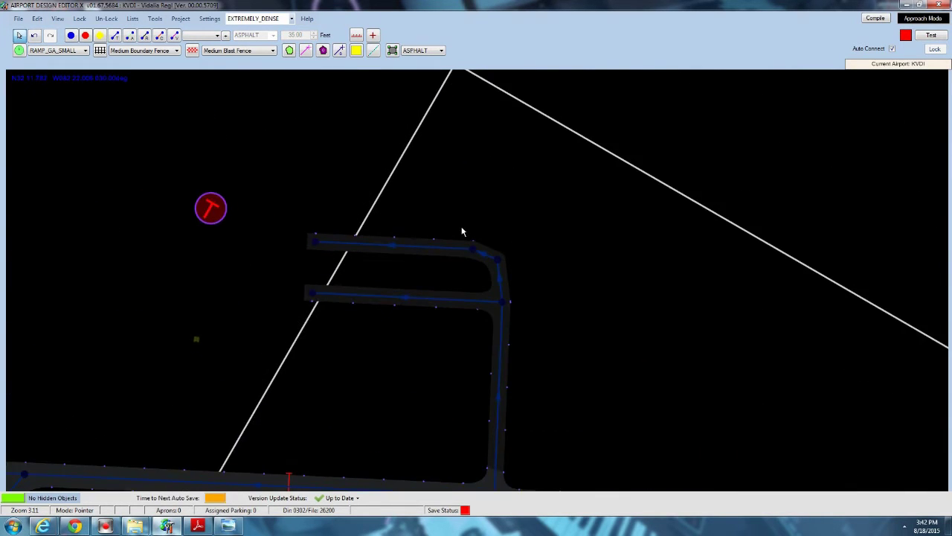
scroll(364, 173, up, 4)
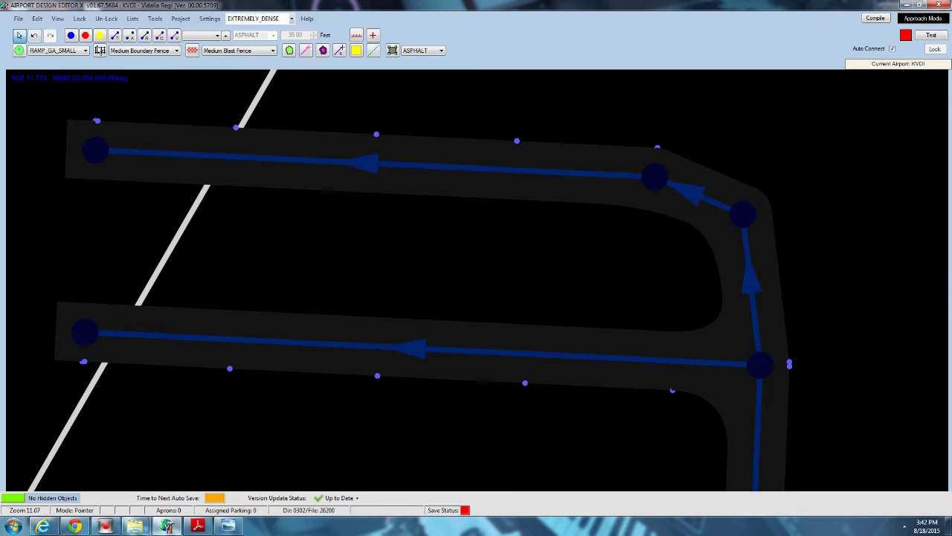
click(58, 18)
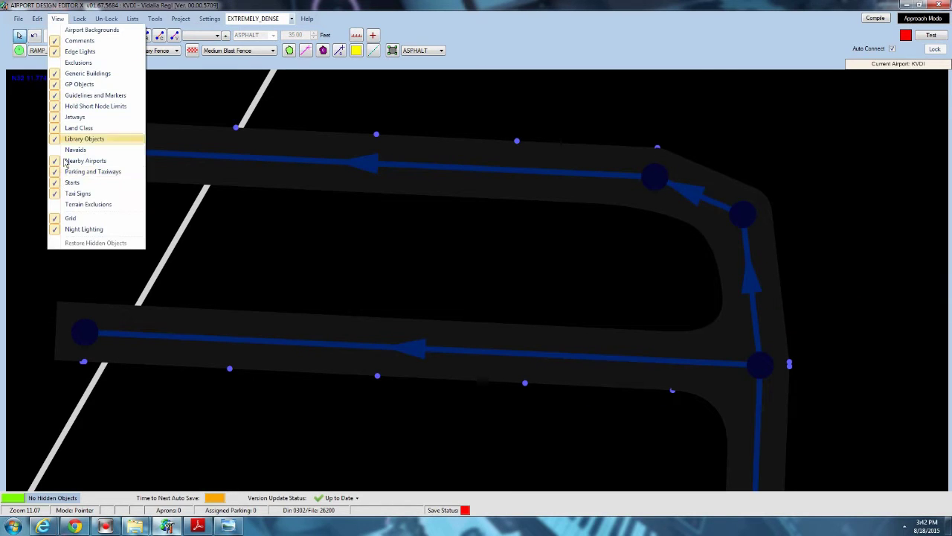
click(80, 228)
Draw a 50-foot concrete taxi link about 3,350 ft long from the apron-corner junction node northwest to the taxiway corner near runway 13.
drag(179, 283, 254, 242)
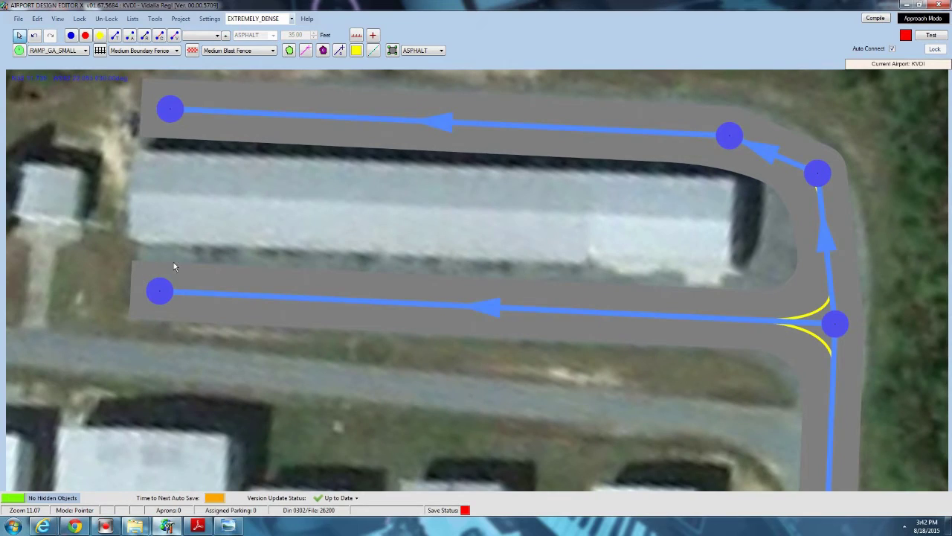
scroll(483, 149, down, 3)
scroll(473, 137, down, 3)
drag(461, 195, 705, 159)
scroll(704, 159, down, 3)
drag(380, 239, 411, 214)
scroll(411, 213, down, 2)
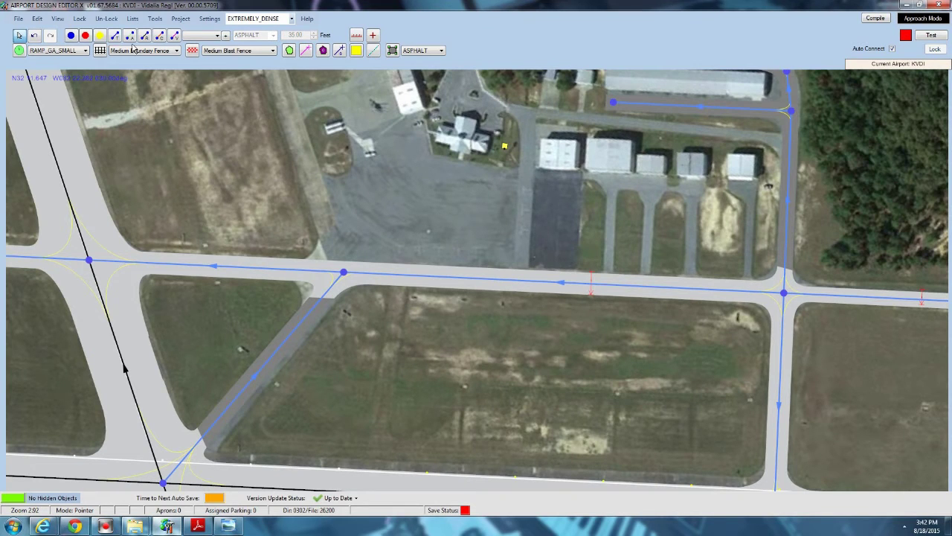
drag(343, 272, 47, 117)
key(Up)
key(Up)
key(Up)
key(Up)
key(Up)
key(Up)
key(Up)
key(Up)
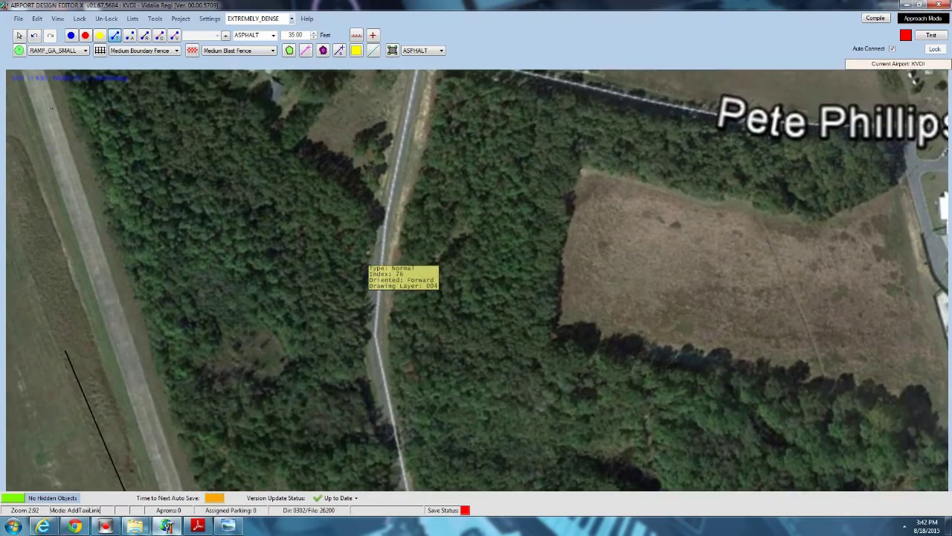
key(Left)
key(Left)
key(Left)
key(Left)
key(Left)
key(Left)
key(Left)
key(Left)
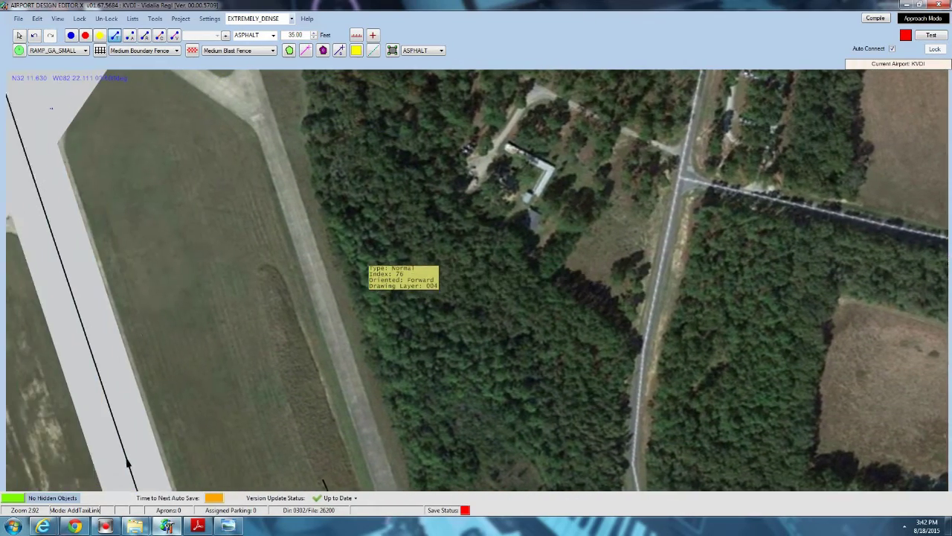
key(Left)
key(Left)
key(Left)
key(Left)
key(Left)
key(Left)
key(Left)
key(Left)
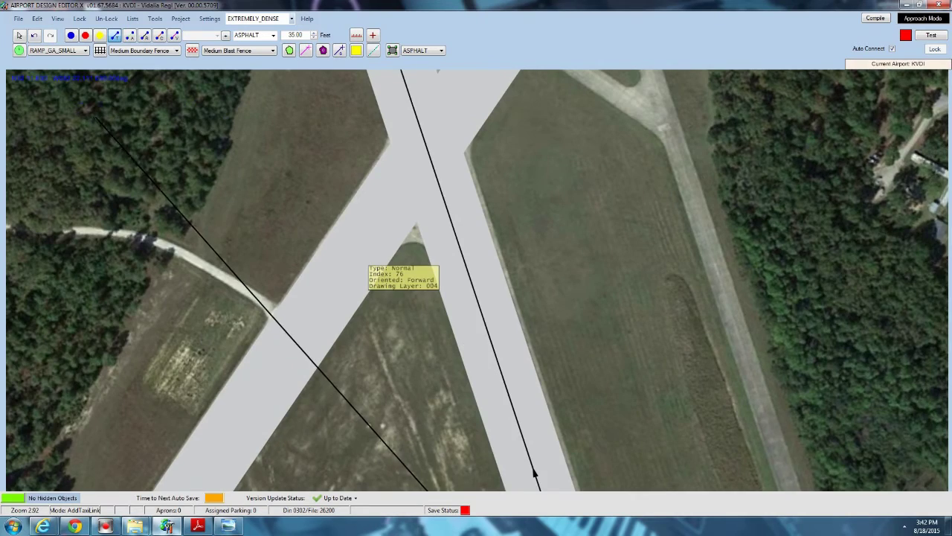
key(Up)
key(Up)
key(Up)
key(Up)
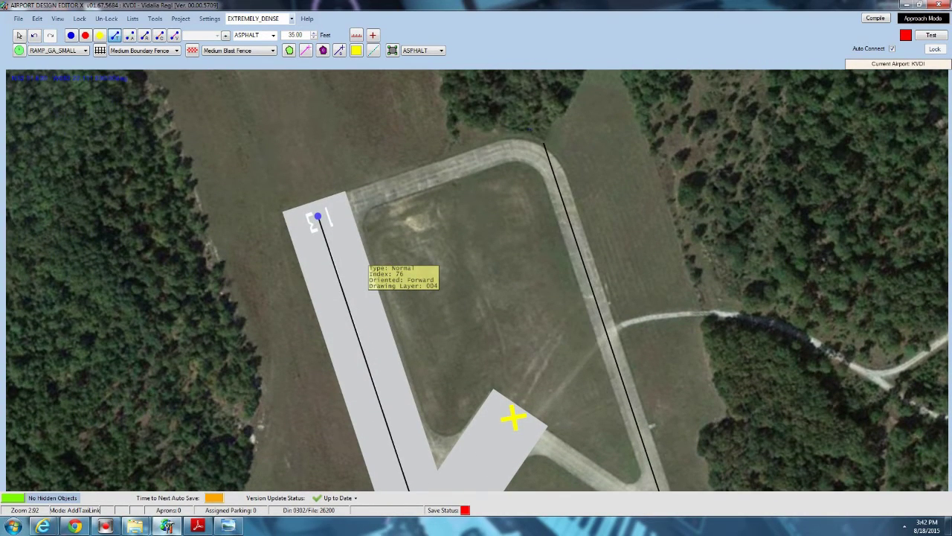
click(544, 143)
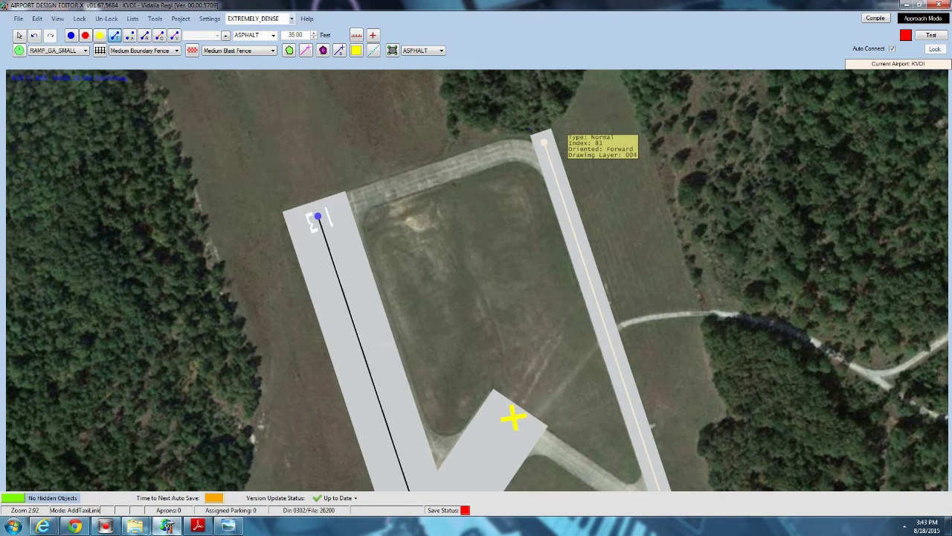
Extend the taxi link from the taxiway corner to the runway 13 end node and nudge the corner node to fit the pavement.
click(318, 216)
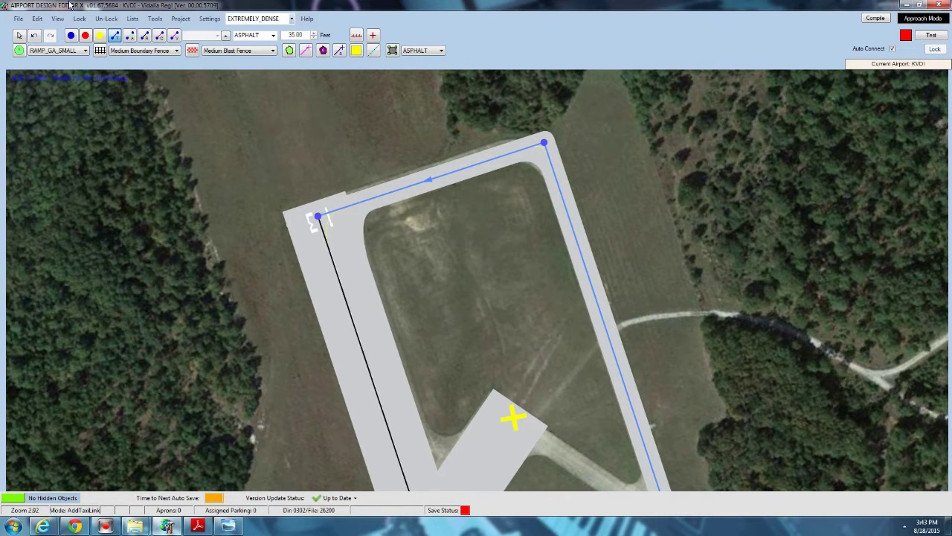
scroll(326, 183, up, 4)
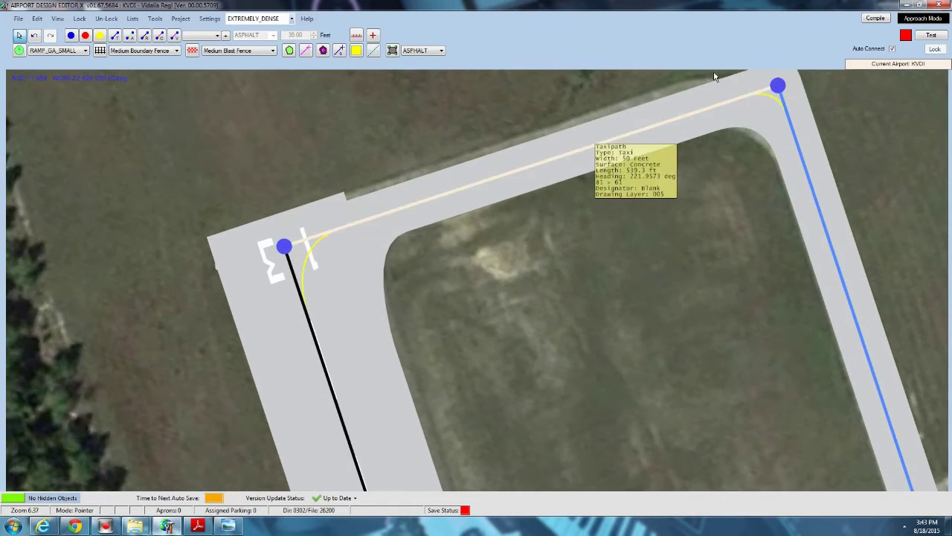
drag(780, 91, 773, 78)
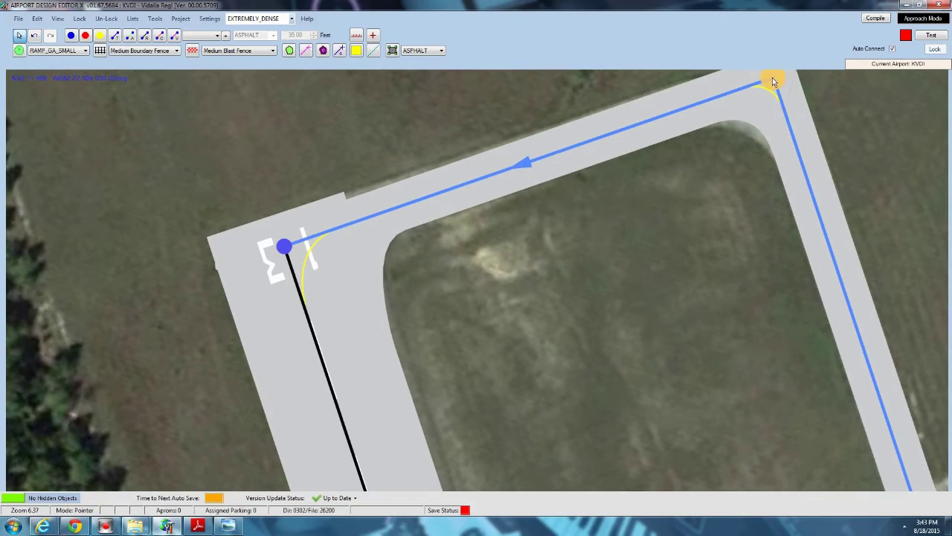
Shift the junction node at the apron's southwest corner slightly west to centre the converging taxi links on the pavement.
scroll(556, 185, down, 7)
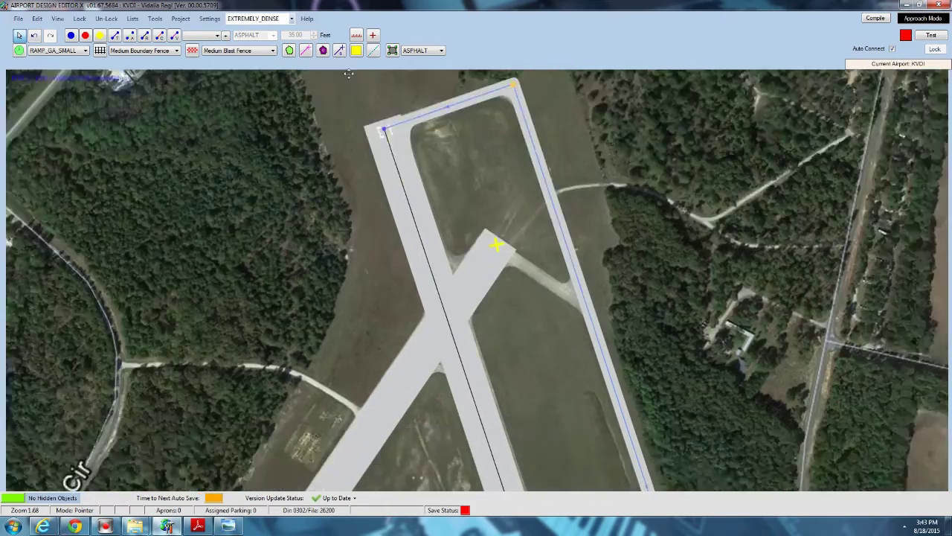
drag(576, 282, 349, 74)
drag(623, 341, 482, 170)
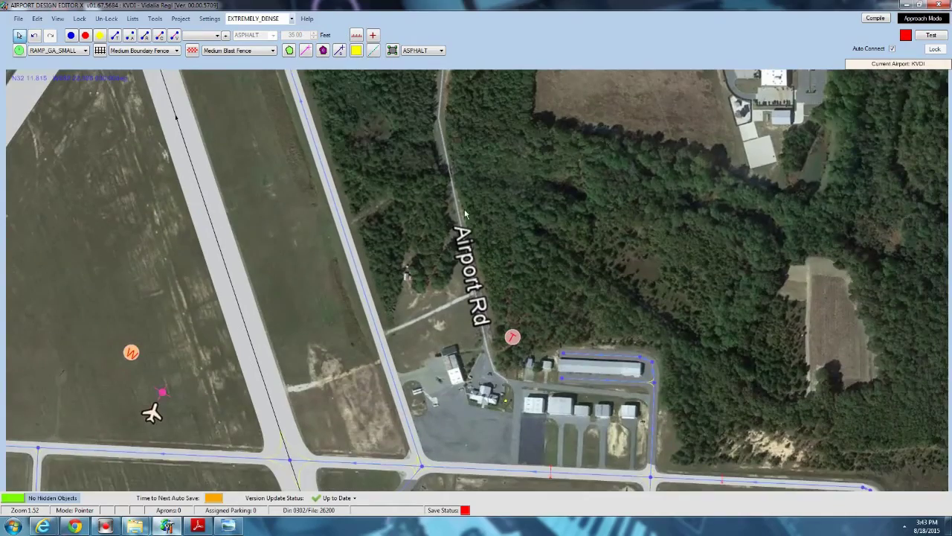
drag(517, 261, 501, 171)
scroll(390, 328, up, 2)
scroll(383, 371, up, 2)
drag(364, 372, 357, 194)
scroll(357, 197, up, 4)
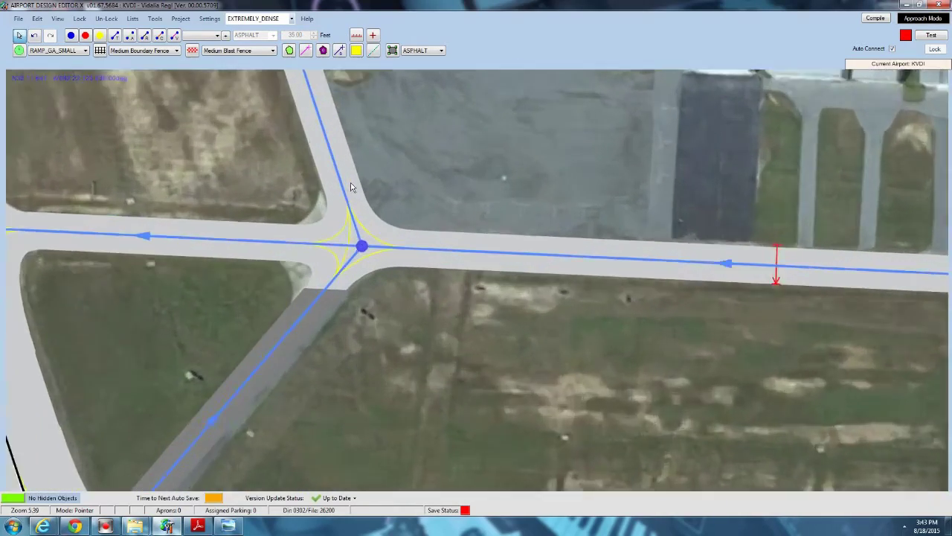
drag(506, 181, 541, 312)
scroll(541, 311, down, 2)
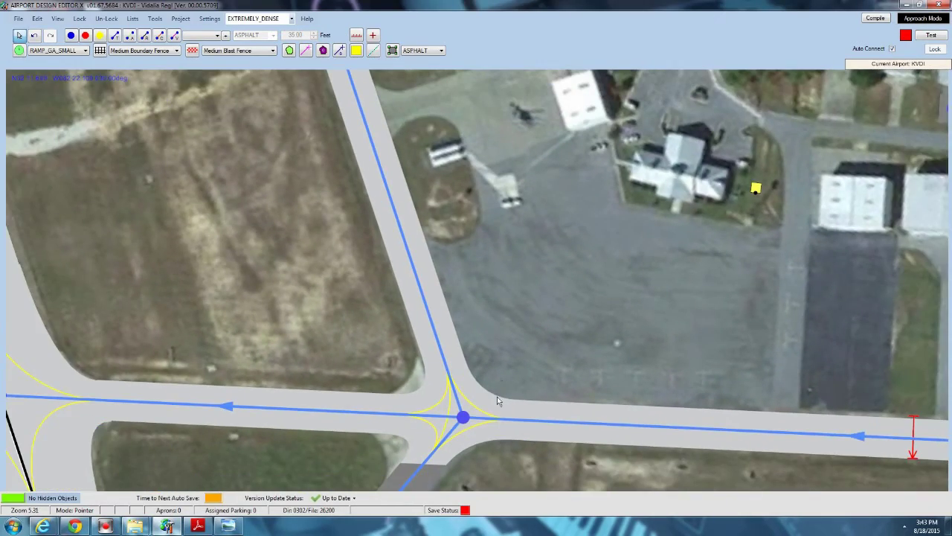
click(460, 423)
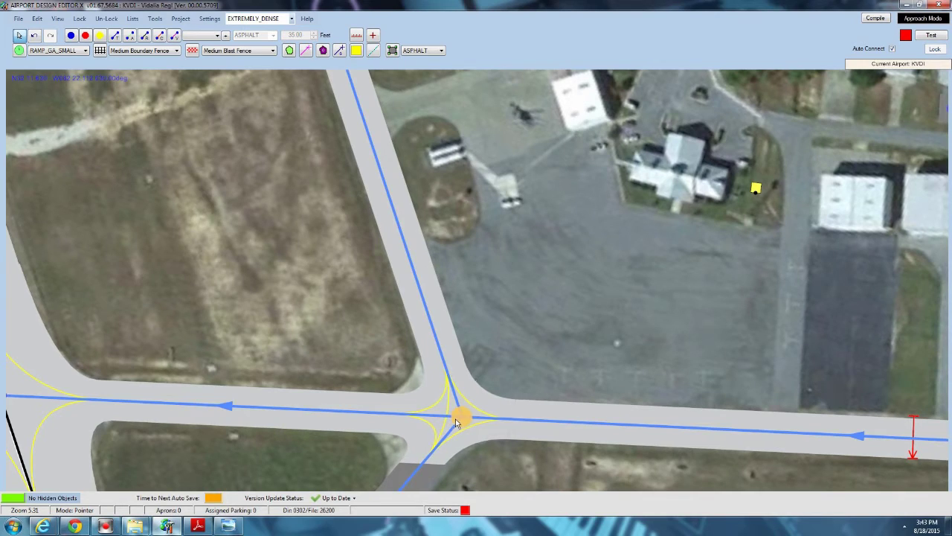
Draw a 50-foot concrete taxi link from the parallel taxiway to the closed runway's yellow X and nudge both end nodes into alignment.
drag(427, 218, 218, 35)
drag(331, 313, 342, 365)
scroll(342, 366, down, 6)
drag(377, 230, 384, 261)
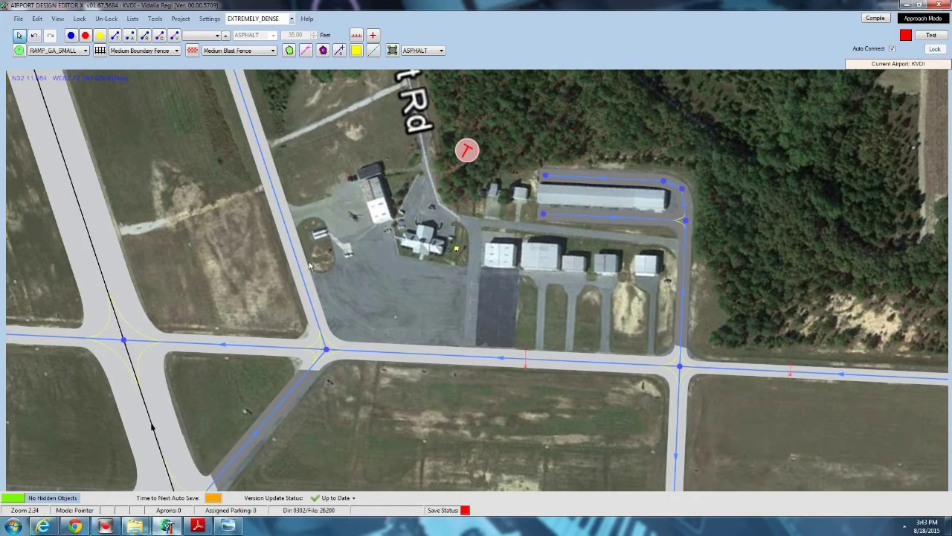
drag(335, 206, 418, 301)
scroll(423, 293, down, 3)
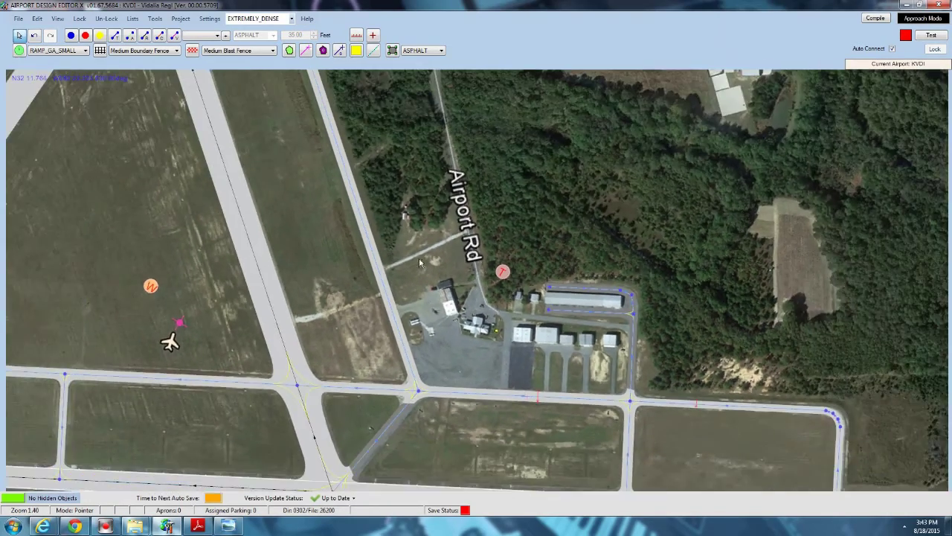
drag(412, 210, 451, 376)
drag(416, 188, 406, 311)
scroll(298, 230, up, 8)
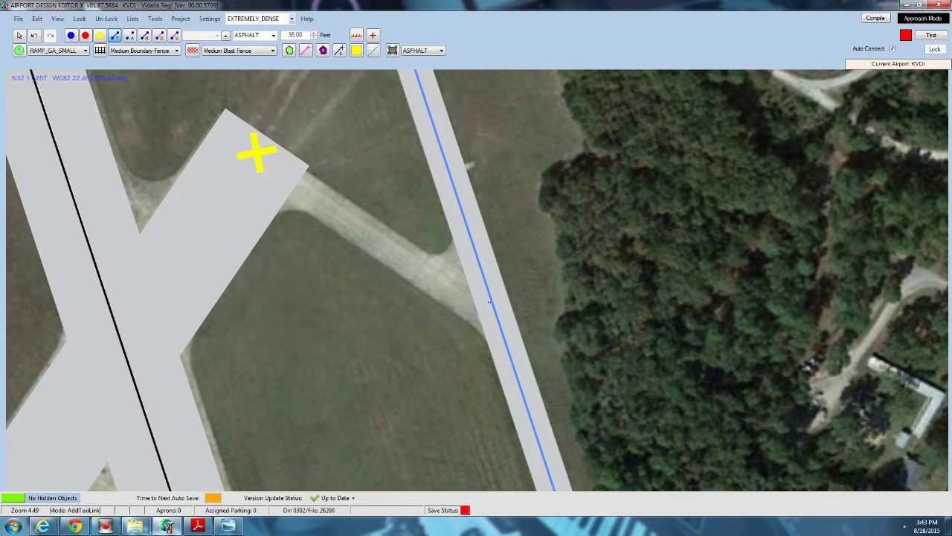
click(495, 311)
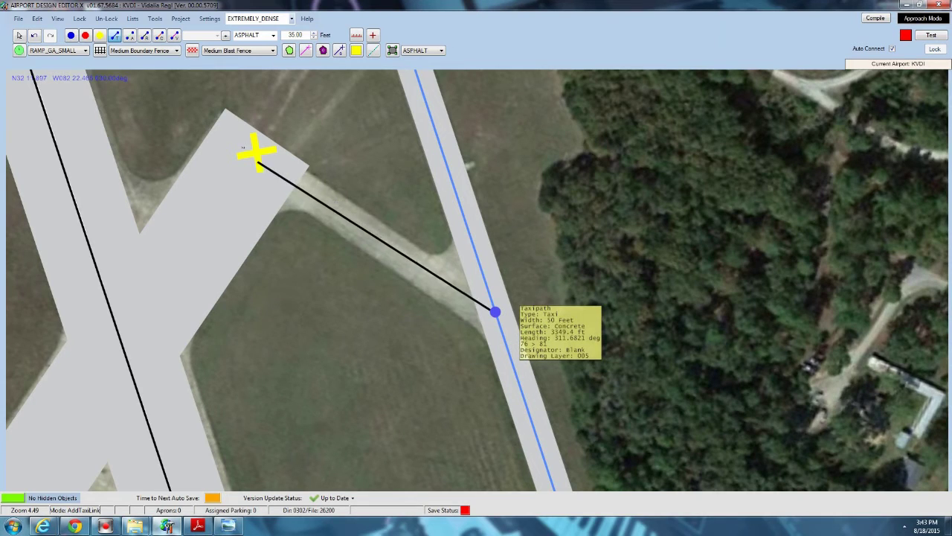
click(256, 159)
click(19, 35)
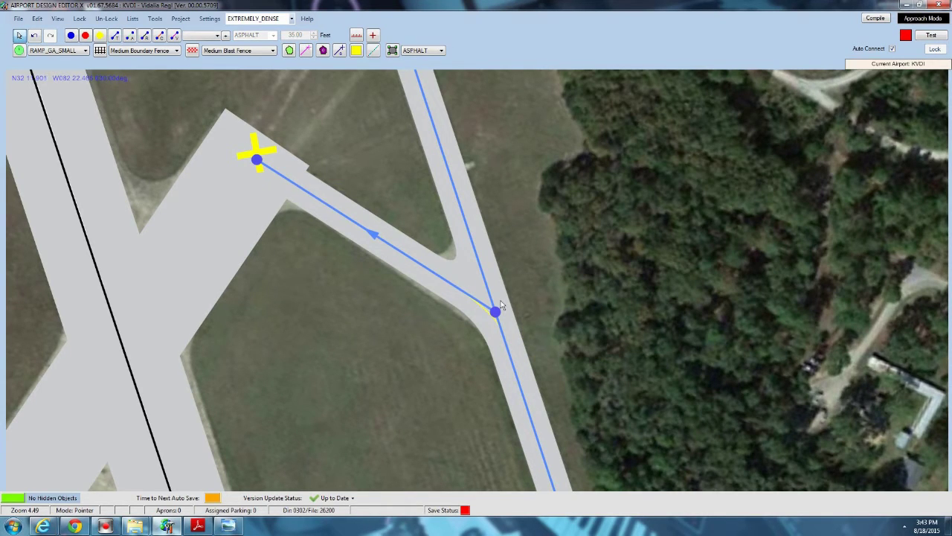
click(499, 312)
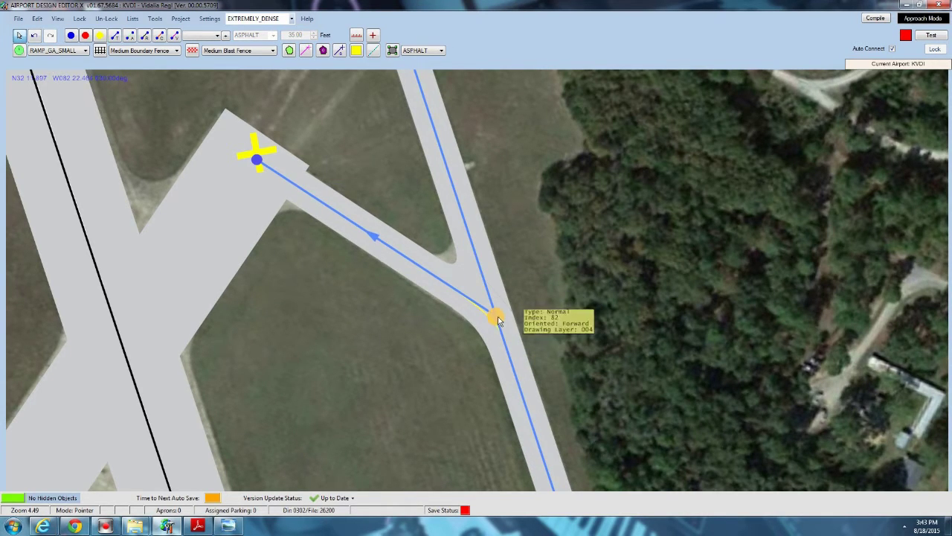
click(255, 156)
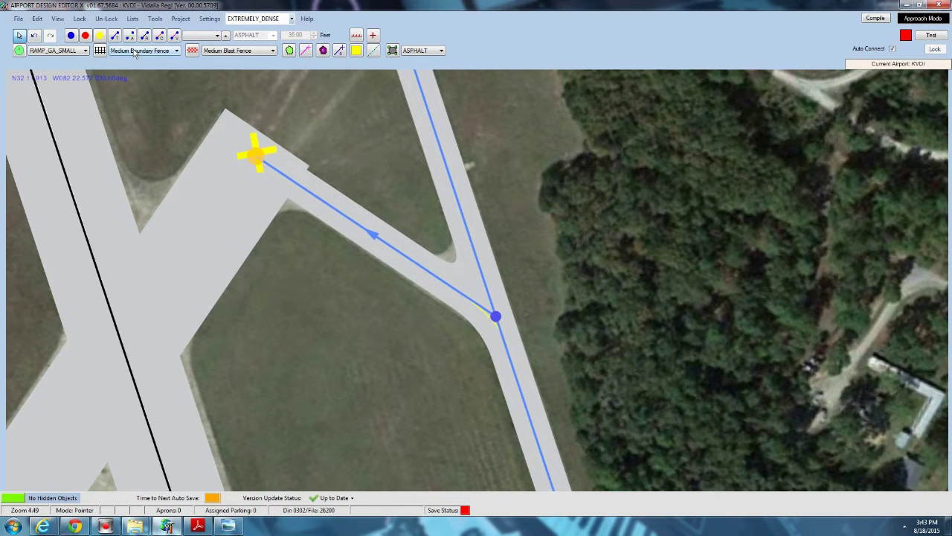
Draw a taxi link about 180 ft long from the node at the yellow X southwest along the closed runway's centreline.
click(116, 34)
click(256, 156)
click(189, 259)
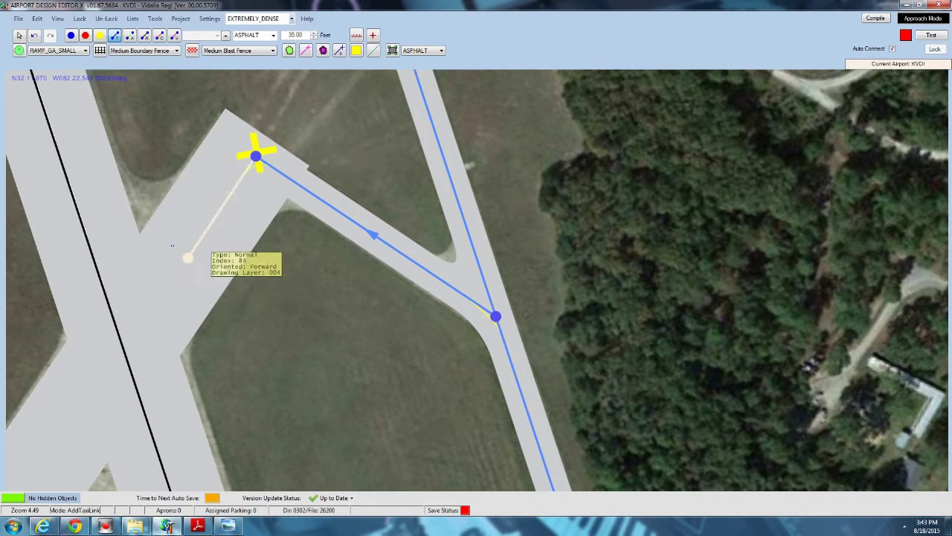
click(20, 36)
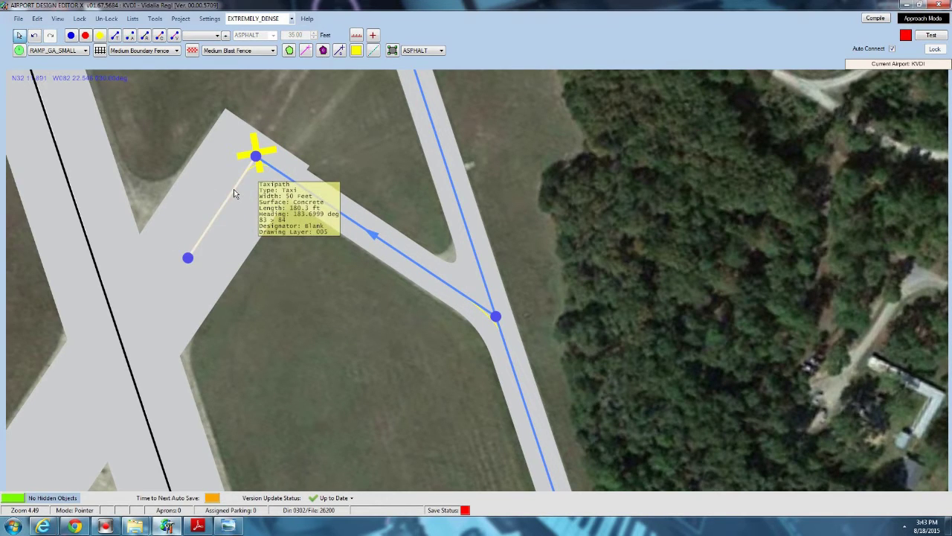
Set the closed-runway taxi link's width to 150 feet and nudge its southwest end node to fit the pavement.
double_click(234, 189)
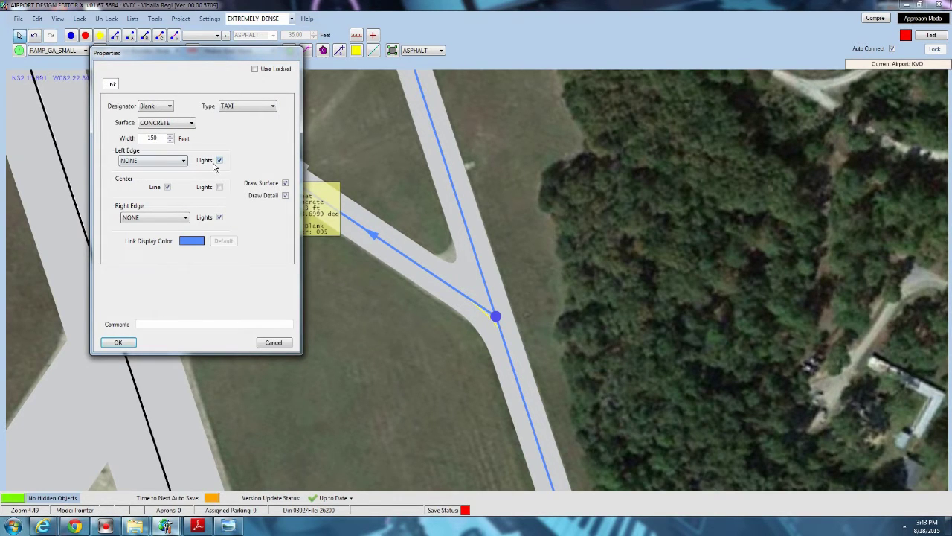
click(119, 343)
drag(188, 257, 185, 256)
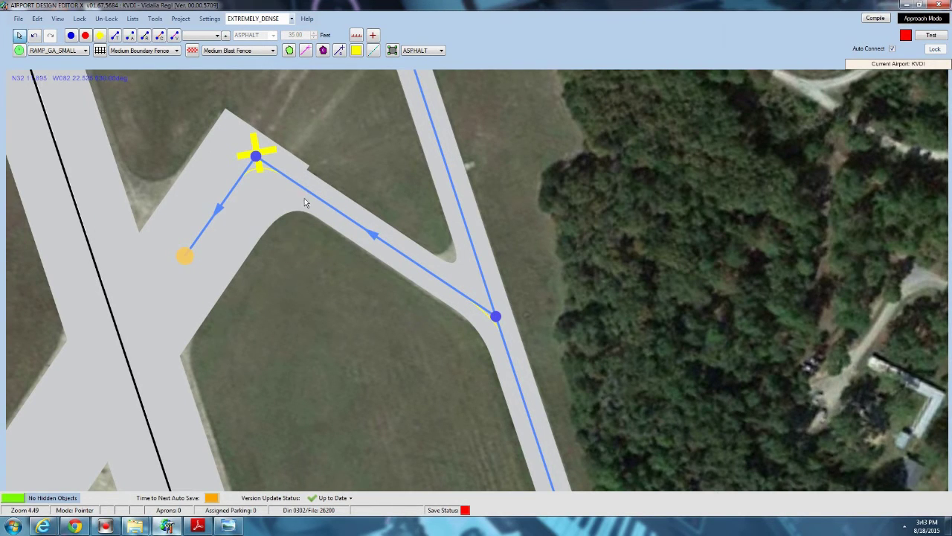
Turn off the edge lights on the 50-foot taxi link between the parallel taxiway and the closed runway's yellow X.
double_click(325, 202)
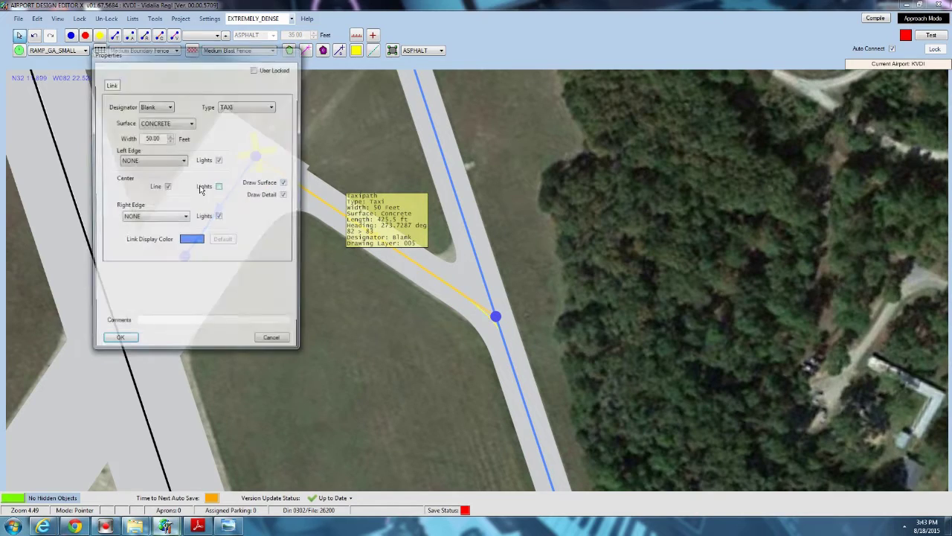
click(220, 161)
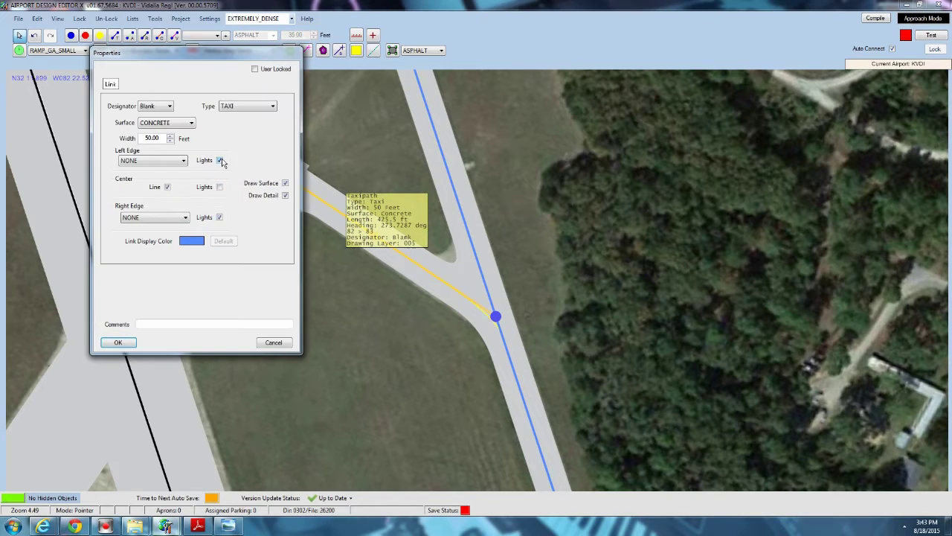
click(118, 343)
Enable the centre line marking on closed runway 01/19.
scroll(332, 377, down, 4)
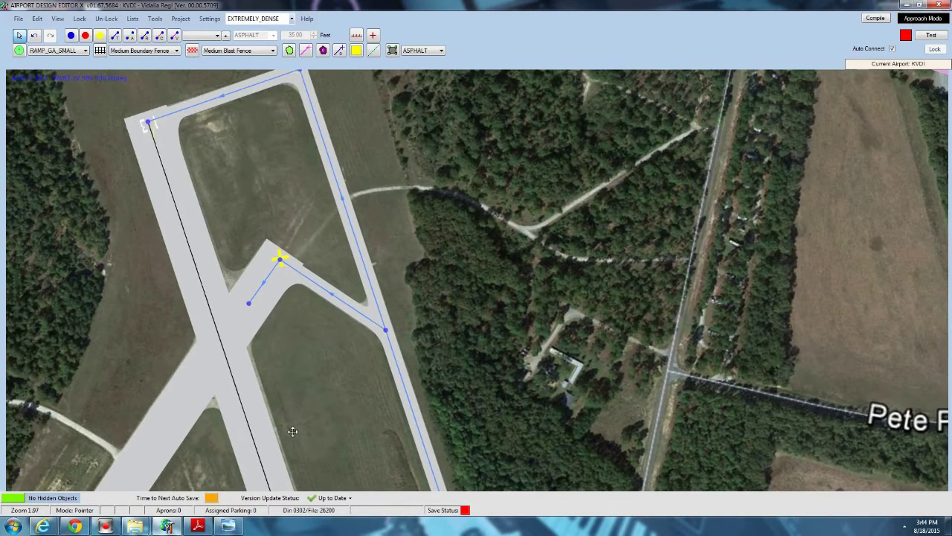
drag(292, 432, 220, 257)
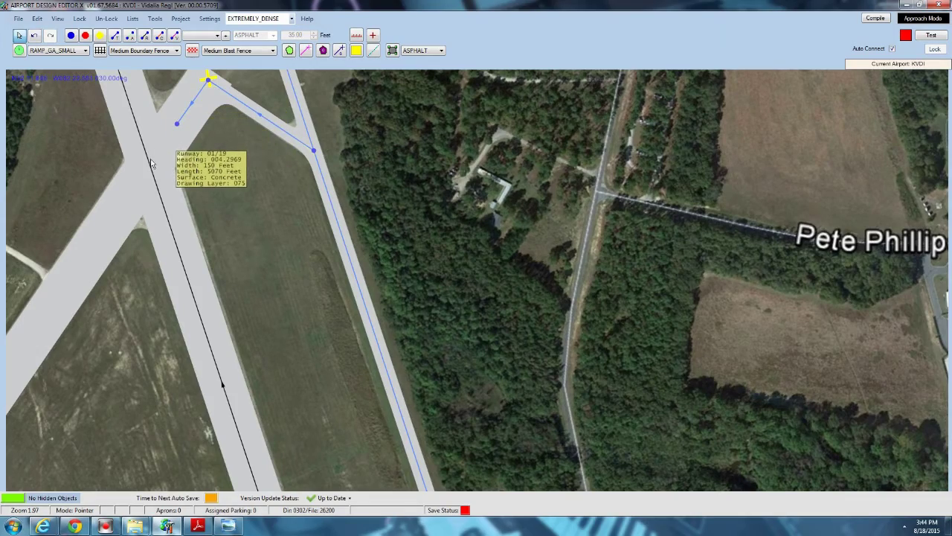
scroll(120, 260, down, 5)
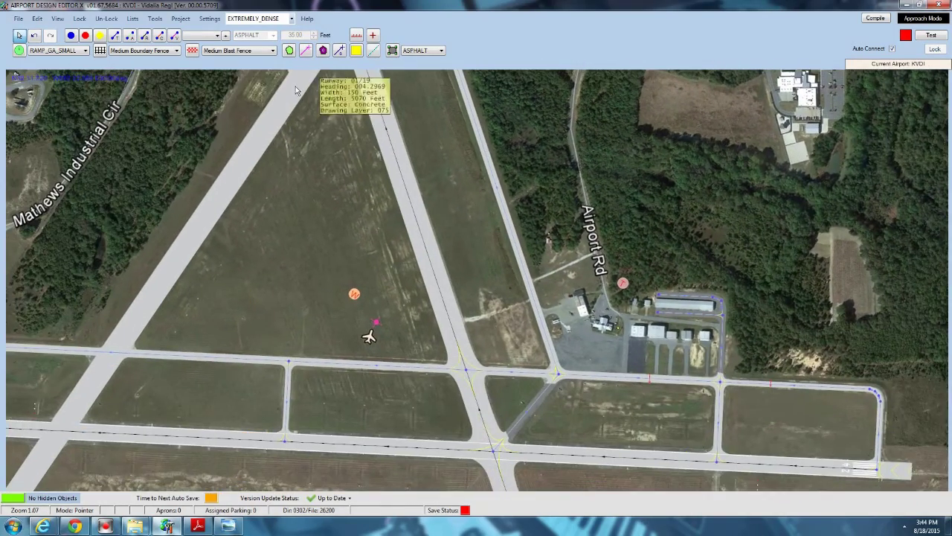
drag(286, 175, 291, 268)
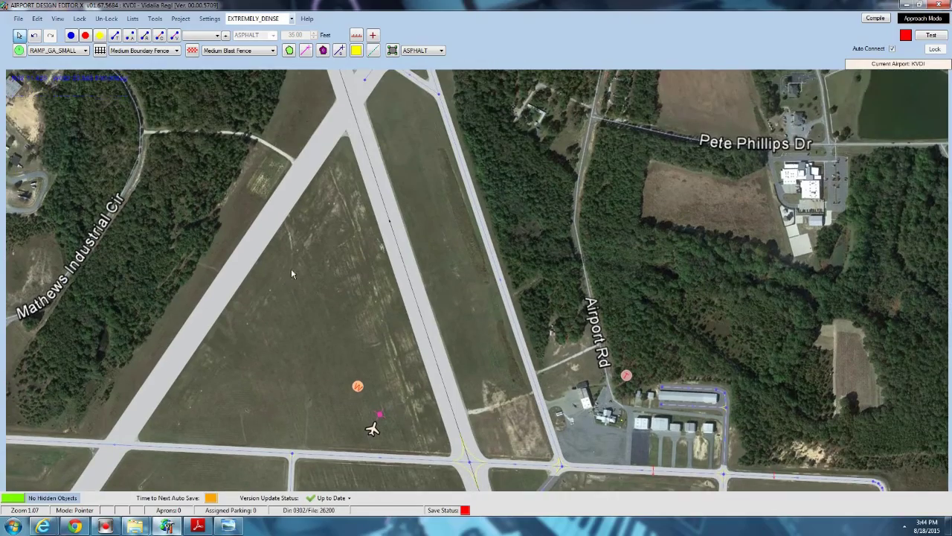
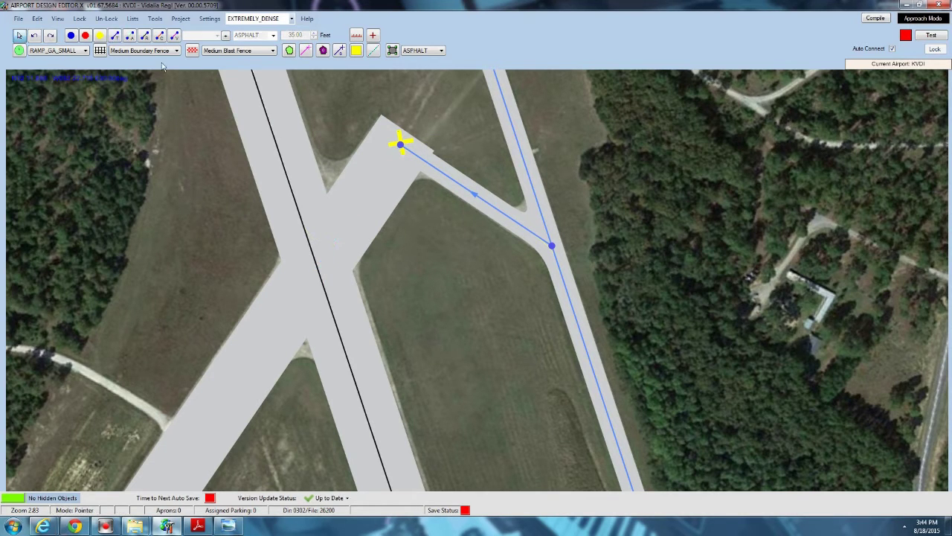
double_click(401, 144)
click(176, 85)
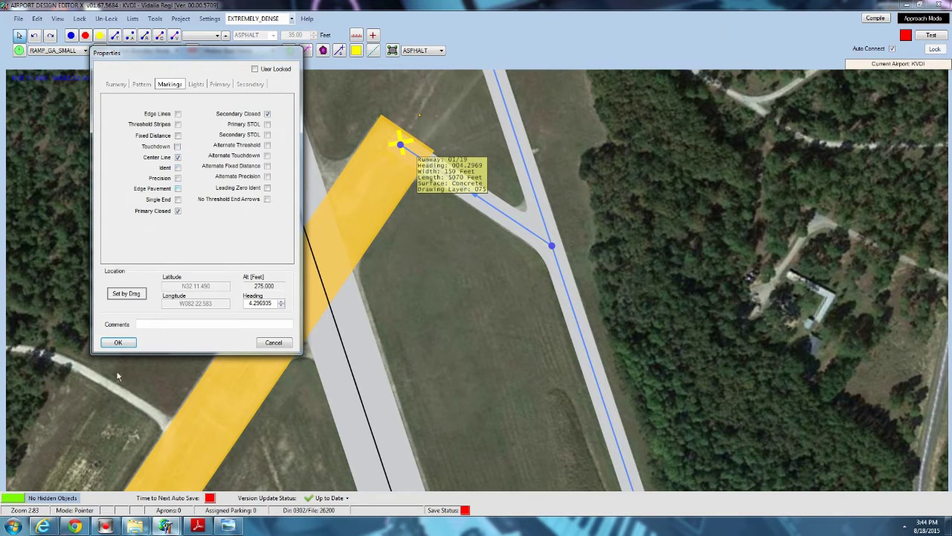
click(118, 343)
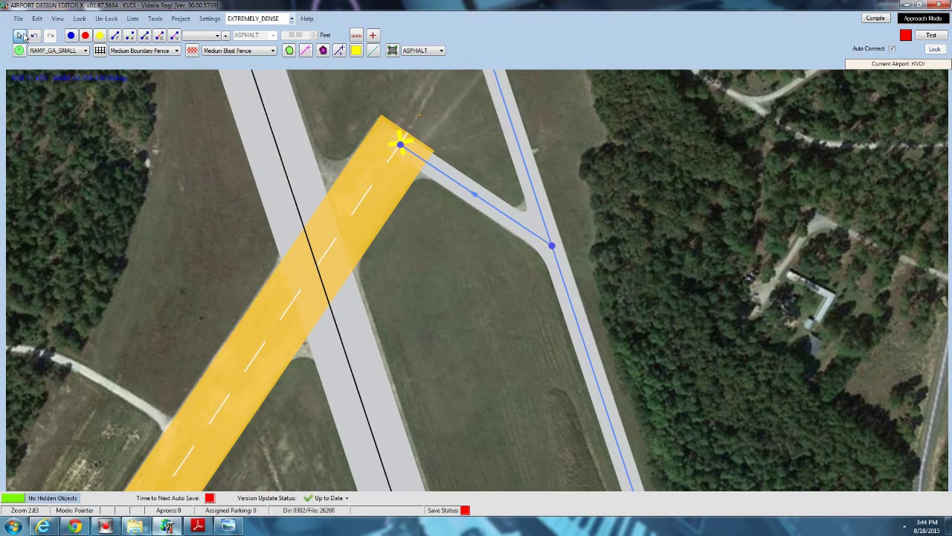
Nudge the taxi link's end node at the northeast yellow X onto the closed runway's centre line.
scroll(401, 145, up, 5)
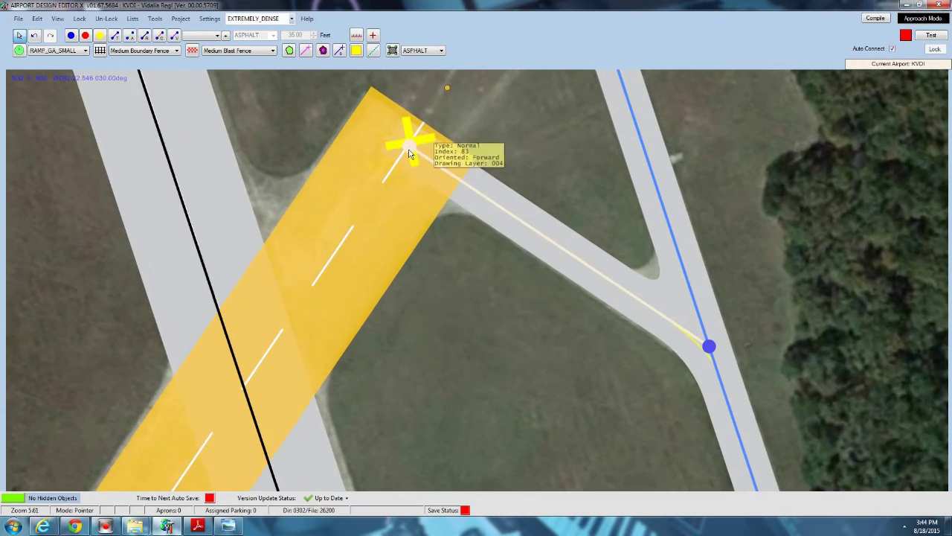
click(410, 146)
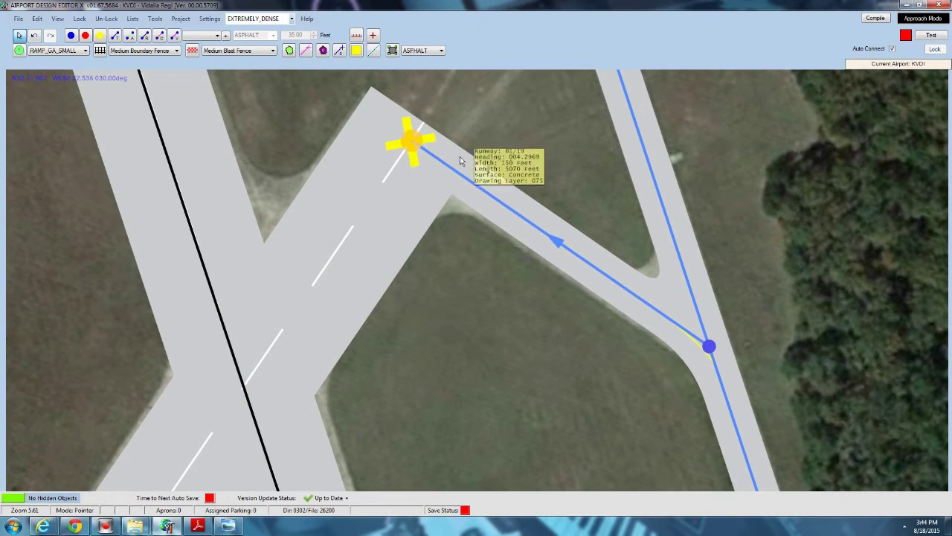
scroll(437, 308, up, 1)
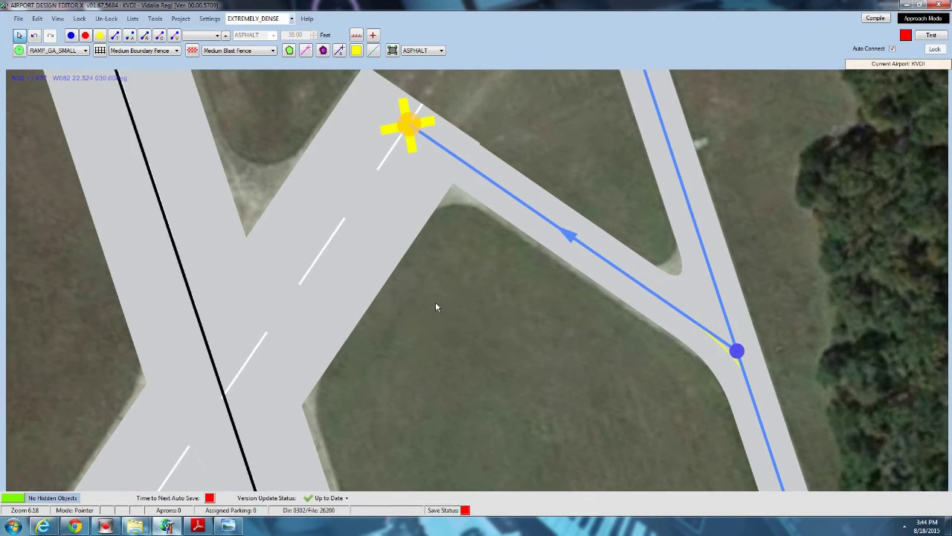
Draw a taxi link about 352 ft long from the yellow X to the intersecting runway's centreline, 150 feet wide with edge lights off.
click(114, 35)
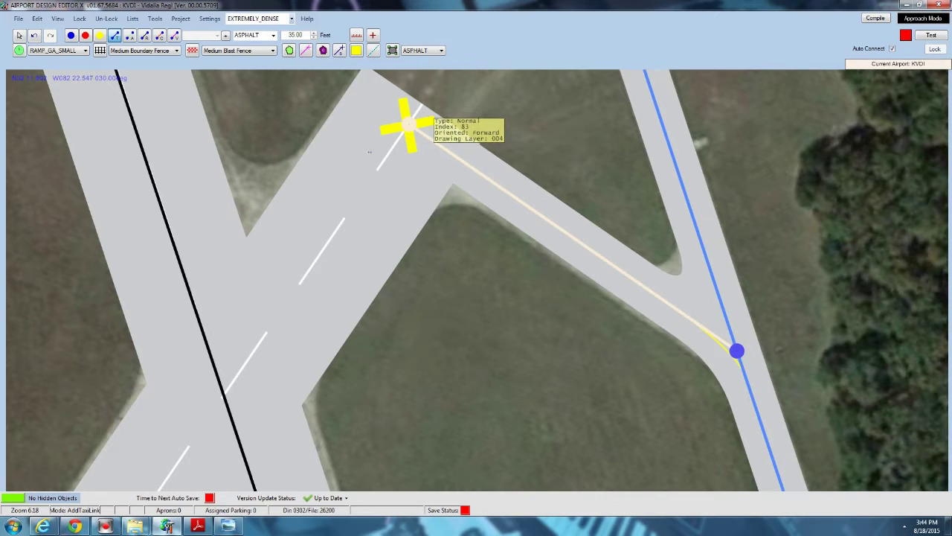
click(409, 124)
click(224, 395)
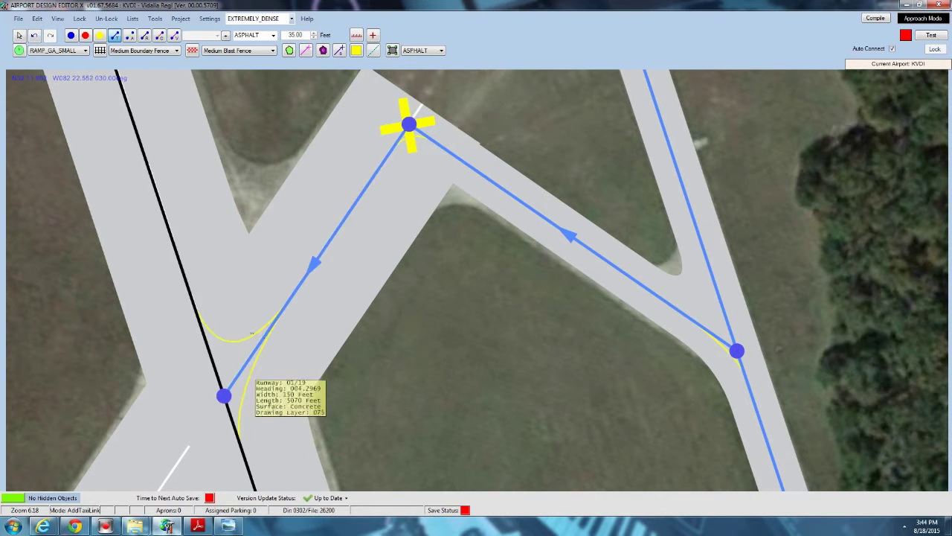
click(19, 35)
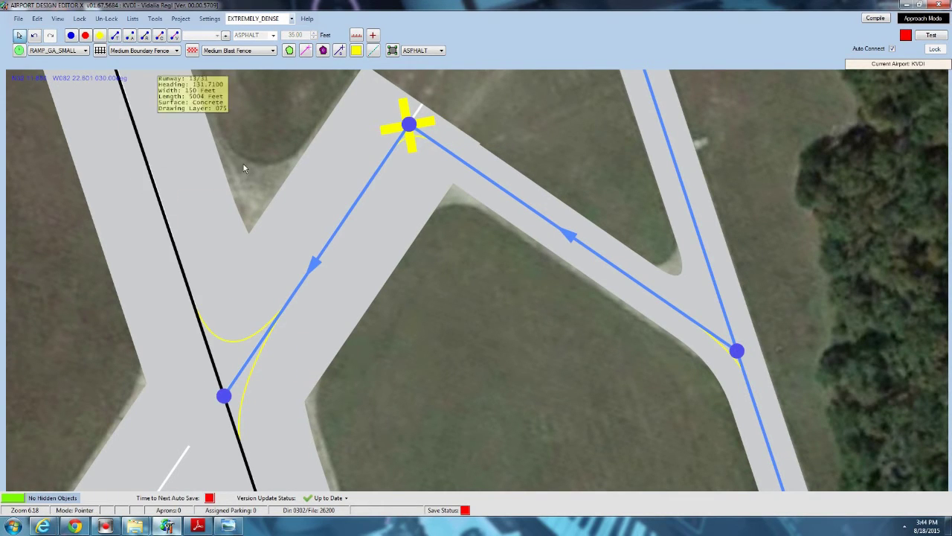
double_click(335, 227)
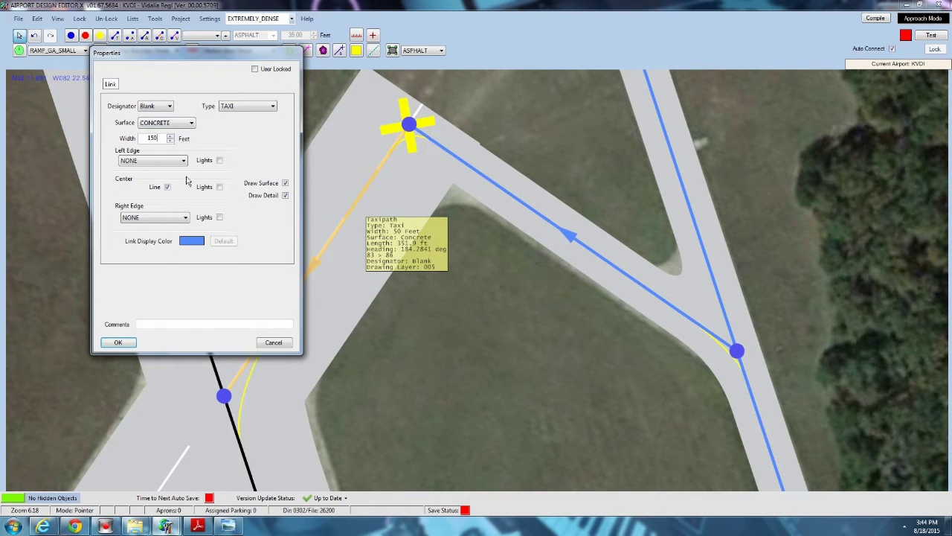
click(118, 343)
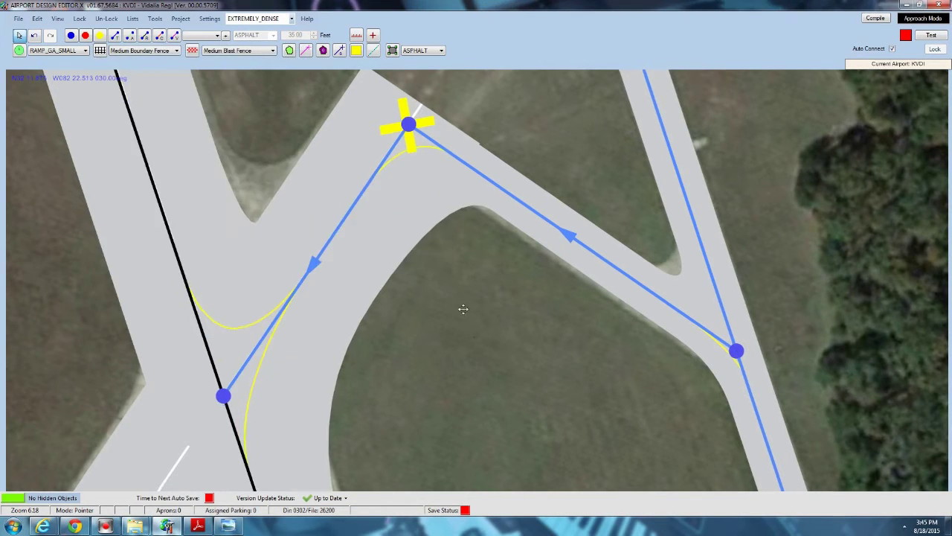
Draw a taxi link along the closed runway's centre line from the first runway crossing southwest to the crossing parallel taxiway.
scroll(430, 116, down, 3)
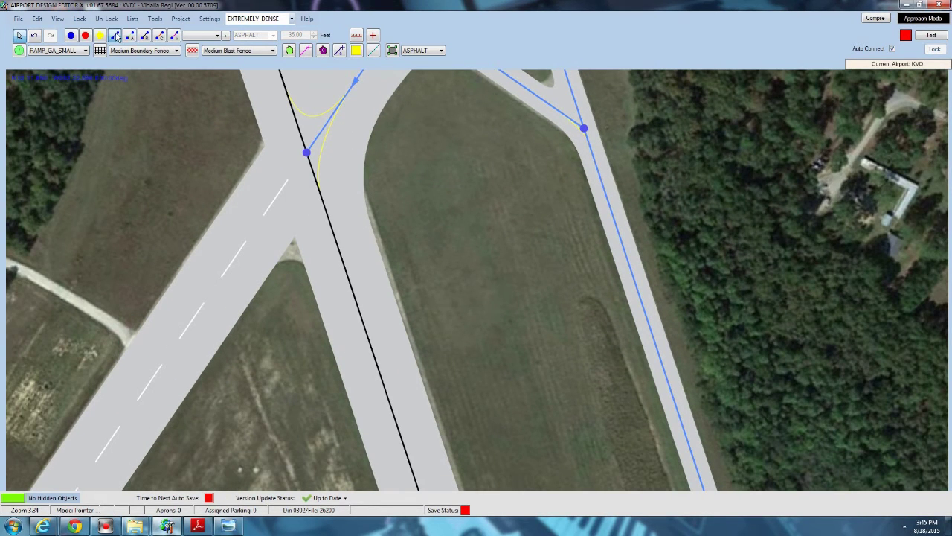
click(115, 36)
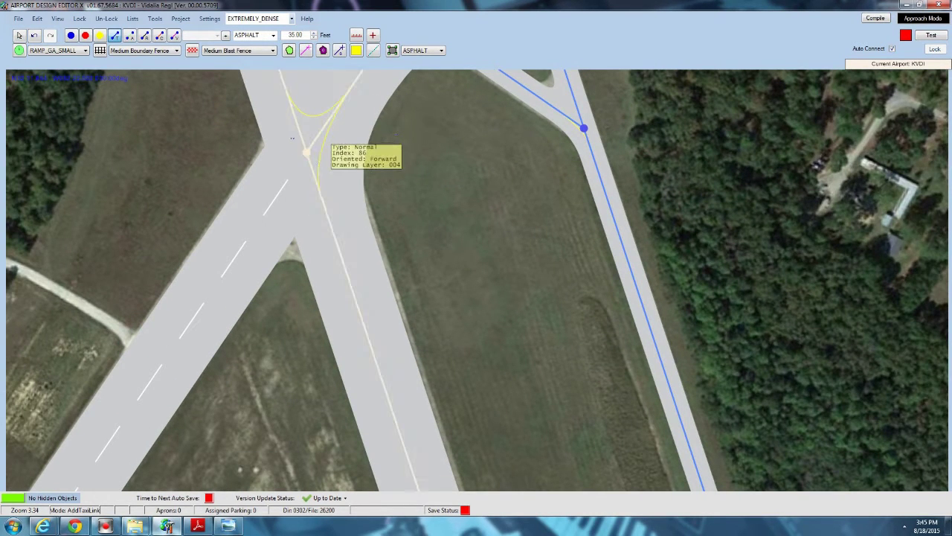
click(306, 152)
key(Down)
key(Down)
key(Down)
key(Down)
key(Down)
key(Down)
key(Down)
key(Down)
key(Down)
key(Down)
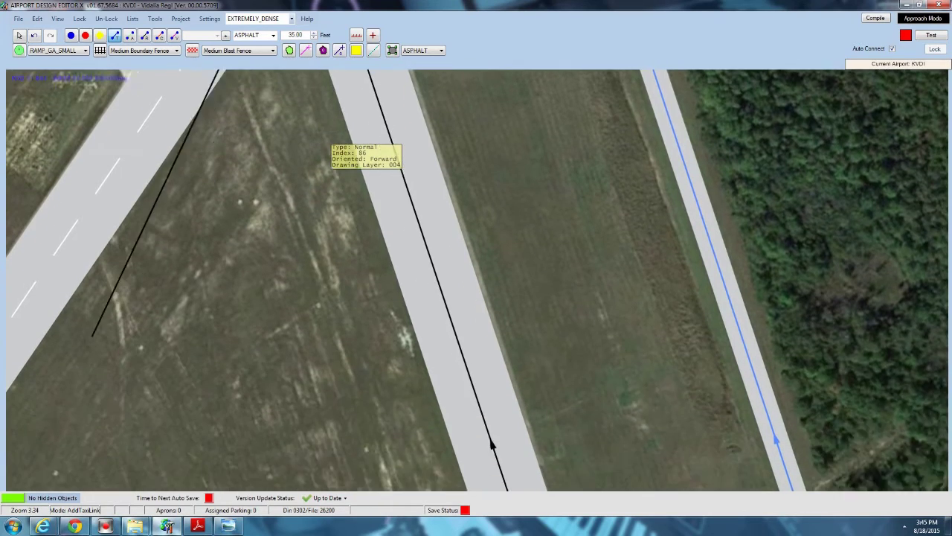
key(Down)
key(Down)
key(Down)
key(Down)
key(Down)
key(Down)
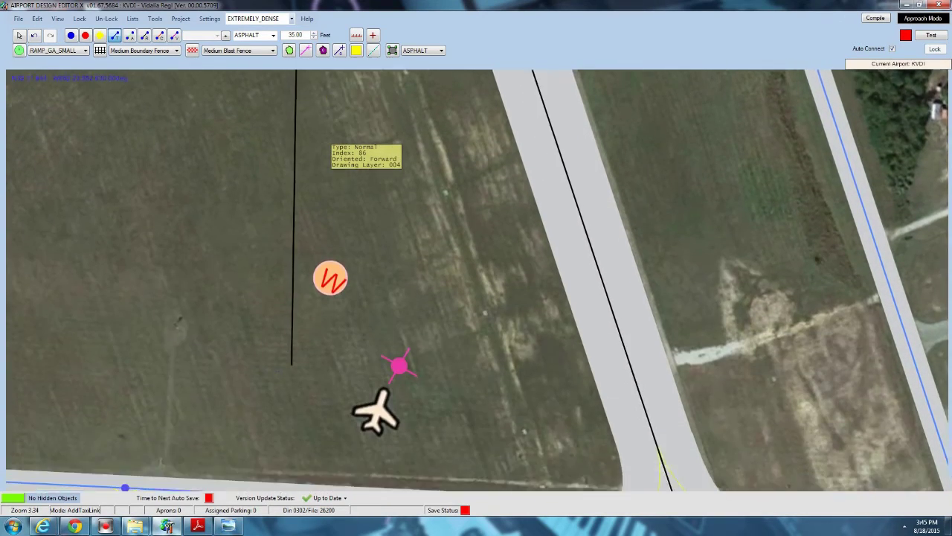
key(Left)
key(Left)
key(Left)
key(Left)
key(Left)
key(Left)
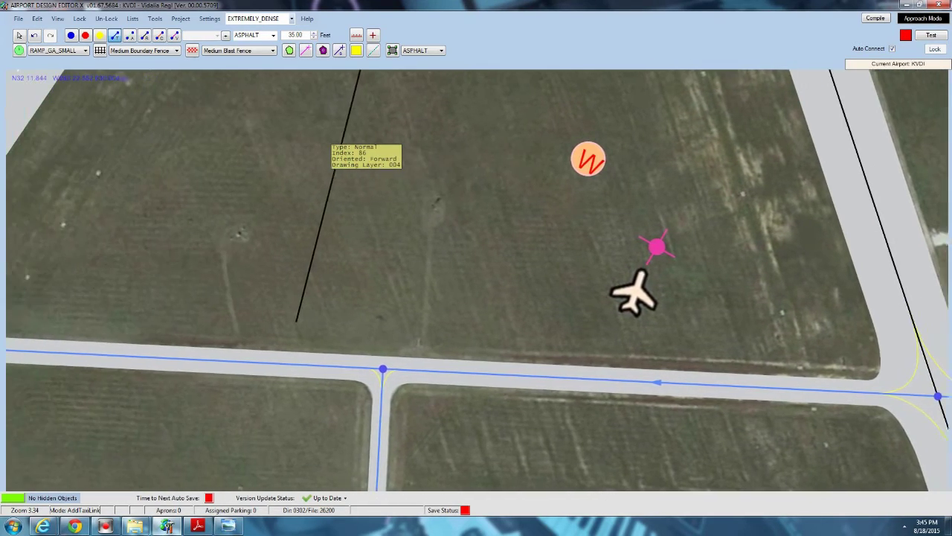
key(Left)
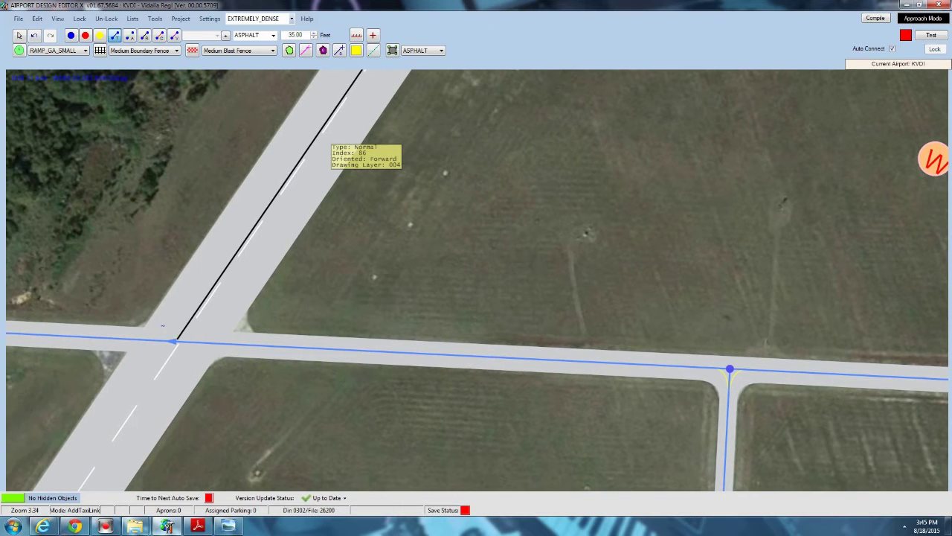
click(180, 341)
Extend the closed runway's taxi links from the parallel taxiway junction to the next runway's centreline, about 590 ft southwest.
right_drag(227, 371, 331, 228)
click(285, 199)
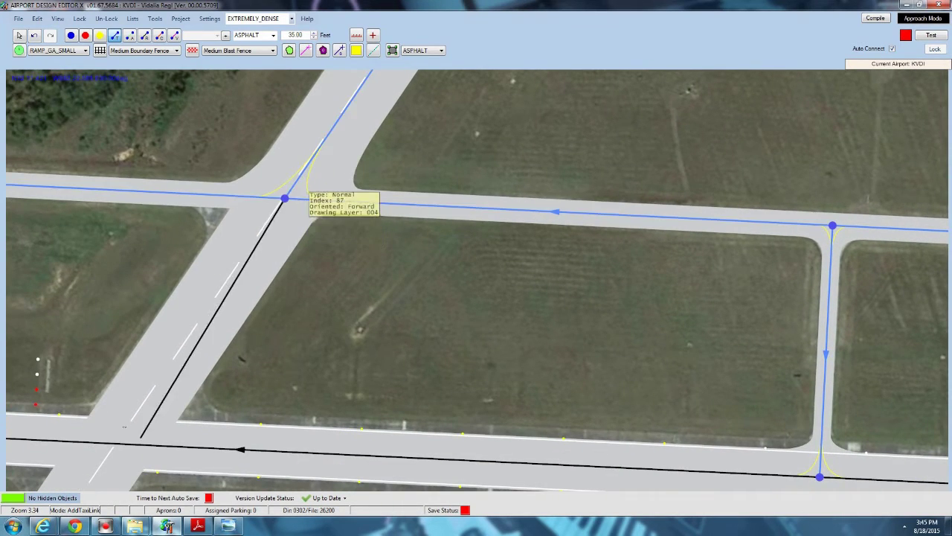
click(115, 443)
Draw a taxi link about 1510 ft long from the second runway crossing to the yellow X at the closed runway's southwest end.
right_drag(147, 362, 342, 83)
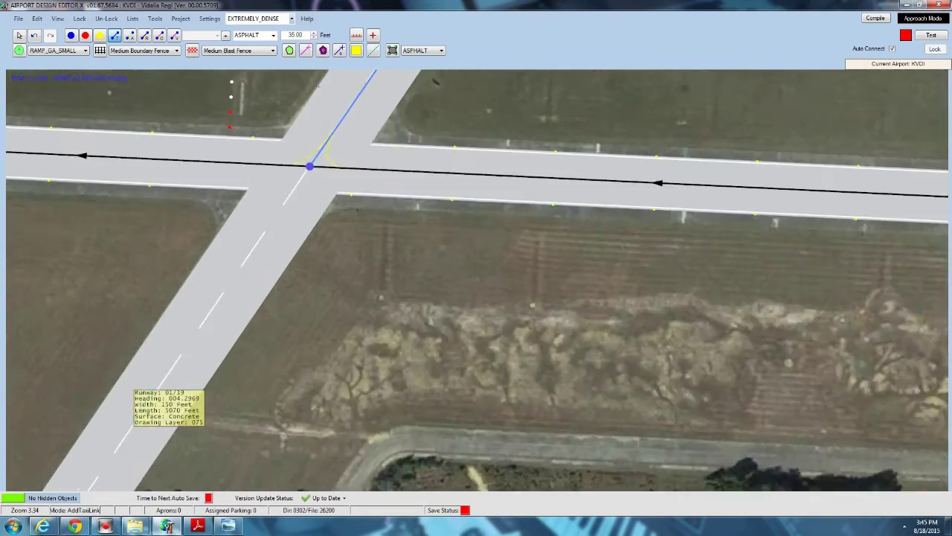
scroll(342, 84, down, 3)
right_drag(296, 206, 310, 159)
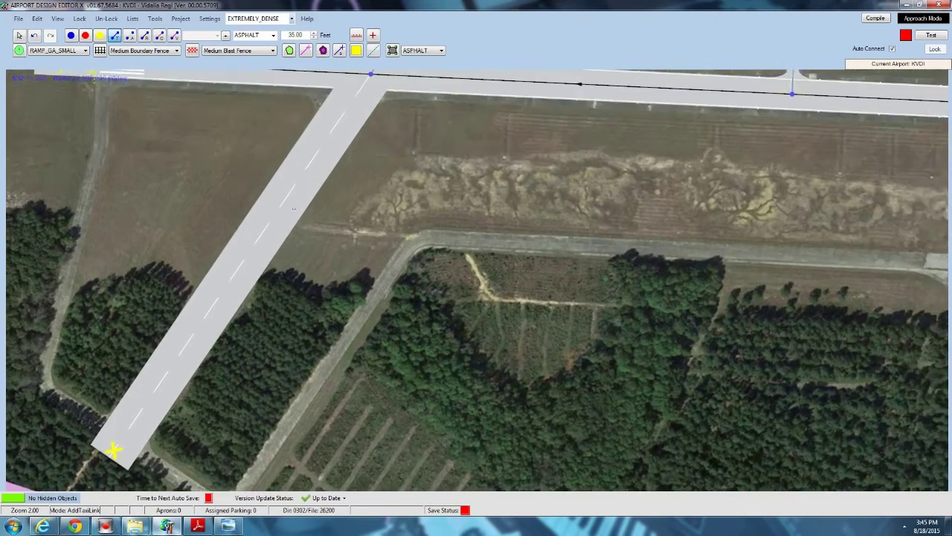
scroll(310, 159, down, 1)
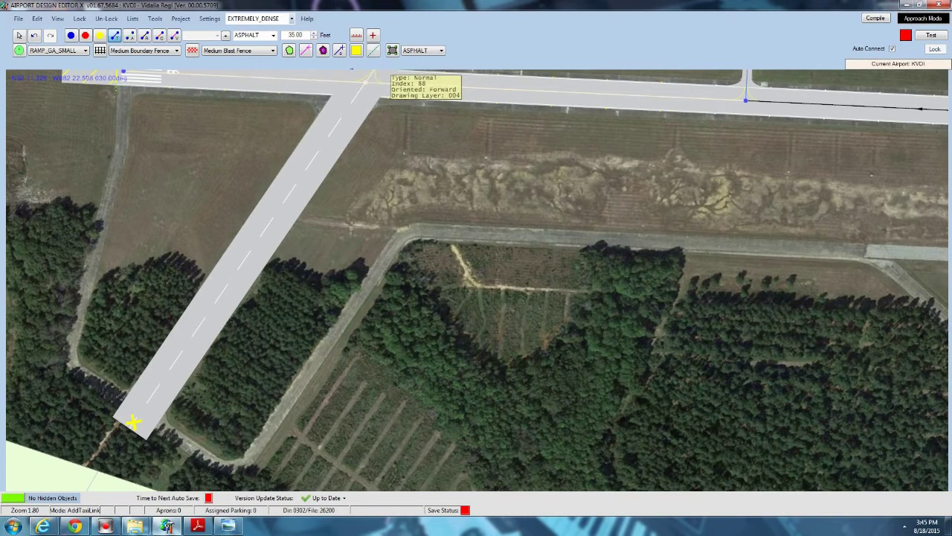
click(365, 79)
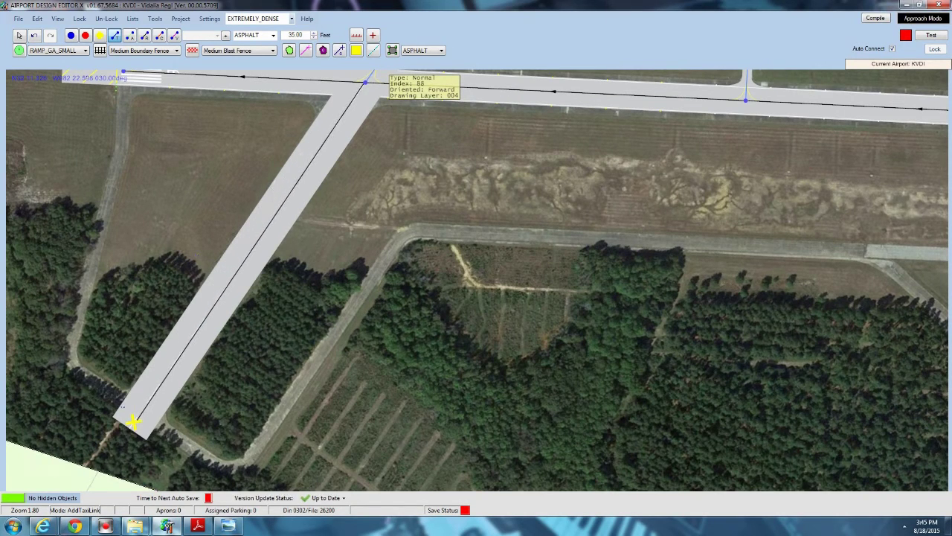
click(133, 423)
right_drag(274, 327, 221, 460)
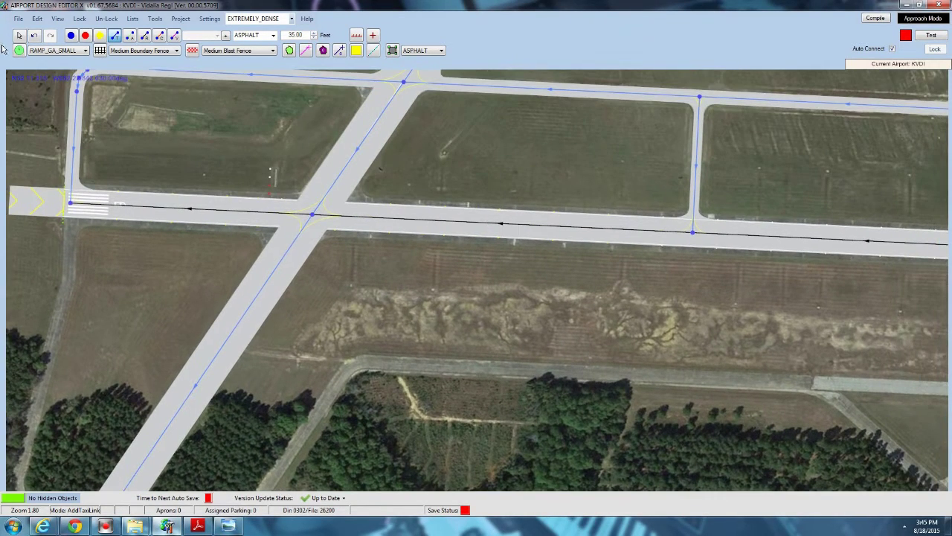
Nudge the junction node at the parallel taxiway crossing slightly west onto the closed runway's centre line.
scroll(388, 234, up, 5)
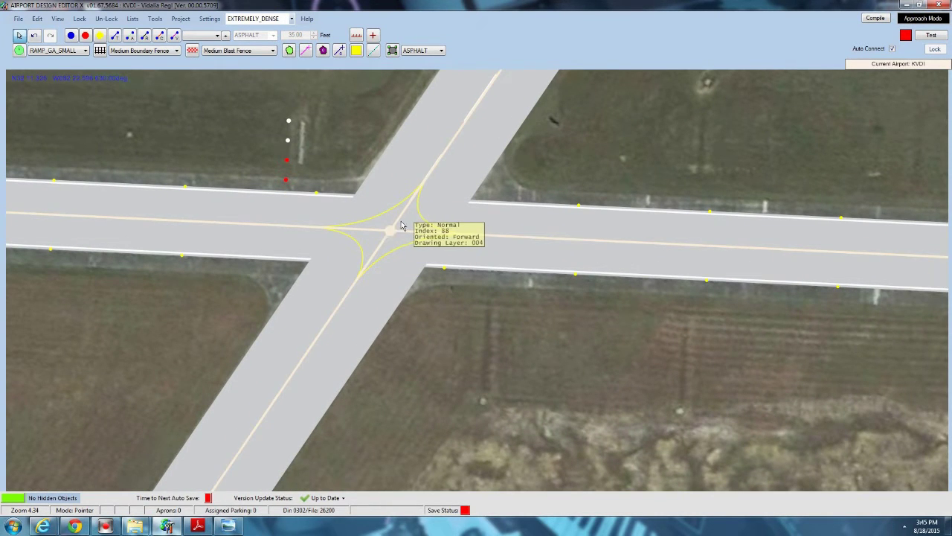
right_drag(531, 119, 211, 509)
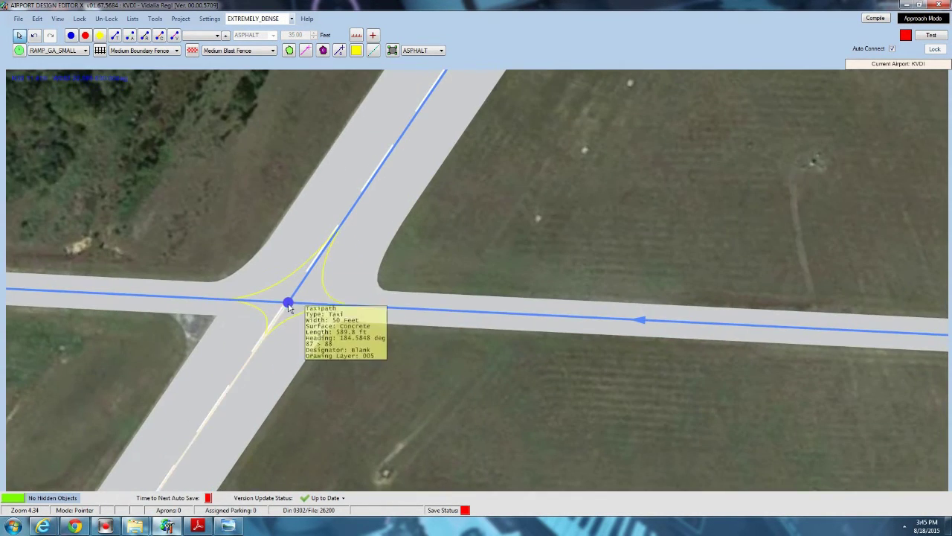
click(284, 300)
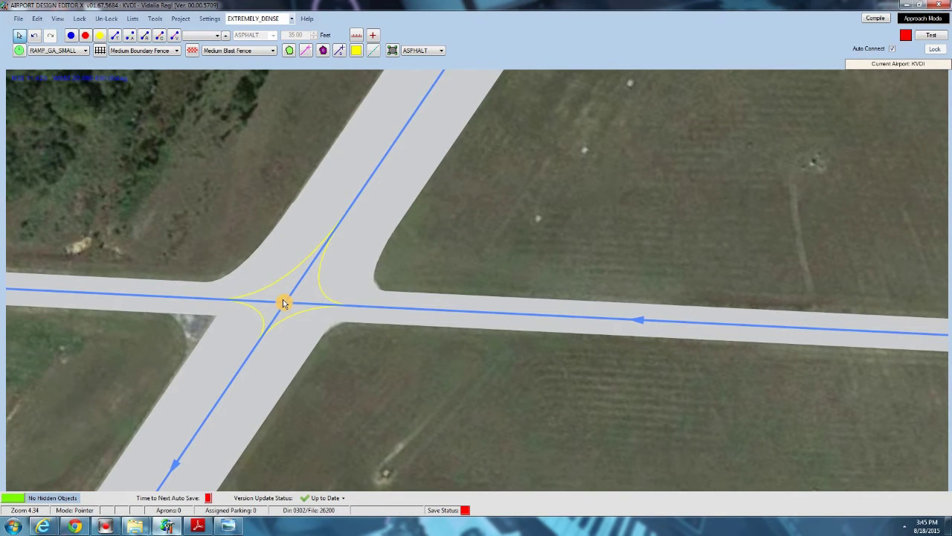
Set the width to 150 ft for the closed runway's two southwestern taxi links, on both sides of the runway 06/24 crossing.
double_click(254, 350)
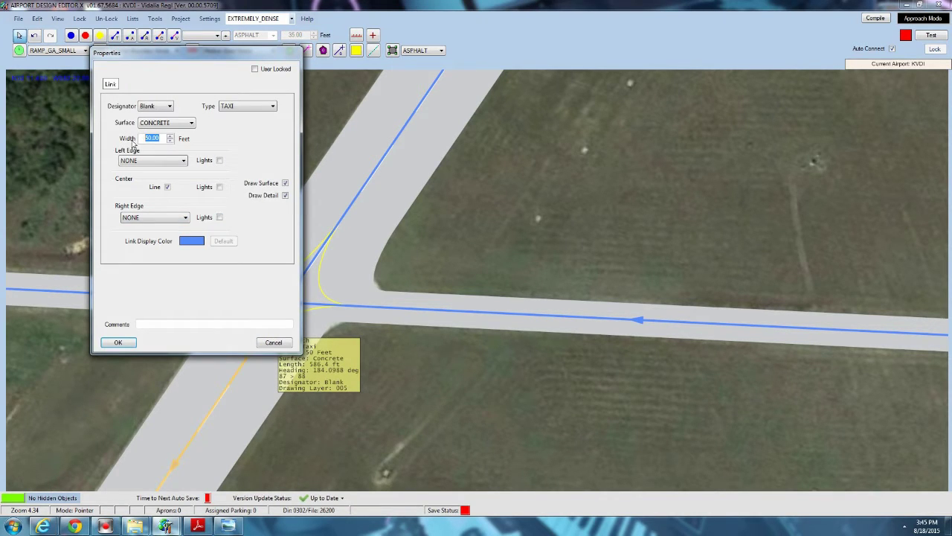
click(119, 342)
scroll(380, 343, down, 5)
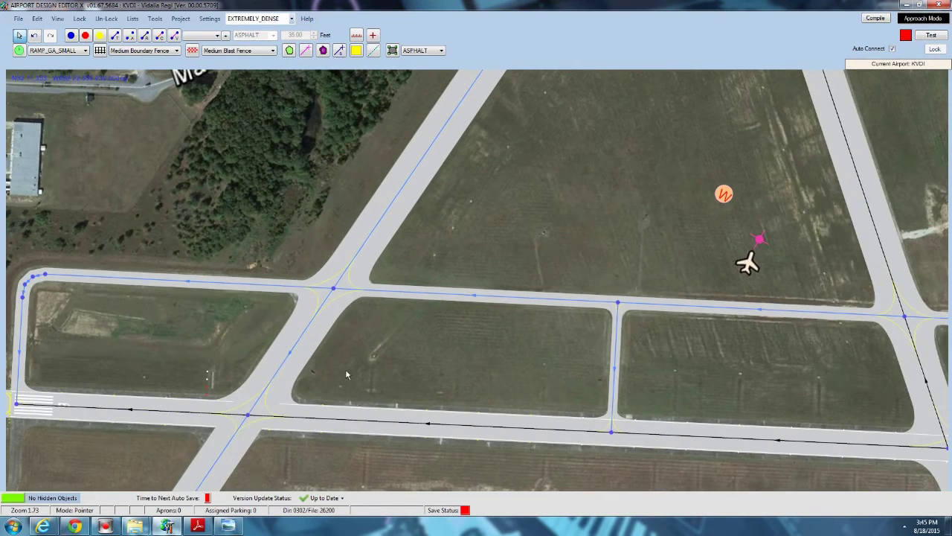
double_click(229, 450)
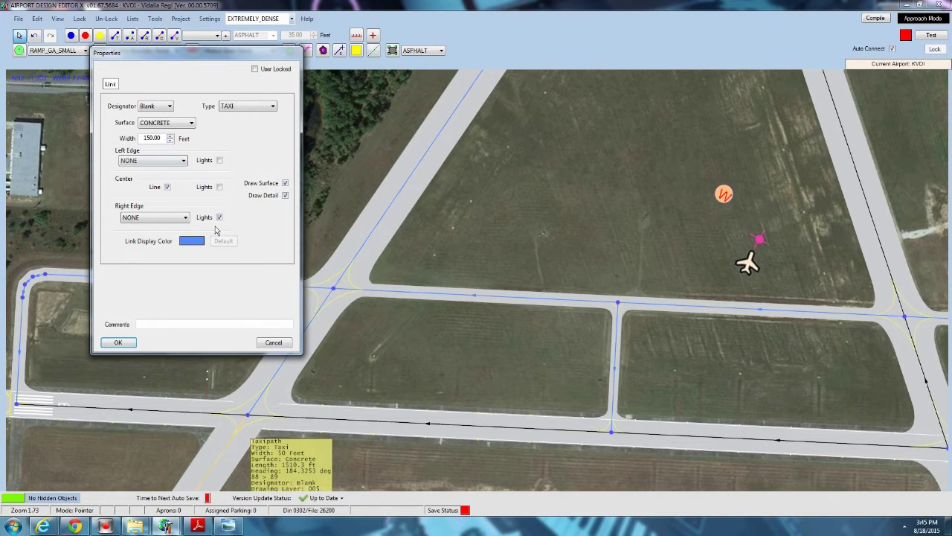
click(117, 343)
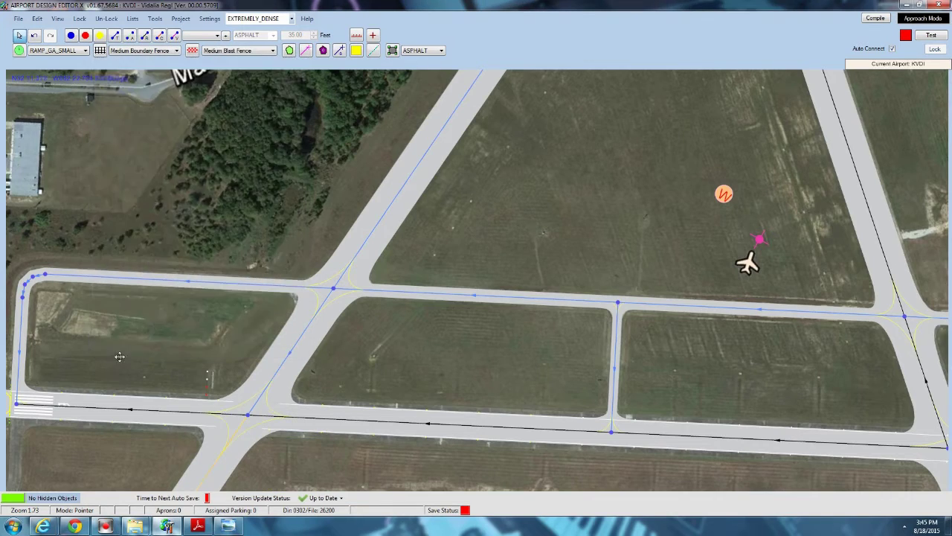
Examine runway 06/24's edges and taxiway junctions along its length, and review its markings settings.
drag(119, 355, 255, 148)
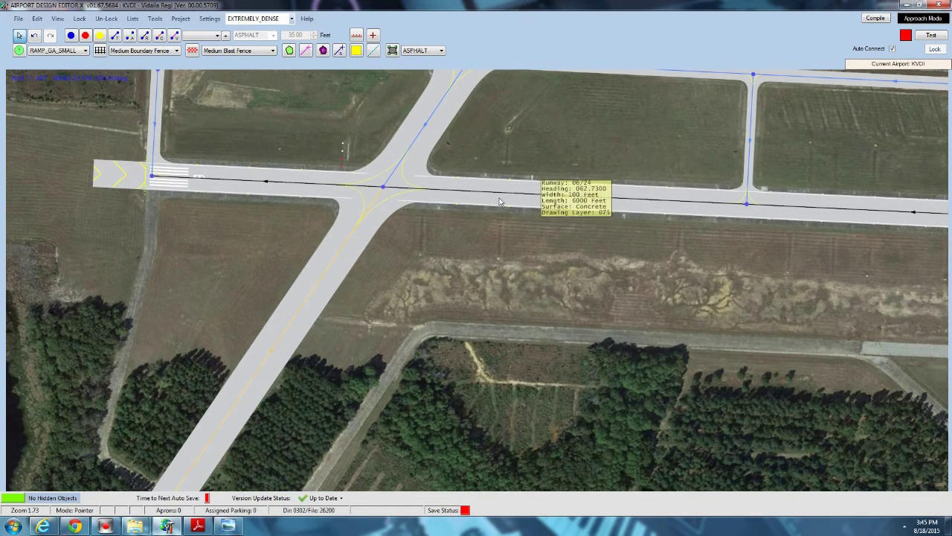
drag(454, 283, 422, 285)
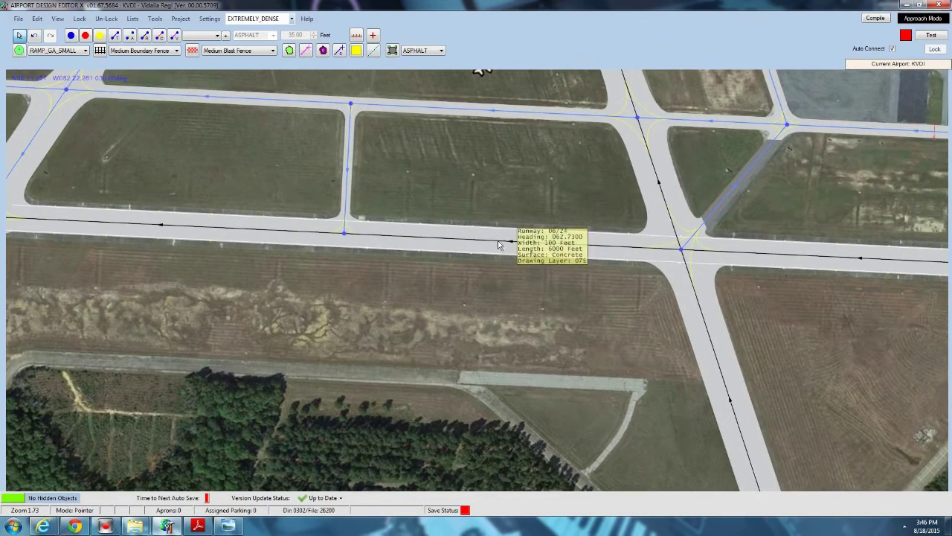
scroll(328, 233, up, 2)
scroll(328, 230, up, 3)
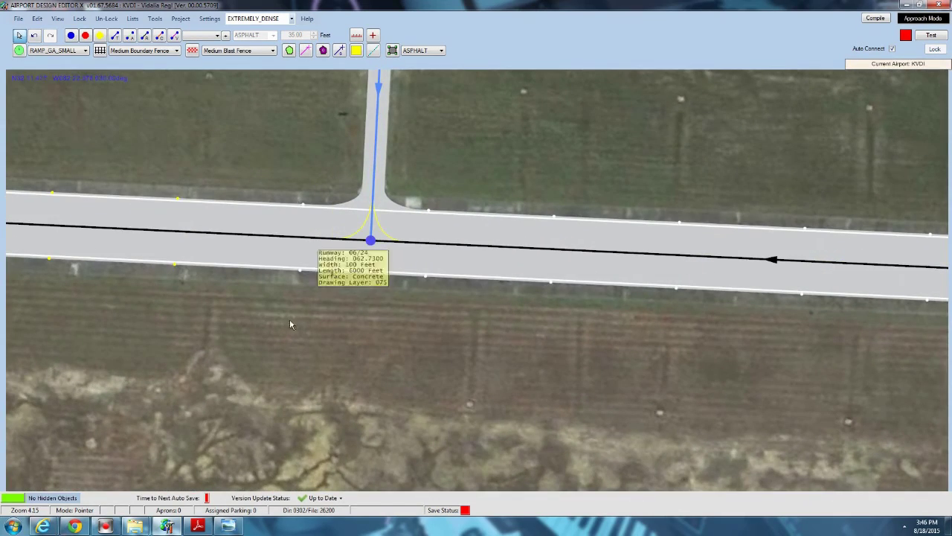
scroll(620, 127, down, 5)
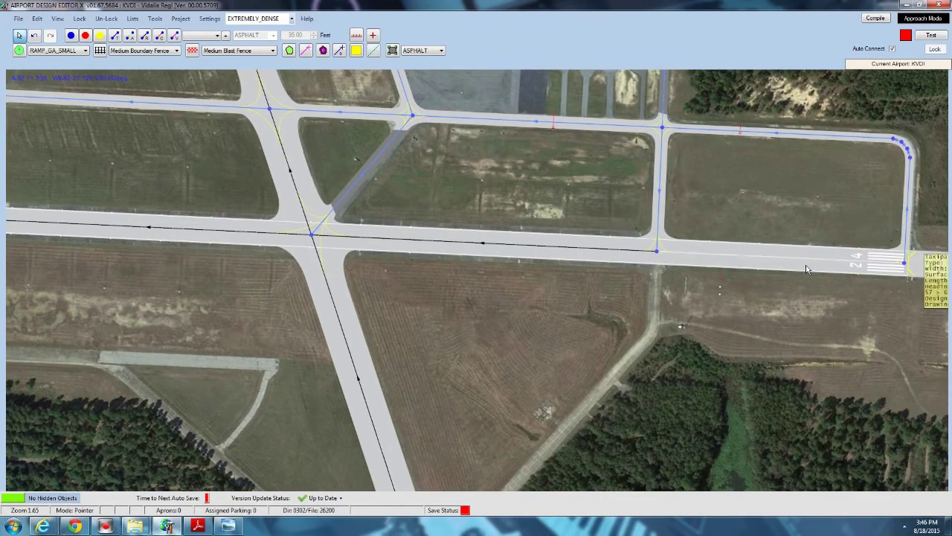
drag(228, 296, 569, 300)
drag(183, 286, 468, 339)
double_click(331, 257)
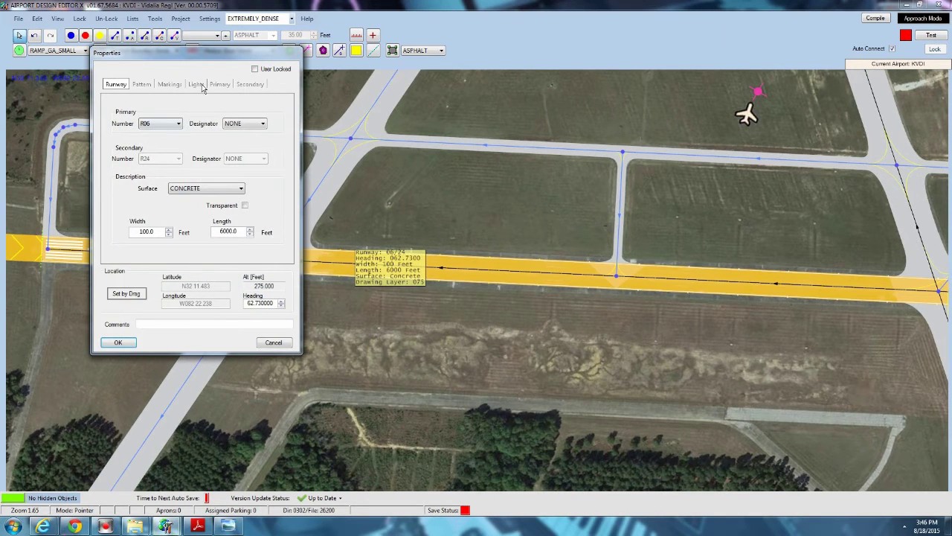
click(170, 84)
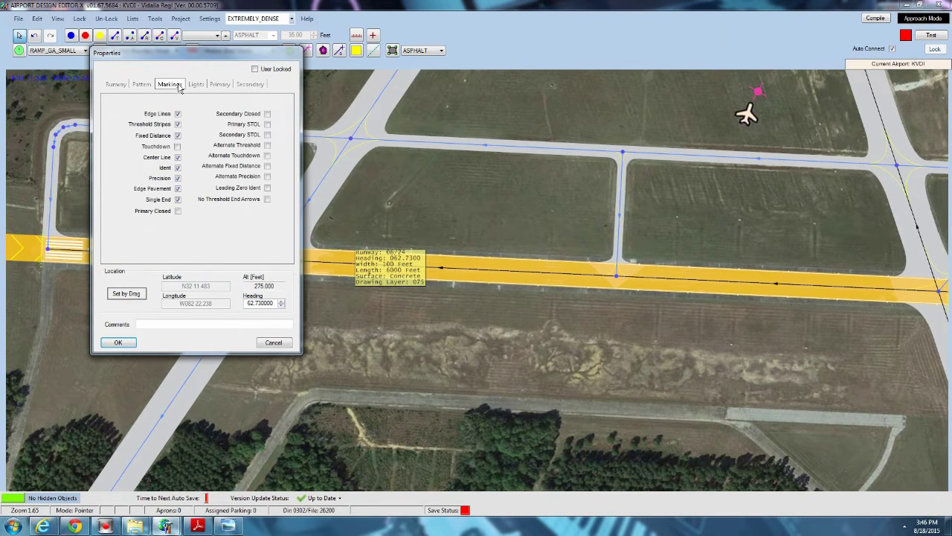
click(117, 342)
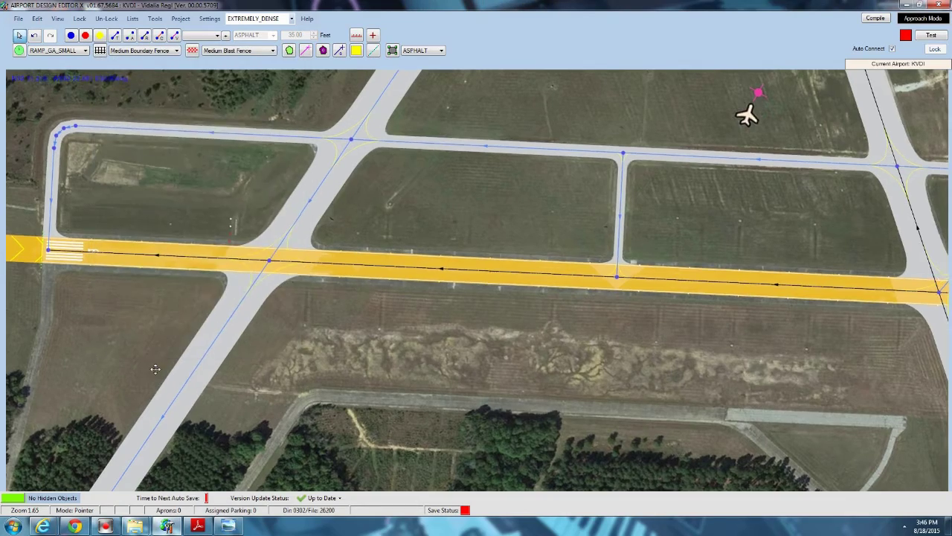
Draw a long TARMAC apron beneath runway 06/24, slightly wider than the runway, from the 06 threshold to the connector taxiway nearest runway end 24.
scroll(210, 353, up, 3)
scroll(209, 347, up, 3)
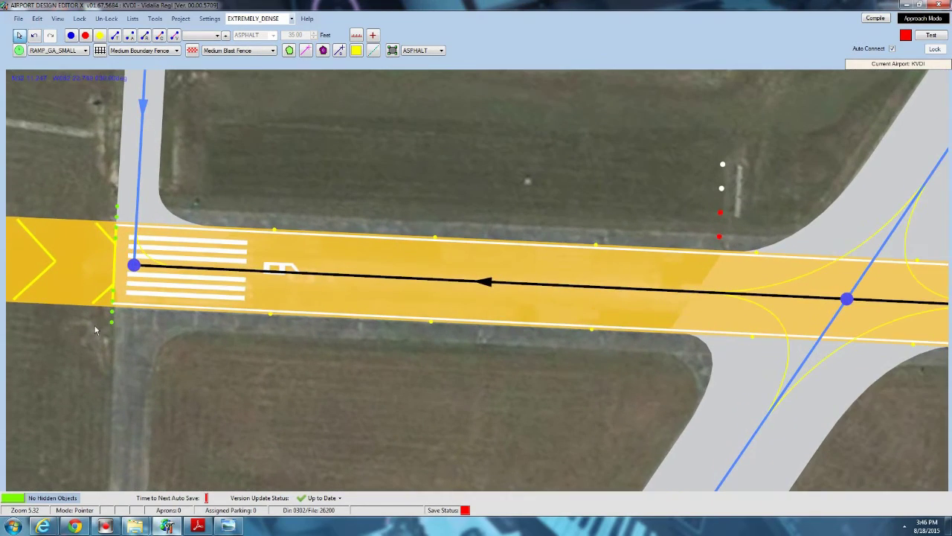
scroll(351, 170, down, 3)
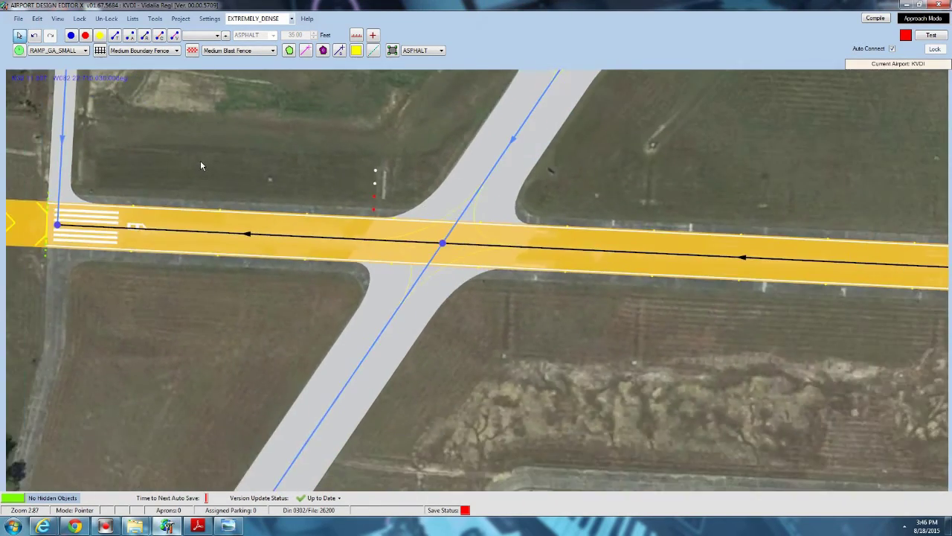
scroll(347, 172, up, 1)
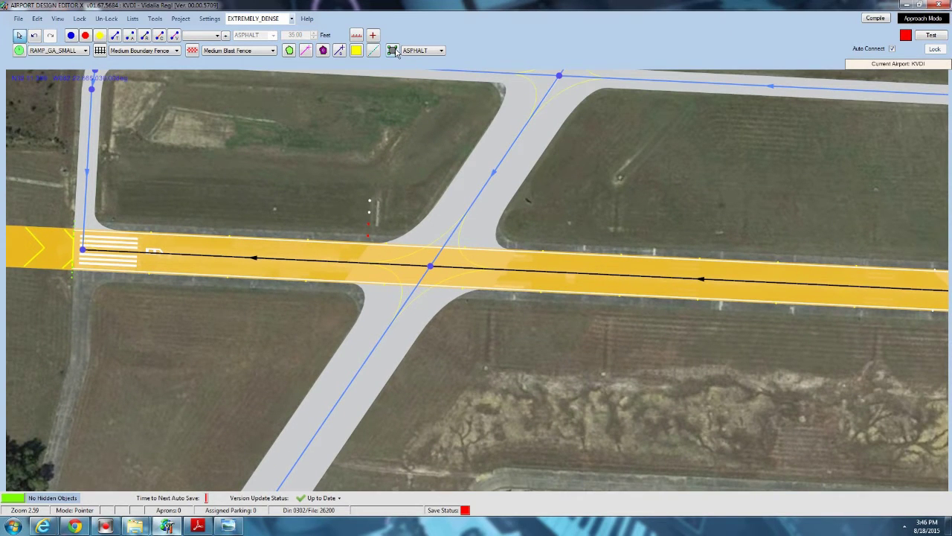
click(418, 49)
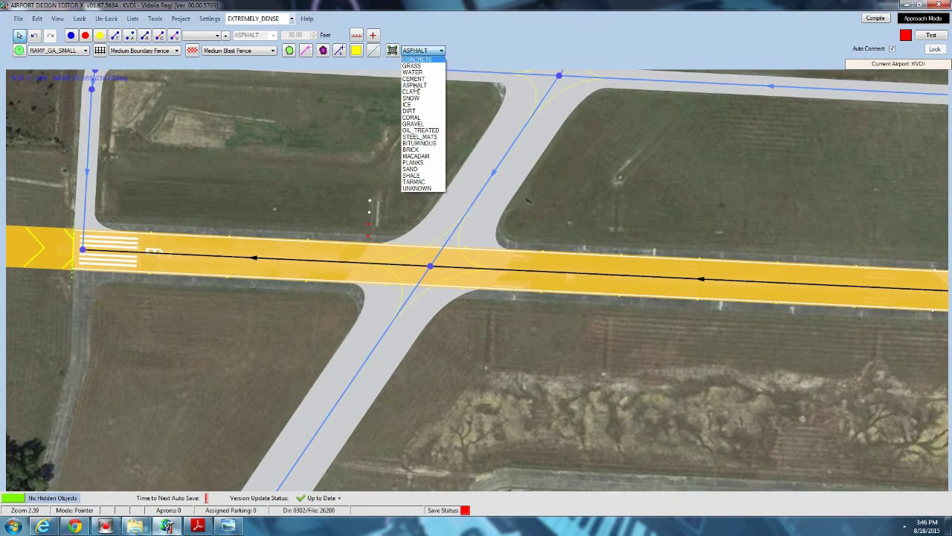
click(423, 183)
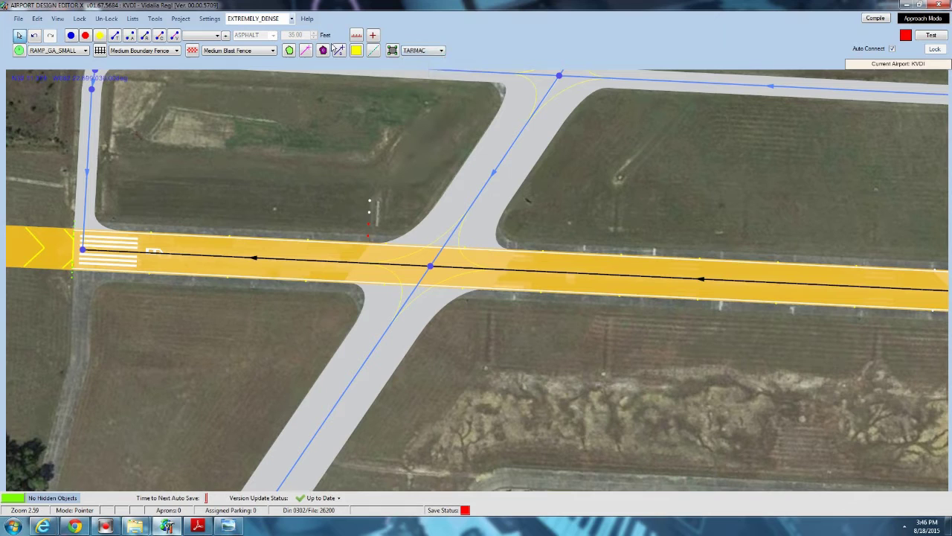
click(392, 50)
scroll(260, 281, up, 5)
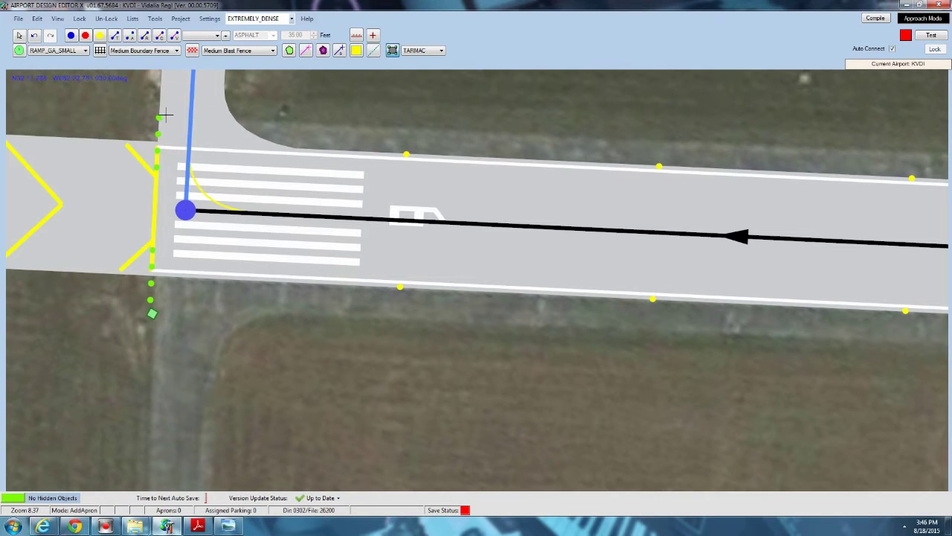
right_drag(646, 138, 228, 139)
scroll(217, 176, down, 5)
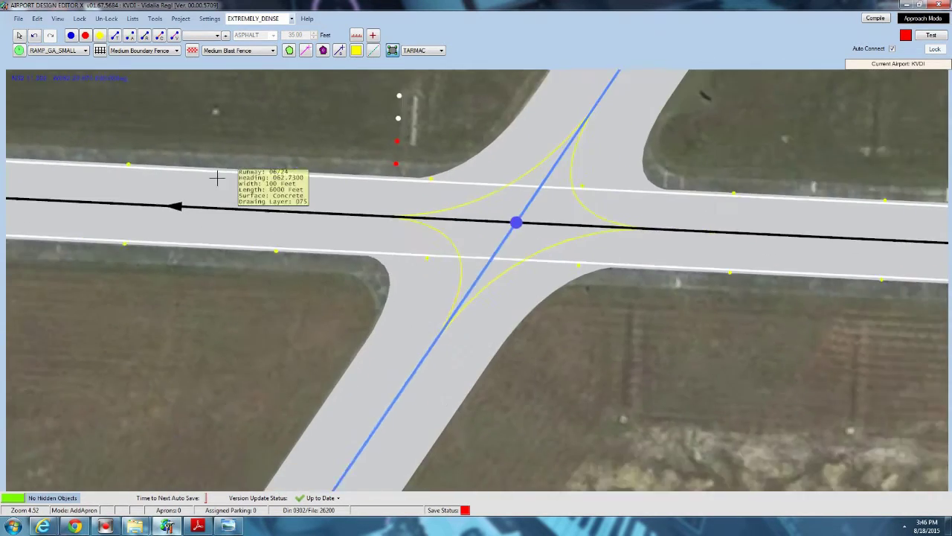
right_drag(646, 185, 38, 183)
right_drag(818, 223, 221, 213)
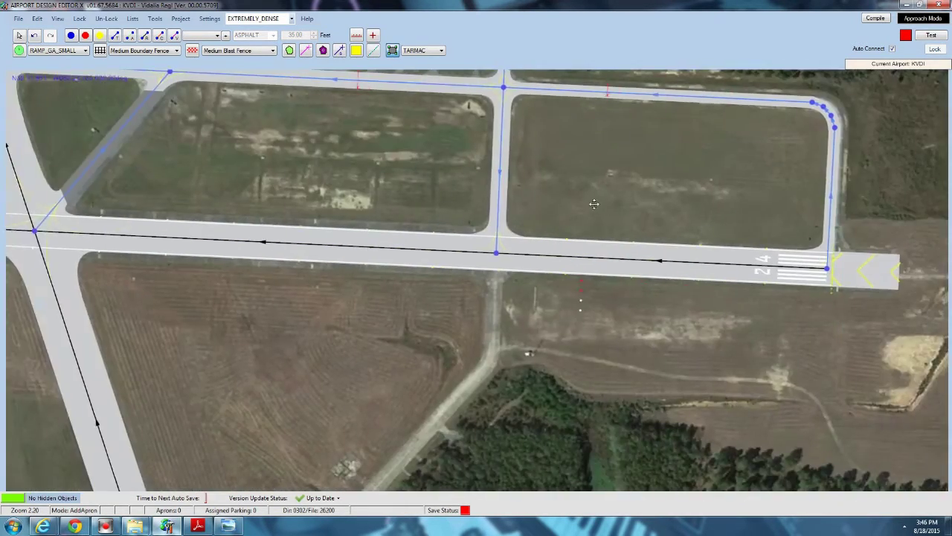
right_drag(435, 260, 308, 260)
scroll(308, 259, up, 2)
scroll(357, 224, up, 2)
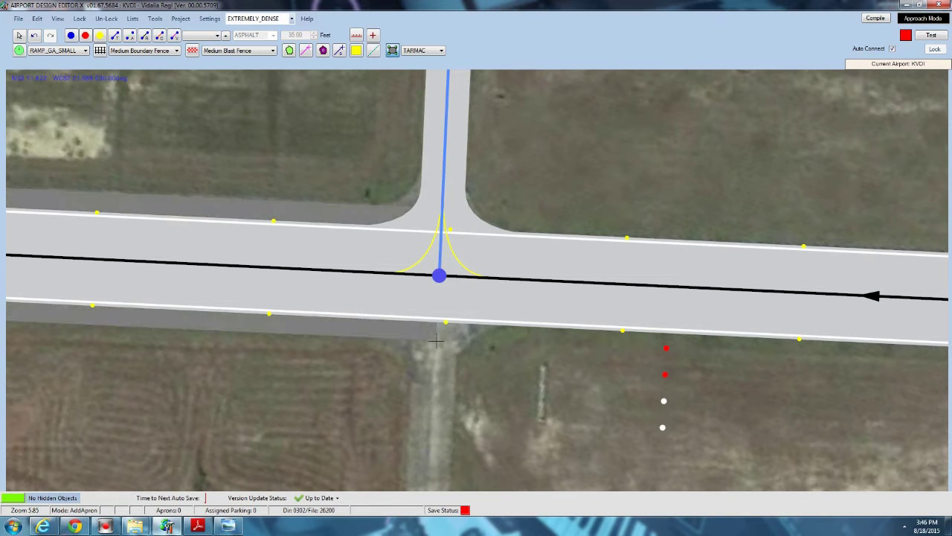
Inspect the new runway apron's edges and select its corner vertex south of the runway at the connector taxiway.
drag(207, 163, 266, 138)
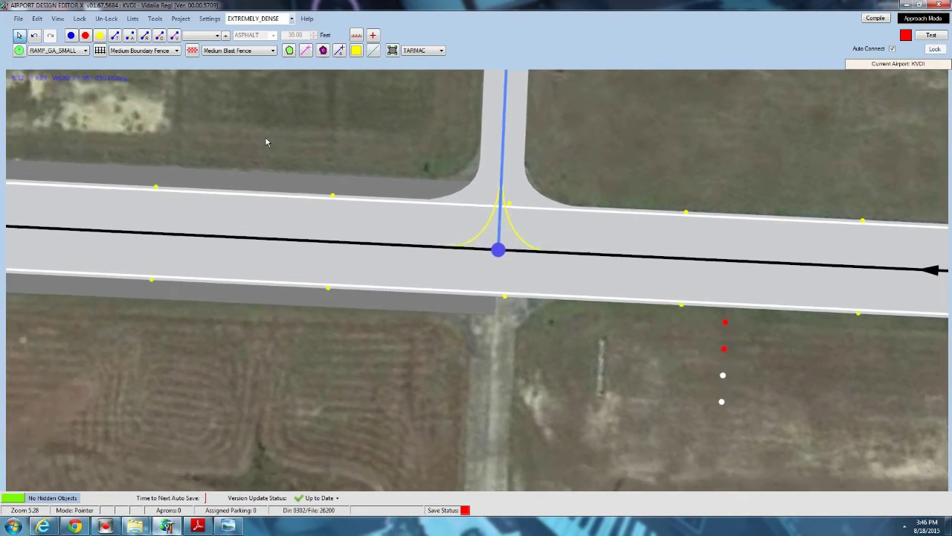
scroll(265, 137, down, 3)
drag(311, 236, 525, 239)
scroll(526, 239, up, 1)
scroll(528, 241, up, 4)
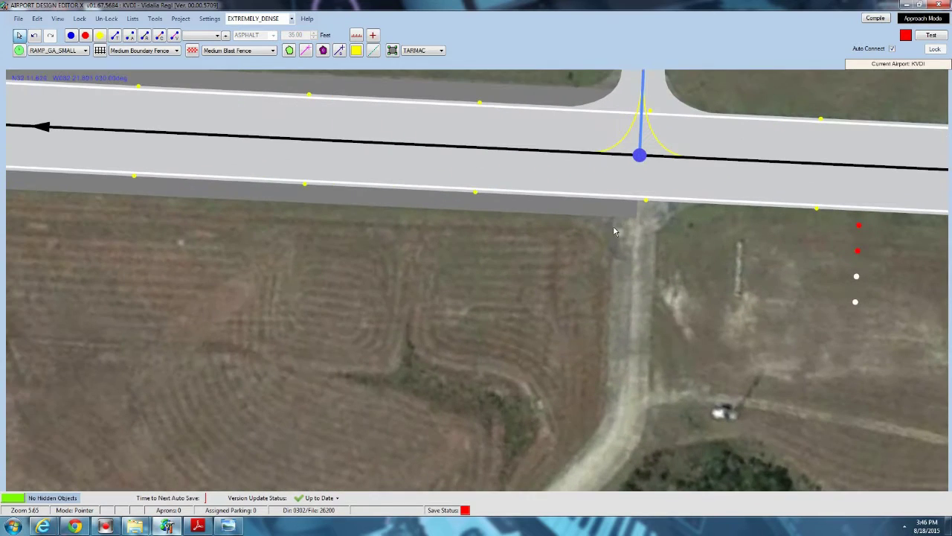
drag(636, 220, 638, 225)
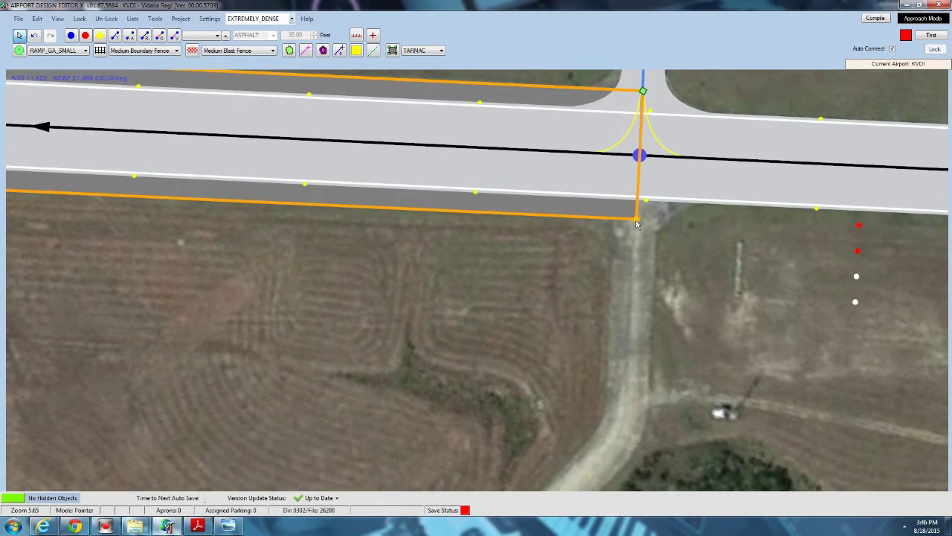
click(397, 297)
Draw a roughly rectangular TARMAC apron across the parallel taxiway at the southern edge of the main parking ramp.
drag(503, 318, 139, 241)
scroll(142, 240, down, 6)
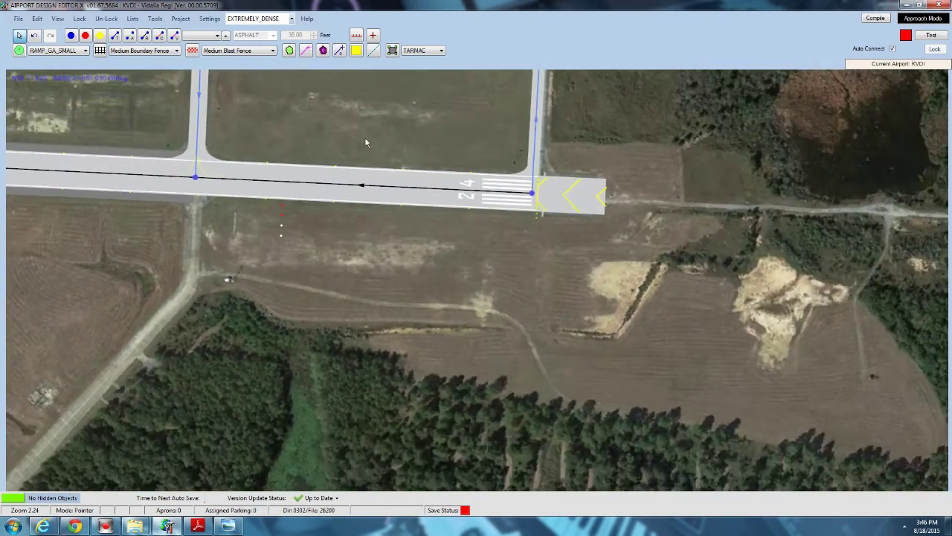
drag(378, 196, 332, 444)
drag(259, 292, 574, 276)
drag(236, 275, 342, 323)
scroll(342, 323, up, 2)
scroll(342, 322, up, 2)
scroll(385, 333, down, 4)
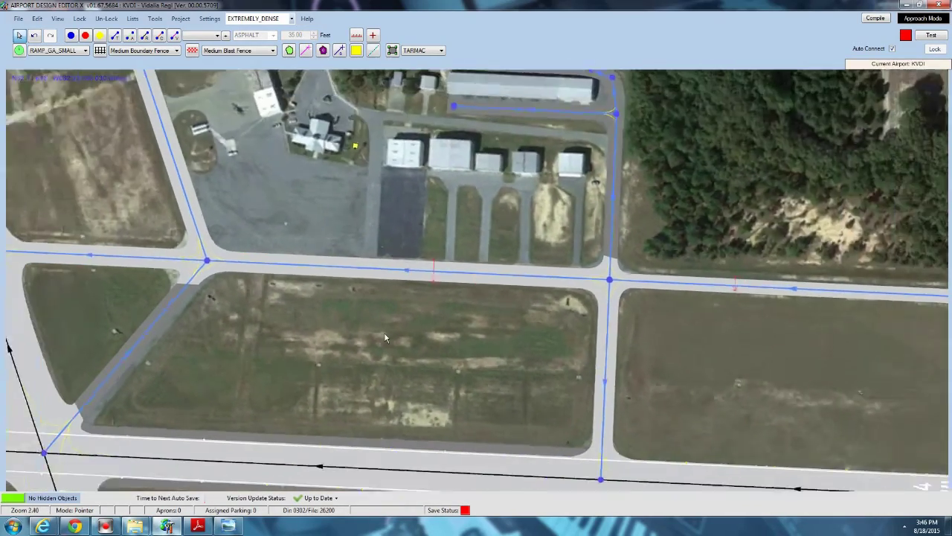
right_drag(368, 325, 372, 290)
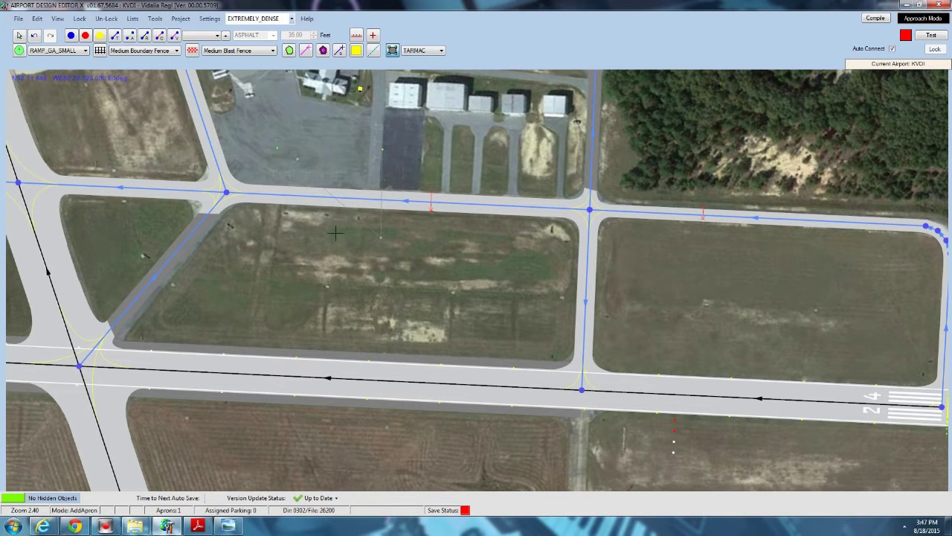
double_click(275, 236)
click(19, 35)
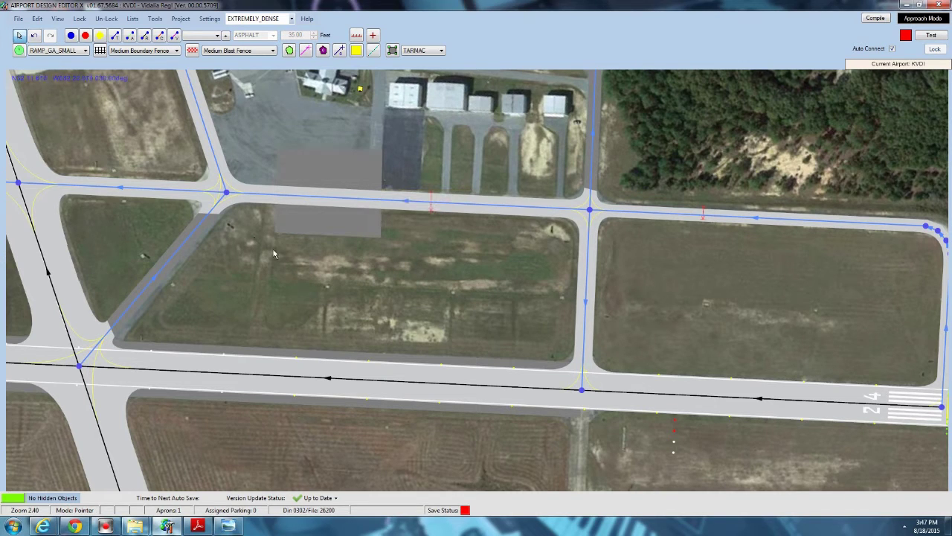
Draw a triangular terrain polygon in the blank area beyond the satellite image and set its type to Land Class.
drag(915, 157, 208, 159)
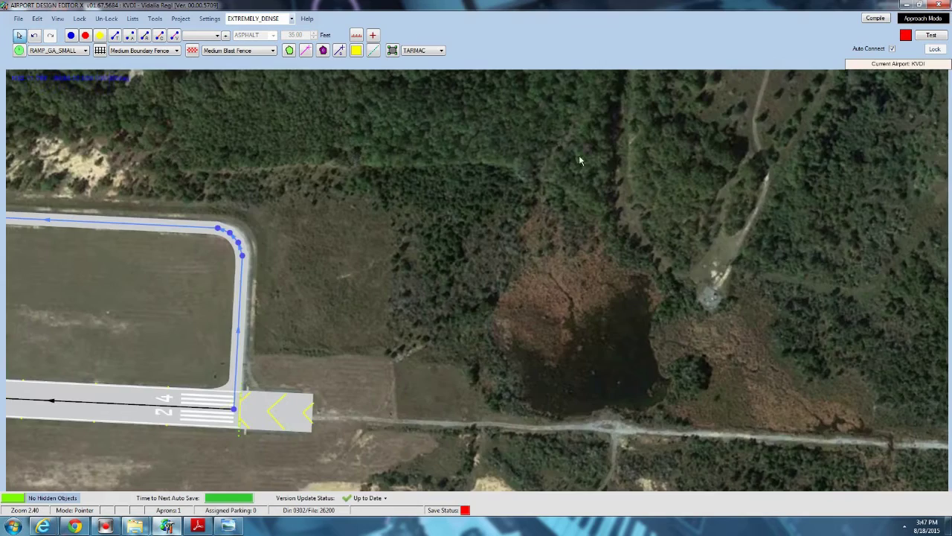
drag(878, 332, 312, 314)
drag(424, 367, 106, 104)
drag(571, 270, 281, 236)
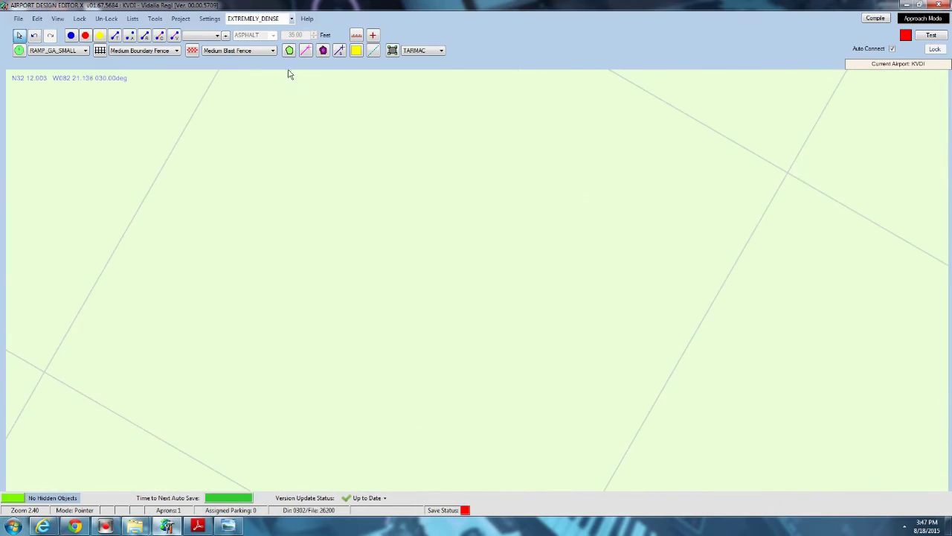
double_click(366, 118)
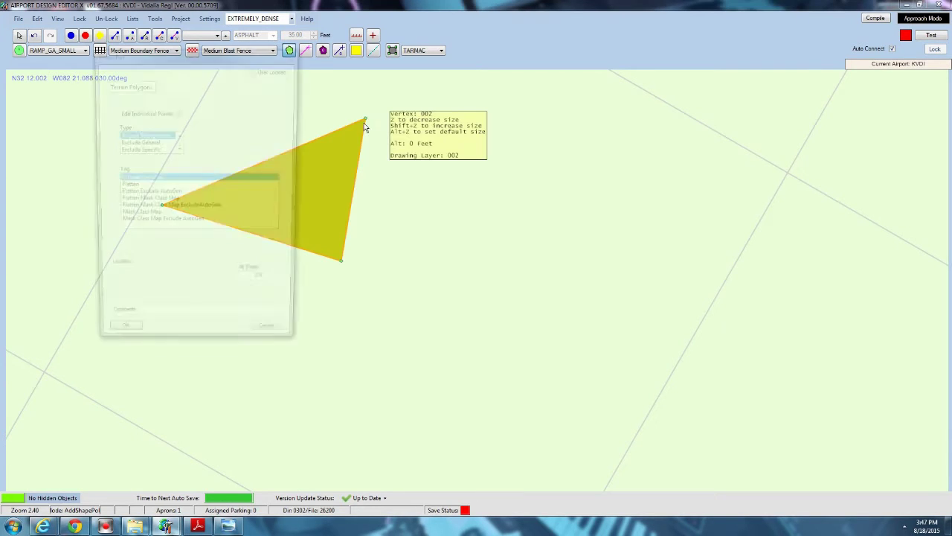
click(117, 149)
click(119, 151)
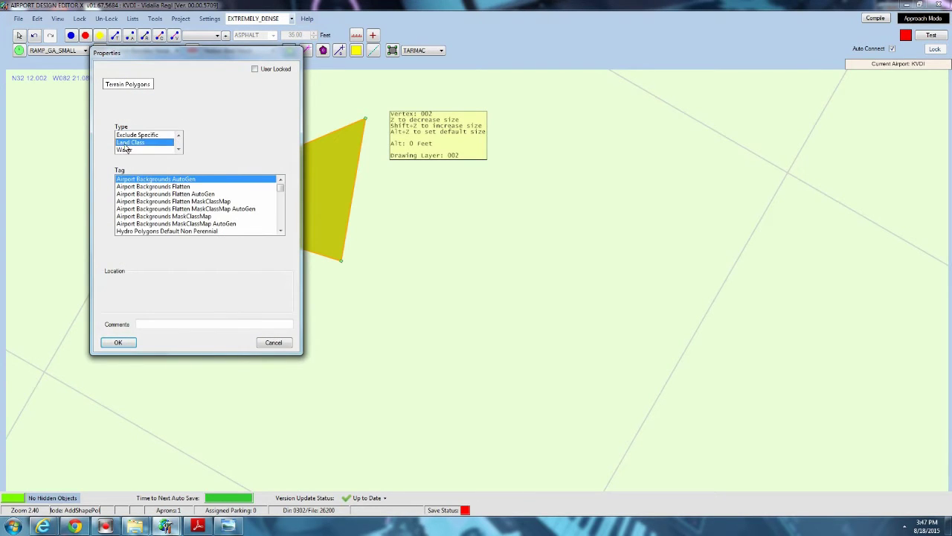
click(120, 342)
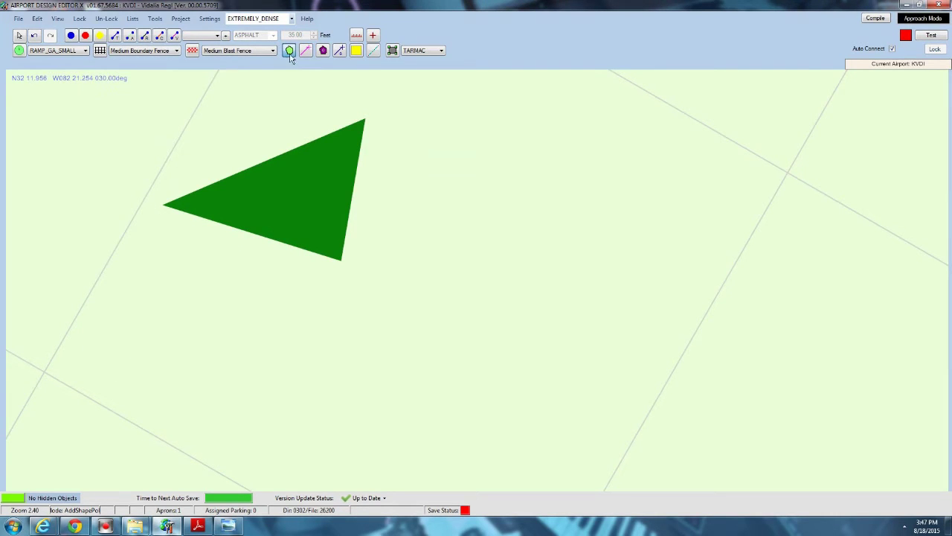
Draw a triangular TARMAC apron overlapping the green terrain polygon.
click(375, 51)
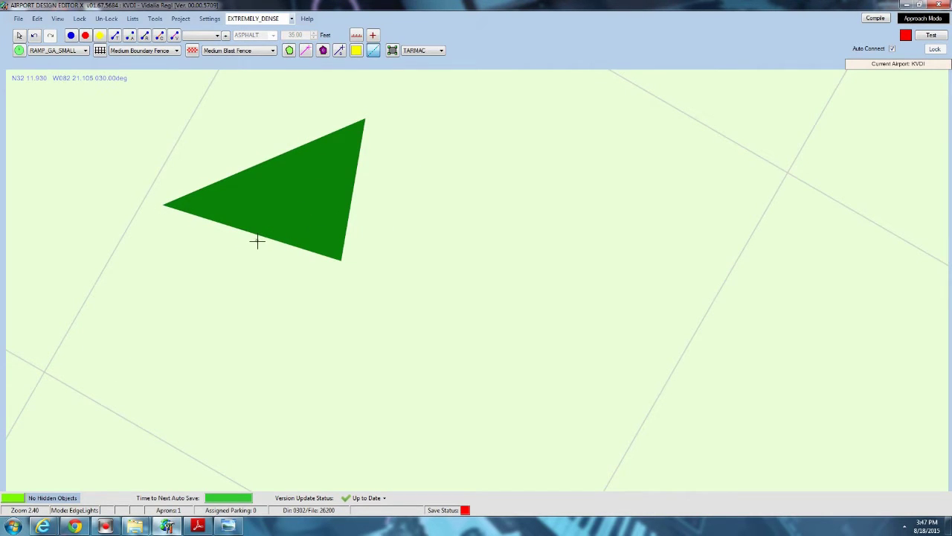
click(392, 50)
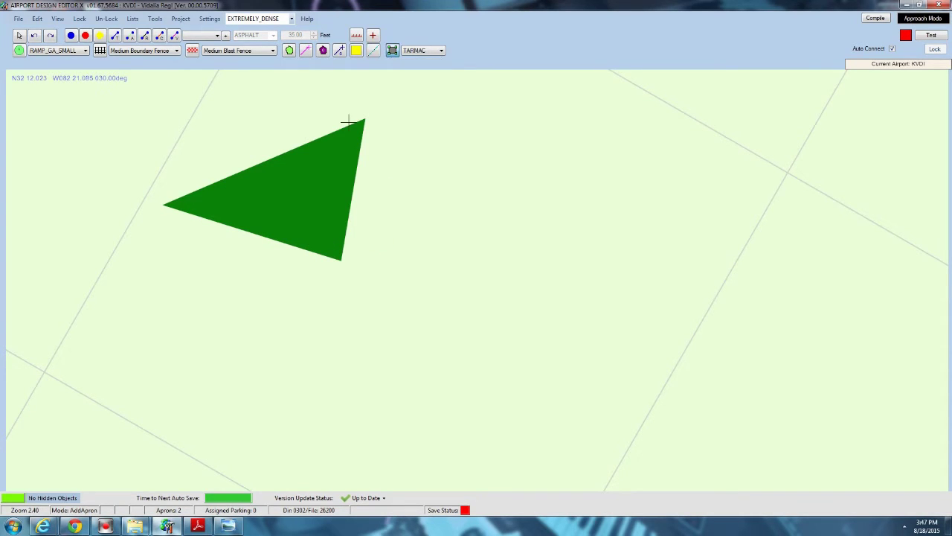
click(426, 172)
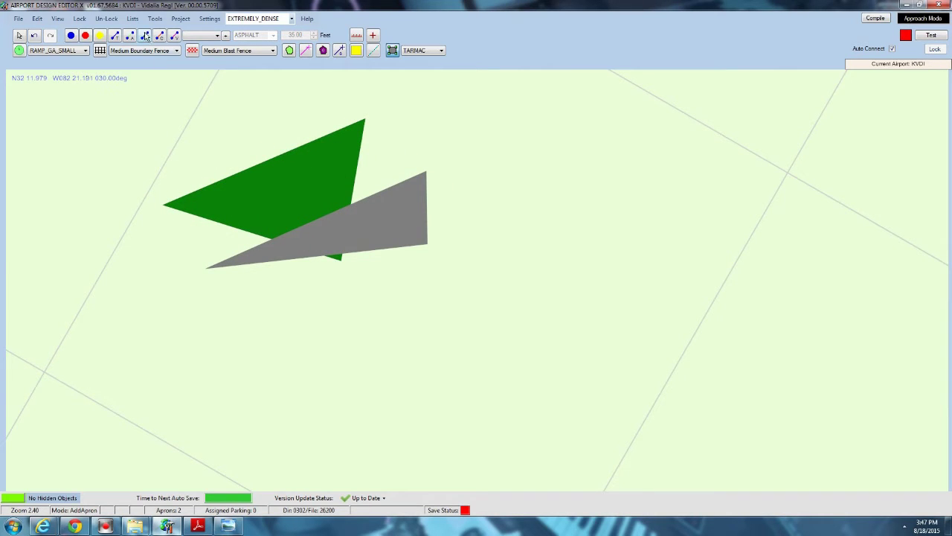
Draw a diagonal taxi link across the overlapping terrain polygon and apron, and set its surface to WATER.
click(114, 35)
click(305, 310)
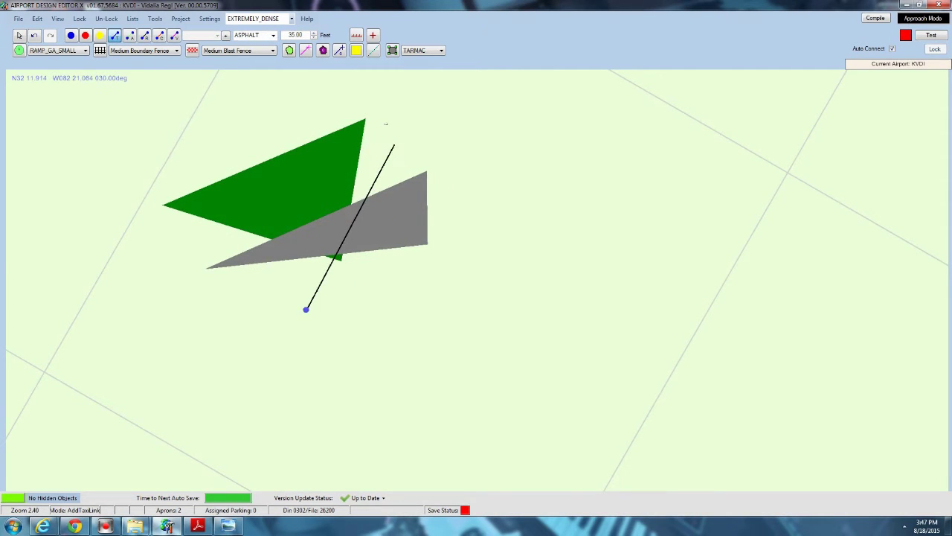
click(401, 135)
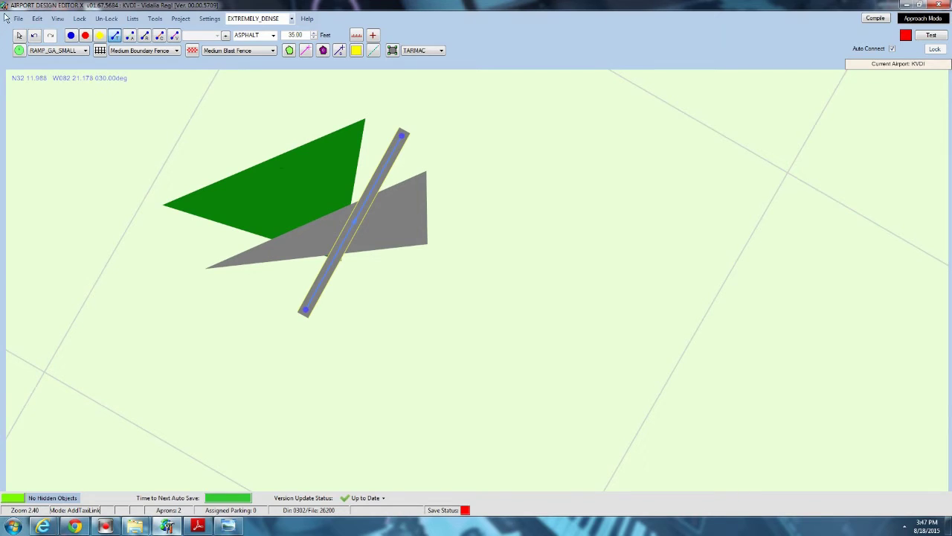
double_click(386, 163)
click(167, 123)
click(156, 147)
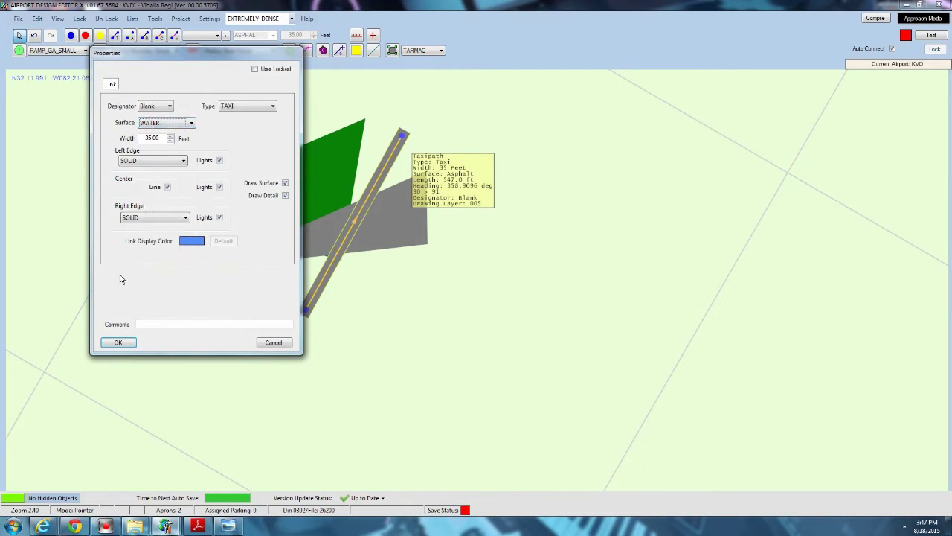
click(121, 340)
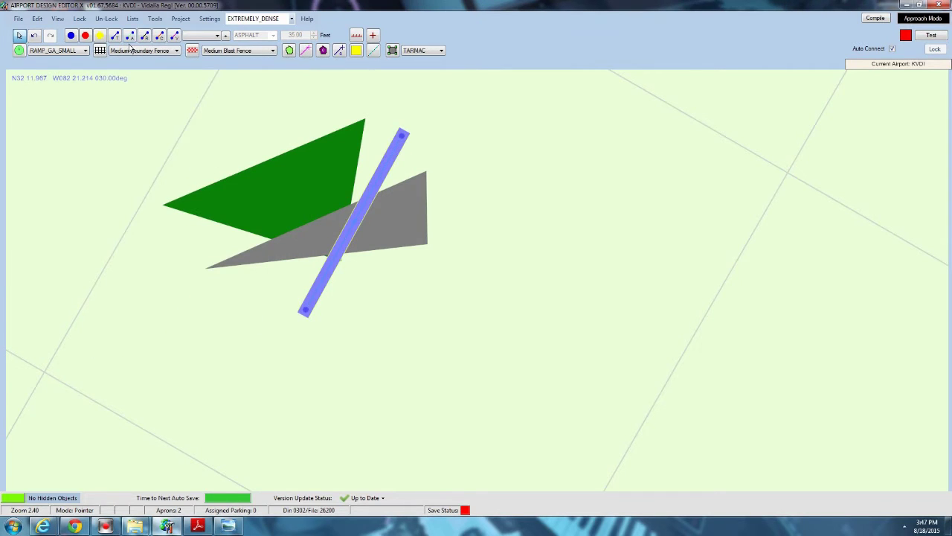
Add a runway 5000 feet long and 200 feet wide over the water taxi link with a non-asphalt surface, and shift it beside the link.
right_click(367, 212)
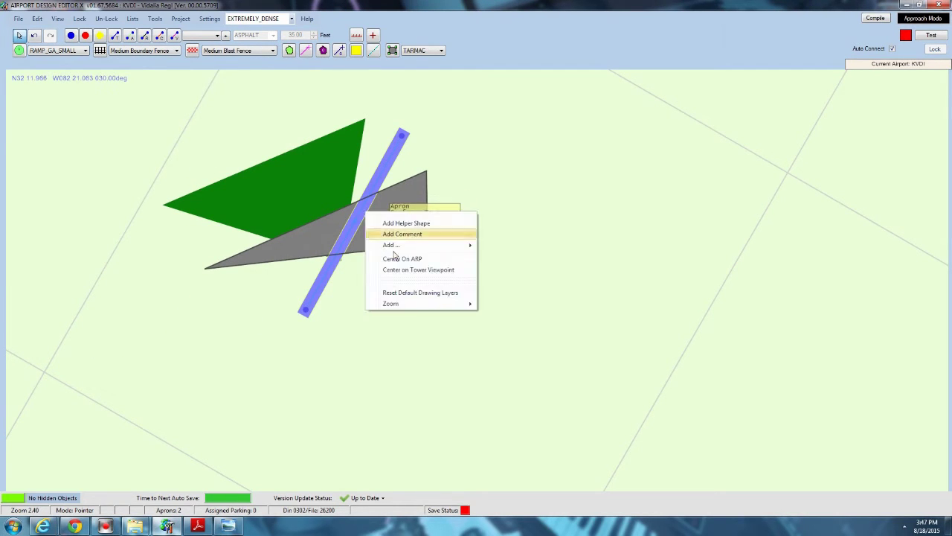
mouse_move(414, 246)
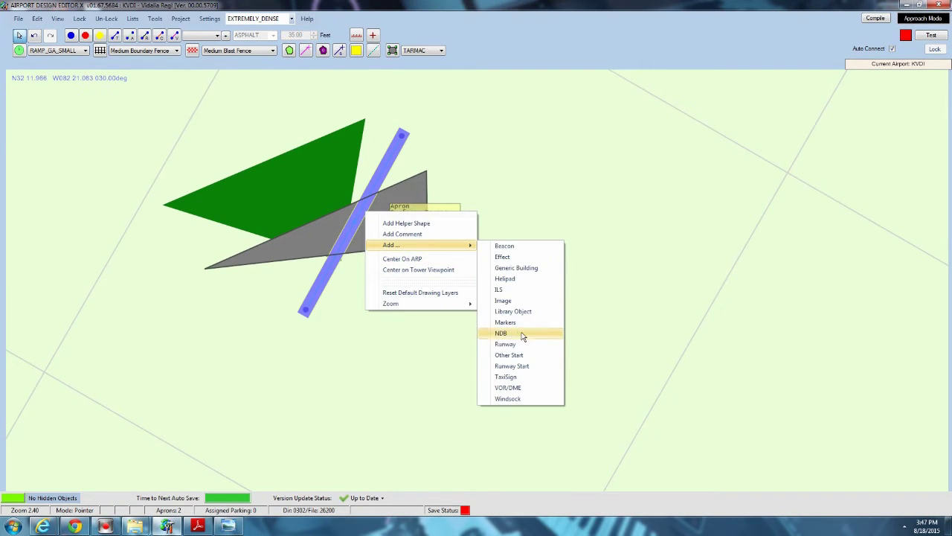
click(520, 344)
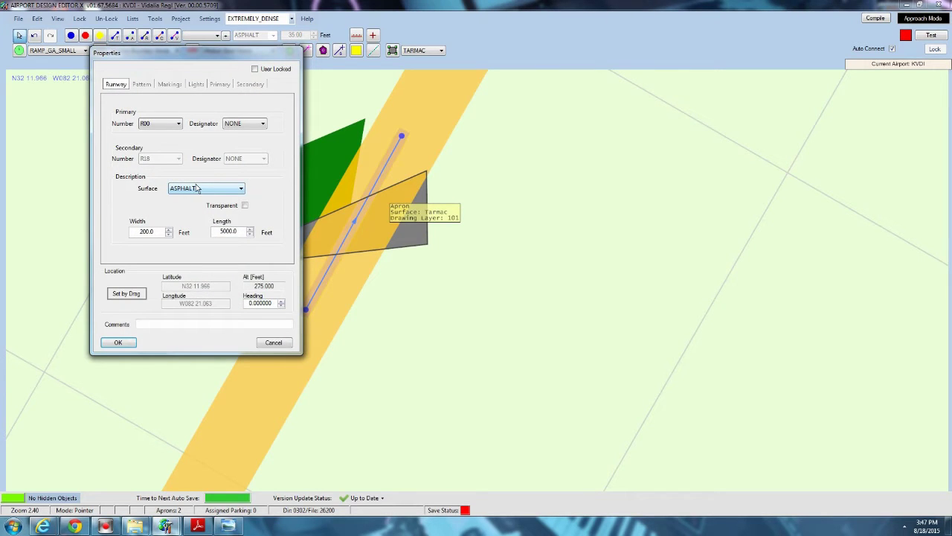
click(197, 188)
click(188, 303)
click(130, 344)
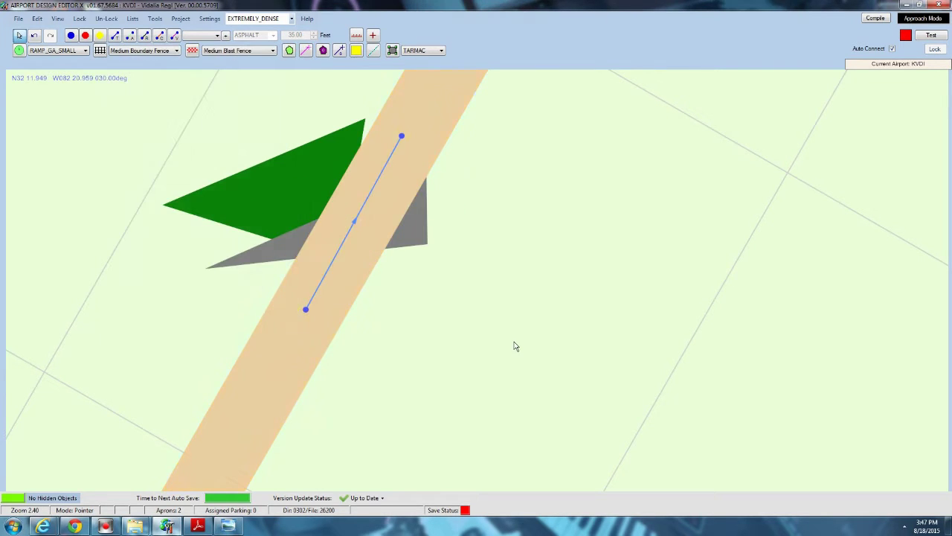
drag(396, 195, 347, 190)
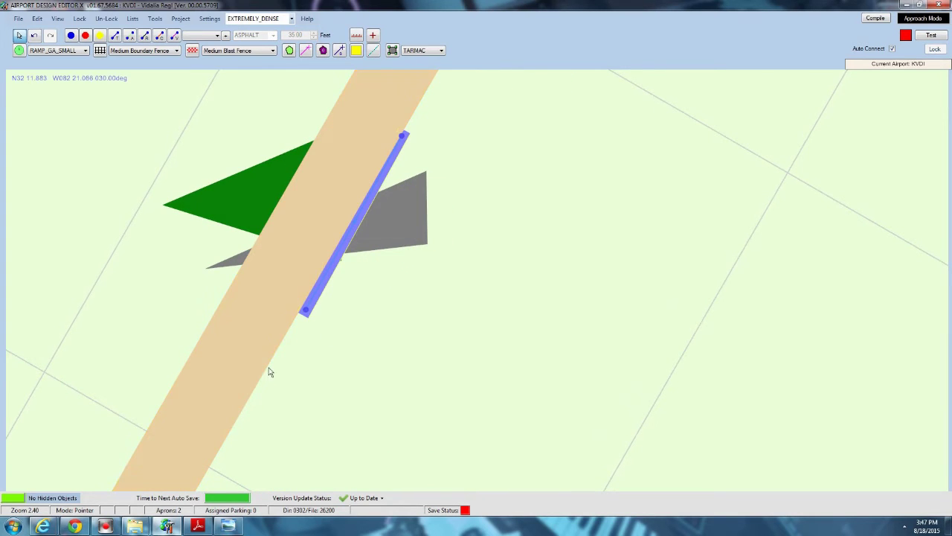
Delete the test runway, taxi link, triangular apron, terrain polygon and leftover link nodes from the blank area.
click(247, 360)
key(Delete)
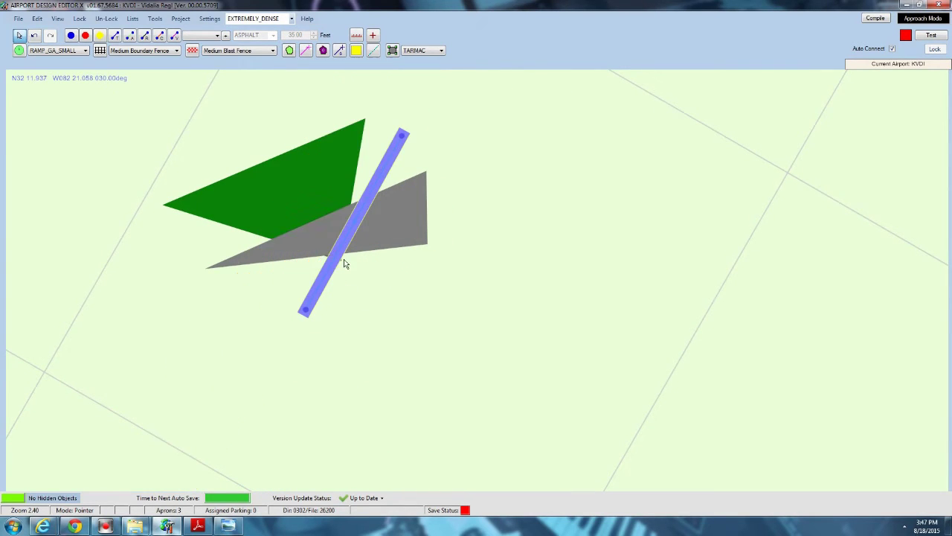
key(Delete)
key(Delete)
key(Delete)
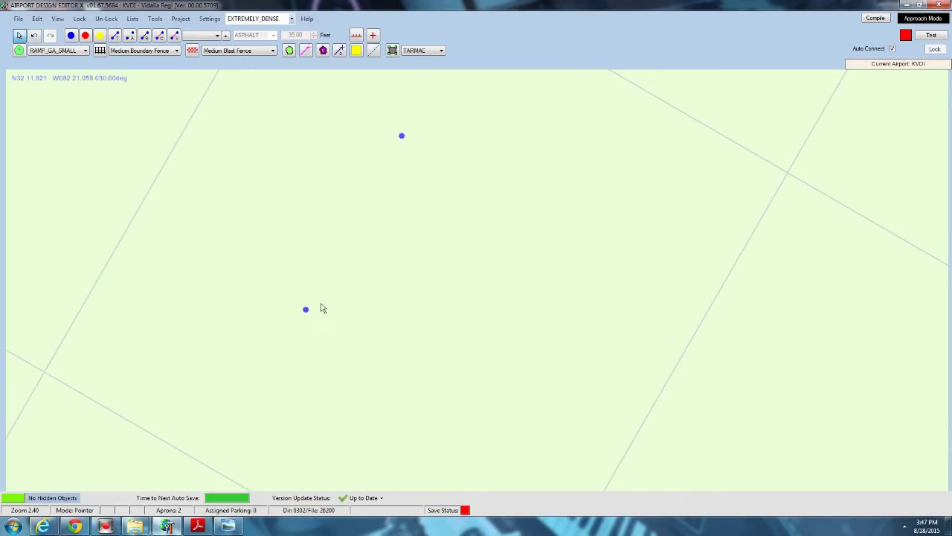
key(Delete)
Examine the airport's runway ends, crossing runways, parallel taxiway and main ramp area against the satellite image.
drag(246, 278, 885, 285)
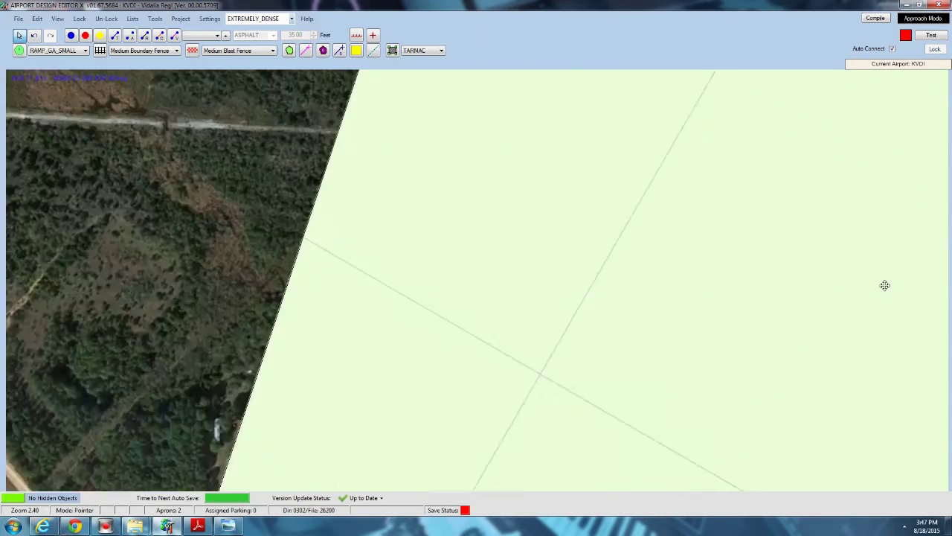
scroll(887, 287, down, 6)
drag(408, 315, 677, 362)
scroll(427, 285, up, 5)
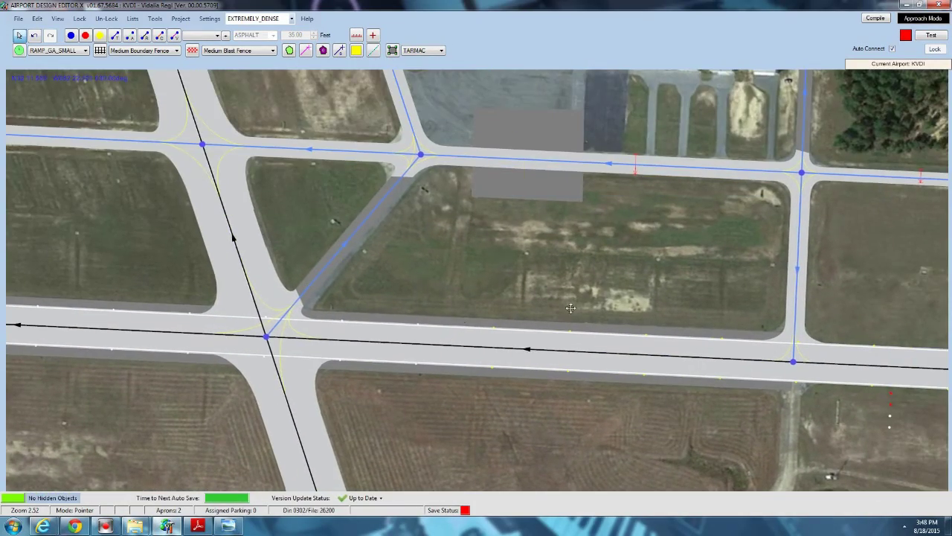
scroll(255, 323, up, 2)
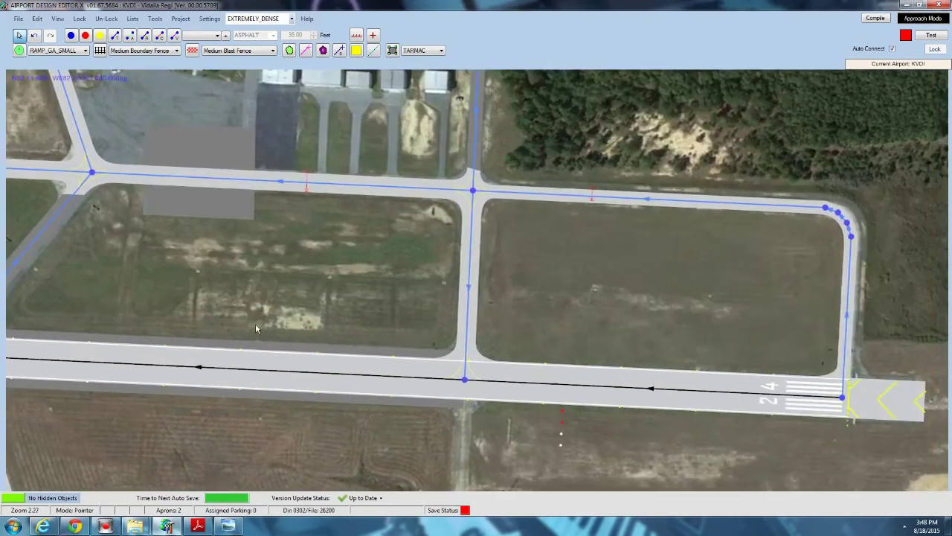
scroll(255, 323, down, 4)
scroll(199, 351, up, 2)
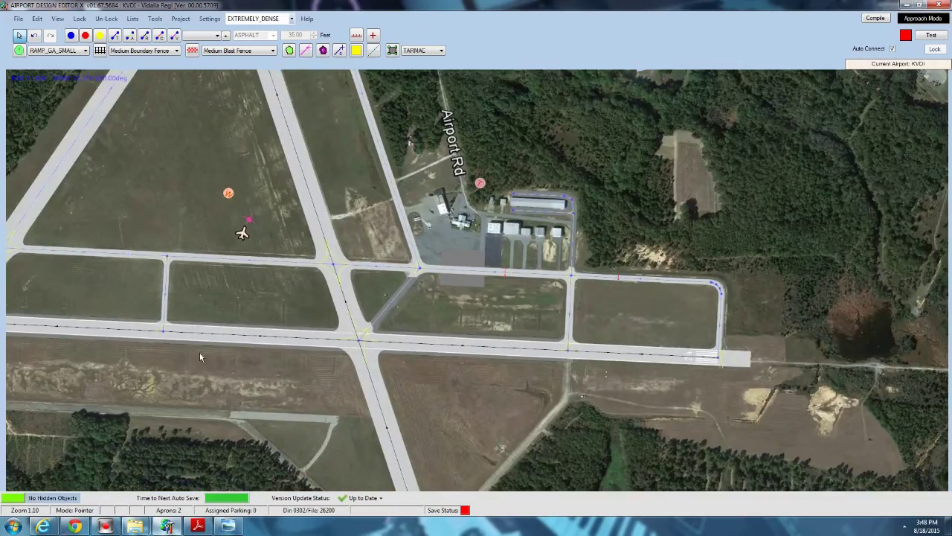
scroll(200, 351, up, 3)
drag(145, 249, 633, 250)
drag(420, 248, 630, 246)
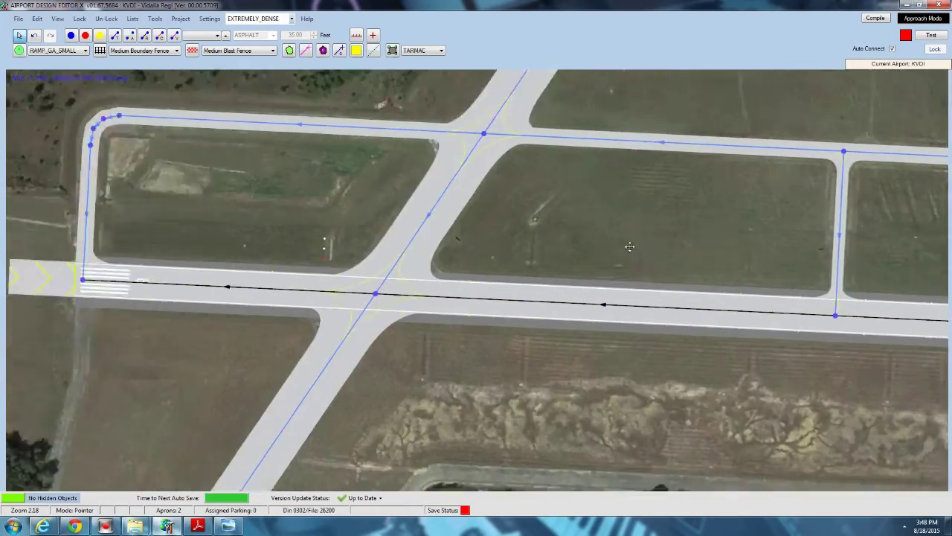
scroll(508, 216, up, 1)
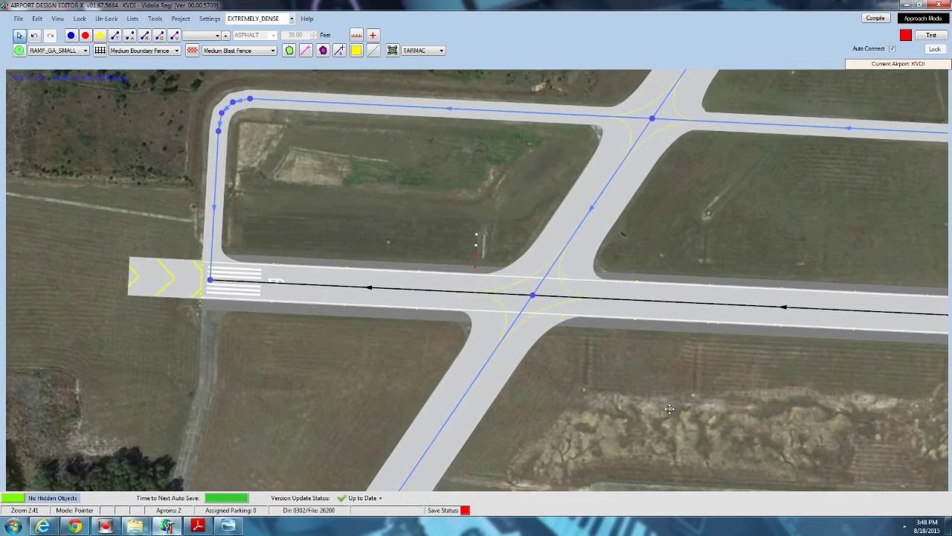
scroll(610, 206, down, 6)
drag(670, 409, 213, 341)
drag(515, 137, 499, 261)
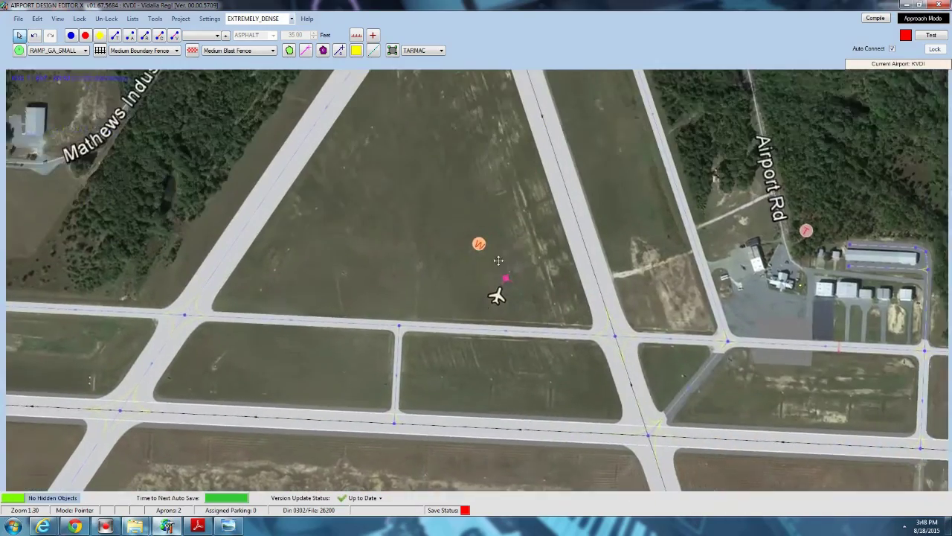
scroll(498, 259, down, 3)
drag(547, 76, 476, 188)
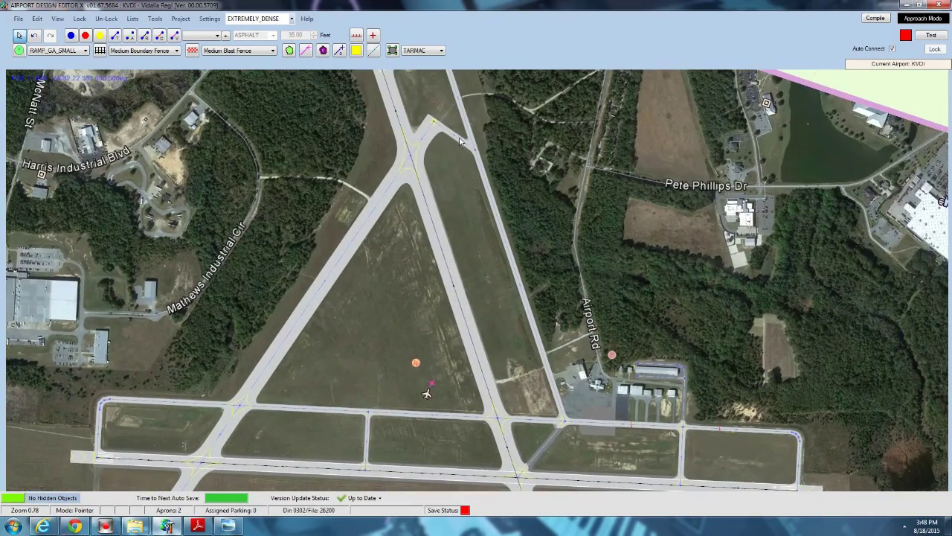
drag(461, 142, 478, 203)
scroll(726, 425, up, 2)
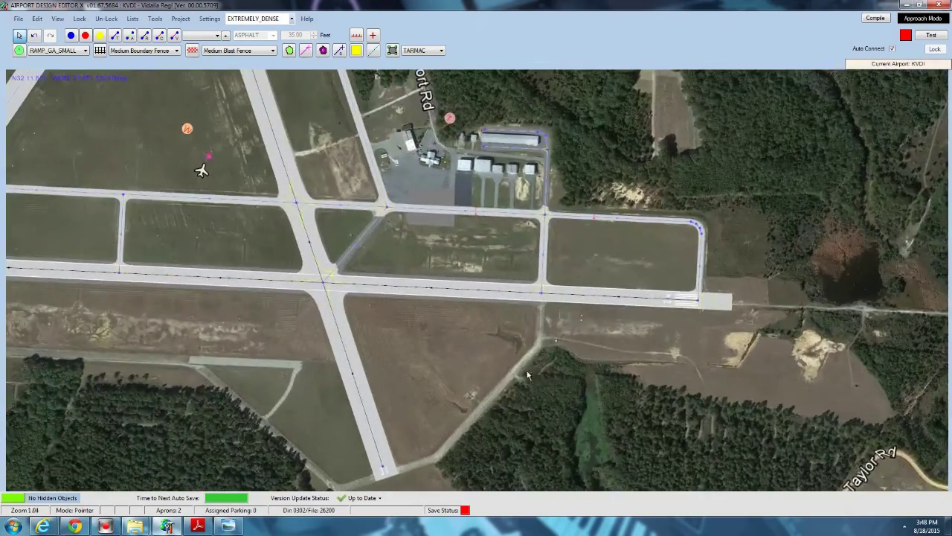
Draw a 30-foot closed taxi link from the connector's runway node south along the road to its bend, and open the link's properties.
scroll(511, 370, up, 4)
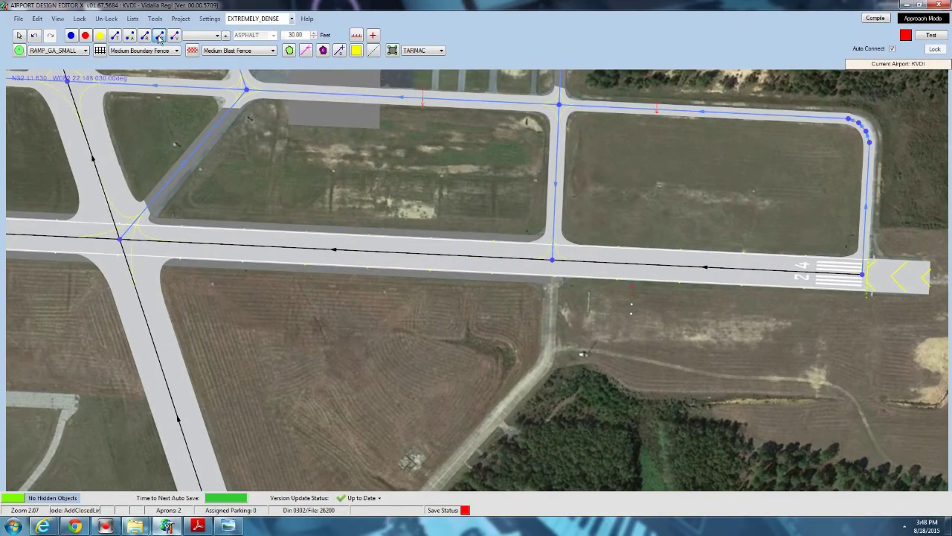
click(159, 36)
scroll(554, 267, up, 4)
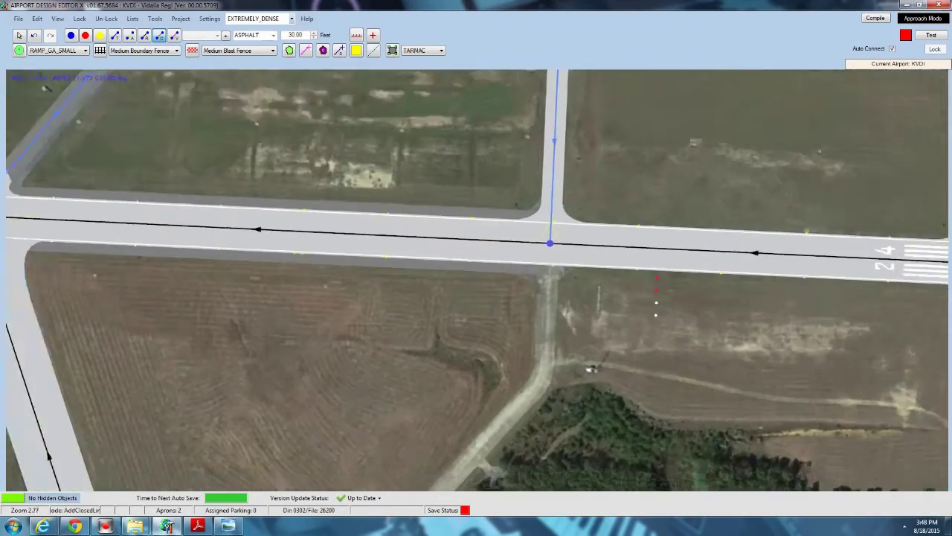
drag(540, 212, 543, 286)
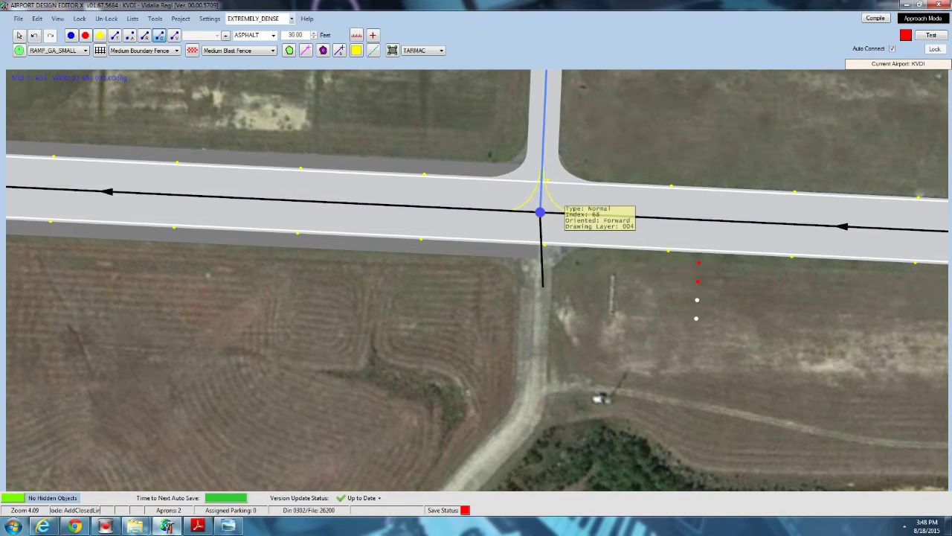
click(527, 414)
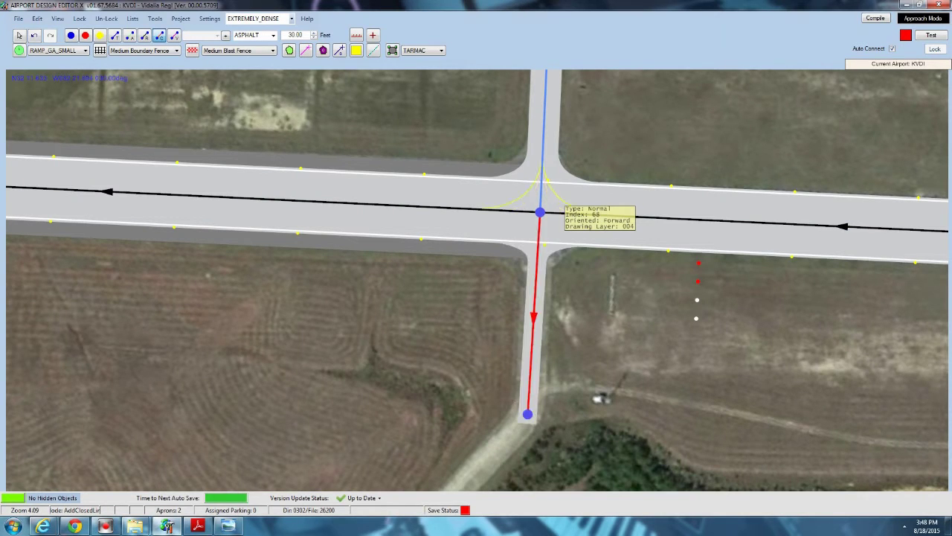
click(19, 36)
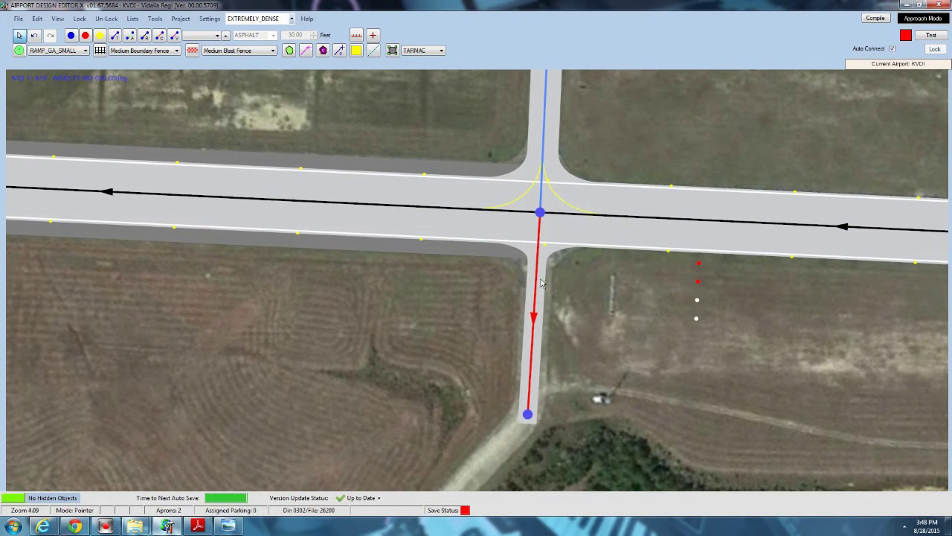
double_click(535, 320)
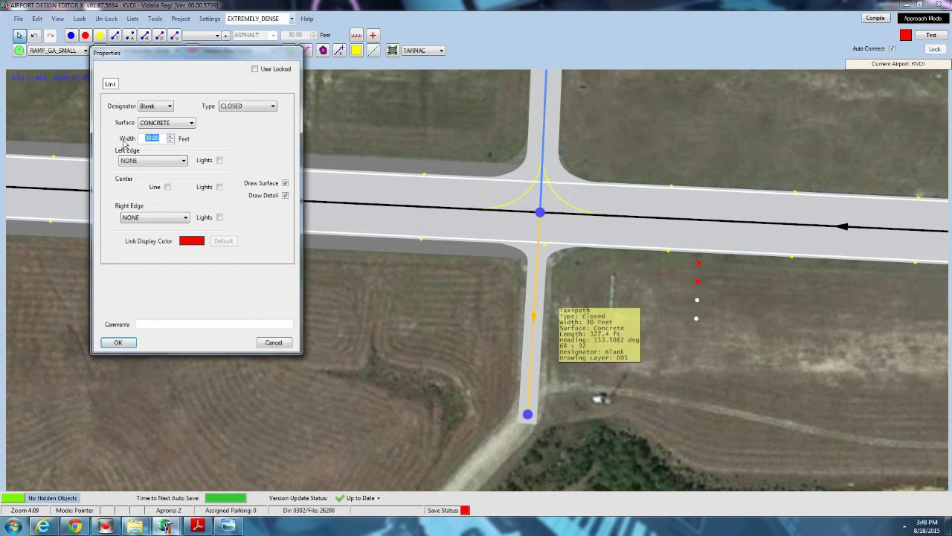
Set the closed taxiway stub south of runway 06/24 to a width of 50 feet with a center line.
click(119, 343)
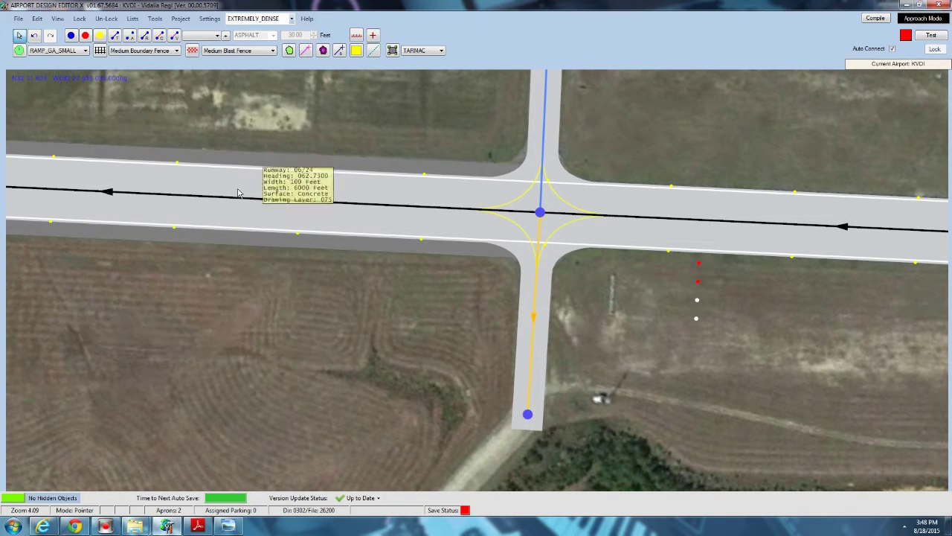
scroll(320, 277, down, 3)
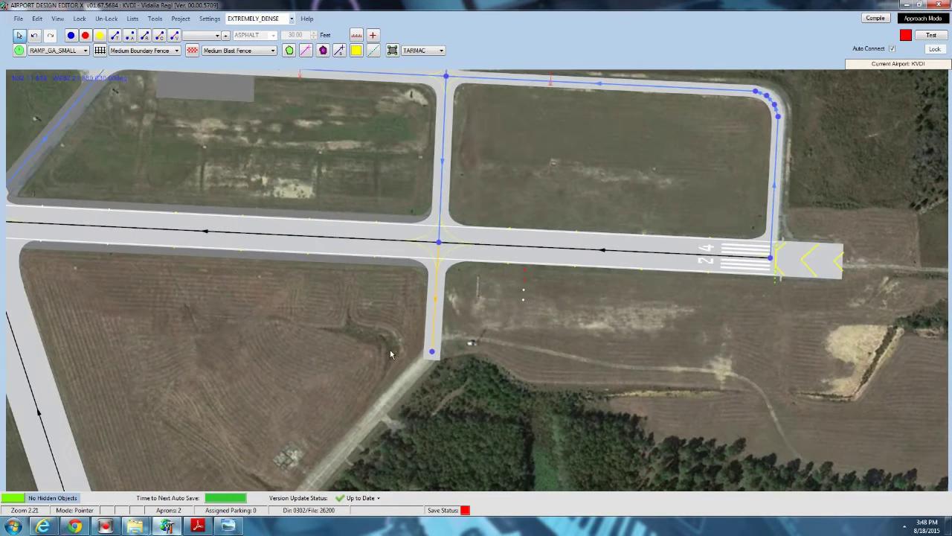
click(160, 36)
right_drag(218, 225, 244, 49)
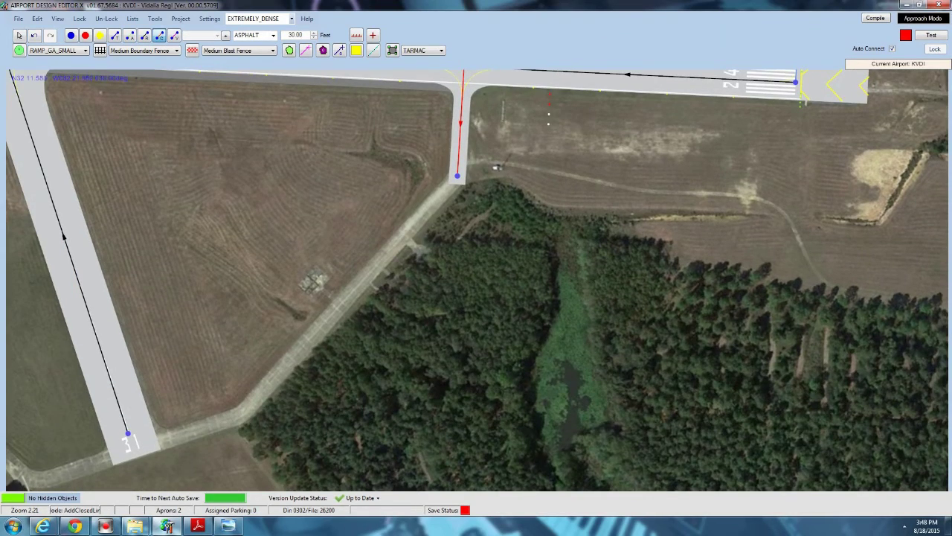
mouse_move(495, 167)
scroll(495, 168, down, 3)
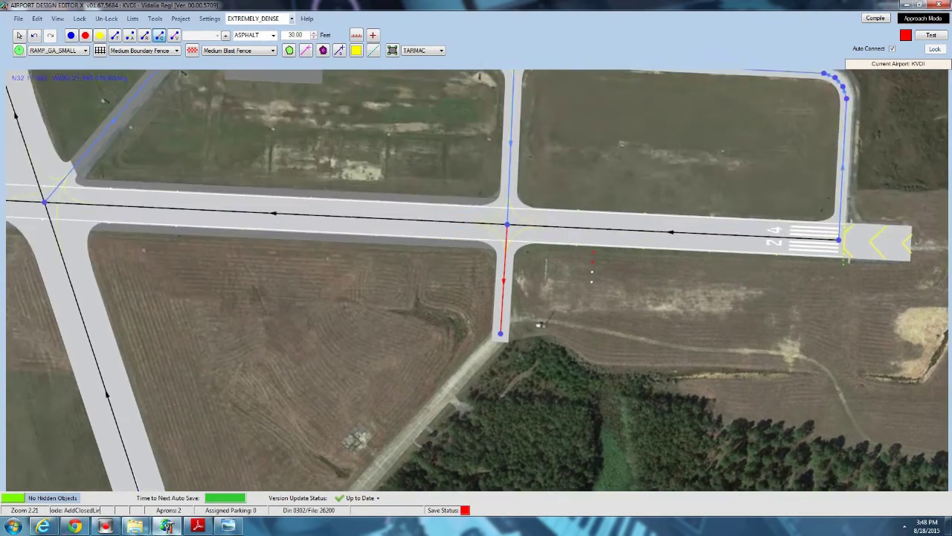
click(20, 35)
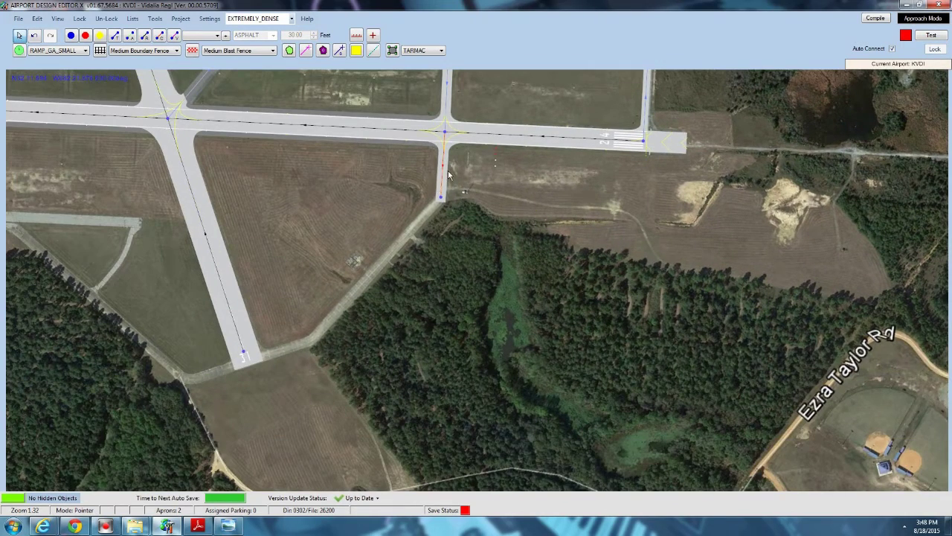
Change the type of the stub link south of runway 06/24 from CLOSED to TAXI.
double_click(446, 175)
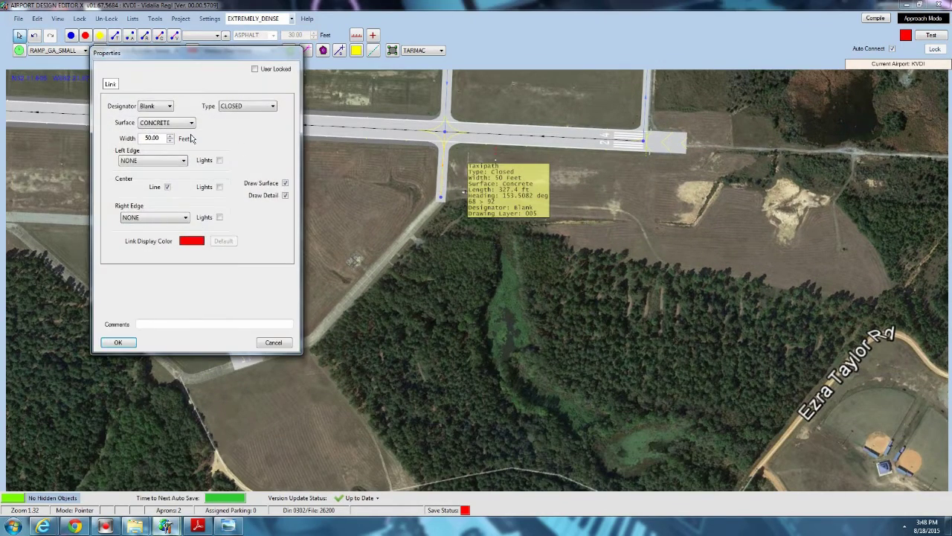
click(272, 105)
click(238, 116)
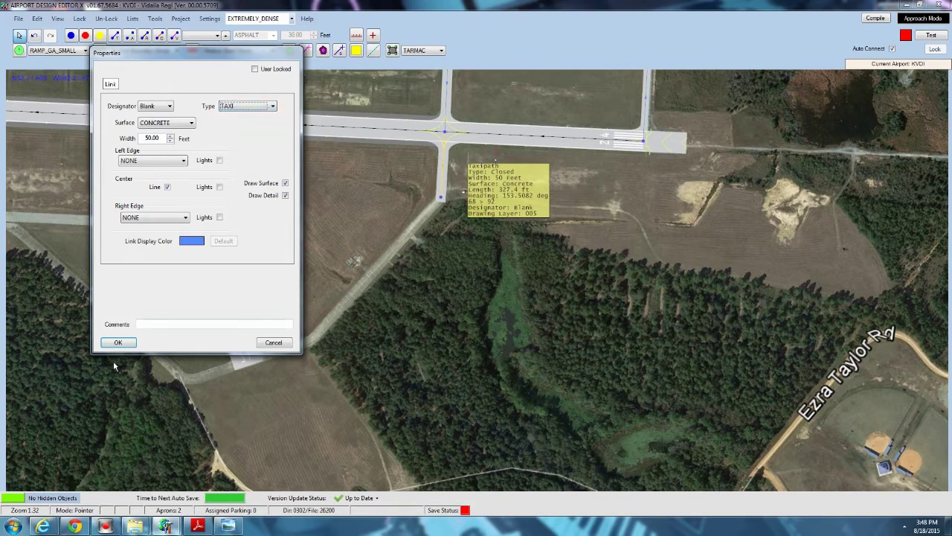
click(119, 343)
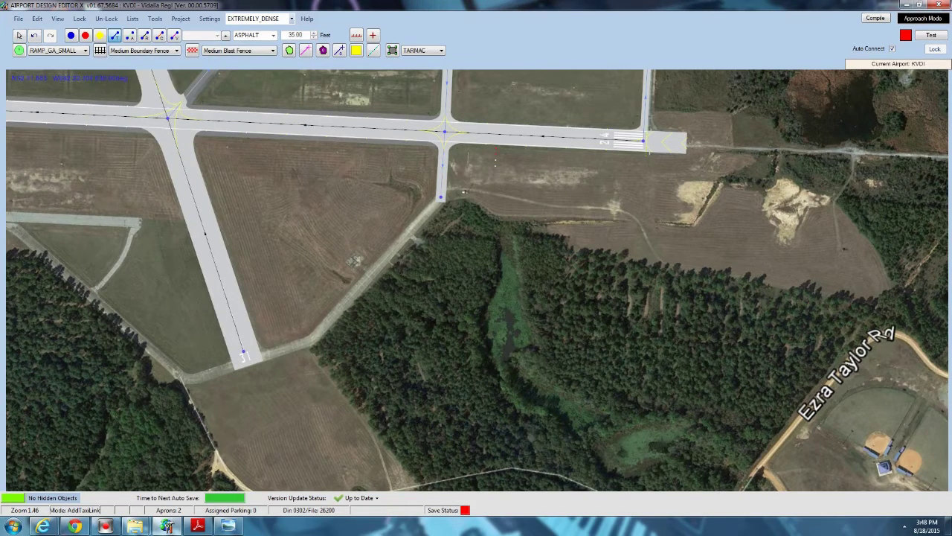
Draw taxi links from the stub's end along the imaged taxiway to the runway 31 end, and align the end node with the pavement.
scroll(312, 195, up, 2)
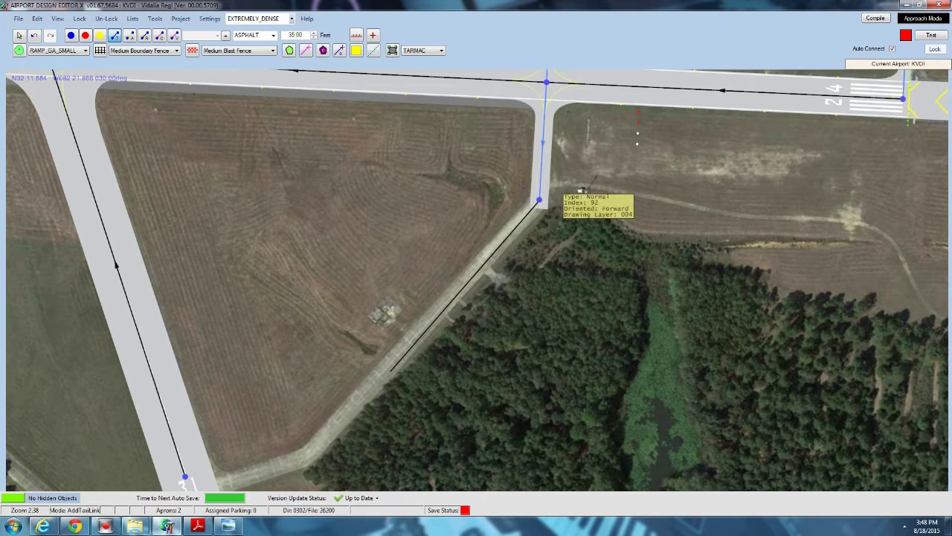
click(307, 456)
right_drag(291, 424, 359, 225)
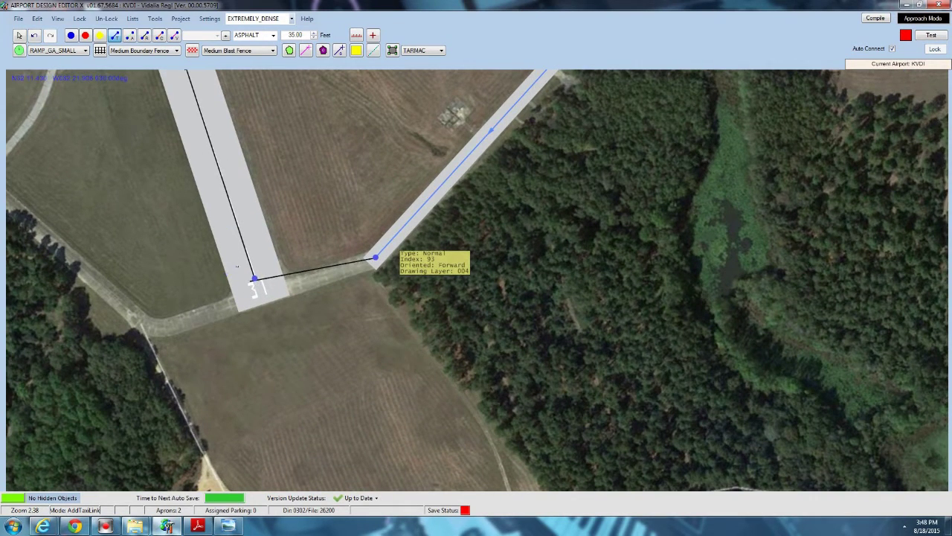
click(256, 277)
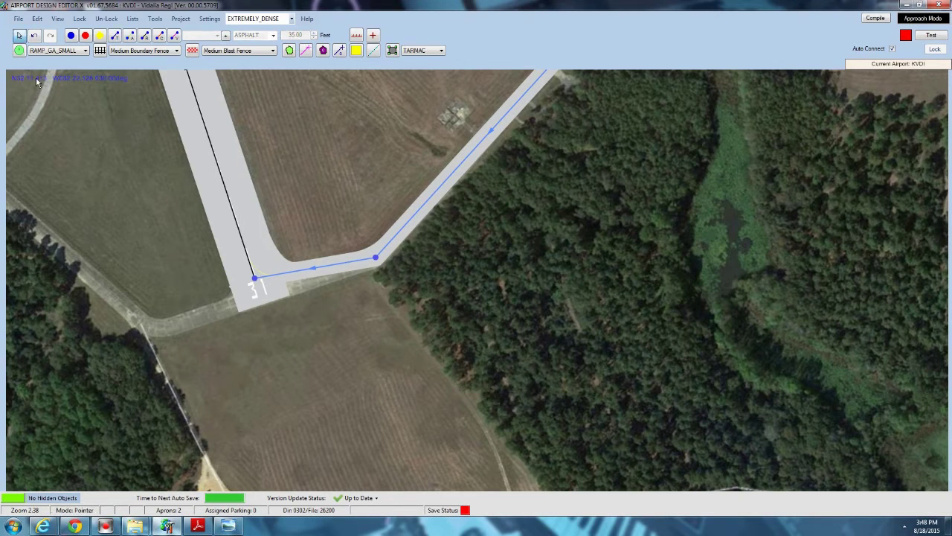
scroll(219, 261, up, 5)
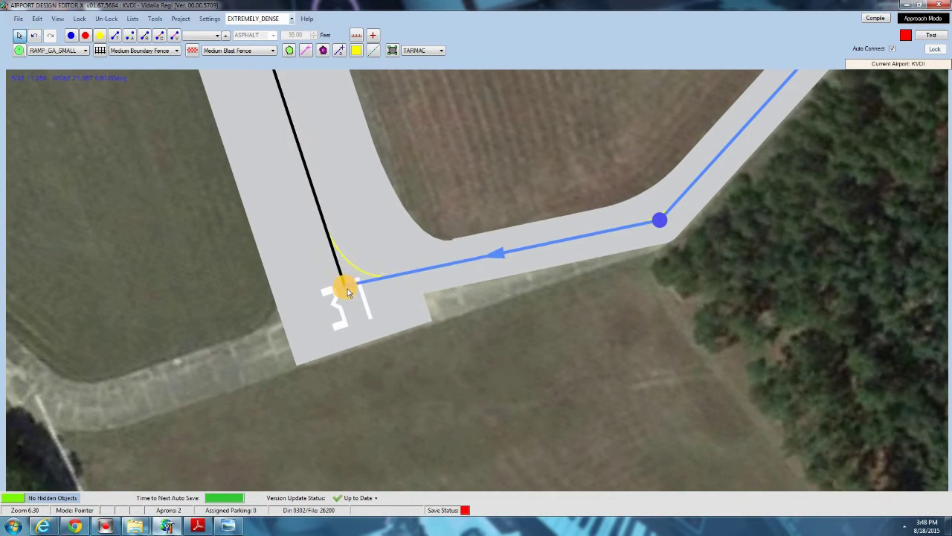
drag(347, 291, 358, 321)
Draw a closed link from the runway 31 node west to the pavement bend, and widen it to match the pavement.
scroll(451, 291, down, 4)
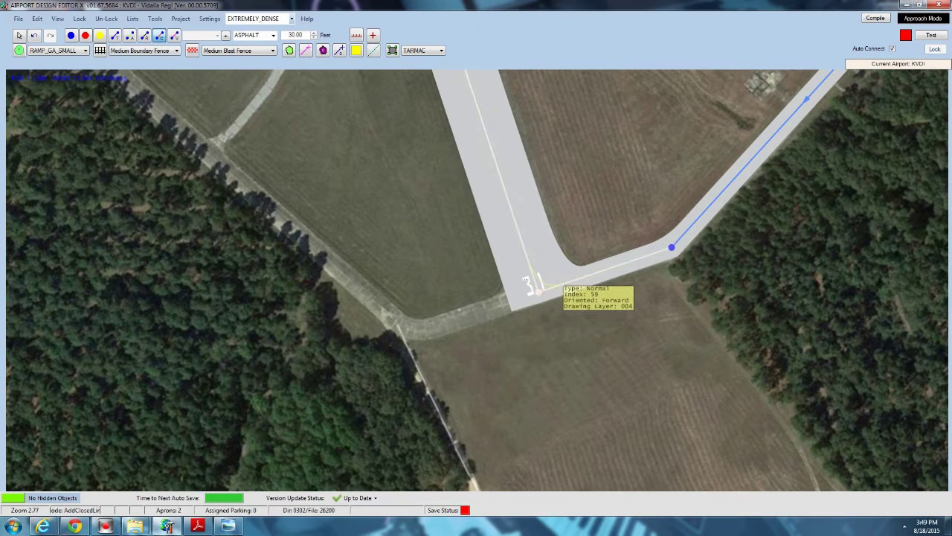
click(427, 329)
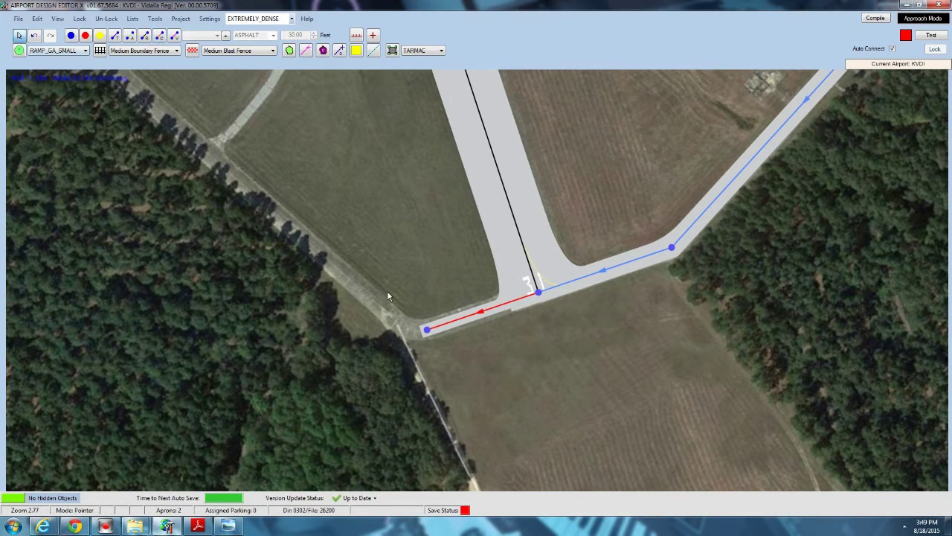
double_click(479, 311)
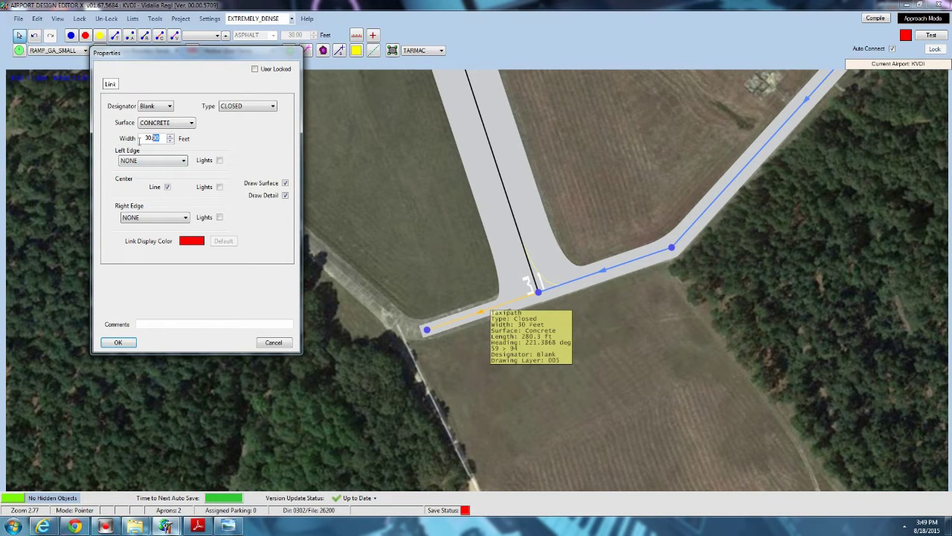
click(119, 343)
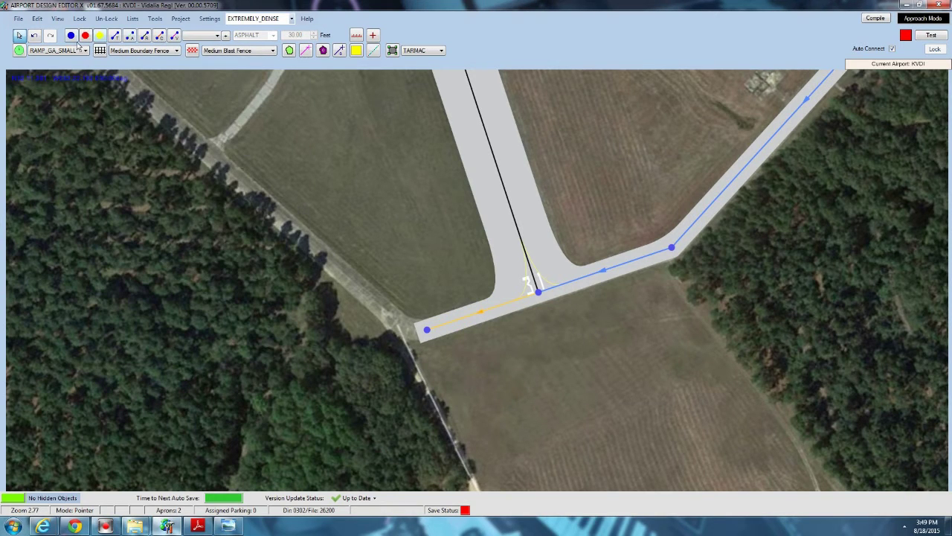
Continue the closed links around the bend and northwest along the old taxiway to the start of the concrete strip.
click(160, 37)
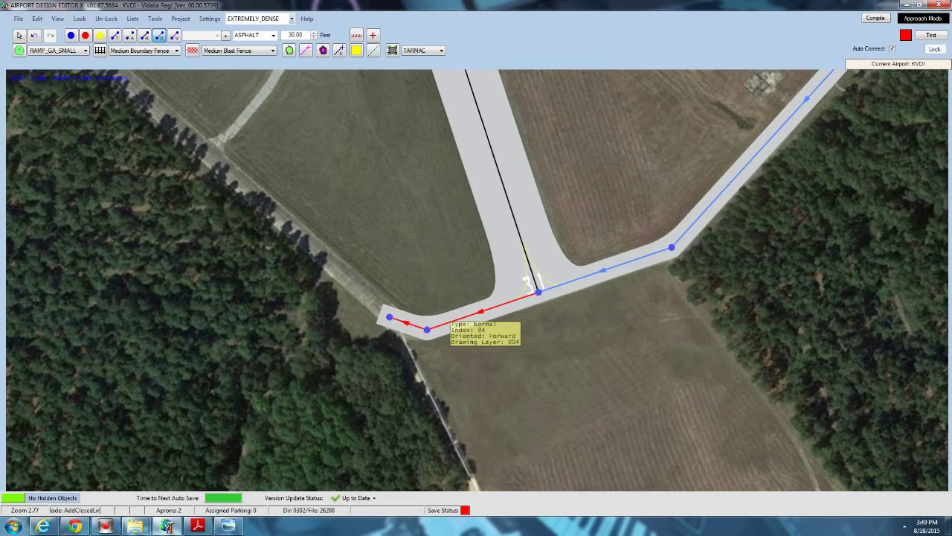
click(390, 317)
key(Left)
key(Left)
key(Left)
key(Left)
key(Left)
key(Left)
key(Left)
key(Left)
key(Left)
key(Left)
key(Left)
key(Left)
key(Left)
key(Left)
key(Left)
key(Left)
key(Left)
key(Left)
key(Left)
key(Left)
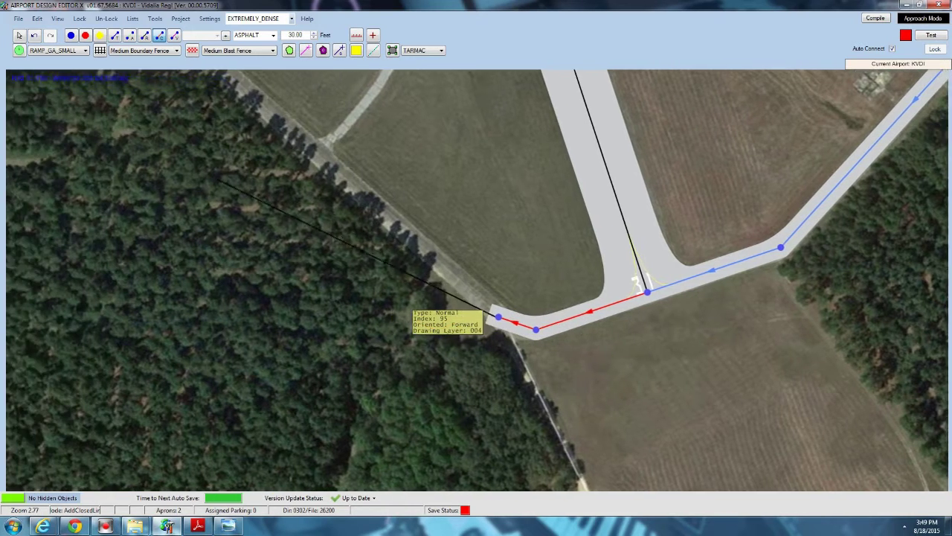
key(Up)
key(Up)
key(Up)
key(Up)
key(Up)
key(Up)
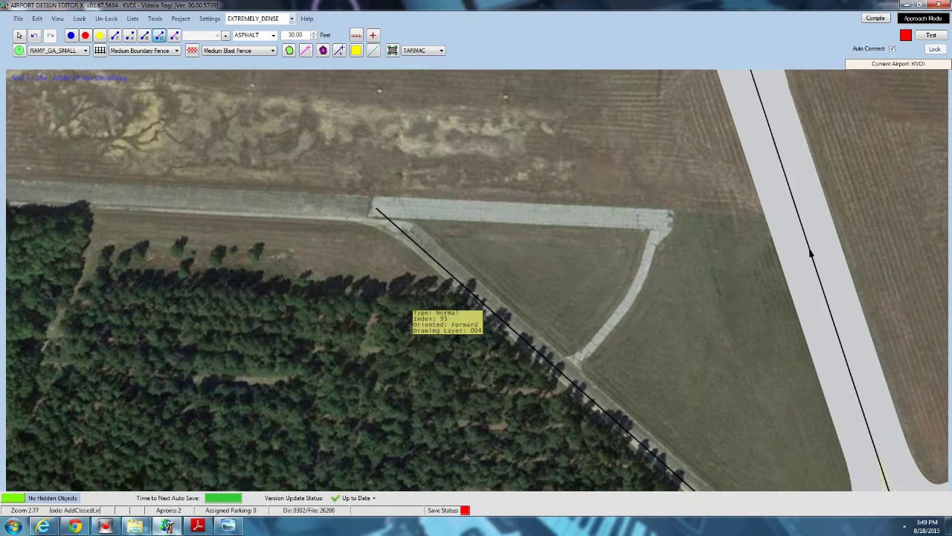
click(377, 208)
right_click(374, 204)
scroll(433, 292, down, 3)
drag(422, 285, 406, 292)
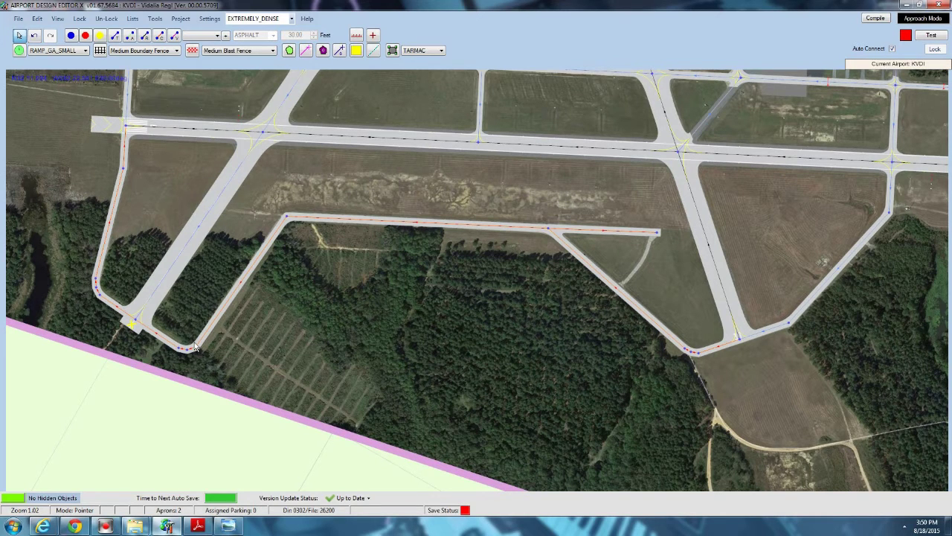
Insert three nodes close together on the westernmost closed taxiway, just below its bend near the runway end.
mouse_move(636, 236)
scroll(384, 247, up, 3)
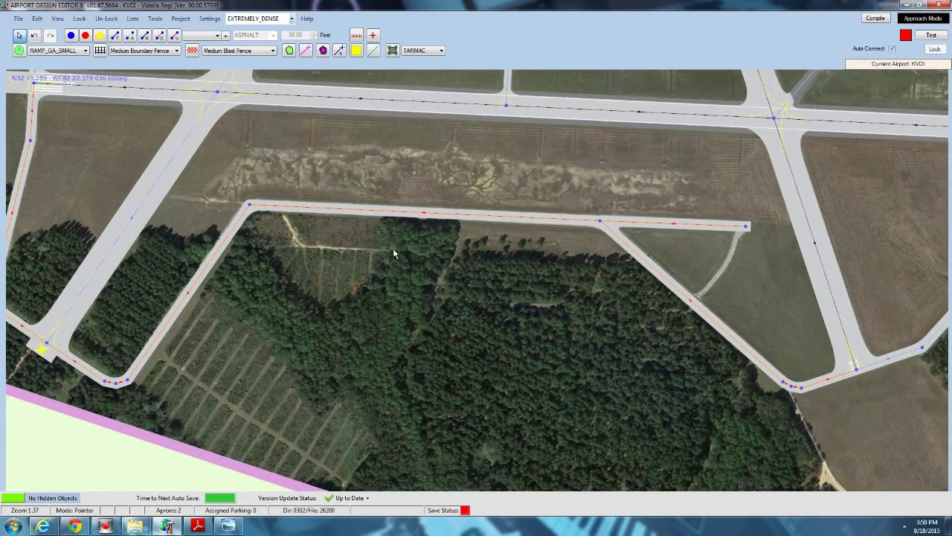
scroll(613, 266, up, 1)
drag(613, 265, 826, 275)
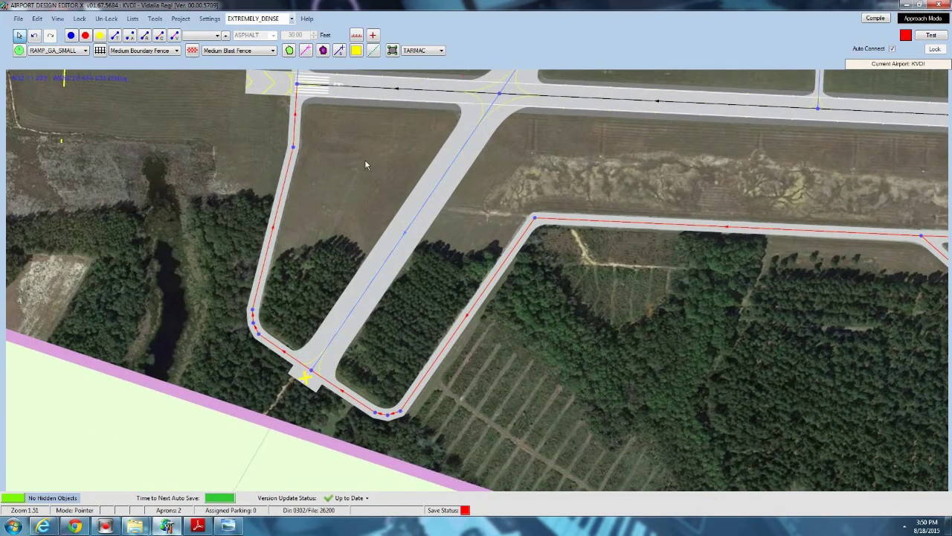
drag(745, 345, 610, 345)
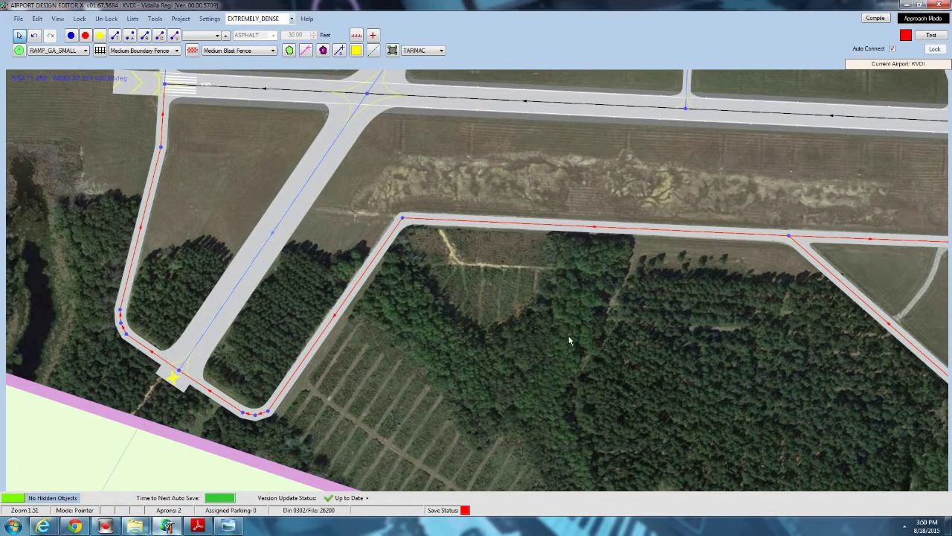
scroll(184, 220, up, 8)
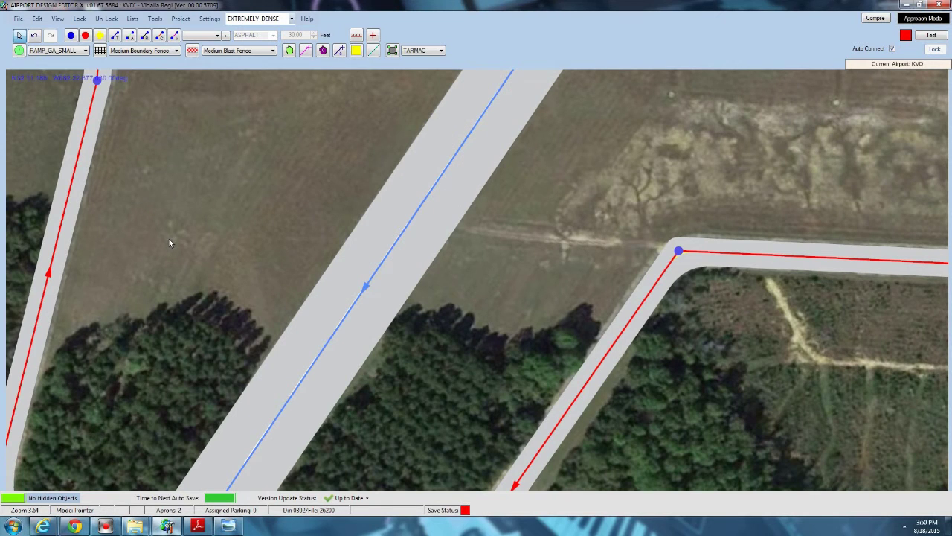
scroll(178, 229, up, 8)
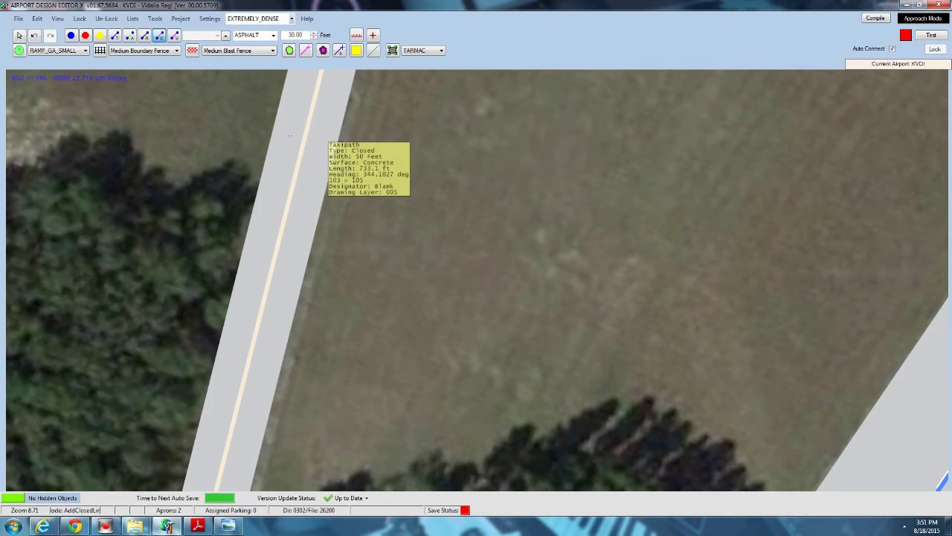
click(301, 151)
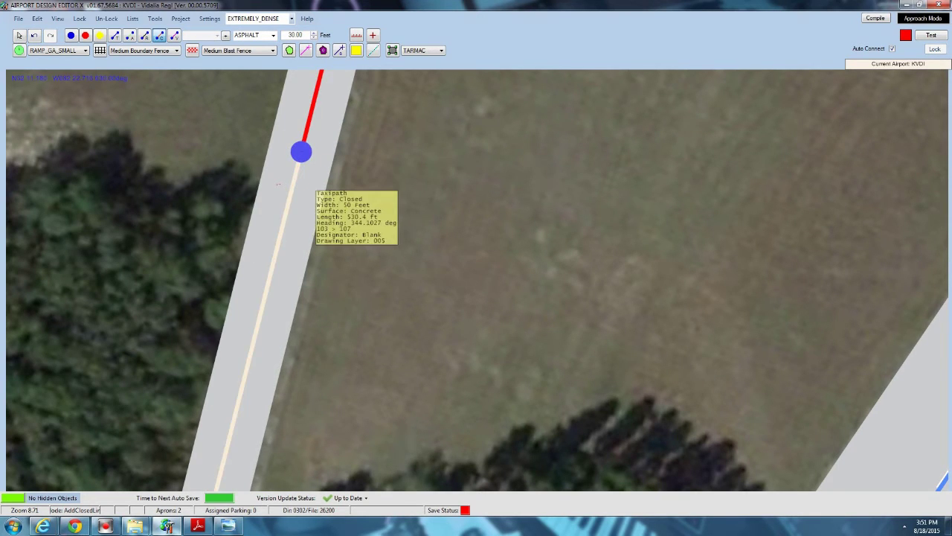
click(289, 200)
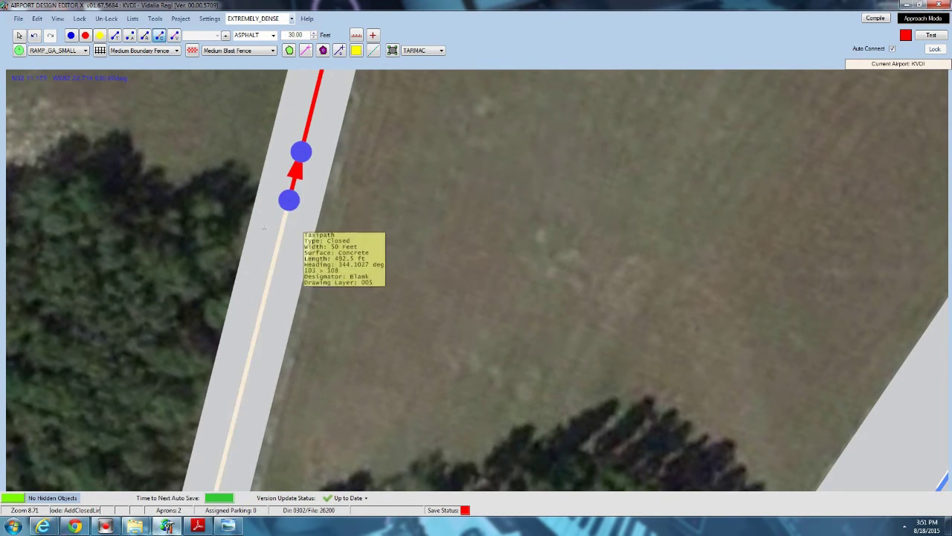
click(276, 248)
Insert two neighbouring nodes on the long closed taxiway running parallel to the runway, east of its corner.
drag(459, 251, 229, 242)
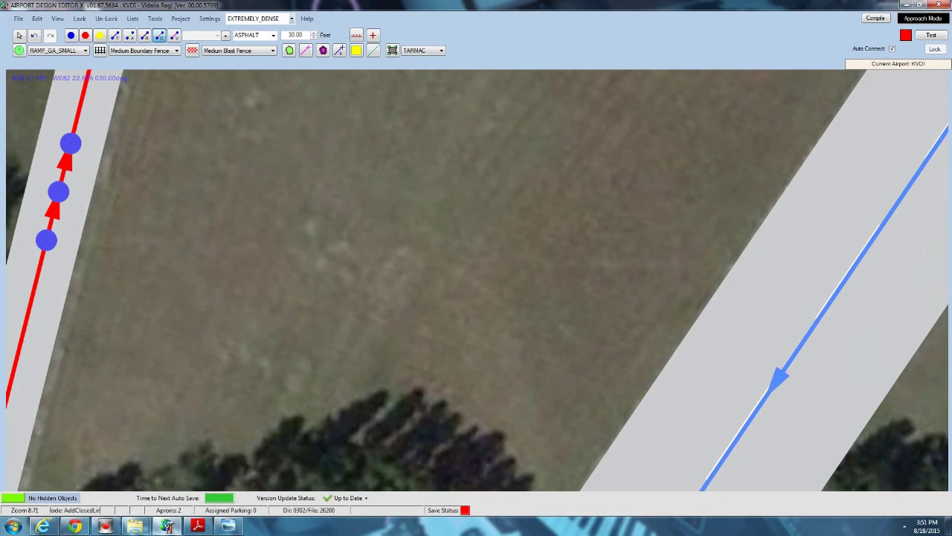
right_drag(480, 253, 201, 155)
scroll(201, 155, down, 2)
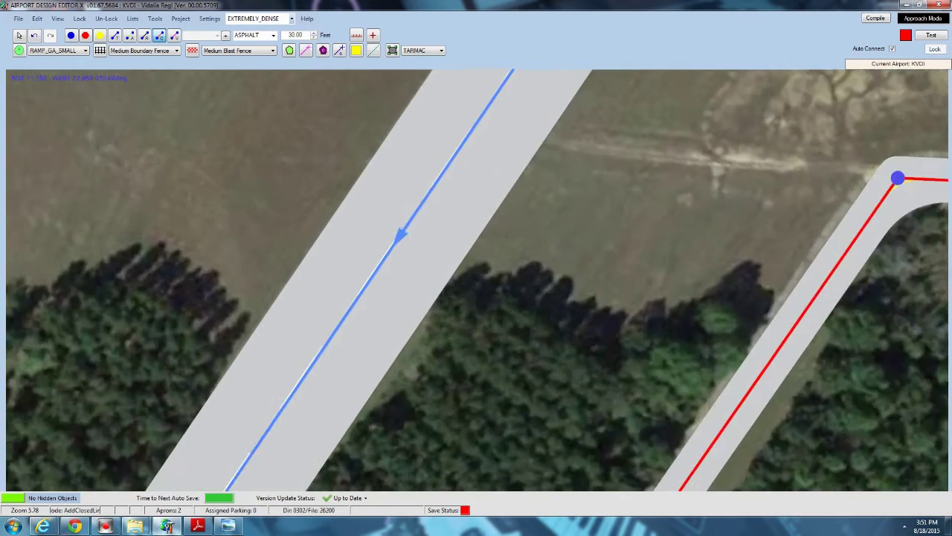
right_drag(705, 173, 280, 177)
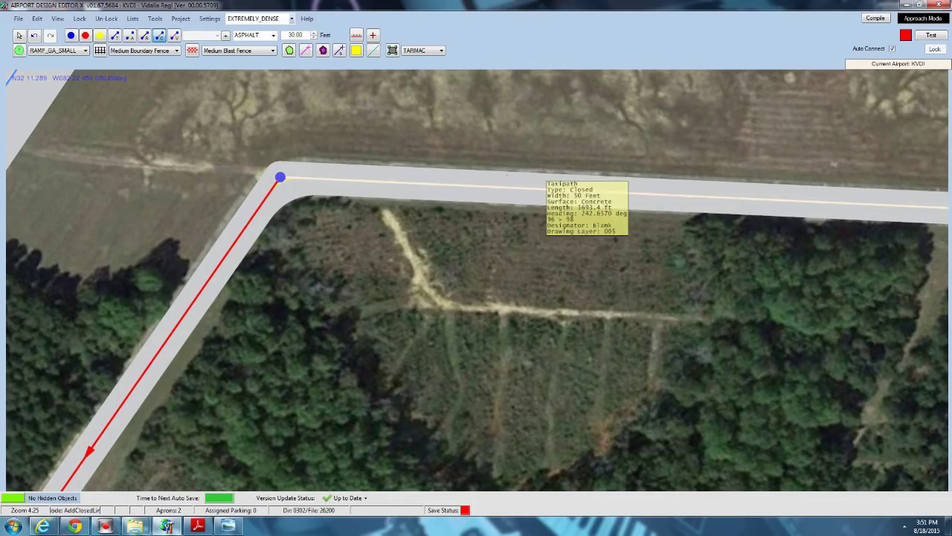
click(521, 188)
click(582, 191)
Delete the middle of the three inserted nodes on the westernmost closed taxiway to open a gap in it.
right_drag(655, 245, 148, 202)
scroll(148, 203, down, 1)
scroll(89, 179, down, 8)
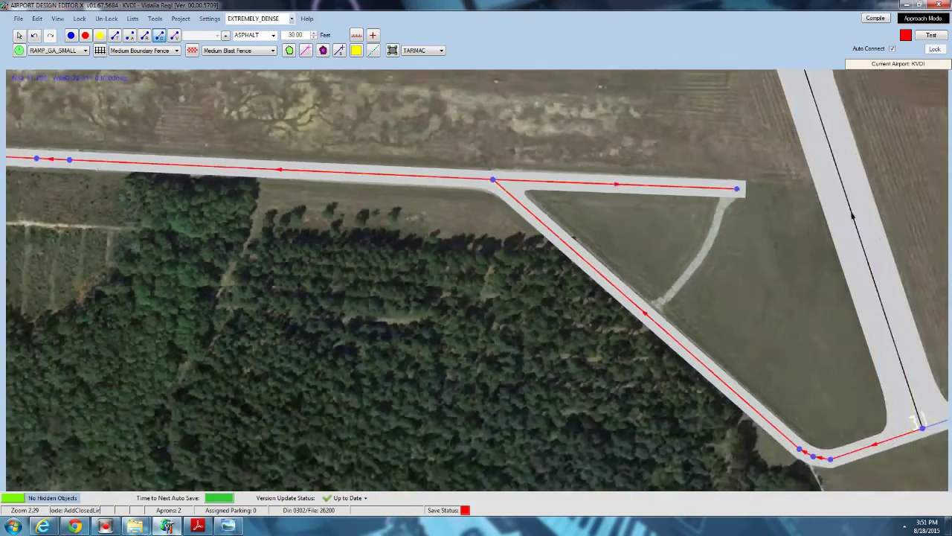
right_drag(366, 324, 541, 308)
scroll(534, 305, down, 3)
click(19, 36)
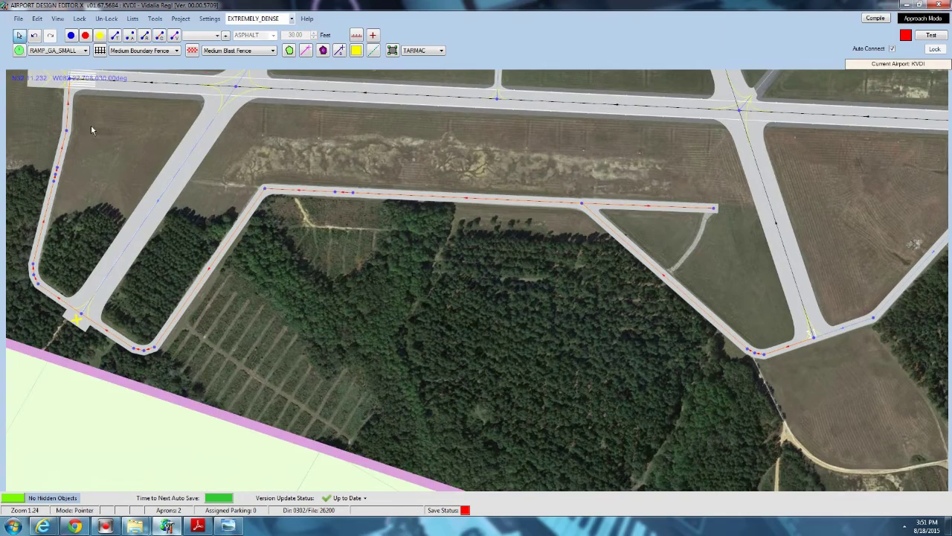
scroll(139, 232, up, 5)
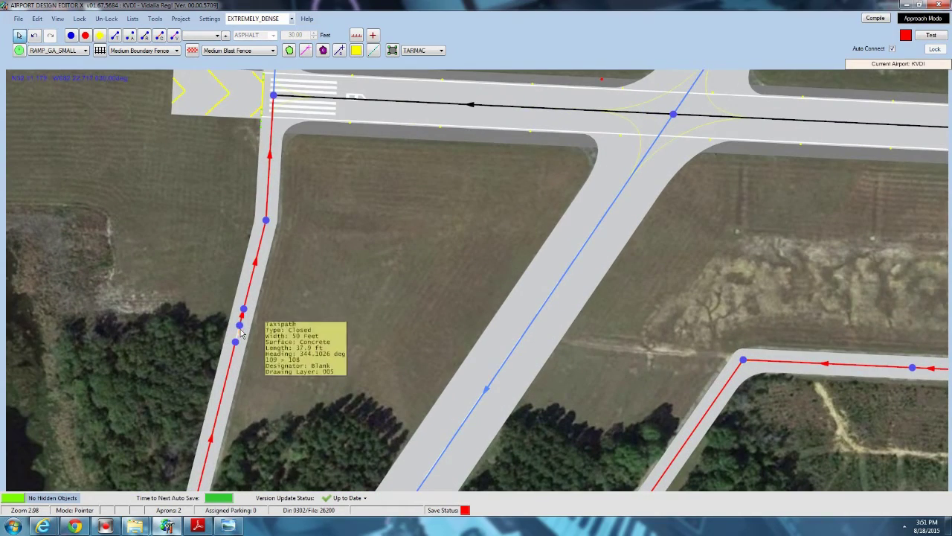
click(240, 326)
key(Delete)
Delete the short closed link between the two inserted nodes on the taxiway parallel to the runway.
right_drag(731, 382, 349, 312)
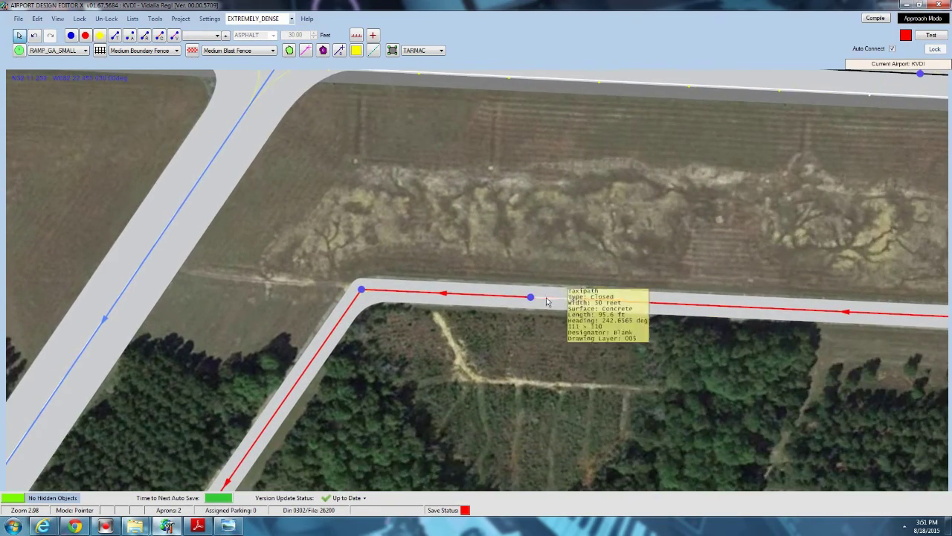
click(555, 299)
key(Delete)
right_drag(286, 261, 286, 262)
scroll(286, 262, down, 3)
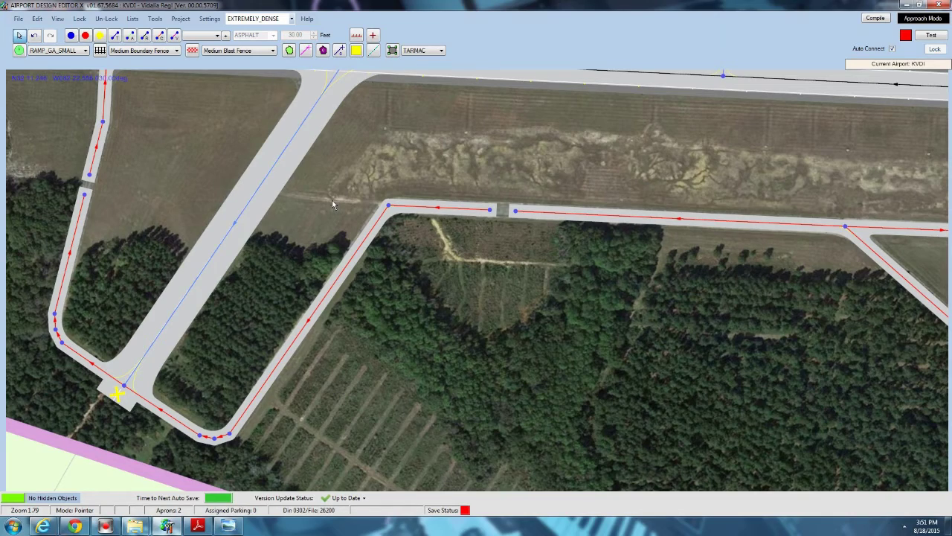
Close the gap in the westernmost closed taxiway by merging the two facing end nodes into one.
scroll(75, 190, up, 6)
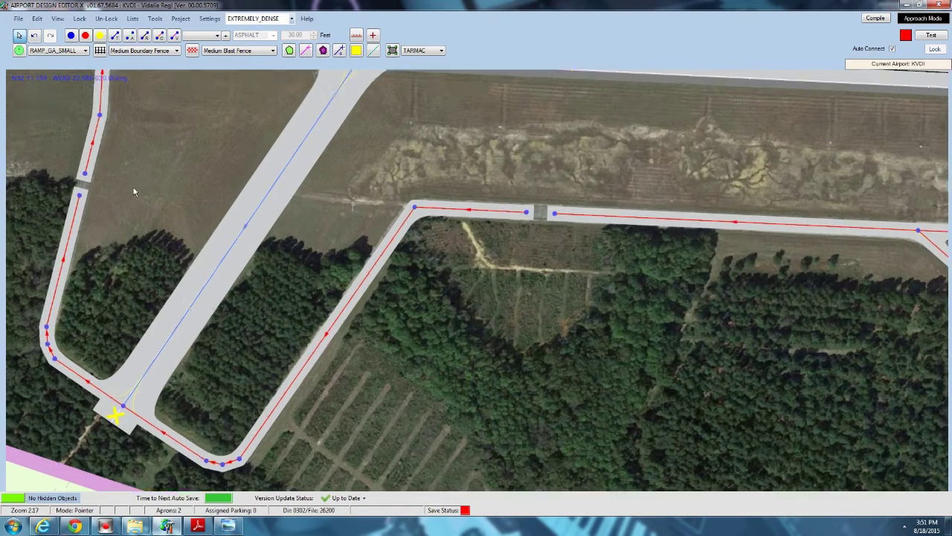
scroll(213, 257, up, 9)
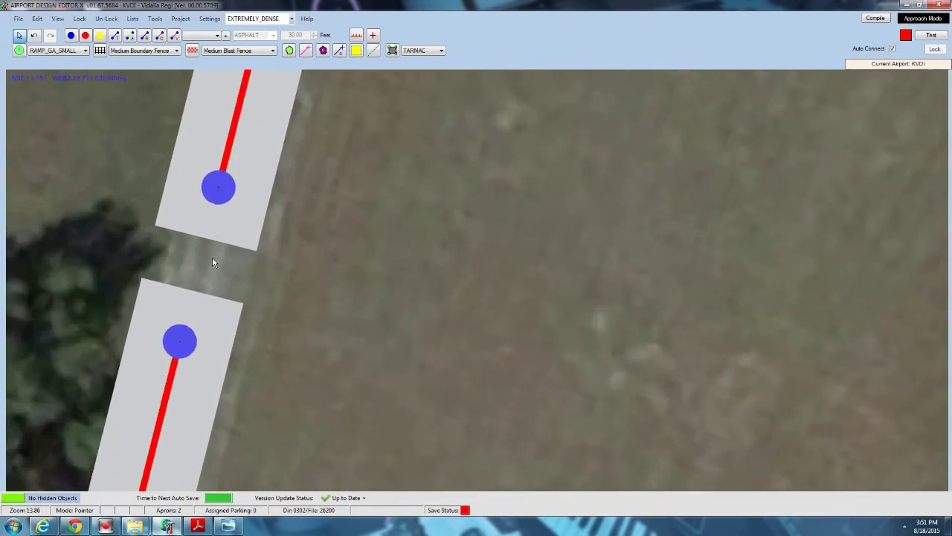
drag(143, 444, 212, 177)
drag(360, 165, 342, 423)
drag(302, 360, 315, 263)
drag(250, 370, 277, 275)
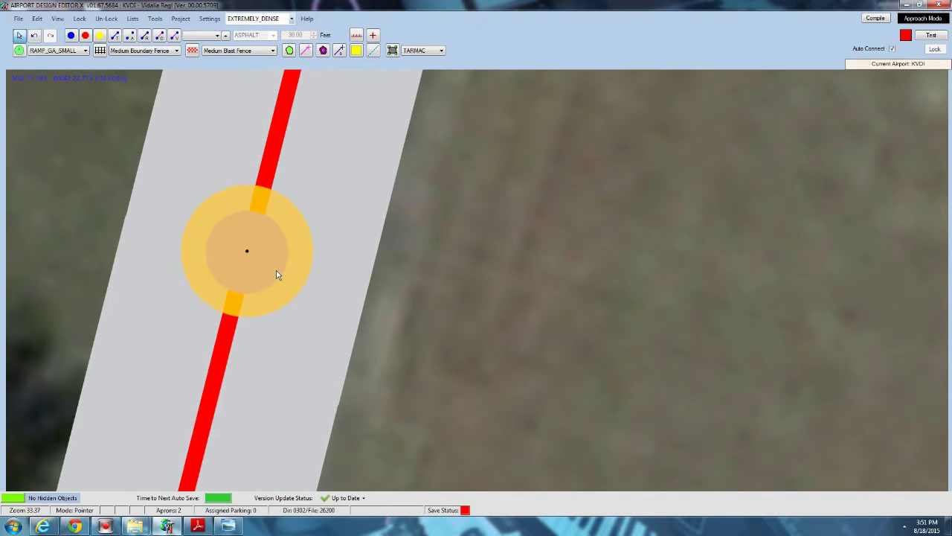
scroll(304, 283, up, 5)
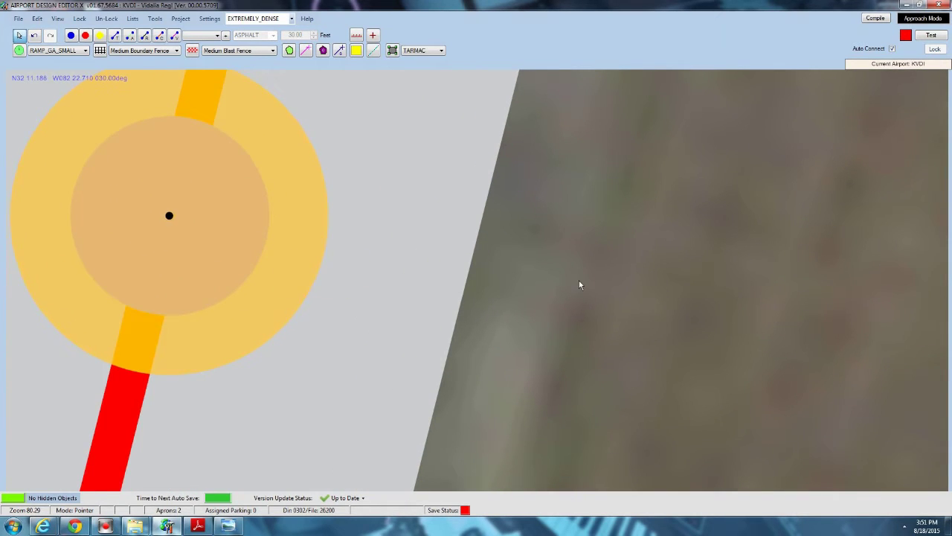
scroll(581, 282, down, 10)
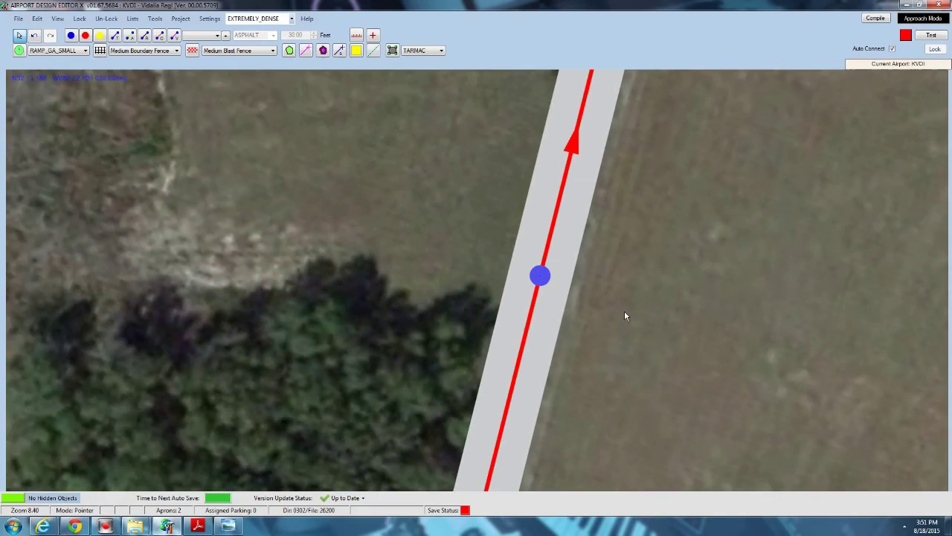
drag(669, 355, 185, 312)
scroll(185, 311, down, 5)
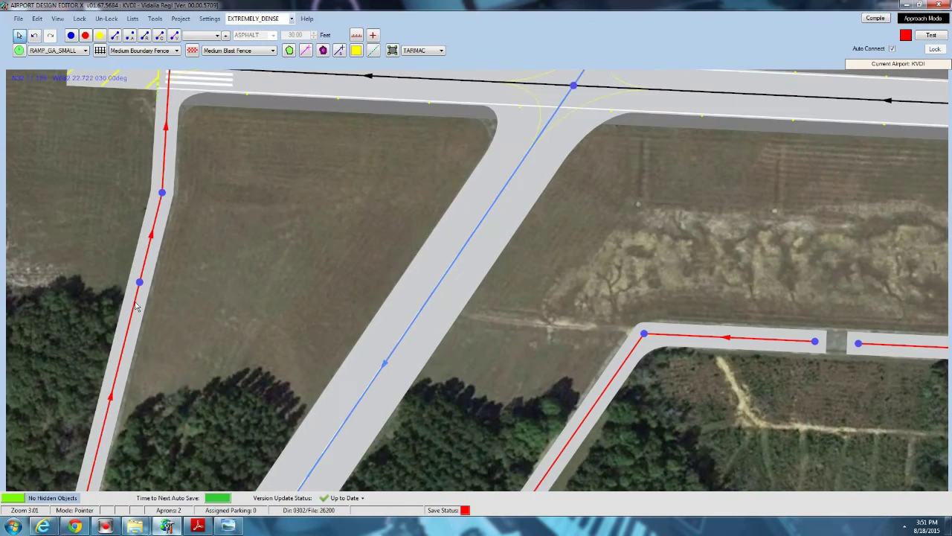
Rejoin the closed taxiway parallel to the runway by moving the end node east of its corner onto the facing node.
drag(209, 381, 197, 206)
scroll(206, 145, down, 2)
scroll(159, 318, down, 2)
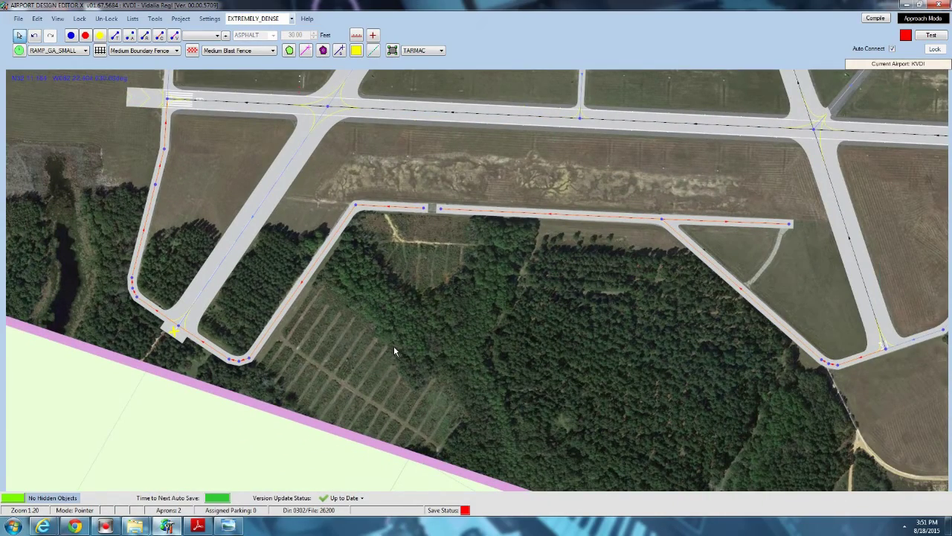
scroll(439, 260, up, 3)
drag(434, 234, 432, 315)
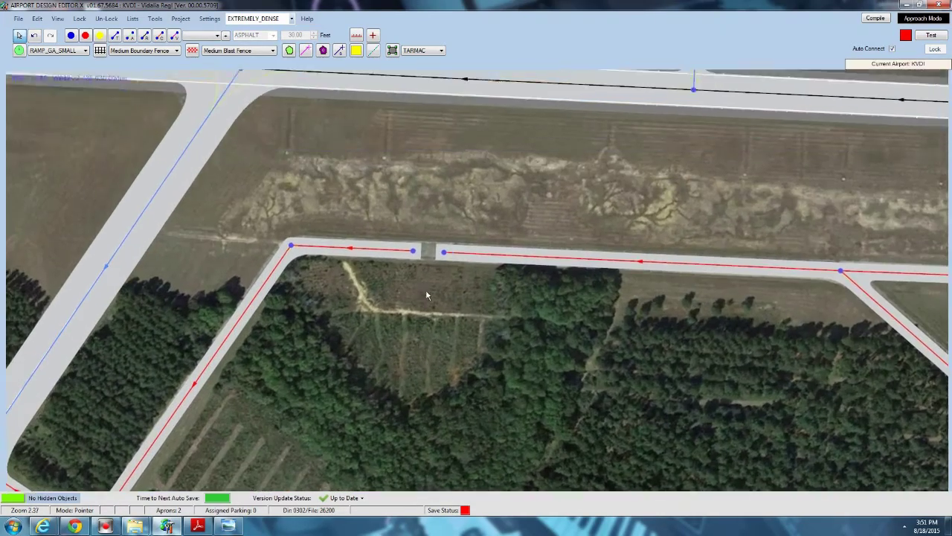
scroll(433, 240, up, 8)
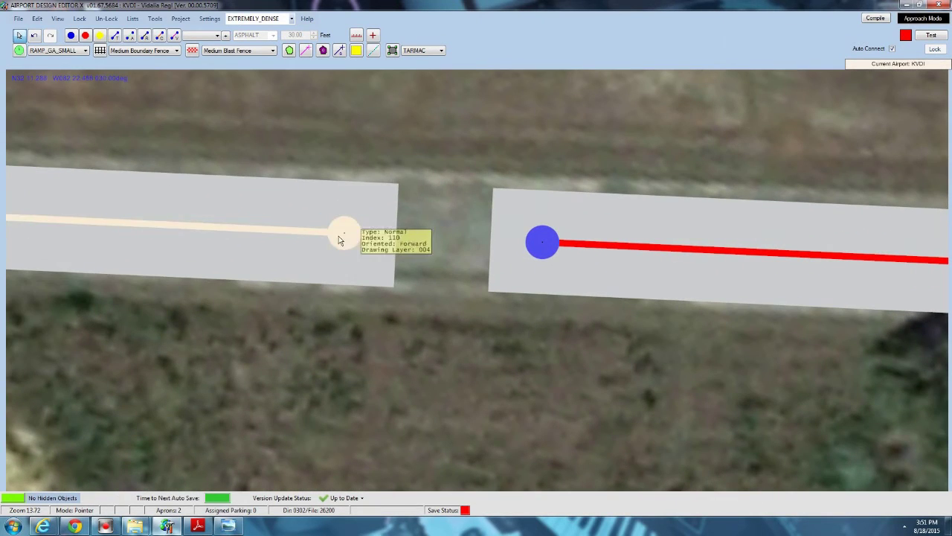
drag(338, 236, 426, 238)
scroll(535, 254, up, 12)
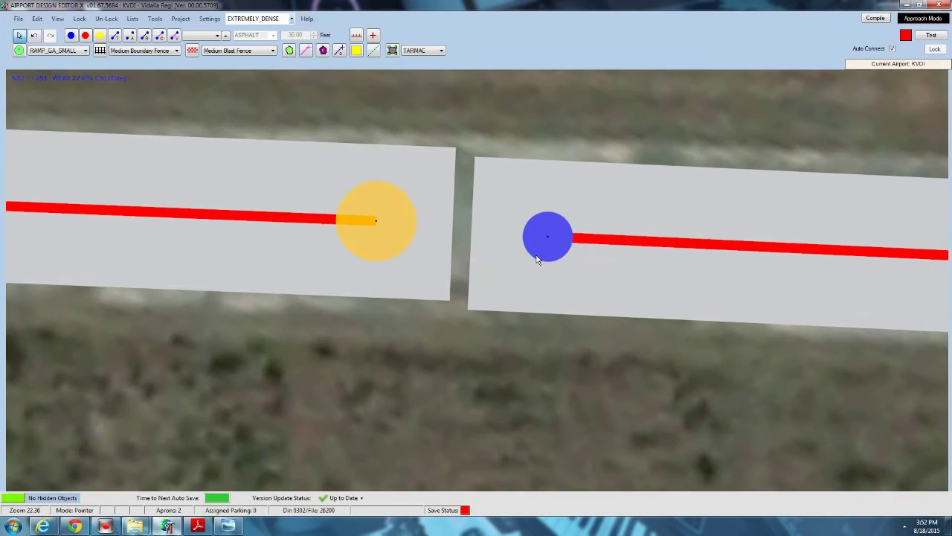
drag(216, 203, 349, 224)
drag(549, 233, 310, 219)
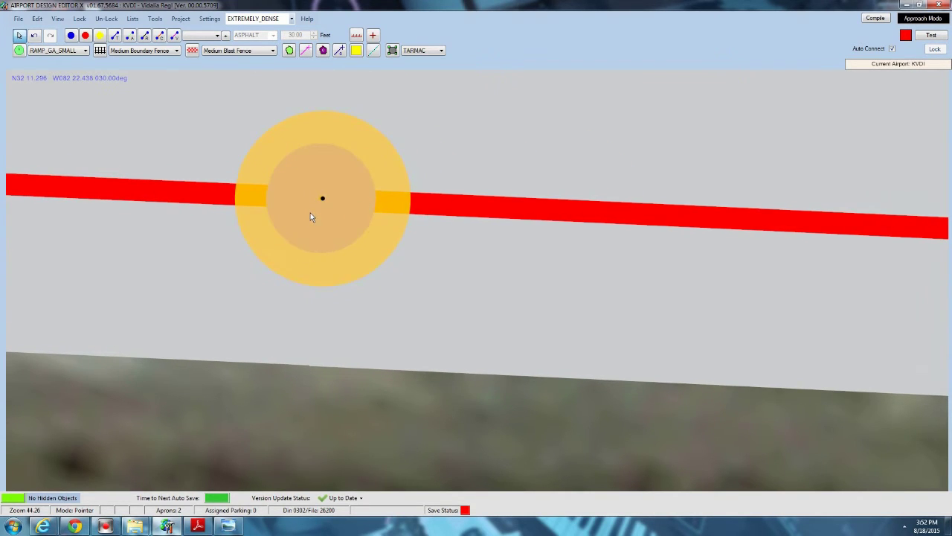
scroll(322, 268, down, 5)
scroll(155, 141, down, 8)
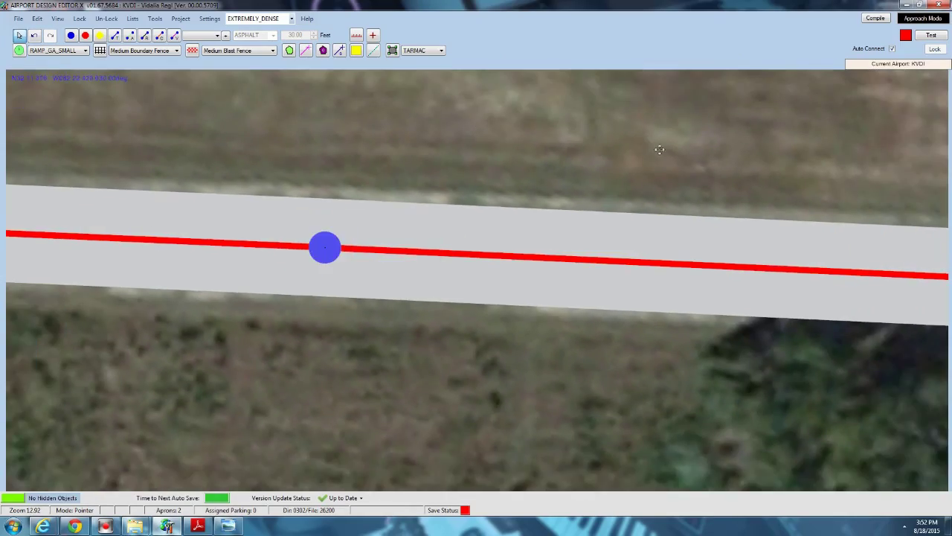
scroll(150, 159, down, 5)
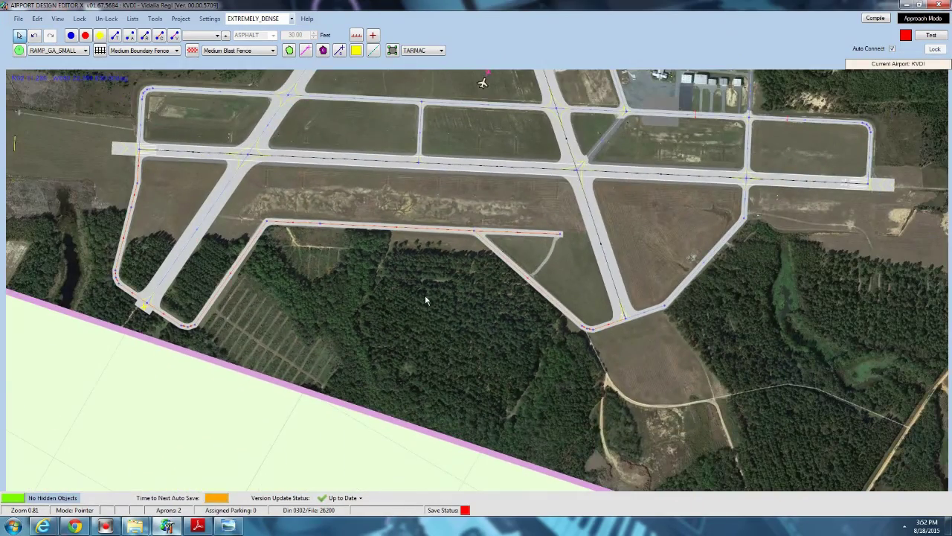
Delete the dark tarmac apron rectangle beside the parking ramp and hangars north of the runway.
scroll(425, 301, up, 4)
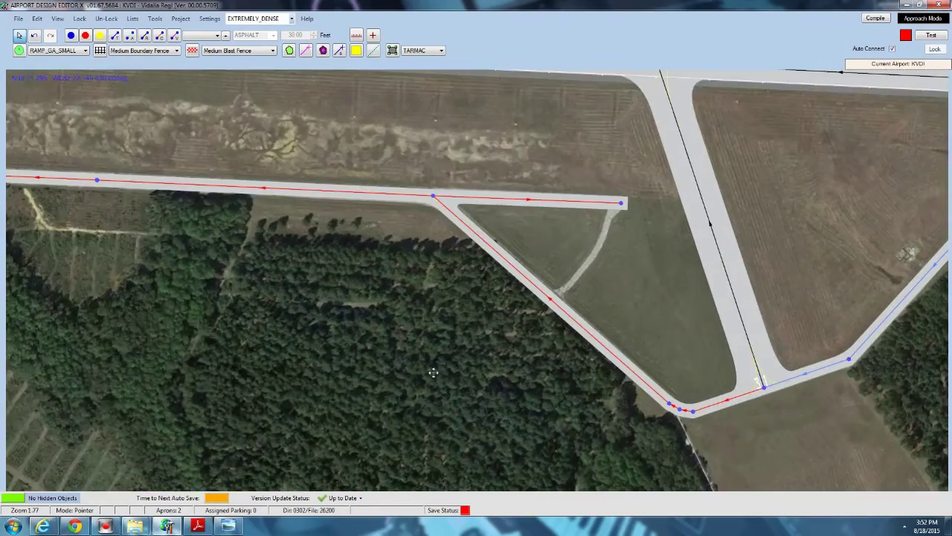
drag(433, 372, 176, 279)
drag(605, 202, 373, 316)
scroll(373, 316, down, 1)
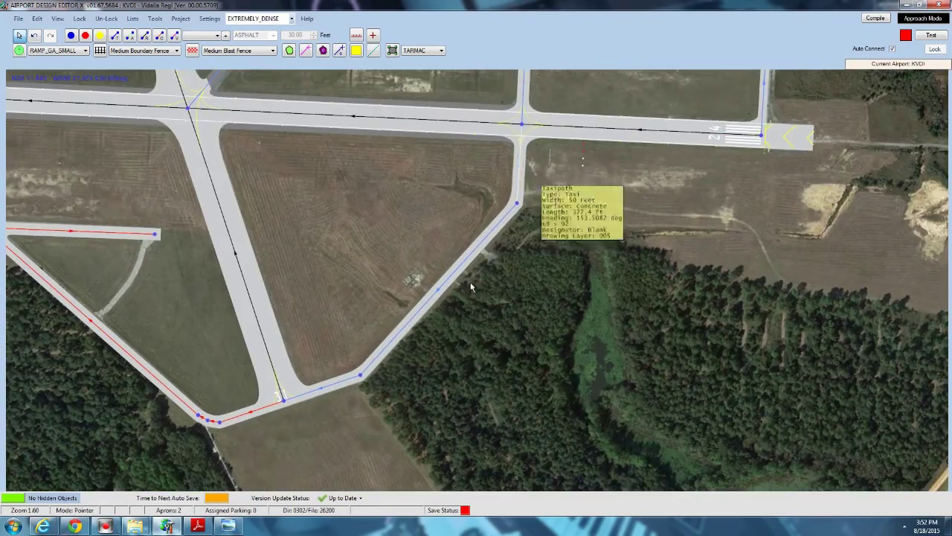
scroll(324, 342, down, 3)
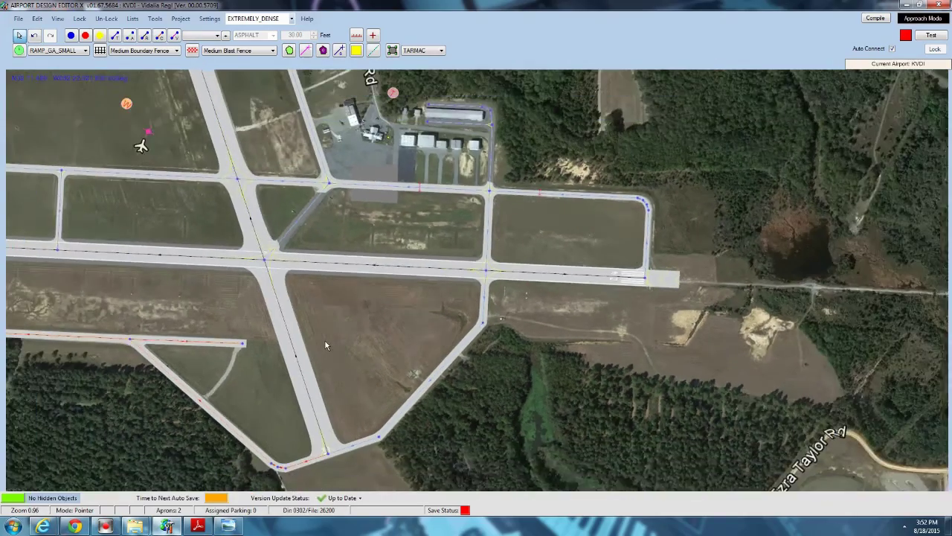
drag(392, 258, 483, 273)
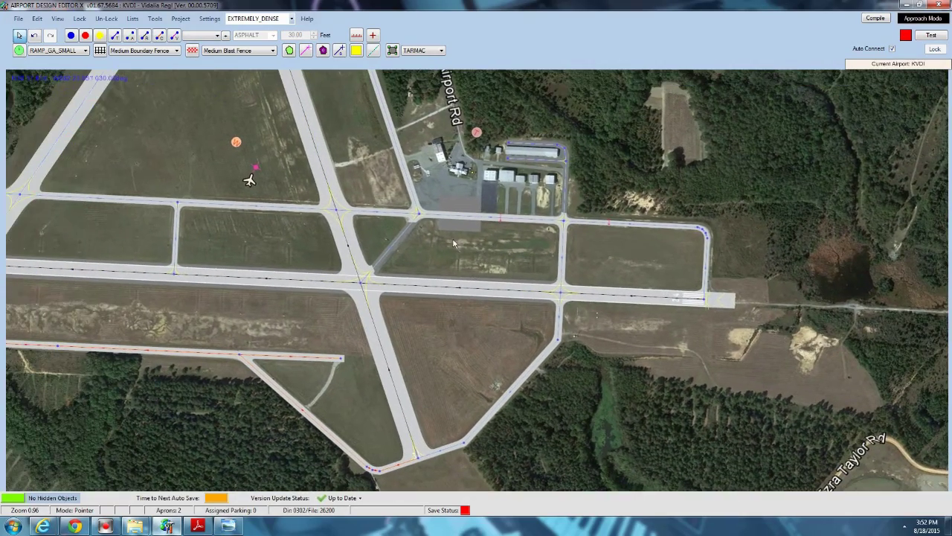
click(467, 232)
key(Delete)
Examine the taxiway connections at both ends of runway 06/24.
right_drag(468, 254, 644, 256)
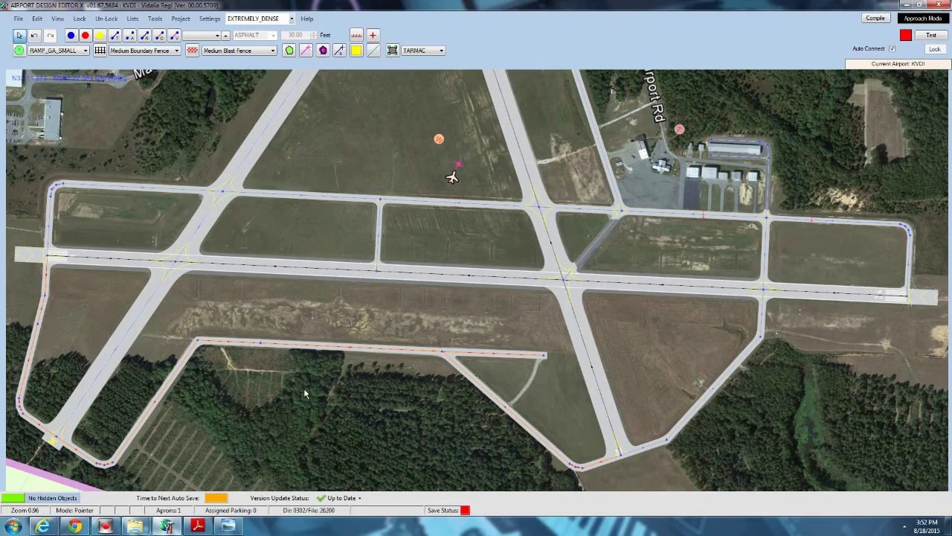
scroll(153, 217, up, 5)
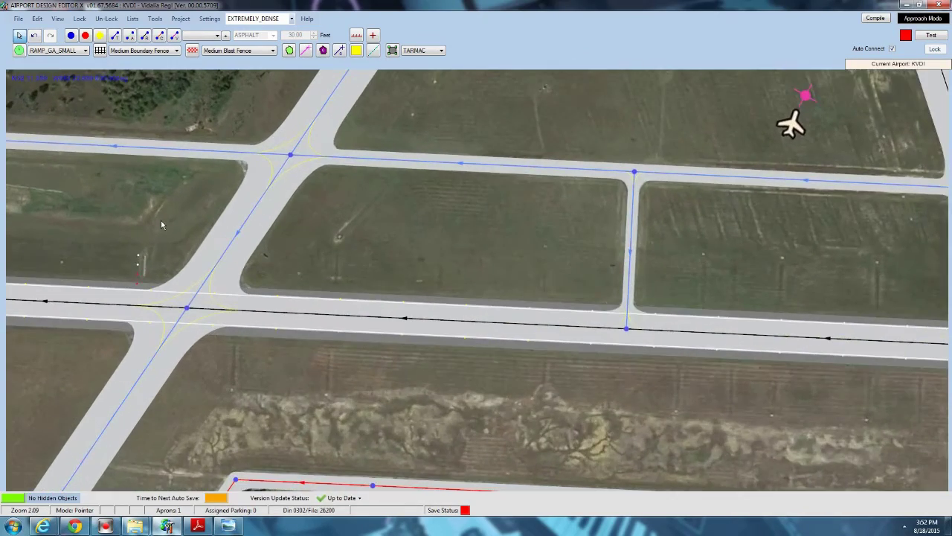
right_drag(161, 221, 514, 234)
scroll(286, 257, up, 2)
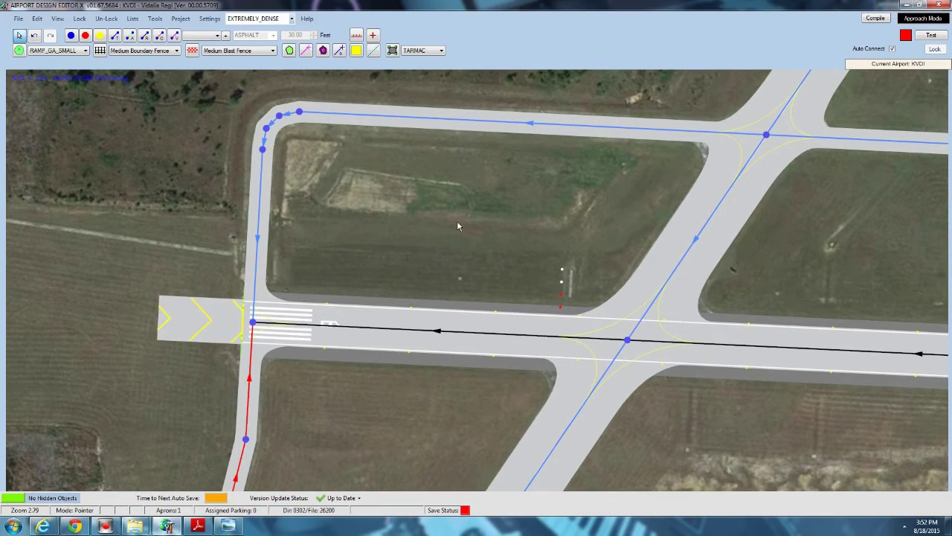
right_drag(461, 225, 453, 244)
scroll(454, 245, down, 5)
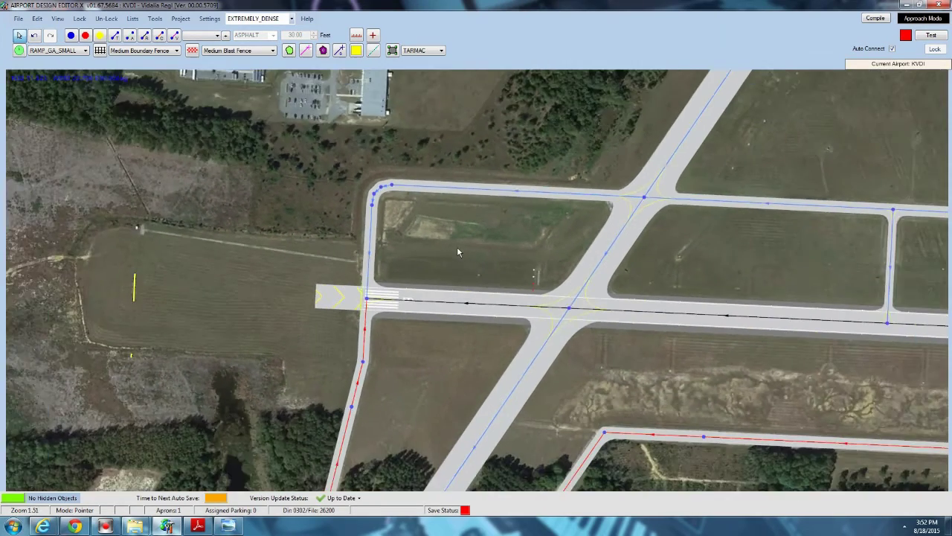
right_drag(893, 370, 495, 270)
right_drag(705, 324, 546, 319)
scroll(610, 259, up, 3)
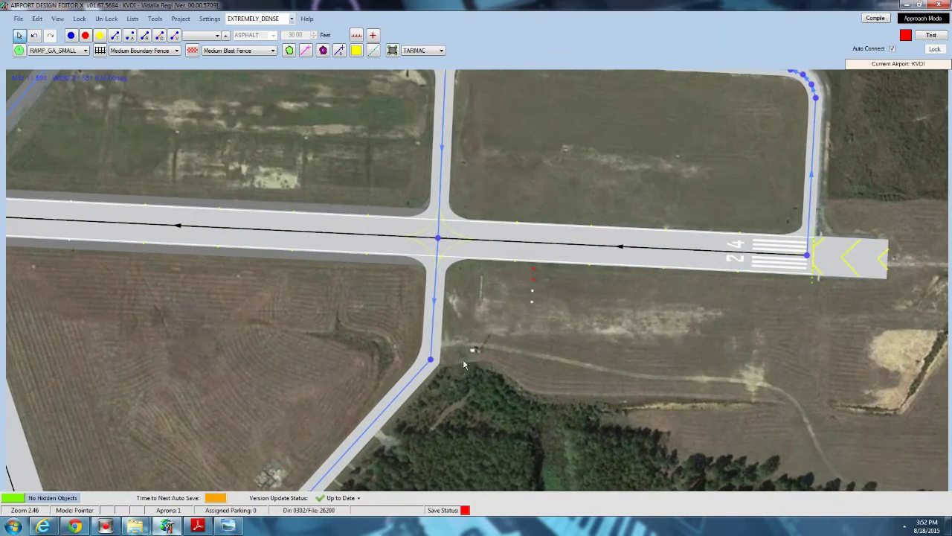
right_drag(210, 192, 948, 326)
right_drag(342, 304, 856, 311)
scroll(521, 294, down, 3)
Add a hold-short node on the taxiway north of the runway's west end, with its distance circle reaching the runway centreline.
right_drag(161, 232, 421, 230)
scroll(395, 227, up, 4)
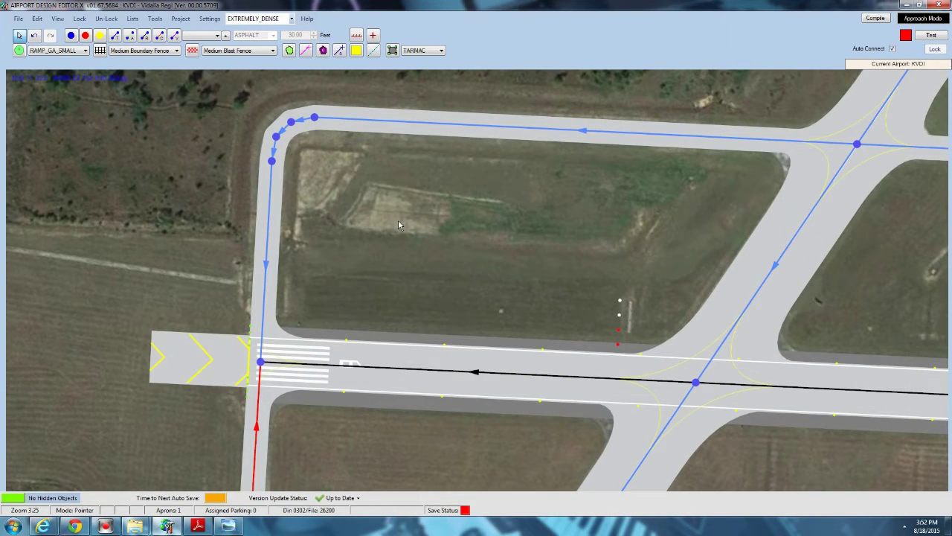
scroll(375, 195, up, 1)
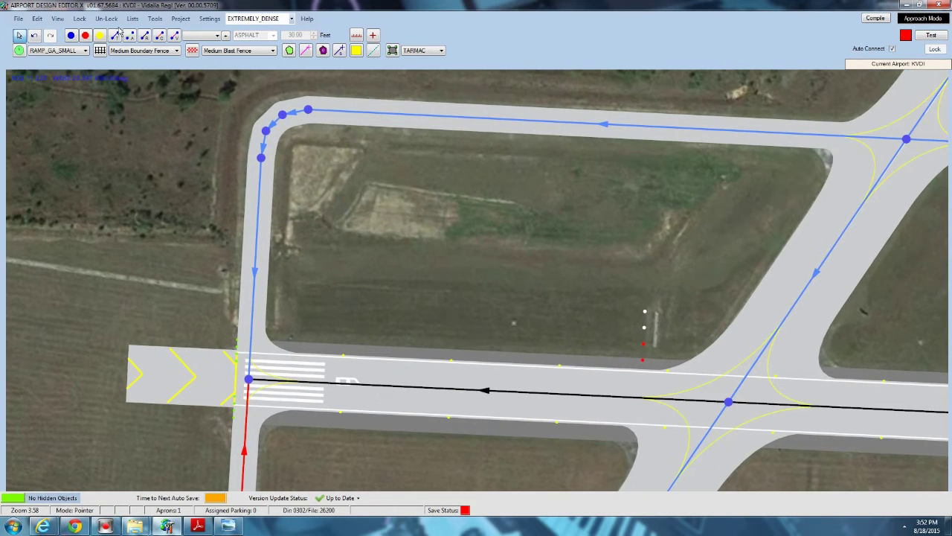
click(86, 35)
scroll(253, 308, up, 4)
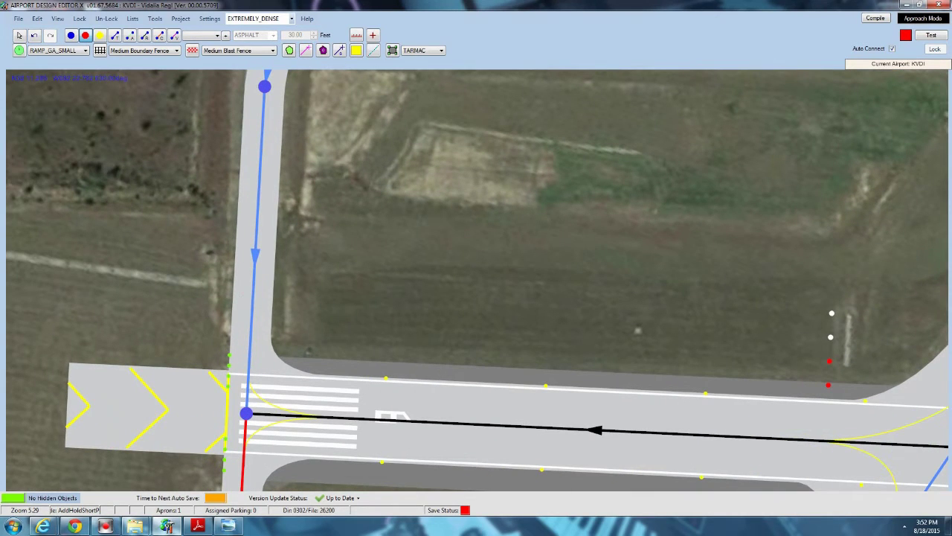
click(254, 271)
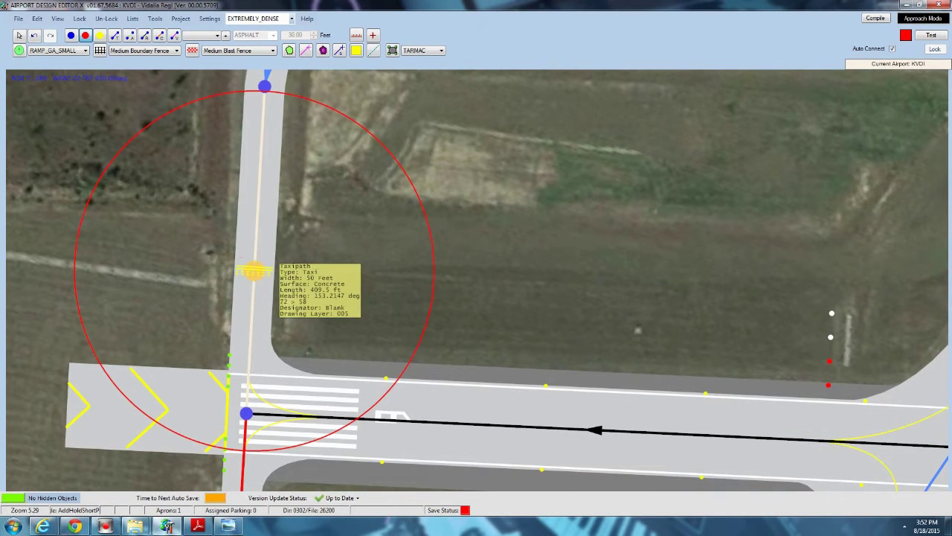
click(19, 36)
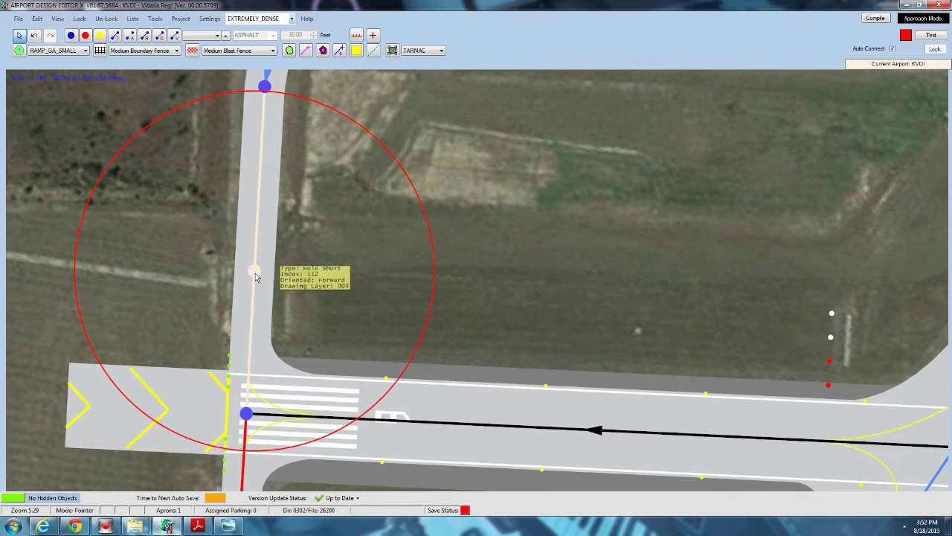
drag(255, 275, 257, 237)
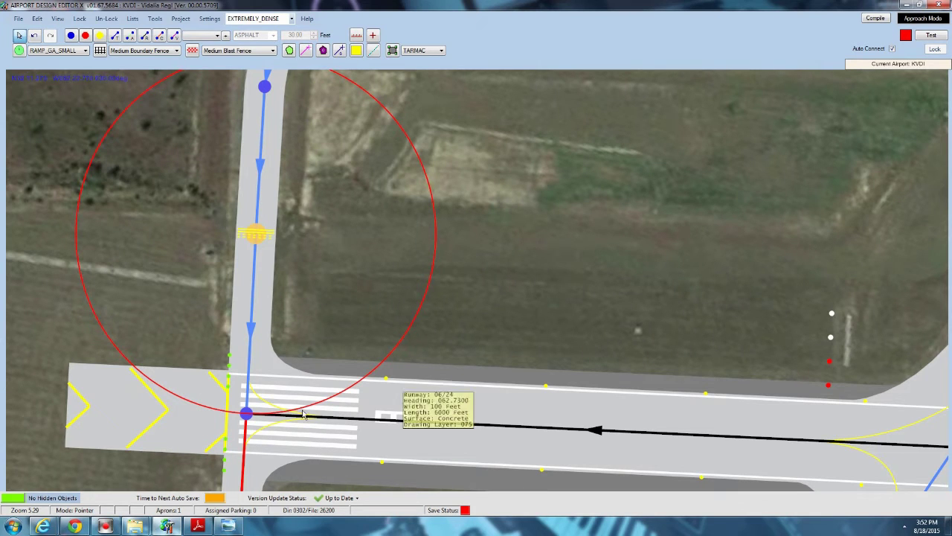
scroll(336, 171, down, 3)
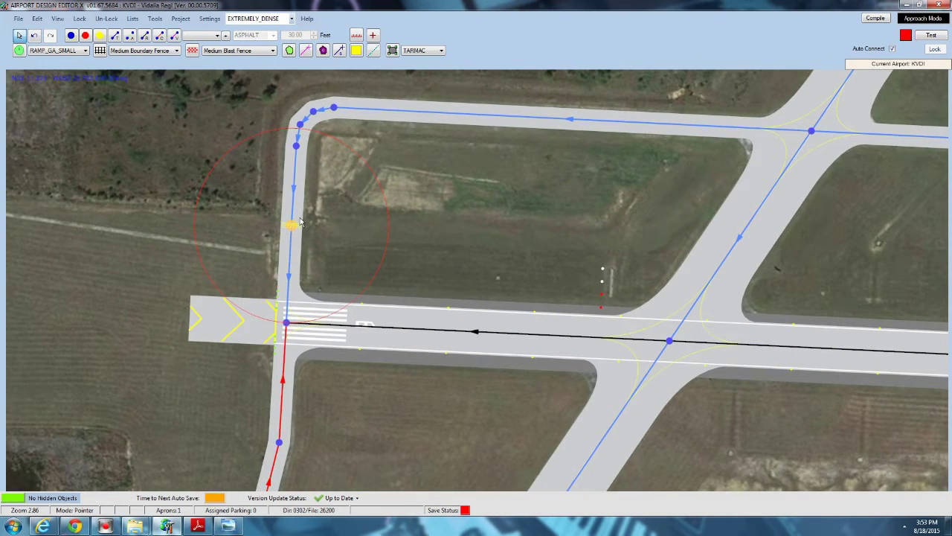
Try the hold-short node farther from the runway, with its circle touching the runway edge line and the outer shoulder edge.
mouse_move(293, 225)
drag(294, 233, 294, 209)
scroll(287, 305, up, 10)
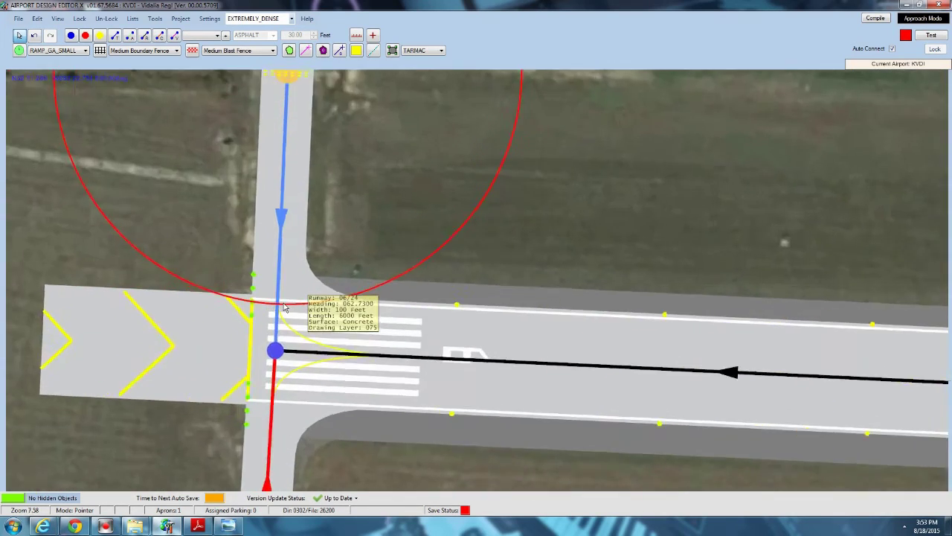
scroll(287, 305, down, 5)
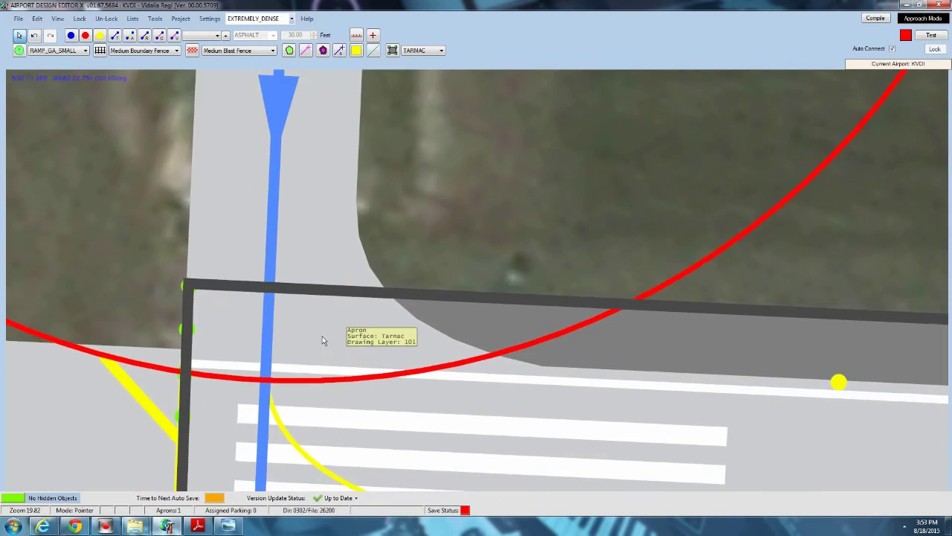
drag(337, 346, 333, 450)
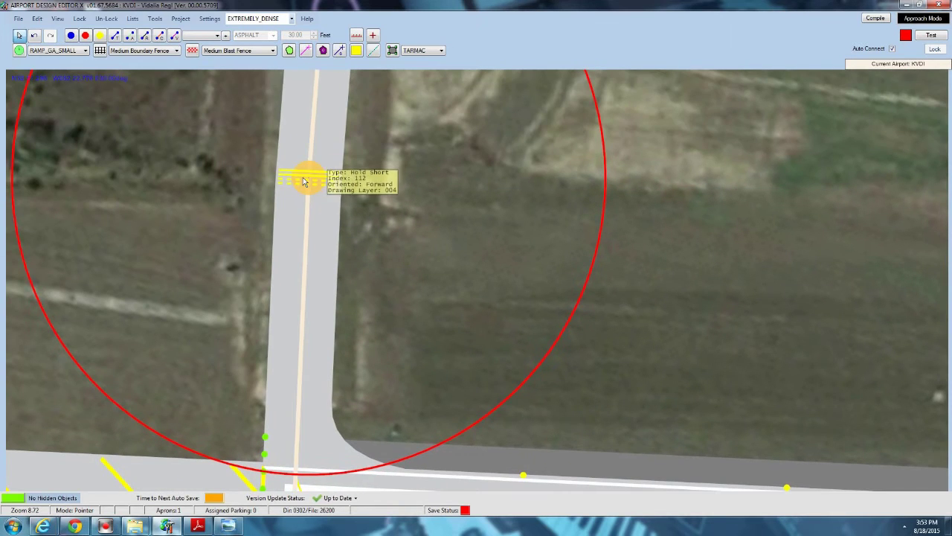
drag(303, 177, 306, 143)
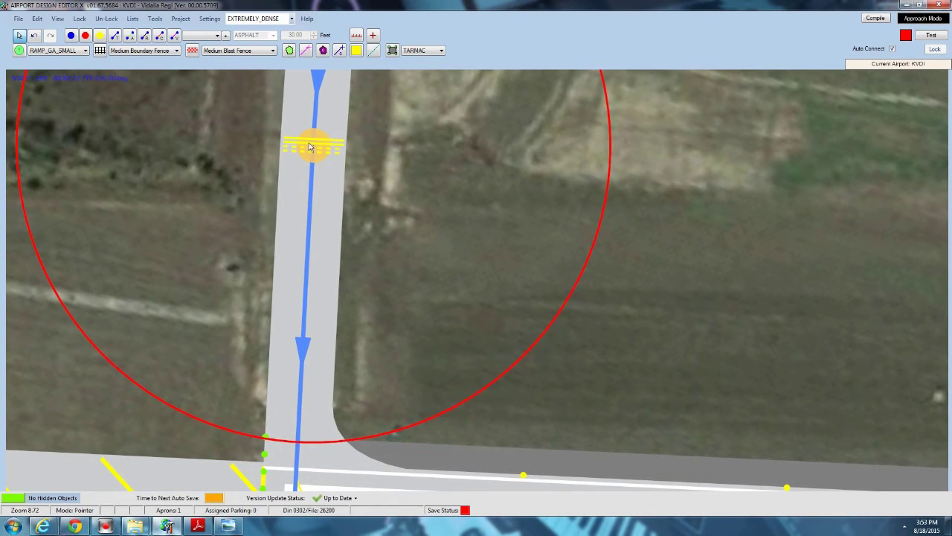
Move the hold-short node back toward the runway until its distance circle reaches the runway centreline node.
scroll(357, 259, down, 2)
scroll(357, 256, down, 2)
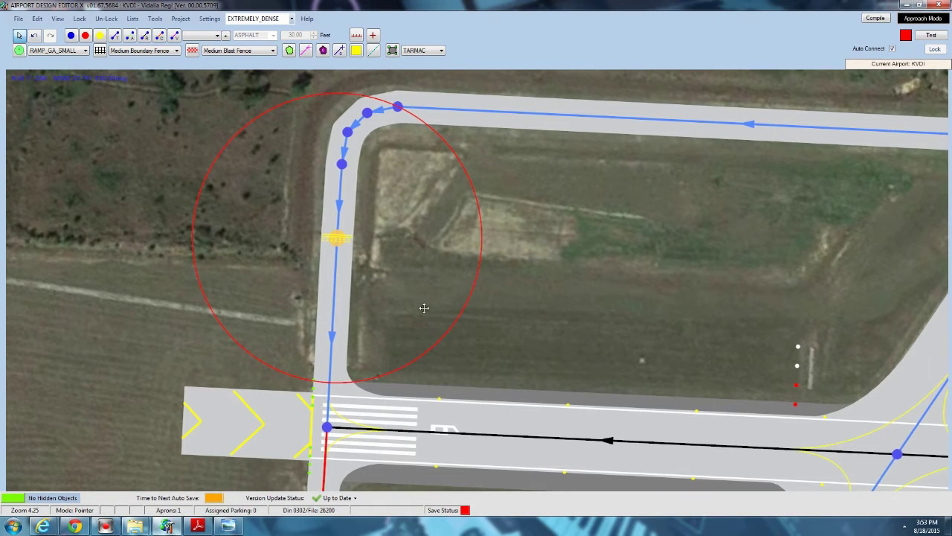
scroll(335, 179, down, 1)
drag(331, 175, 327, 207)
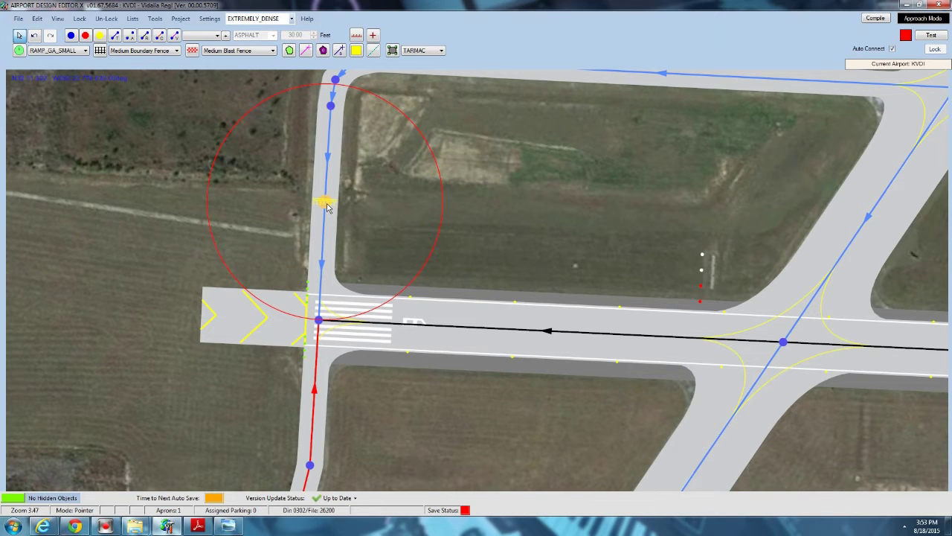
Draw a measuring guide about 180 feet long beside the taxiway, from the hold-short node's level down to the runway edge line.
scroll(327, 207, up, 4)
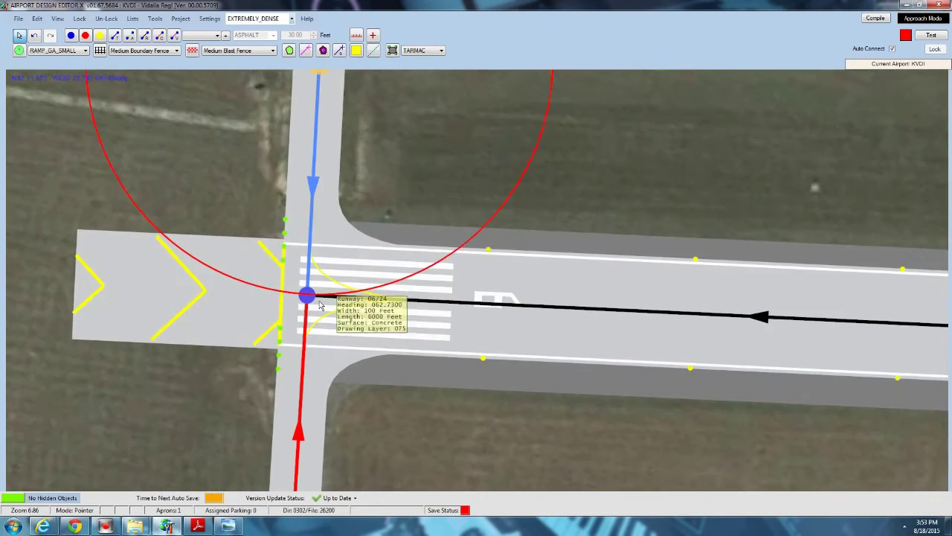
scroll(379, 172, down, 1)
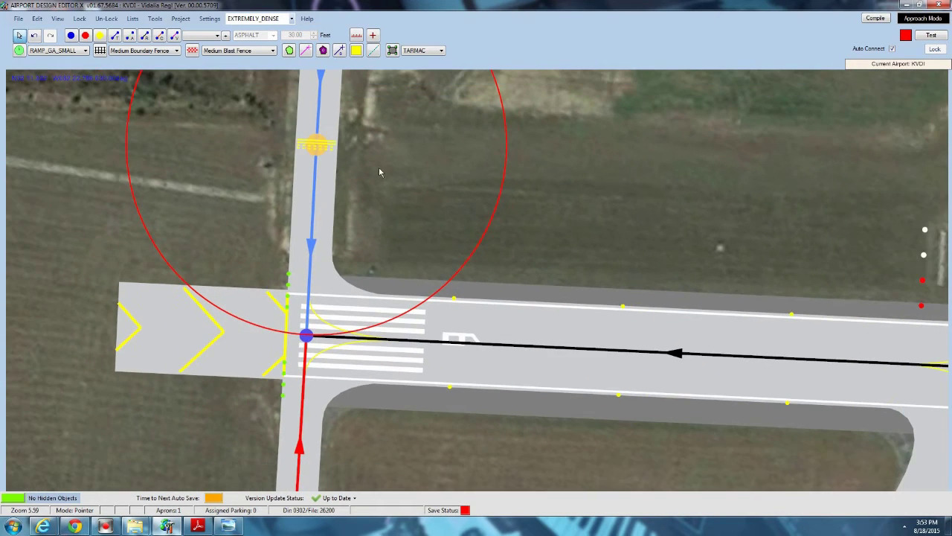
click(358, 35)
drag(344, 144, 344, 296)
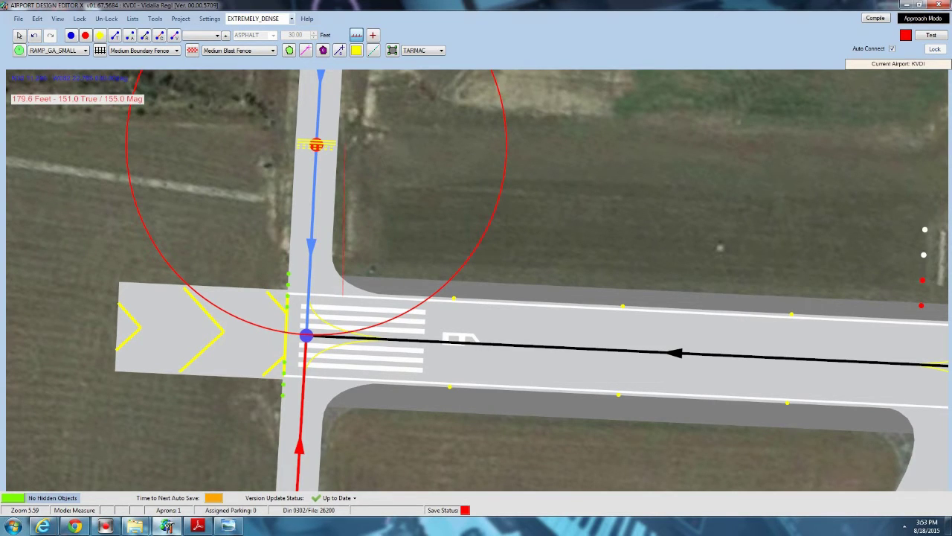
drag(338, 295, 340, 296)
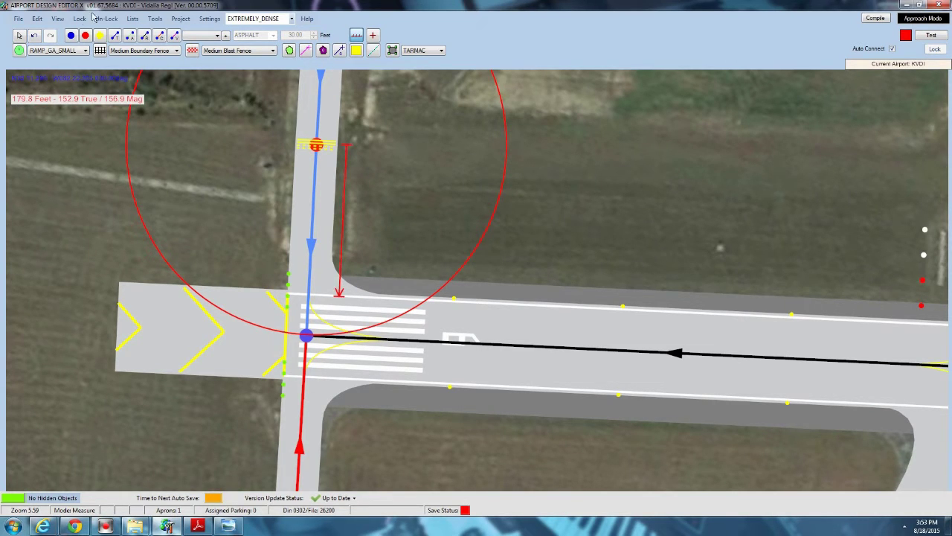
Set the length of the guide beside the taxiway to 200 feet.
click(19, 37)
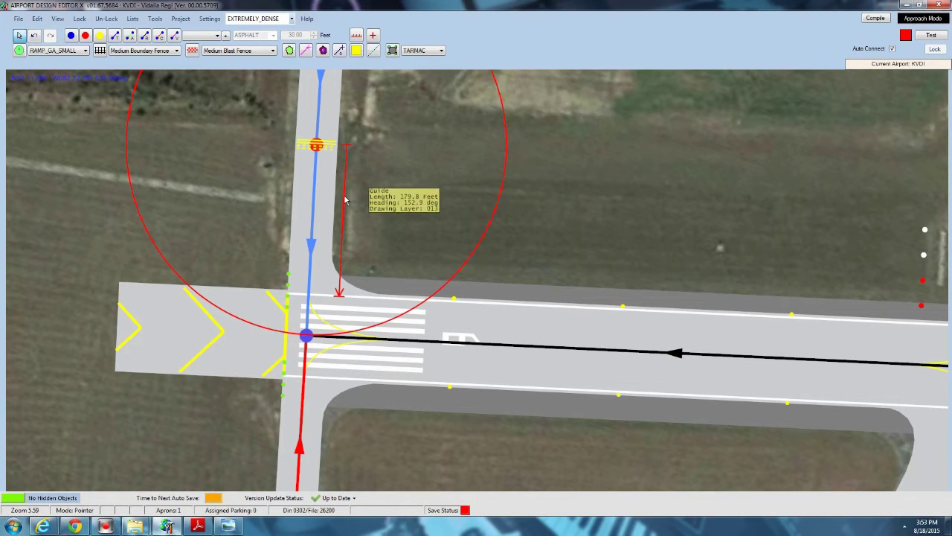
double_click(347, 201)
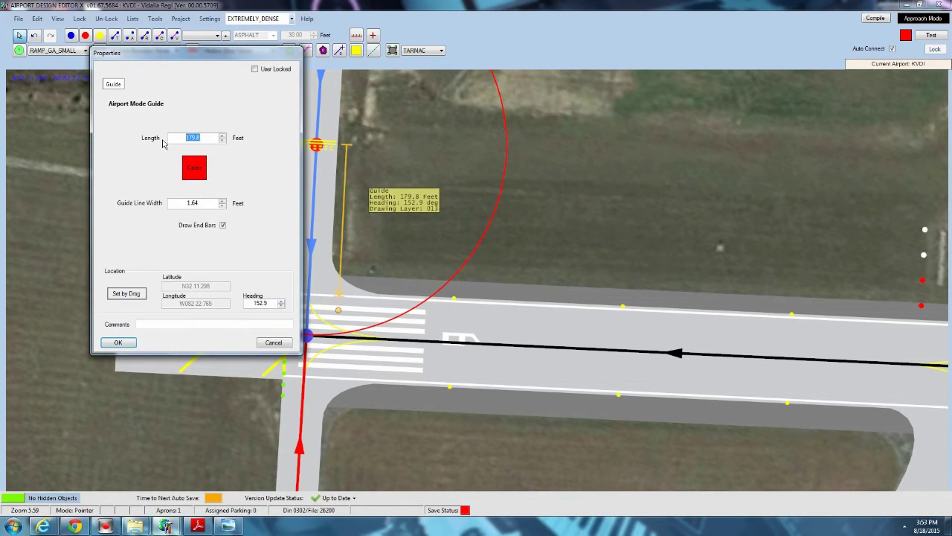
text(200)
click(118, 342)
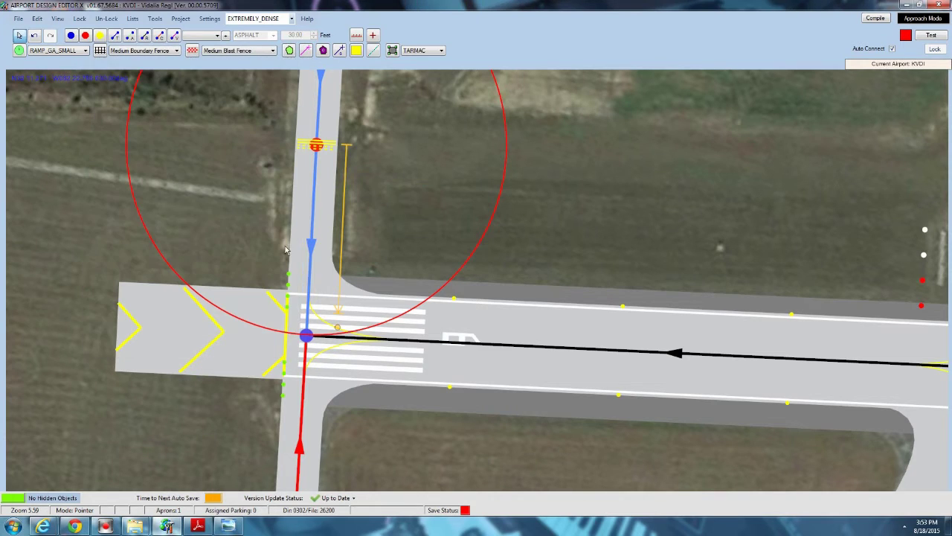
Move the 200-foot guide so its arrow ends on the runway edge line, and align the hold-short node with its far end.
drag(344, 243, 352, 225)
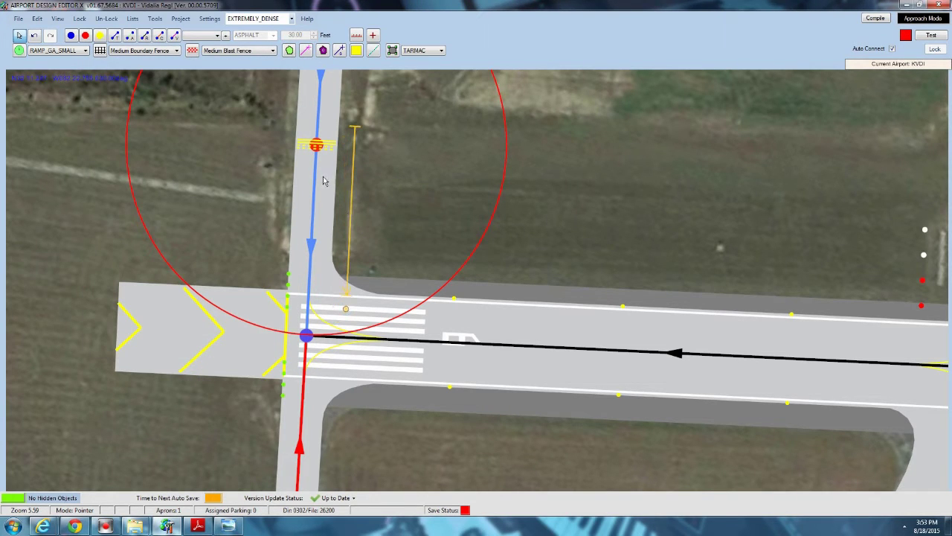
drag(318, 146, 317, 124)
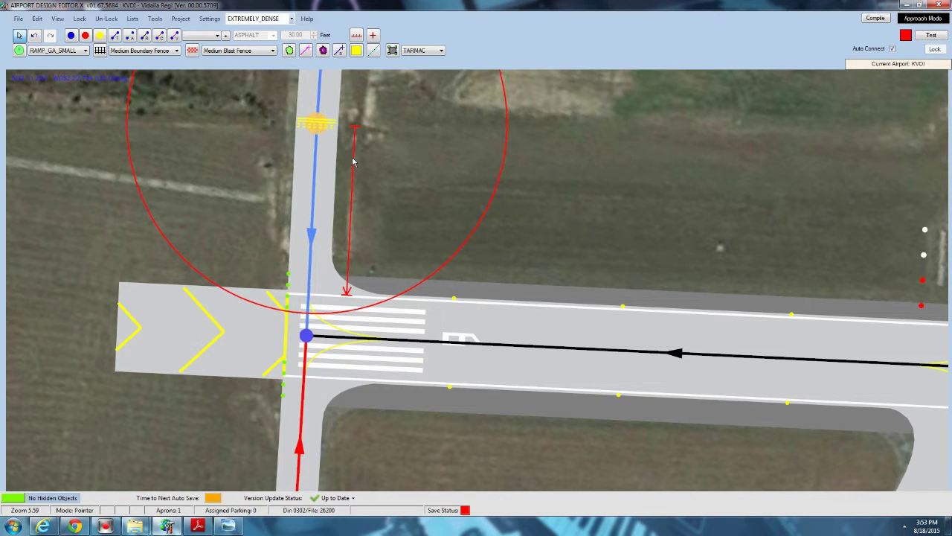
Try a guide about 3659 feet long from the hold-short node eastward, roughly parallel to the runway.
scroll(337, 192, down, 3)
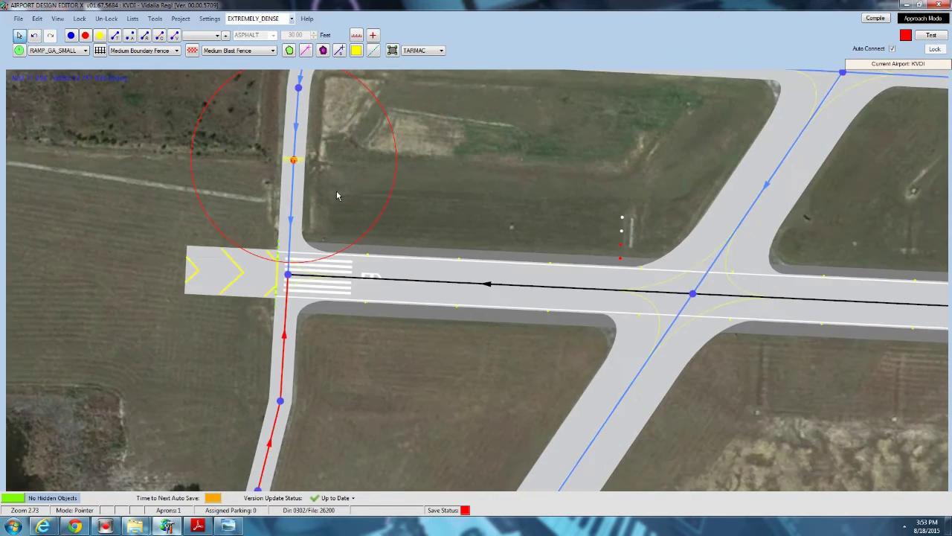
scroll(336, 192, down, 1)
drag(444, 173, 291, 237)
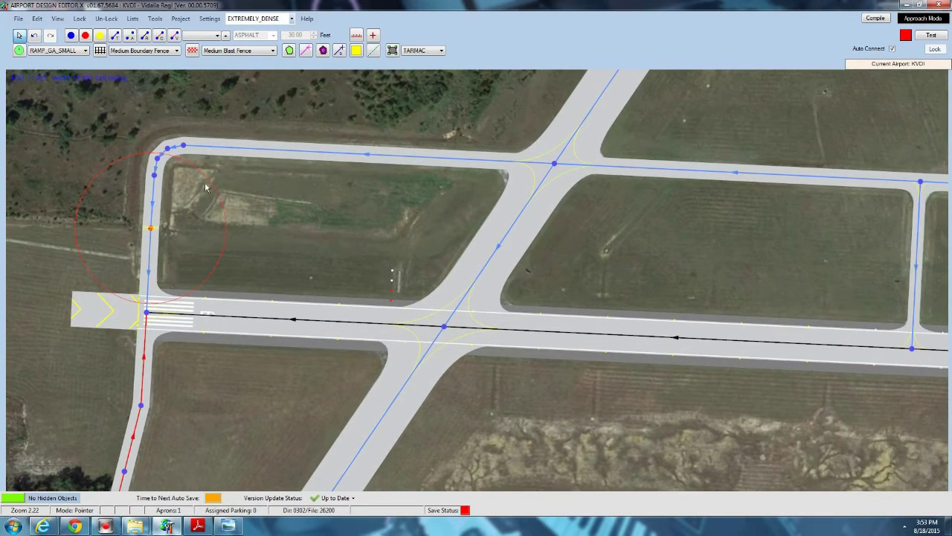
click(356, 36)
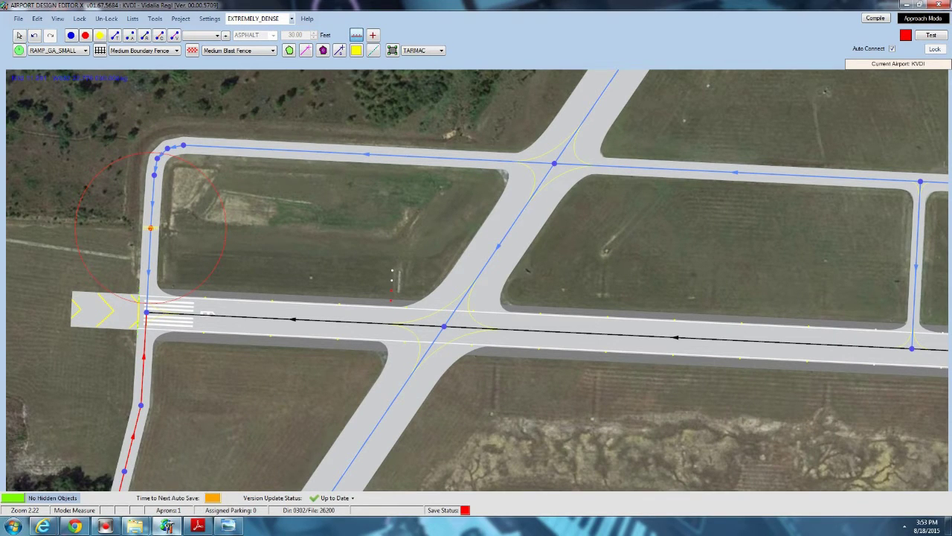
drag(150, 228, 745, 272)
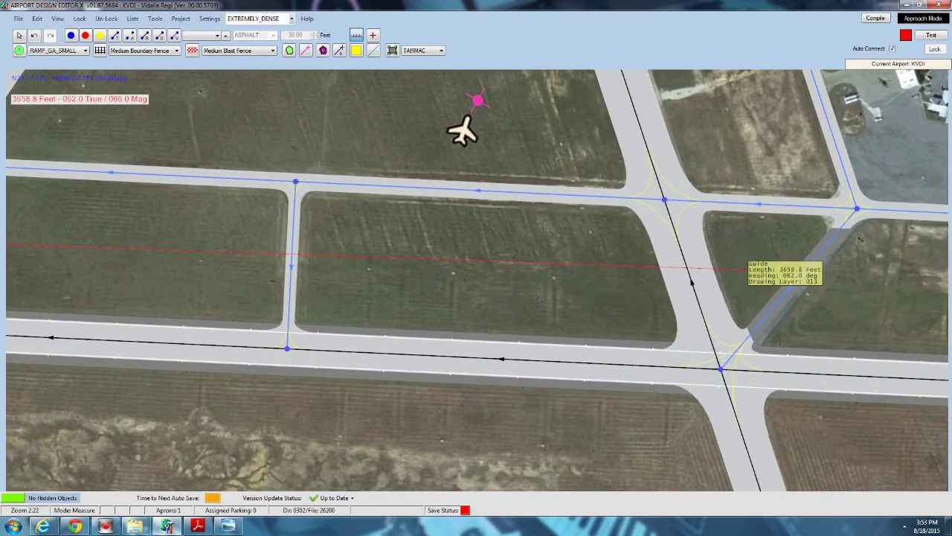
Draw a guide about 6000 feet long along the runway's north edge, from the west end to the runway 24 end.
right_drag(246, 249, 907, 223)
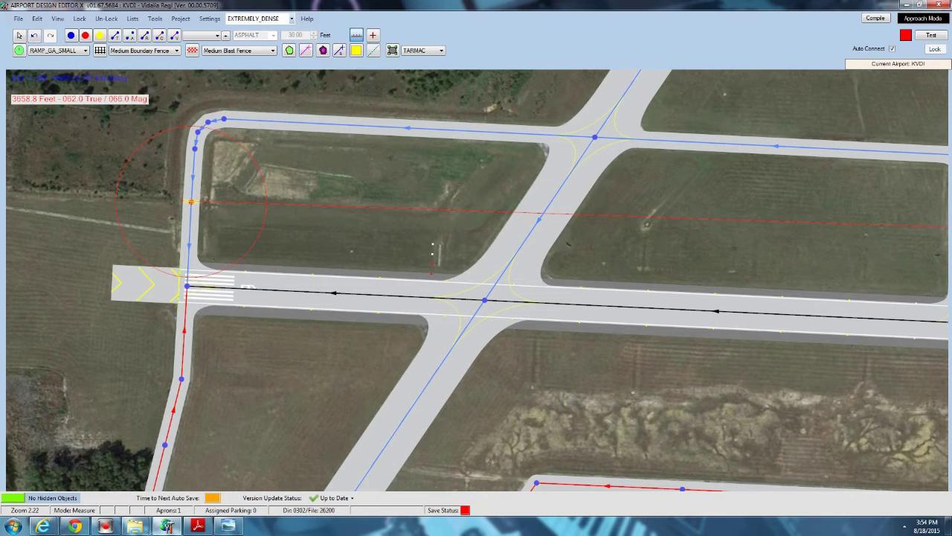
drag(189, 269, 761, 317)
key(Right)
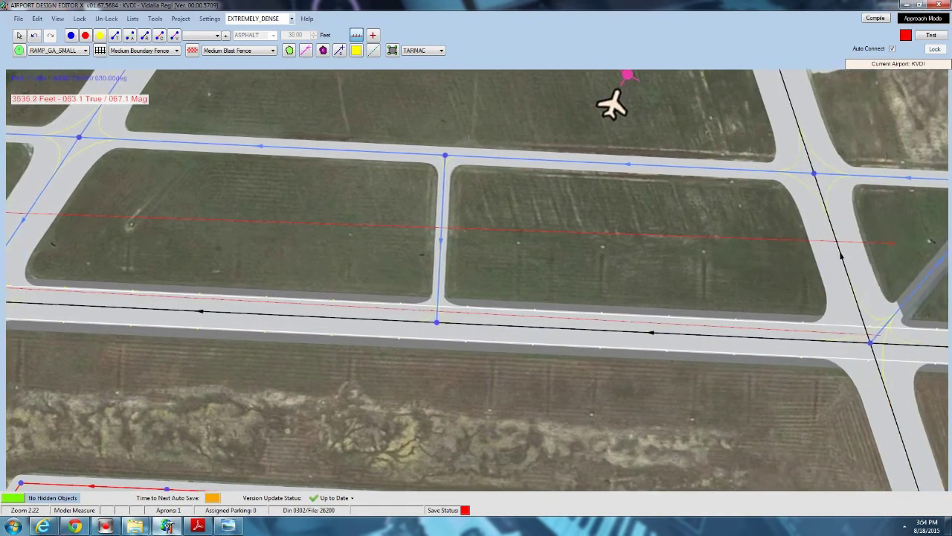
key(Right)
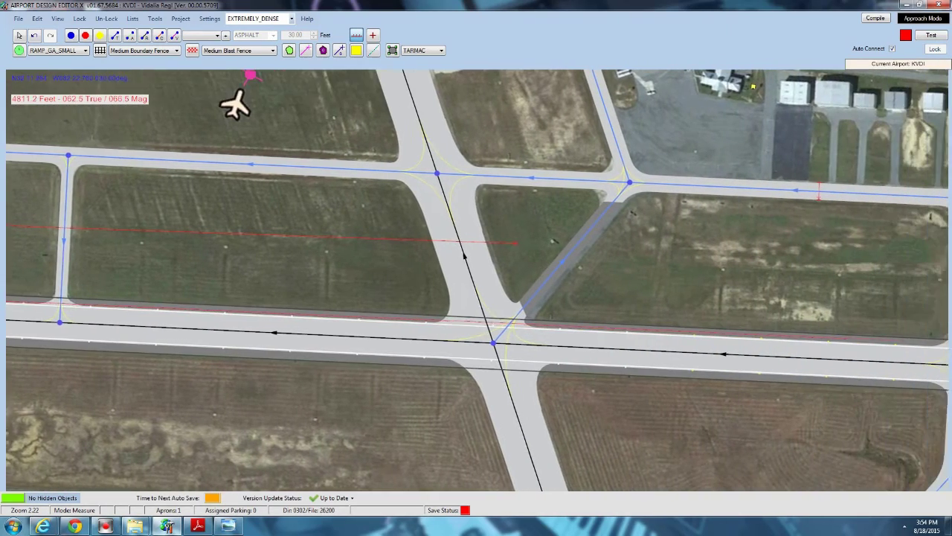
key(Right)
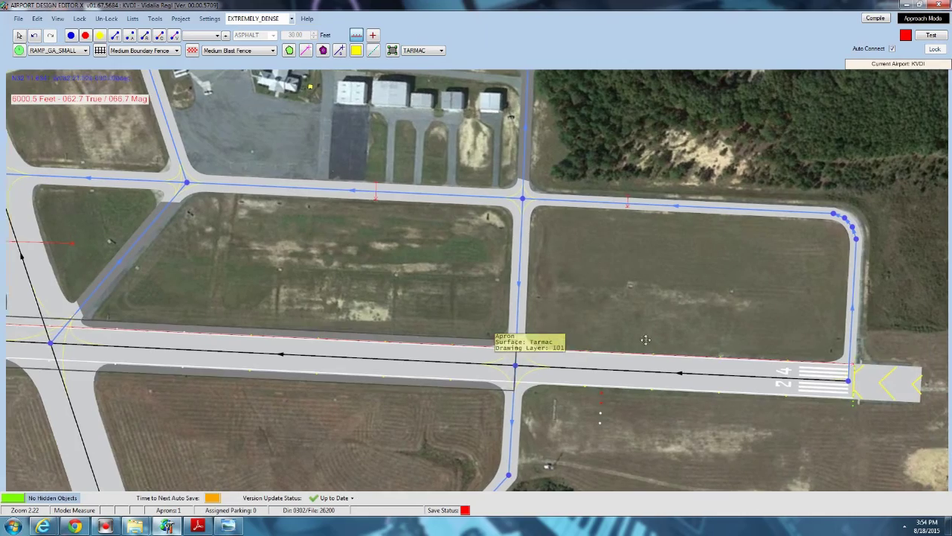
Delete the shorter guide that starts at the hold-short node at the runway's west end.
right_drag(496, 334, 945, 325)
right_drag(170, 308, 764, 315)
click(19, 35)
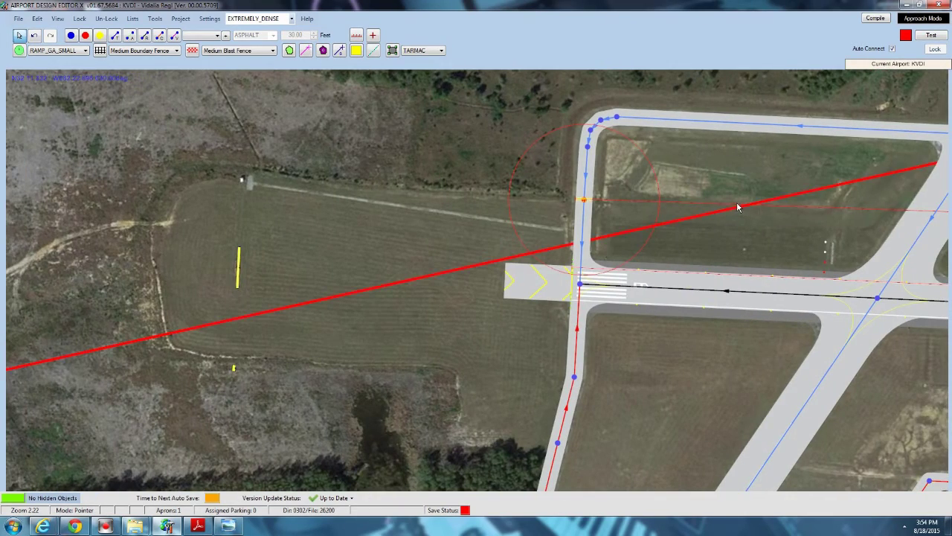
click(727, 205)
key(Delete)
Move the runway-length guide up so it starts at the west hold-short node and crosses all the northern taxiways.
drag(669, 277, 671, 201)
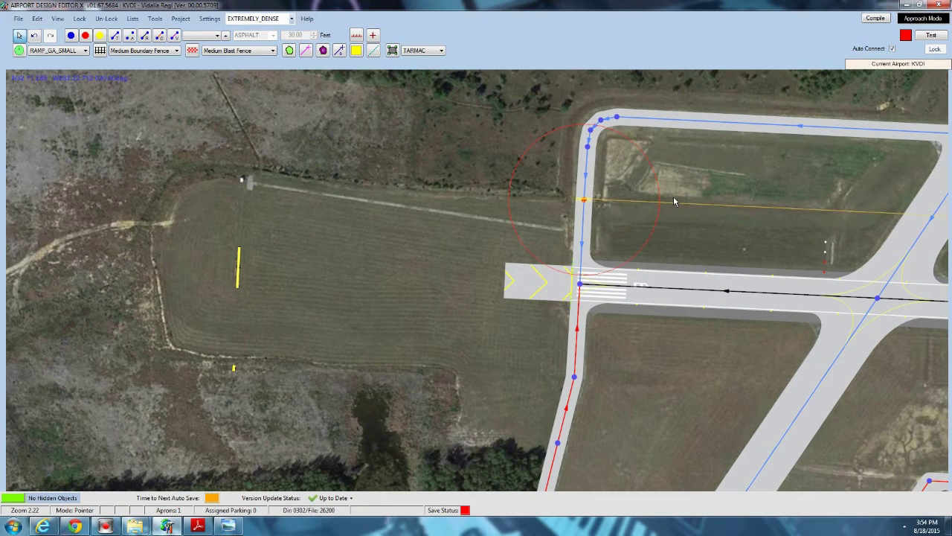
right_drag(744, 202, 193, 213)
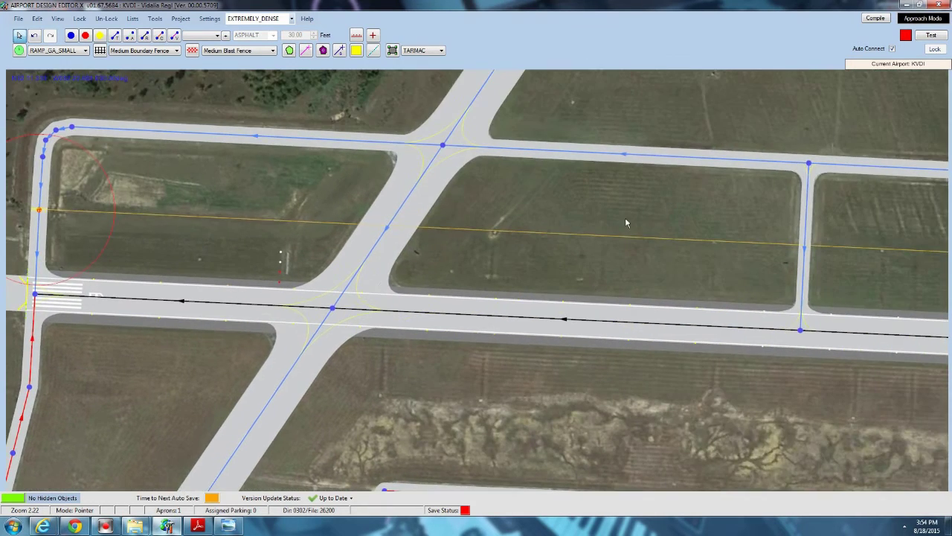
right_drag(625, 223, 36, 207)
scroll(50, 214, down, 3)
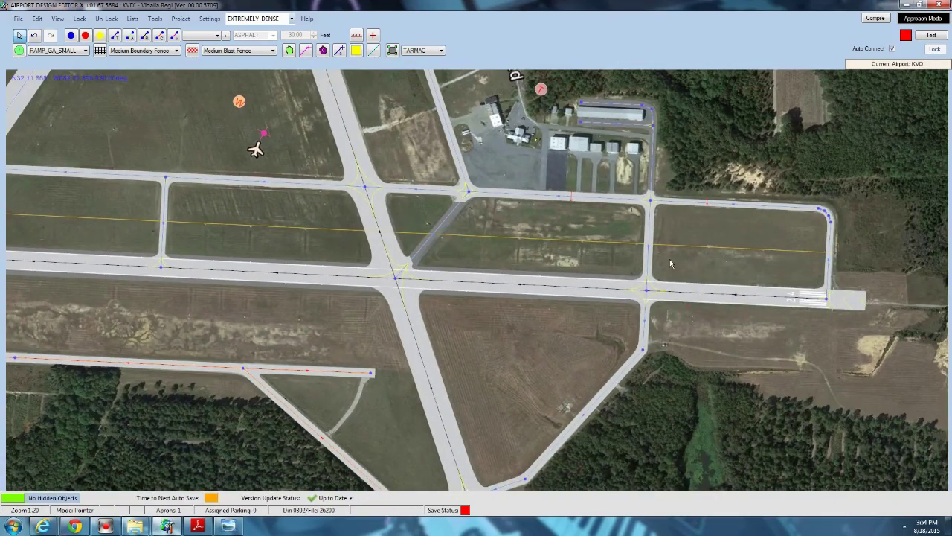
right_drag(267, 239, 711, 255)
Add hold-short nodes where the long guide crosses the wide diagonal taxiway and the narrow connector east of it.
scroll(459, 249, up, 5)
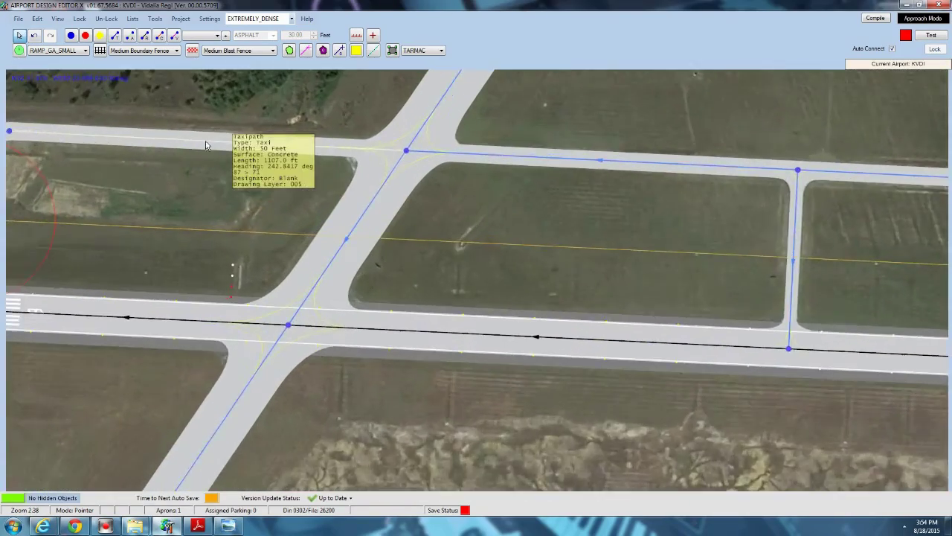
click(99, 37)
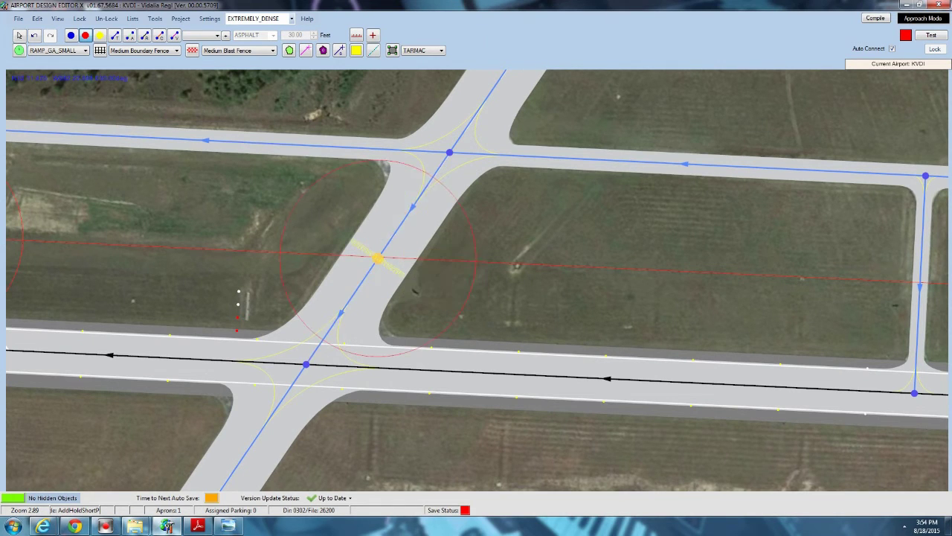
right_drag(378, 251, 63, 235)
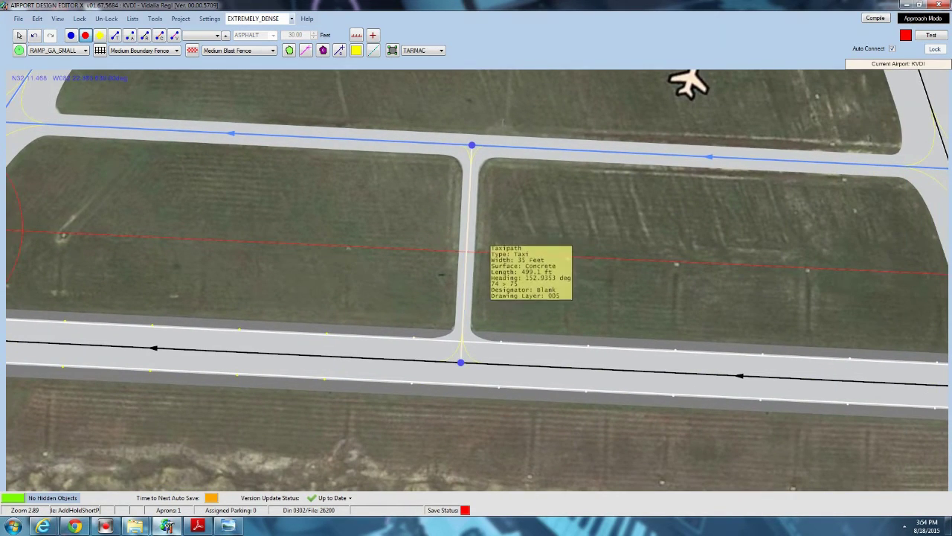
click(466, 251)
Add hold-short nodes where the guide crosses the angled taxiway by the runway intersection, the connector beyond it and the runway 24 end taxiway.
right_drag(657, 250, 17, 234)
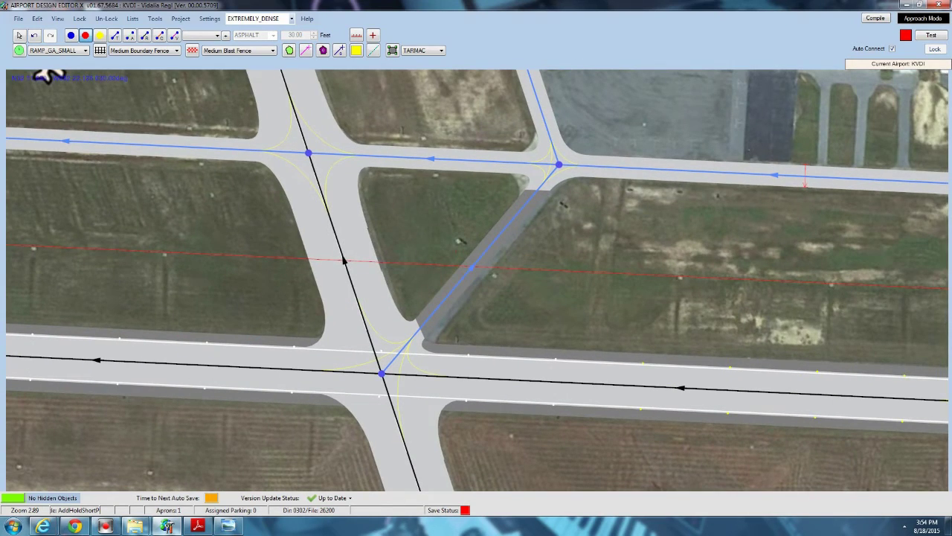
click(473, 267)
right_drag(672, 255, 29, 250)
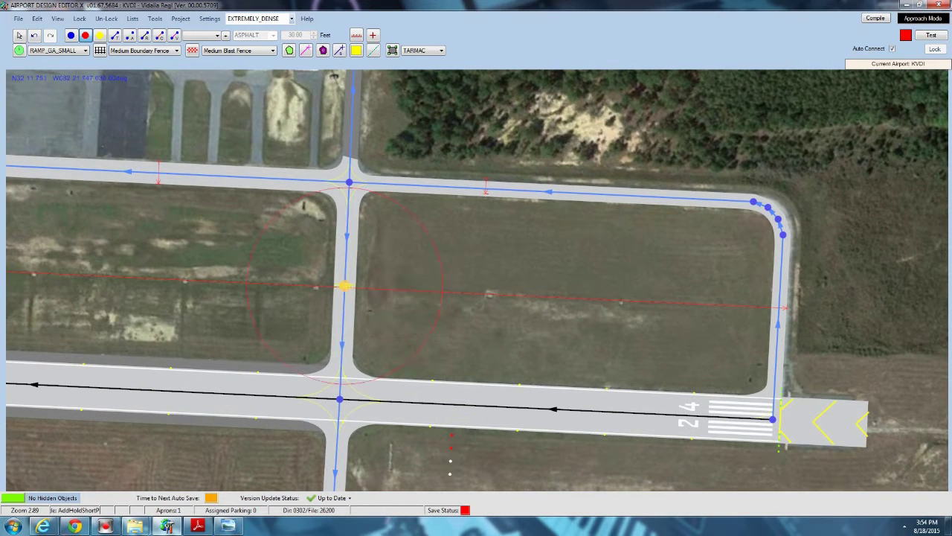
click(779, 306)
click(20, 37)
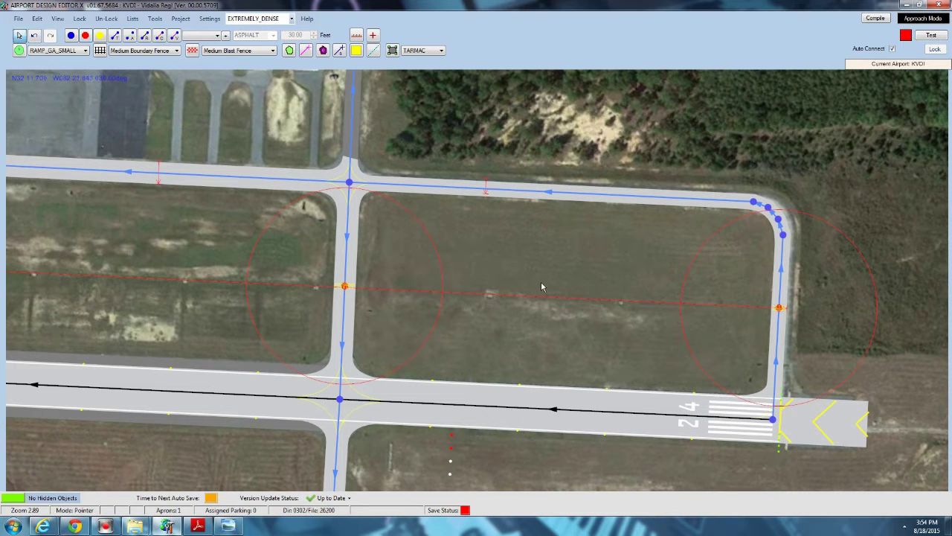
Change the orientation of the hold-short node on the runway 24 end taxiway to REVERSE.
right_drag(584, 284, 326, 240)
scroll(631, 306, up, 3)
scroll(405, 208, up, 1)
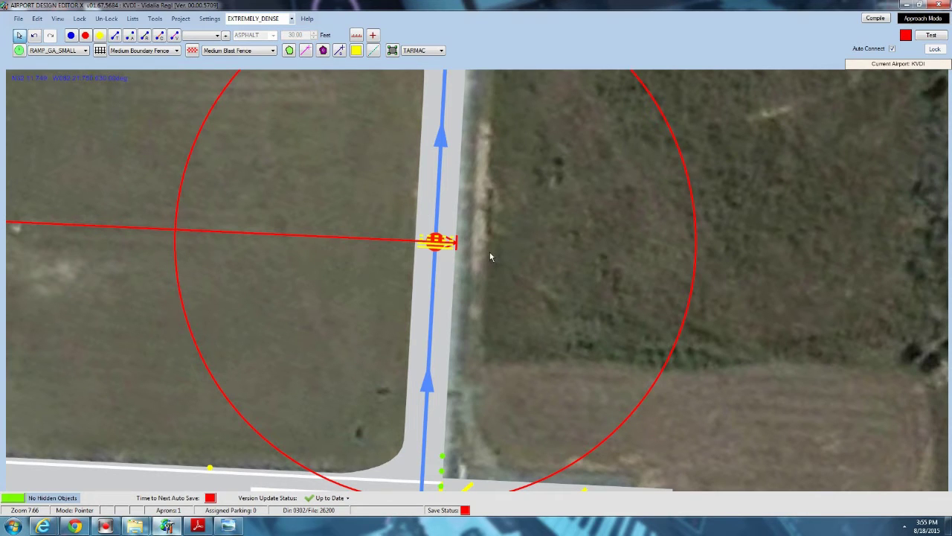
scroll(521, 240, down, 2)
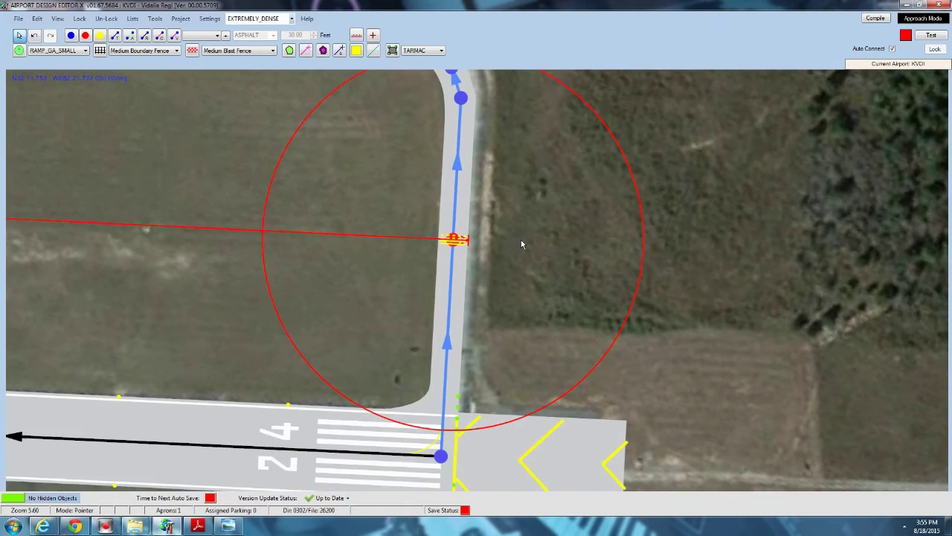
click(460, 267)
click(454, 243)
double_click(455, 241)
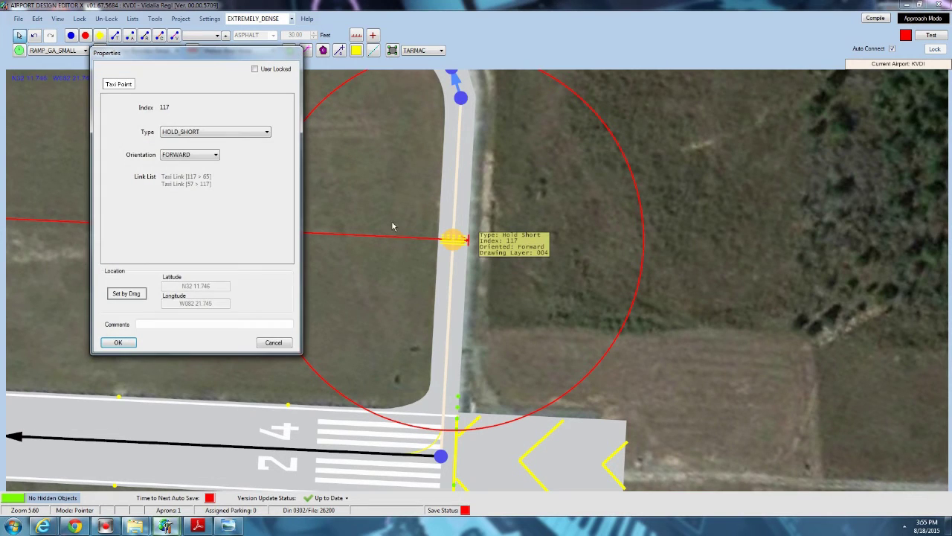
click(199, 154)
click(185, 172)
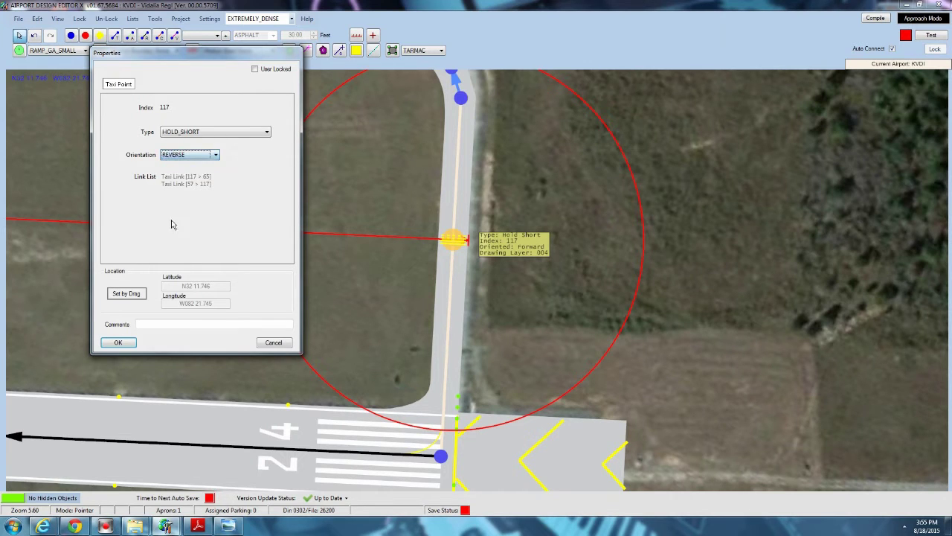
click(117, 342)
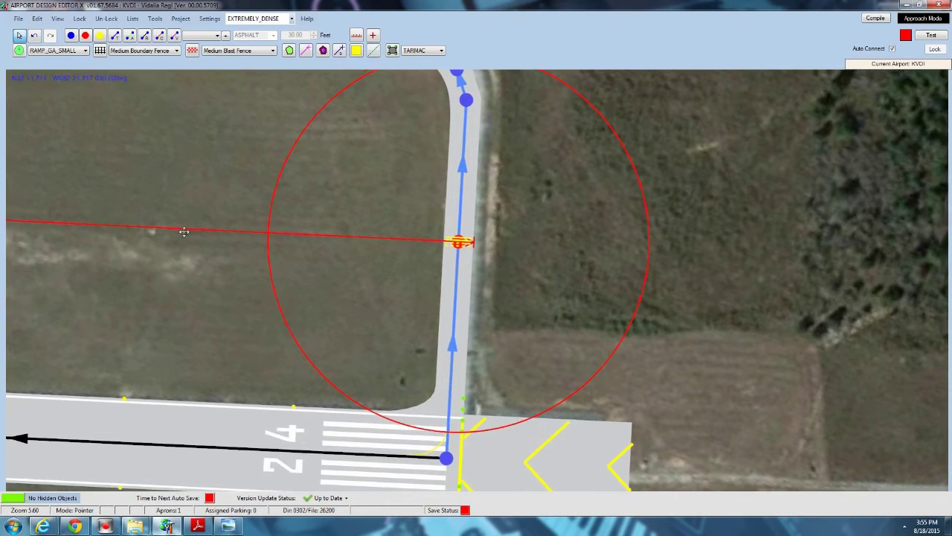
Set the orientation of the hold-short node on the angled taxiway by the runway intersection to REVERSE, with its type as HOLD_SHORT.
drag(184, 231, 742, 253)
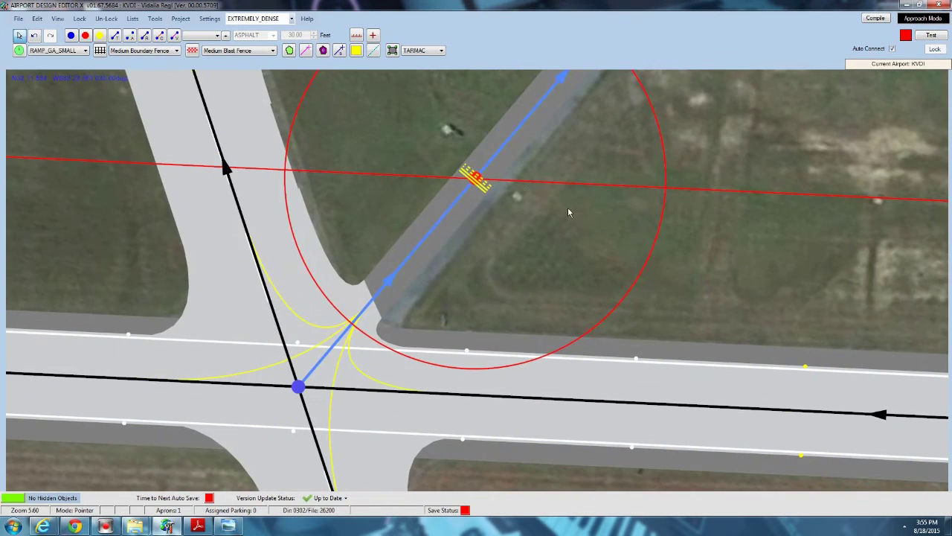
double_click(469, 182)
click(195, 154)
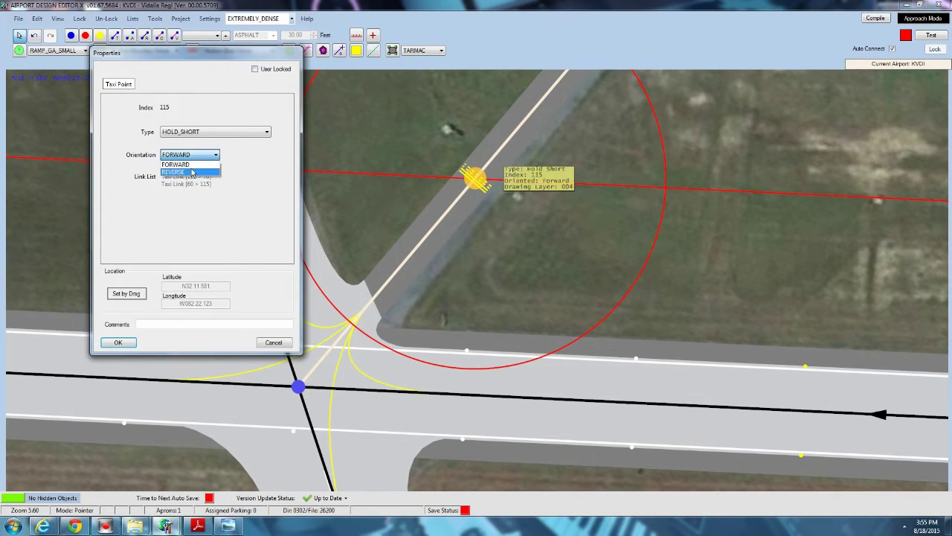
click(192, 172)
click(224, 134)
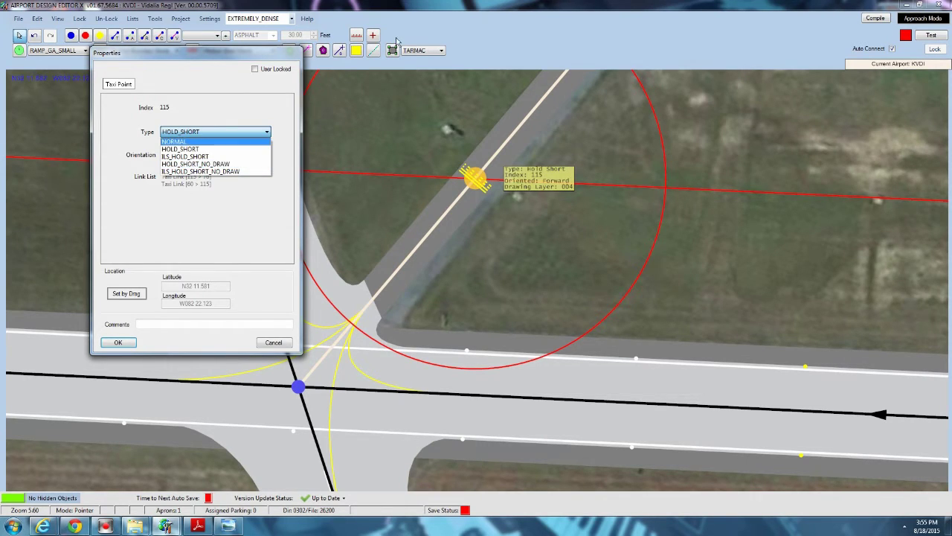
click(289, 102)
drag(292, 53, 301, 93)
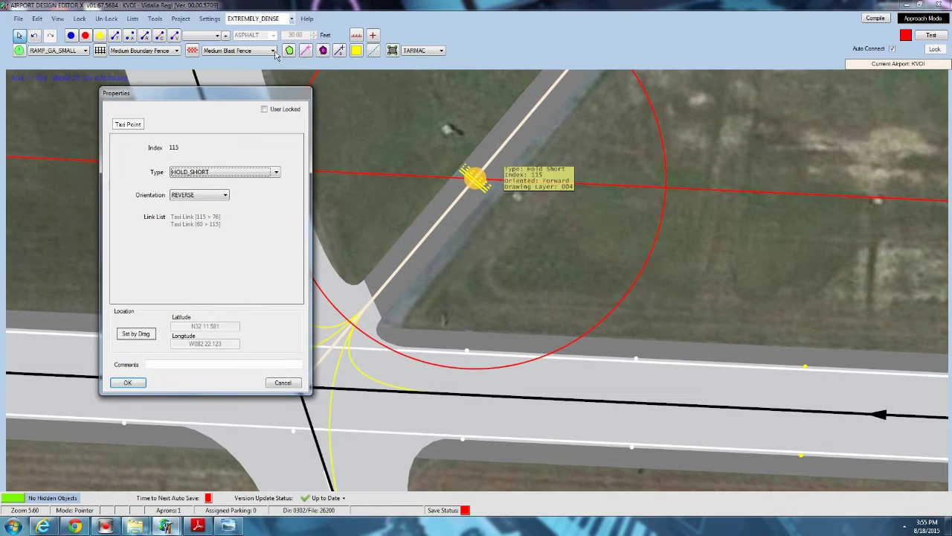
click(223, 172)
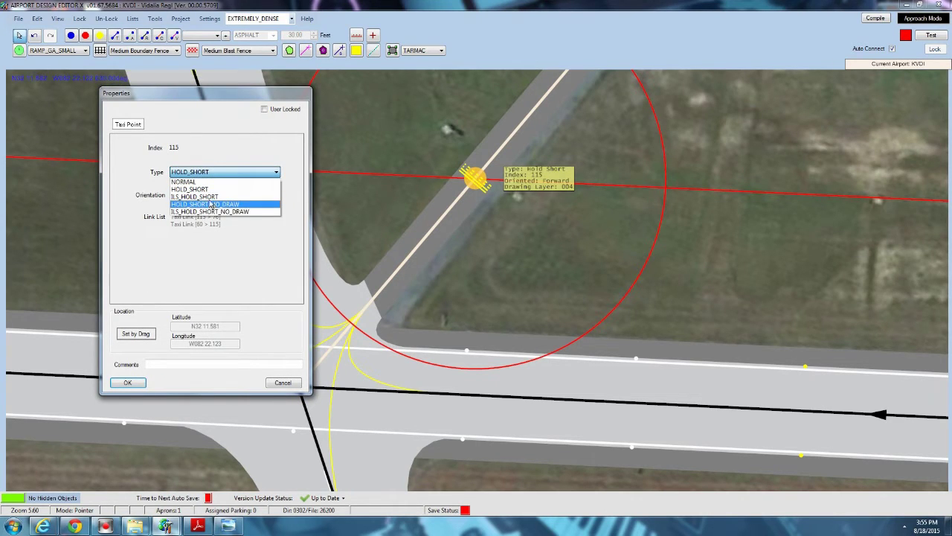
click(192, 189)
click(200, 195)
click(190, 210)
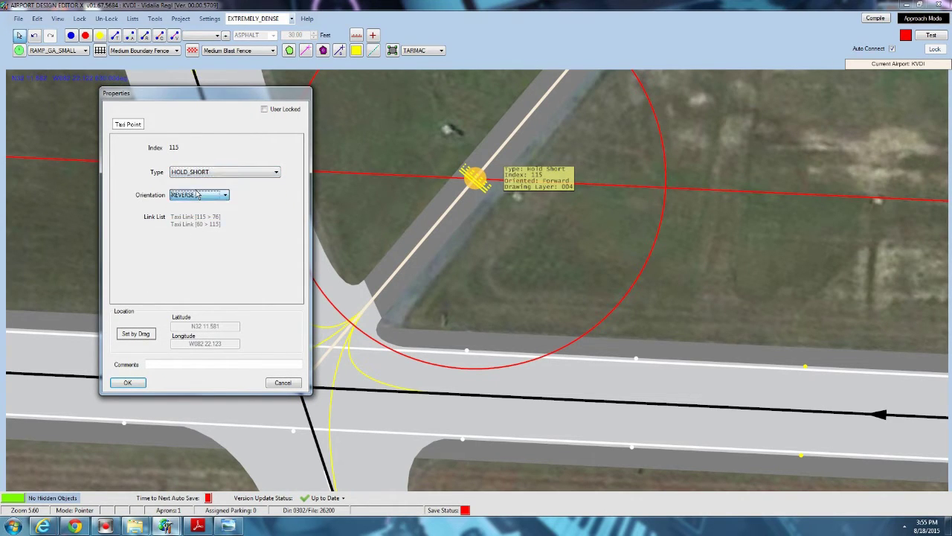
click(126, 381)
Start adding a library object in the field between the connector and the runway 24 end taxiway, using the airport_objects.bgl library.
drag(684, 267, 176, 269)
scroll(176, 269, down, 3)
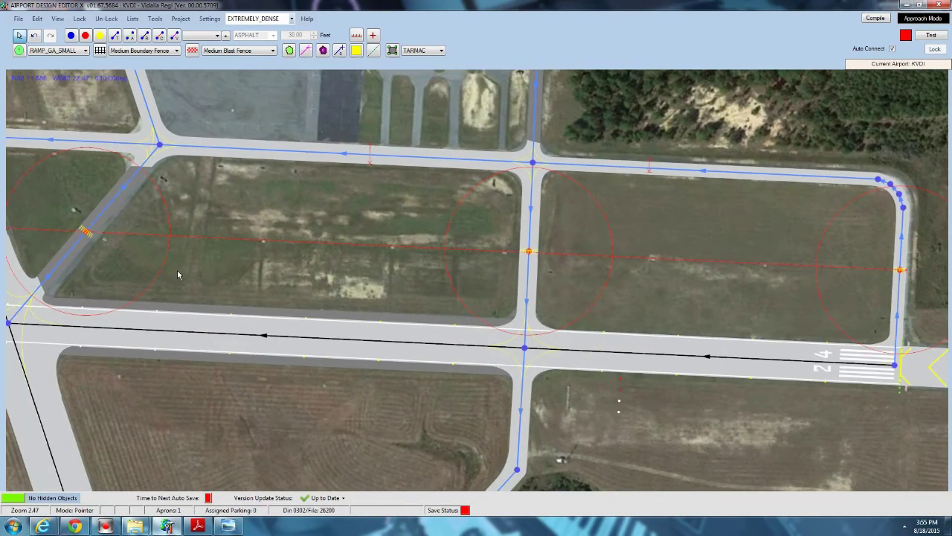
right_click(506, 232)
scroll(700, 225, up, 1)
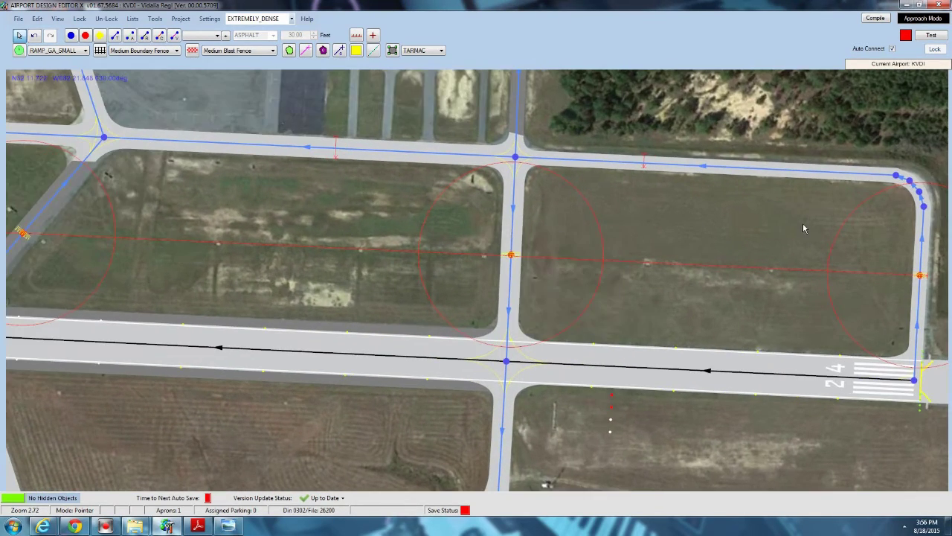
drag(803, 223, 506, 229)
scroll(505, 229, up, 3)
scroll(504, 233, up, 3)
right_click(197, 244)
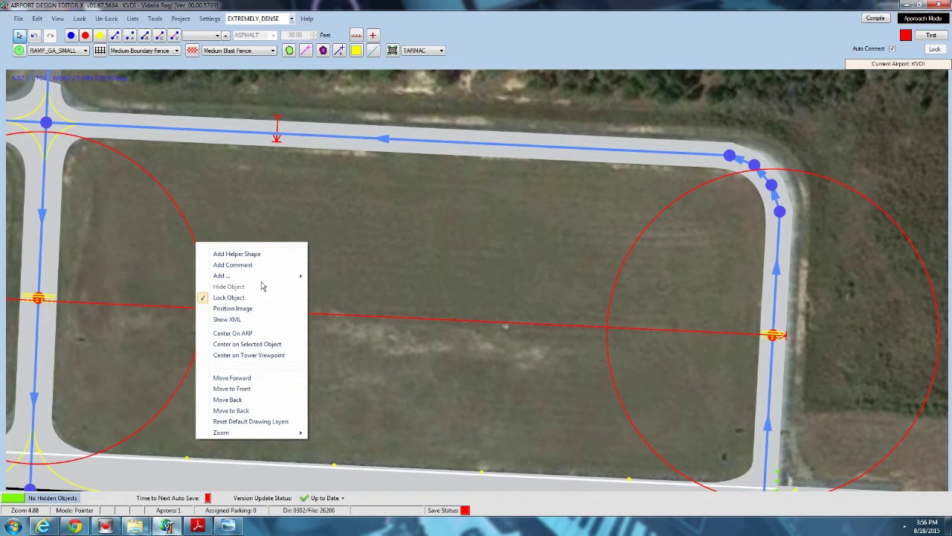
mouse_move(277, 276)
click(343, 341)
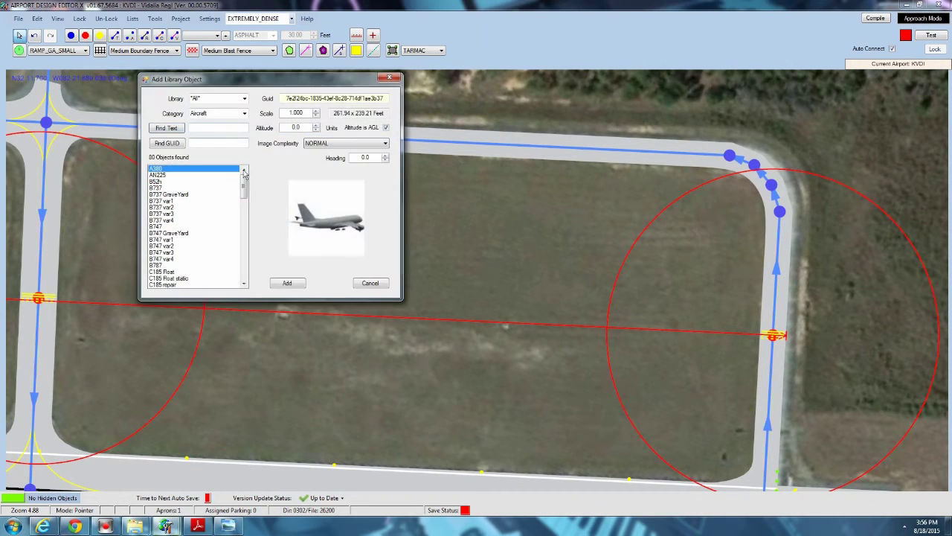
click(244, 99)
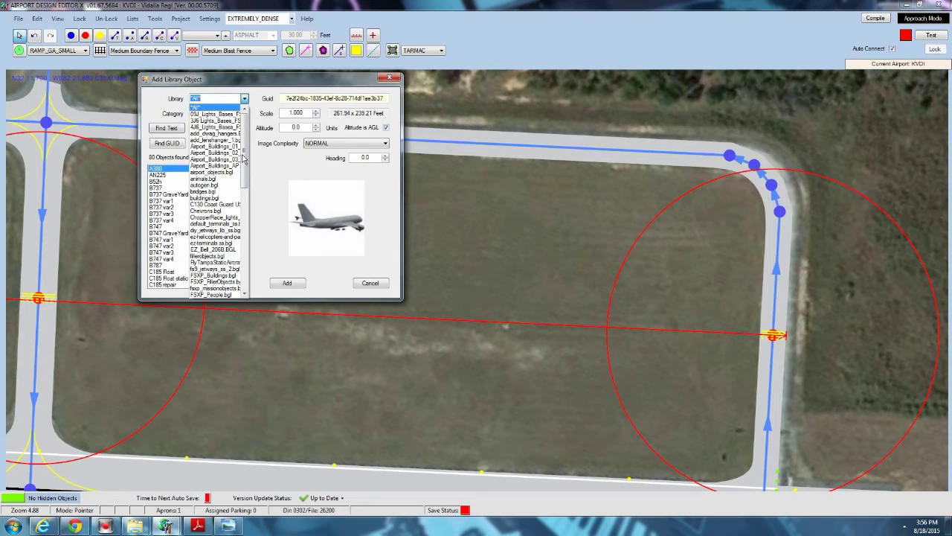
click(213, 172)
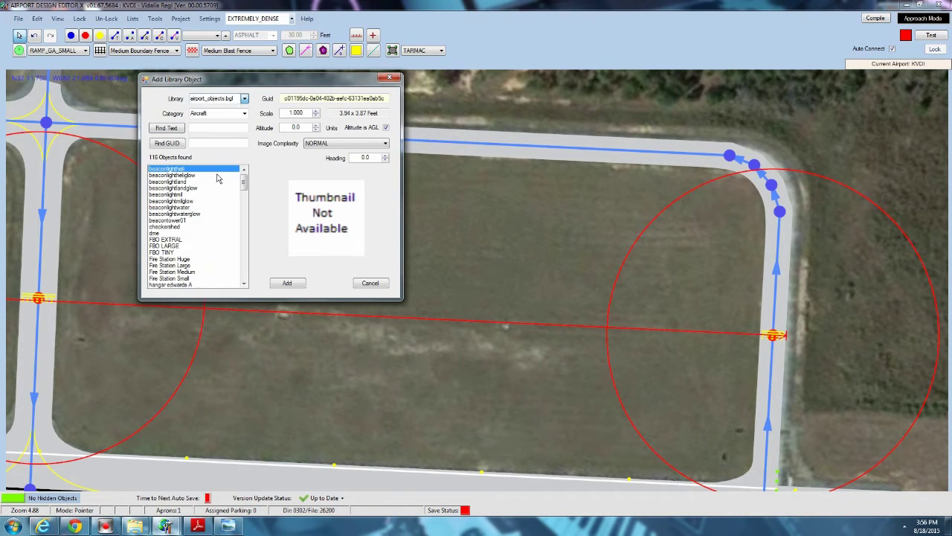
Add the checkershed object to the field and rotate it to a heading of about 242 degrees.
click(195, 258)
click(170, 220)
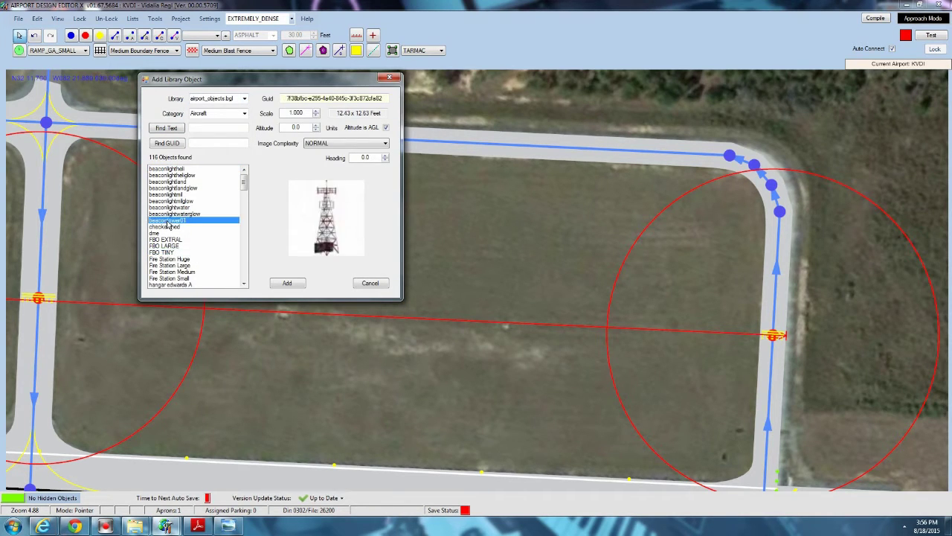
click(170, 226)
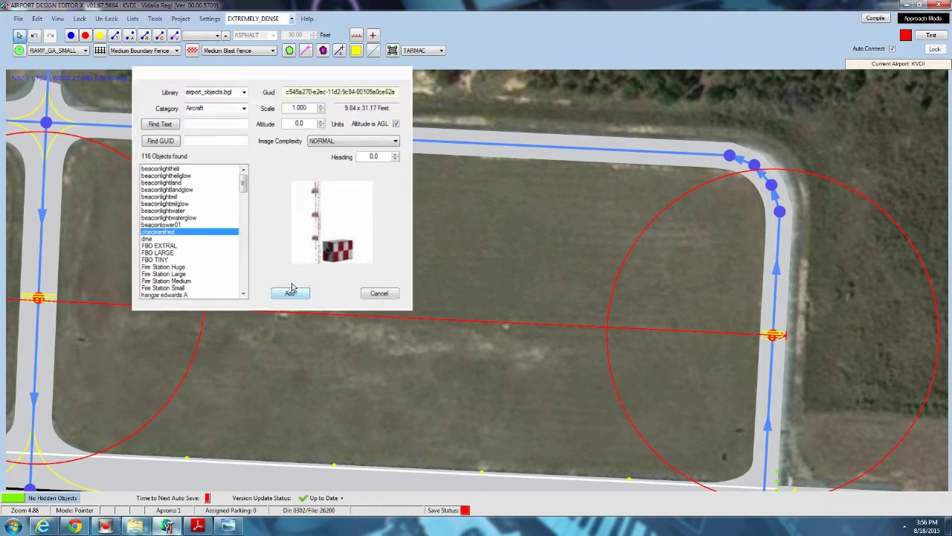
click(287, 283)
drag(209, 221, 50, 239)
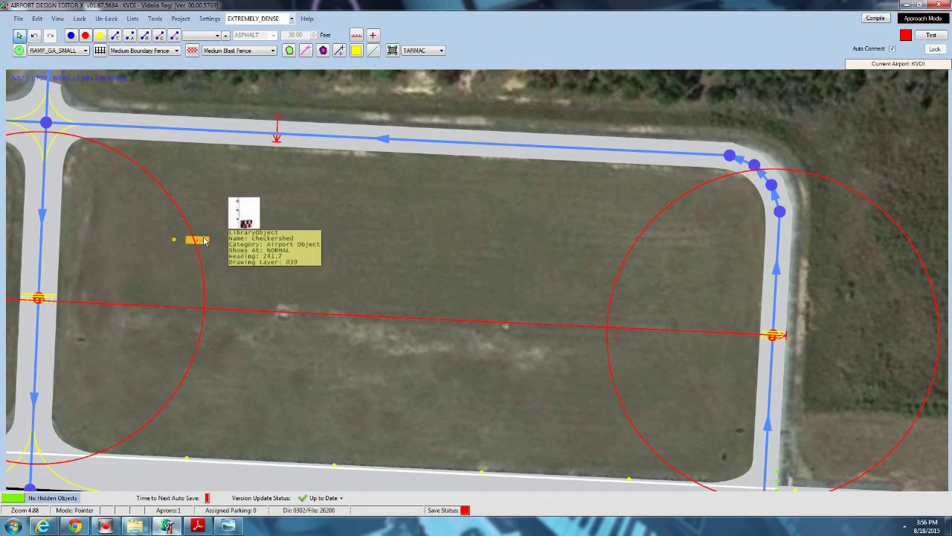
Turn on the display of navaids for the airport.
drag(352, 275, 383, 215)
scroll(385, 217, down, 5)
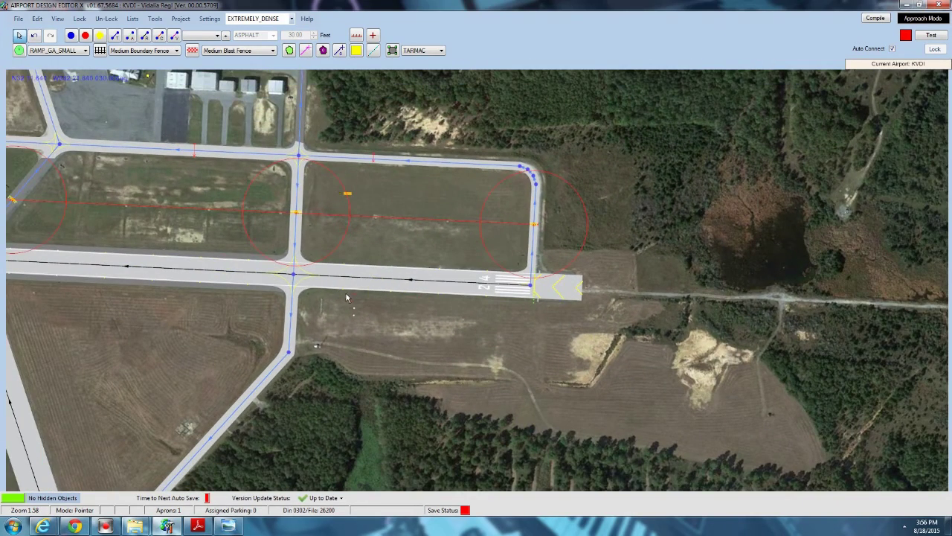
click(60, 18)
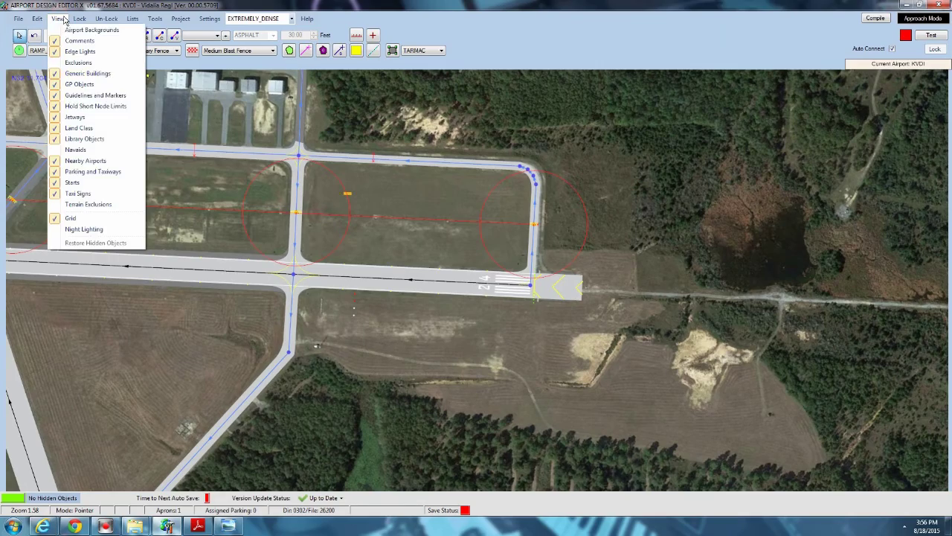
click(75, 149)
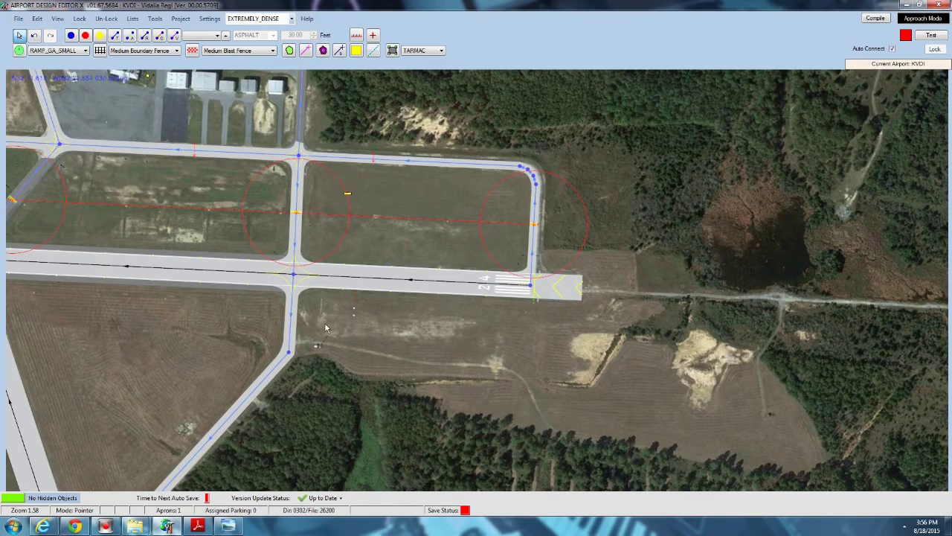
Enable the glide slope on the runway 24 ILS at the west end of the runway.
scroll(104, 306, down, 1)
drag(82, 305, 751, 319)
scroll(670, 305, down, 1)
drag(223, 292, 359, 313)
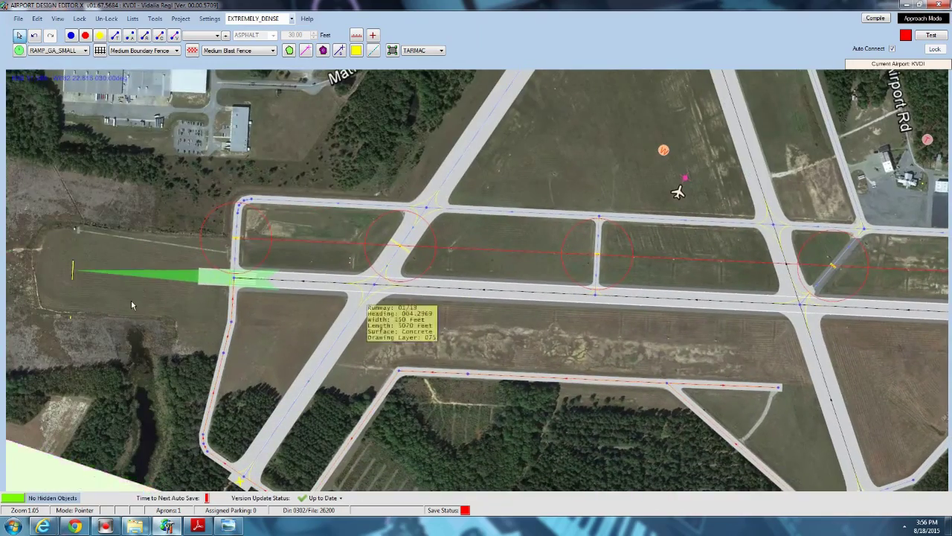
double_click(176, 275)
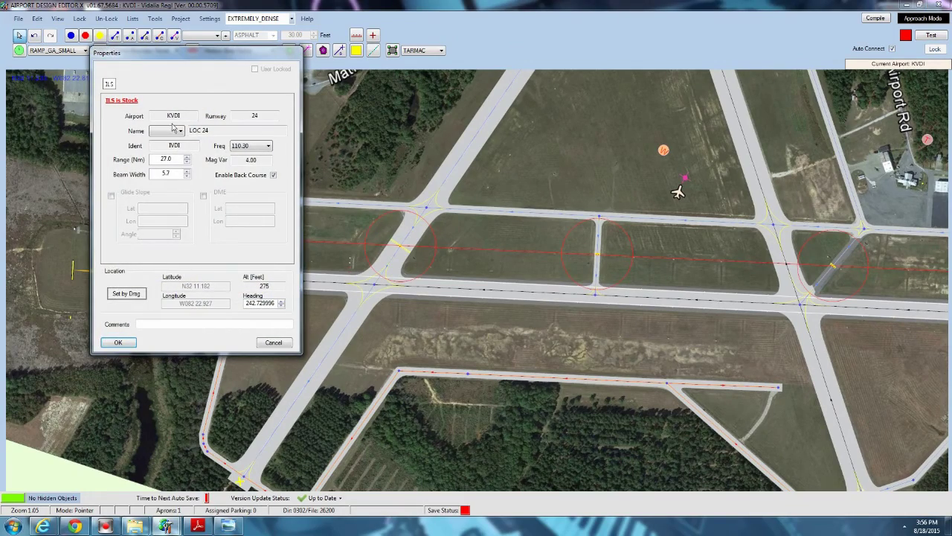
click(111, 197)
click(118, 343)
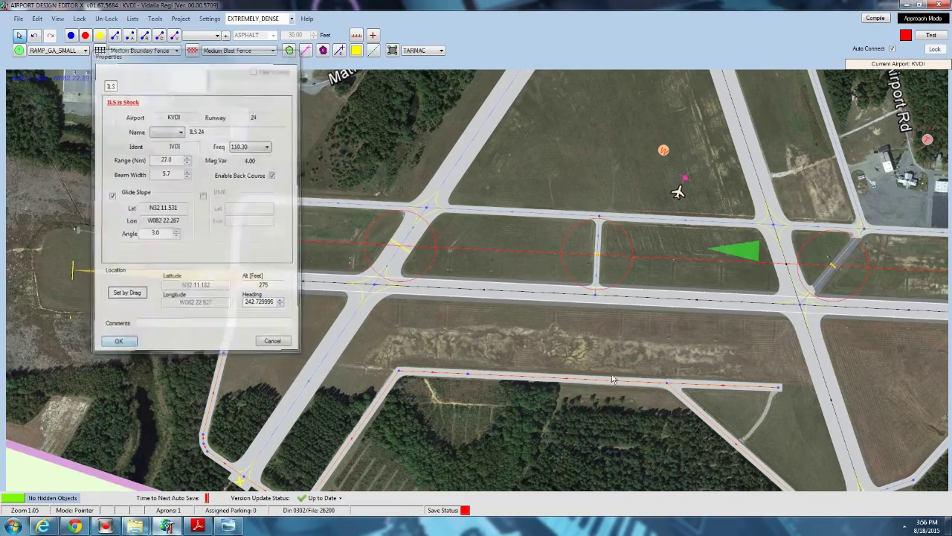
Move the runway 24 glide slope so its tip meets the checkershed in the field east of the connector.
scroll(320, 299, up, 3)
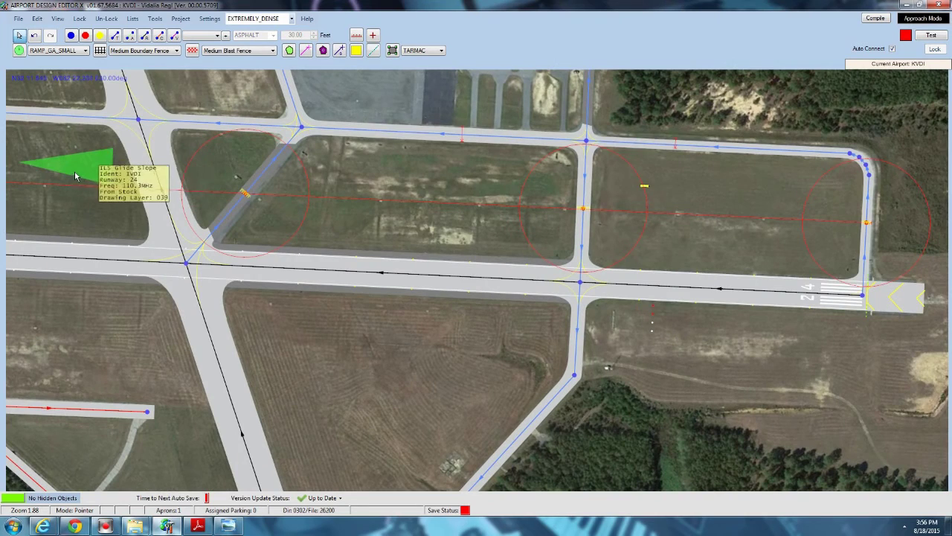
mouse_move(75, 170)
mouse_down()
mouse_move(653, 169)
mouse_move(725, 191)
mouse_move(710, 195)
mouse_up()
drag(625, 236, 249, 213)
scroll(267, 194, up, 2)
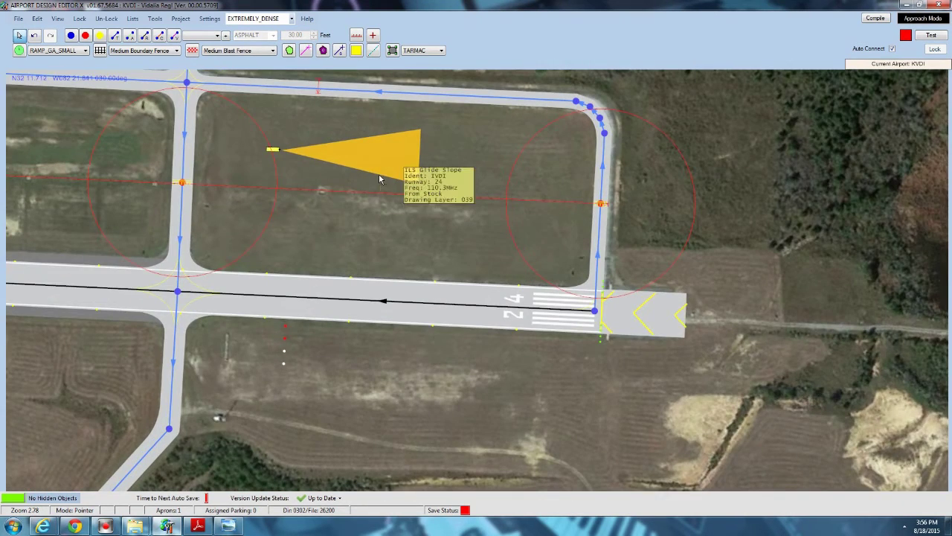
scroll(344, 158, up, 3)
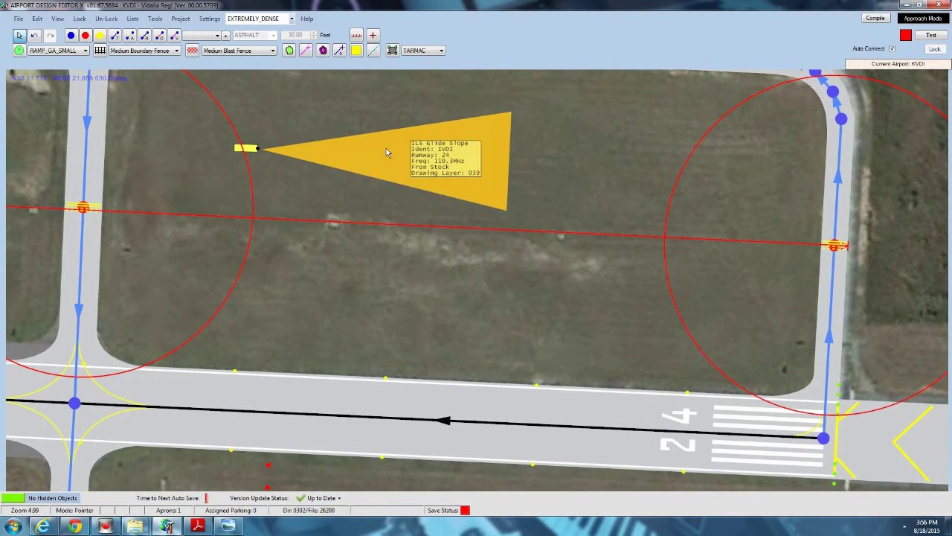
drag(388, 144, 384, 144)
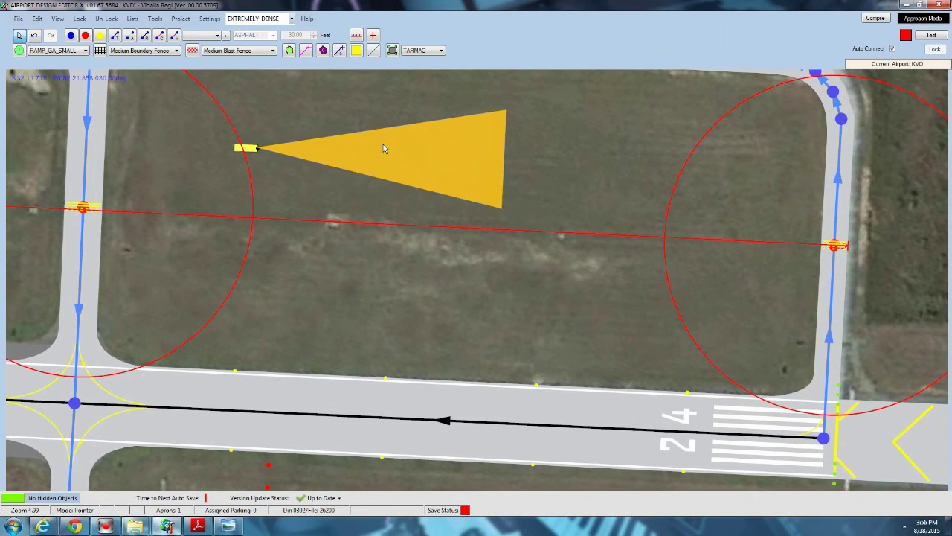
Move the checkershed and the glide slope west of the connector so the beam covers the connector's hold-short node.
drag(327, 274, 303, 265)
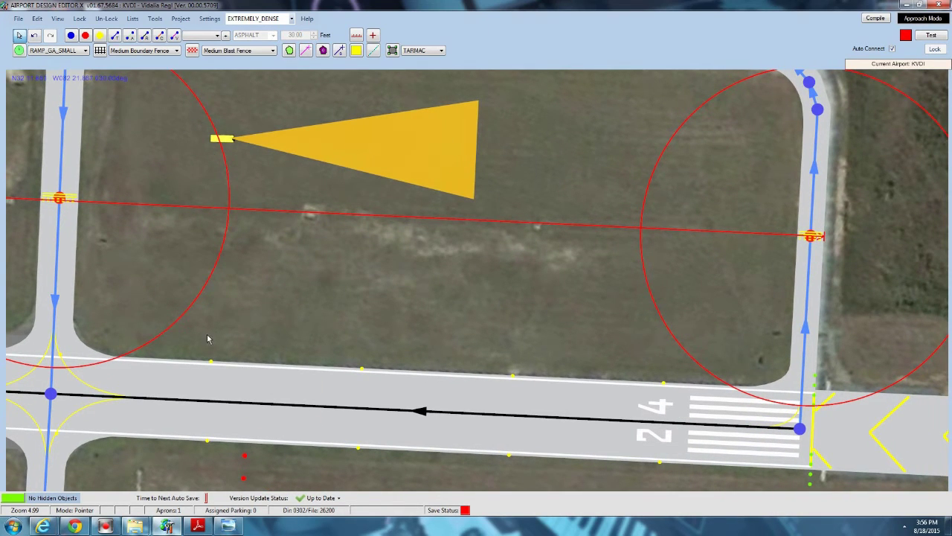
scroll(251, 384, down, 2)
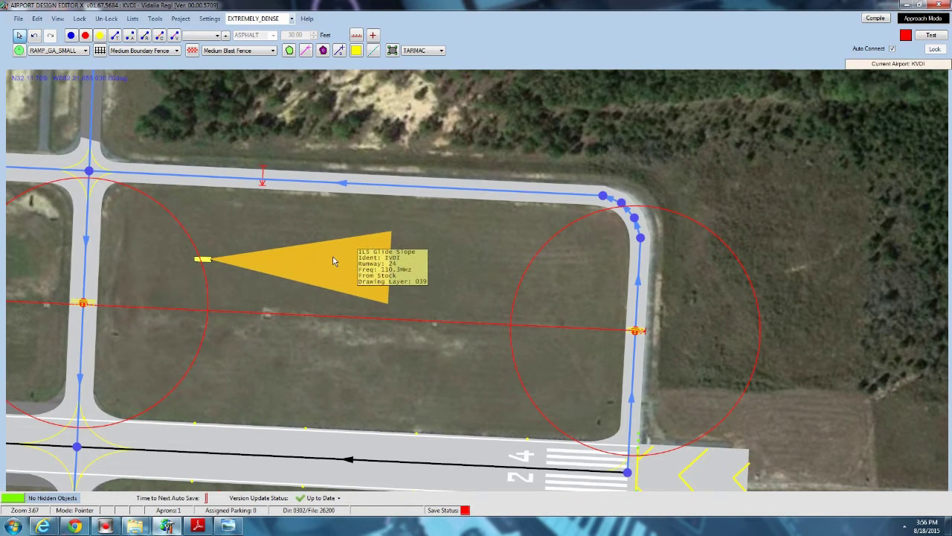
drag(159, 266, 47, 288)
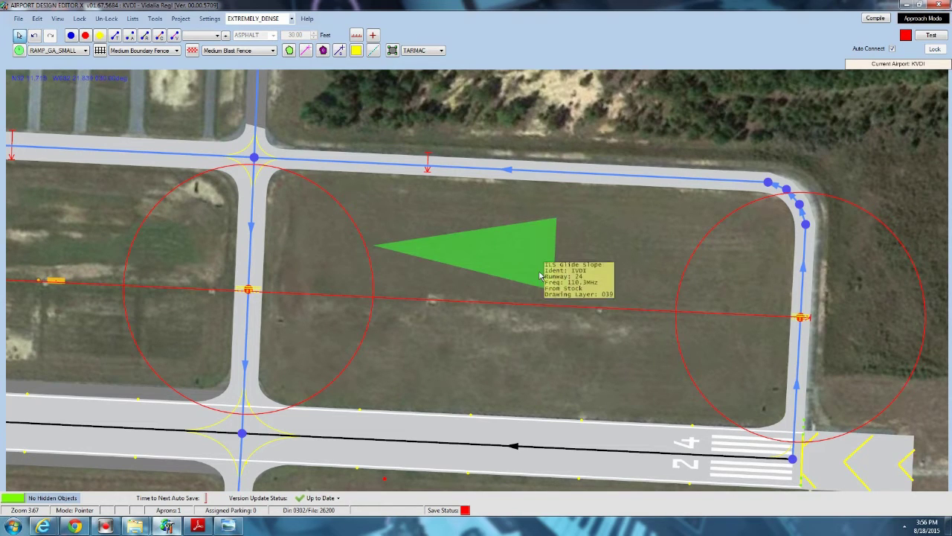
drag(518, 255, 212, 286)
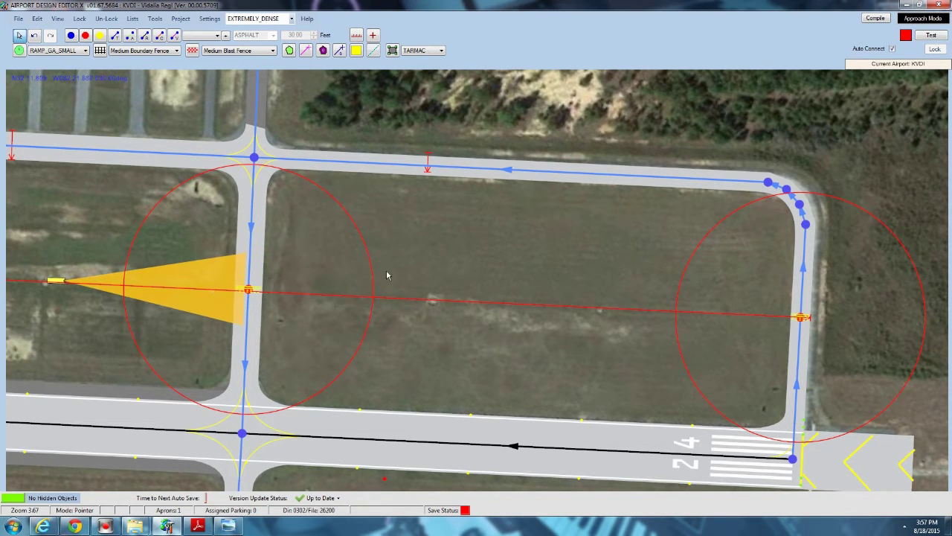
drag(387, 275, 480, 292)
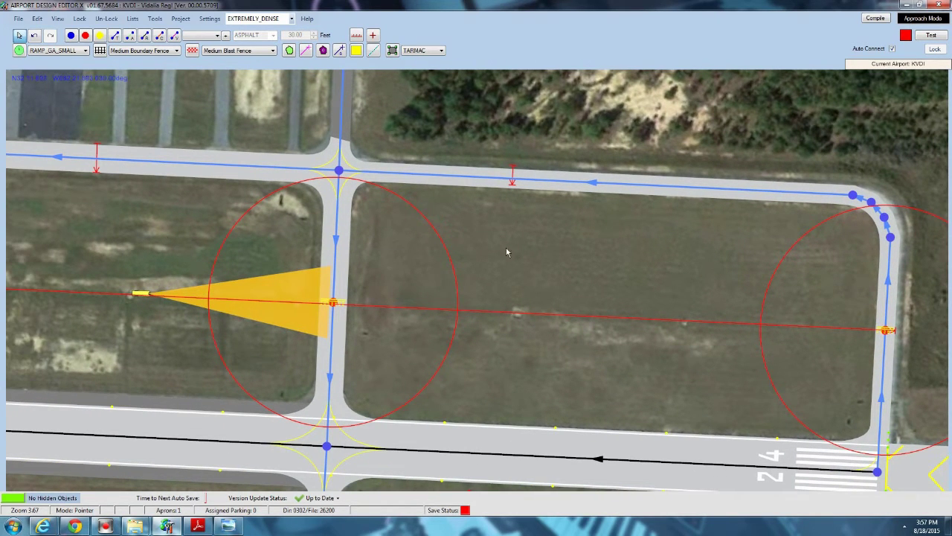
Measure a guide about 772 feet long from the glide slope's tip along its upper edge into the field east of the connector.
scroll(759, 174, down, 3)
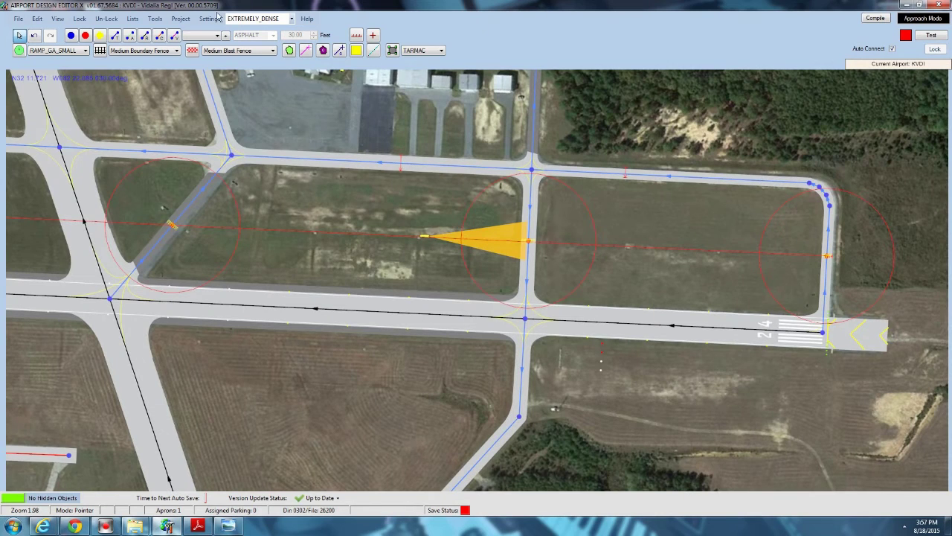
click(357, 35)
scroll(436, 240, up, 4)
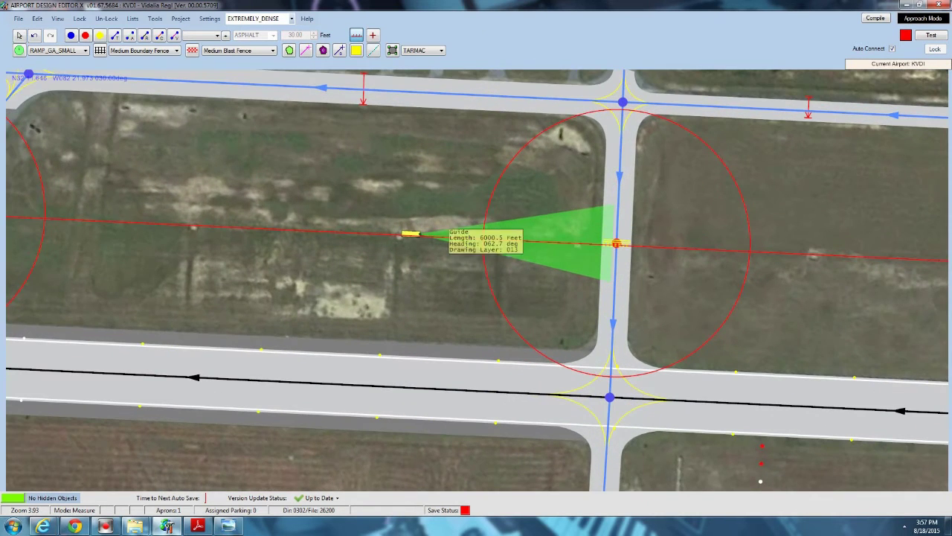
drag(414, 234, 741, 215)
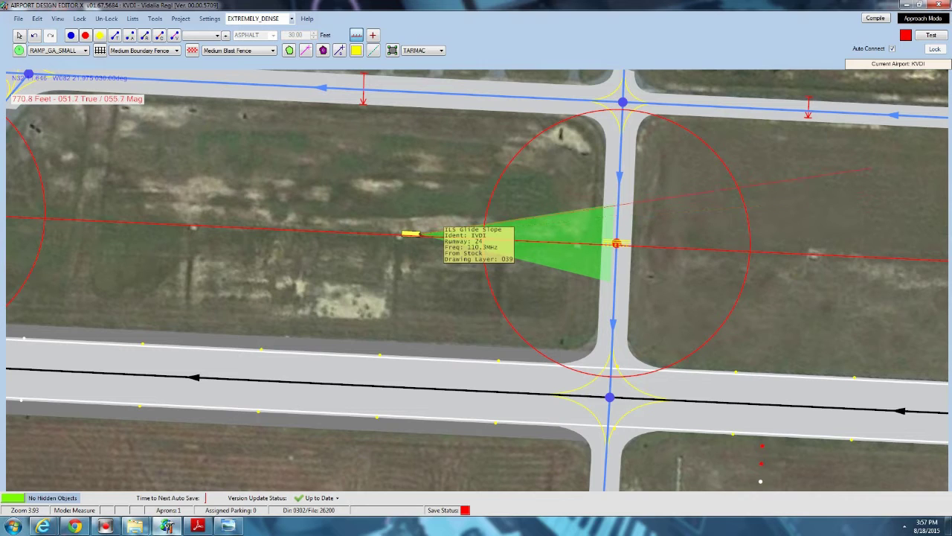
click(871, 166)
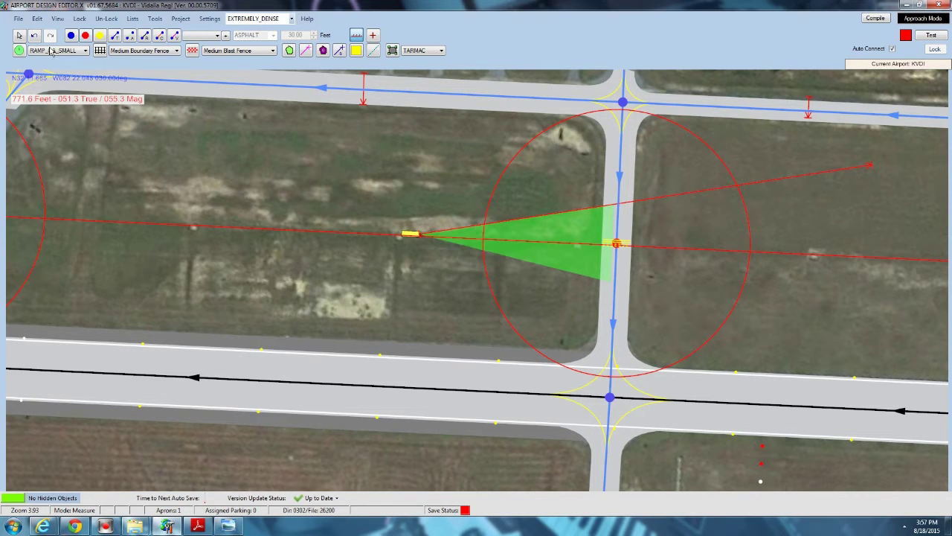
click(20, 36)
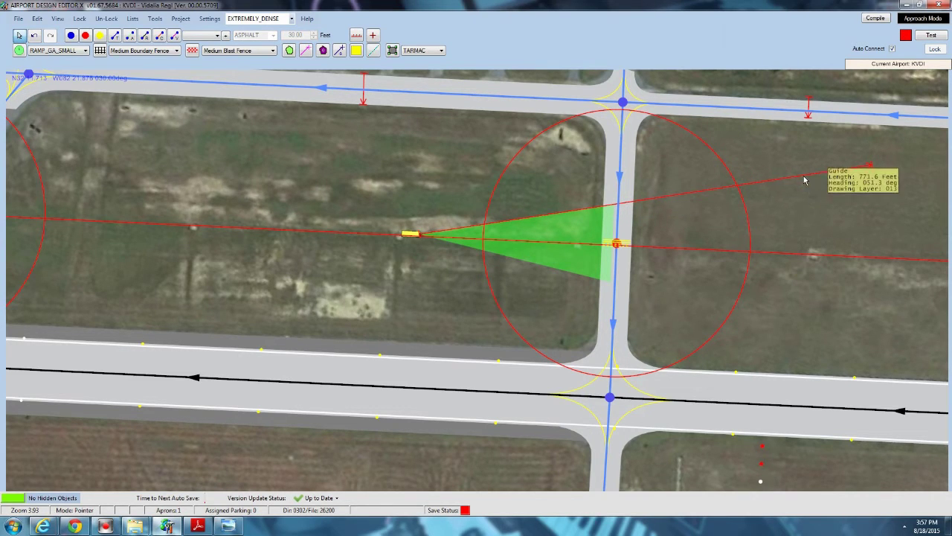
Set the length of the guide along the glide slope's upper edge to 2000 feet.
double_click(800, 176)
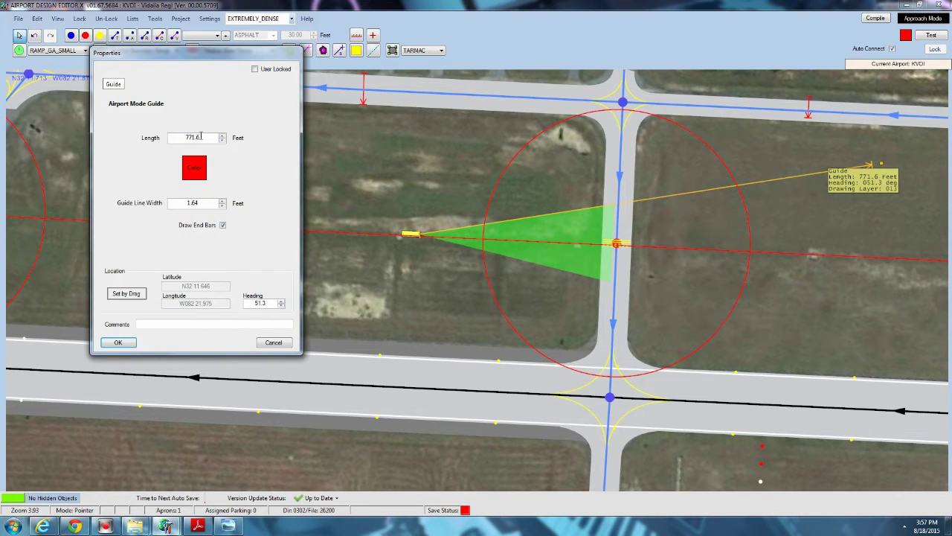
drag(201, 137, 166, 139)
text(2000)
click(117, 342)
Measure a guide about 962 feet long from the glide slope's tip along its lower edge and set its length to 2000 feet.
drag(638, 307, 322, 288)
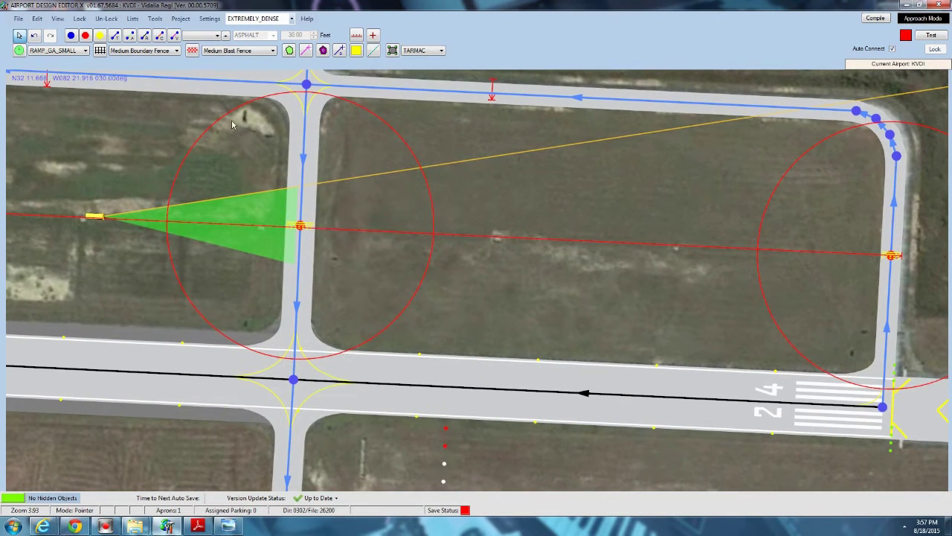
click(357, 36)
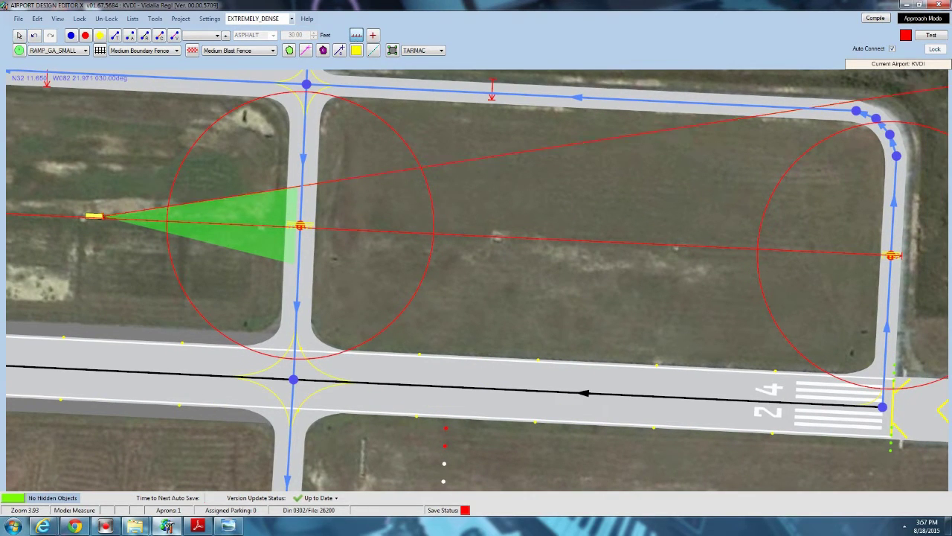
drag(104, 216, 576, 349)
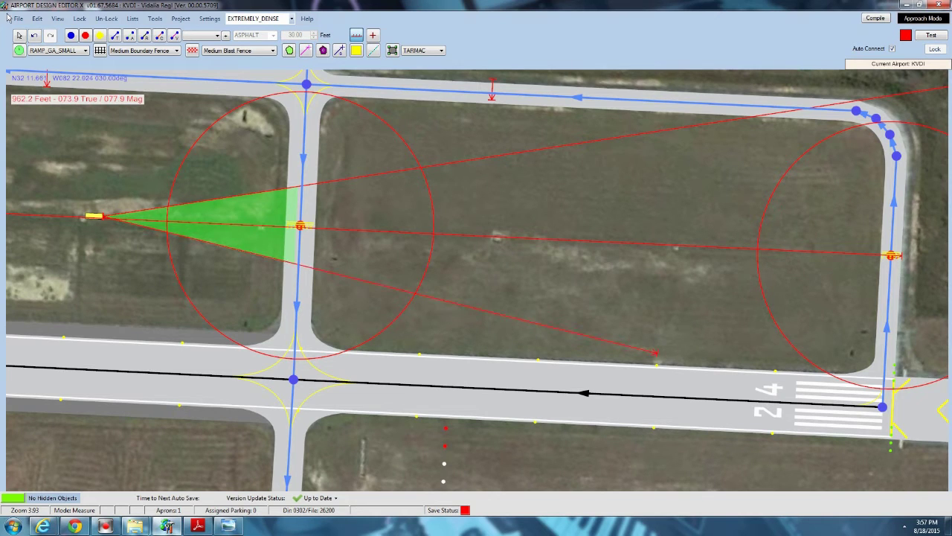
click(19, 34)
double_click(468, 316)
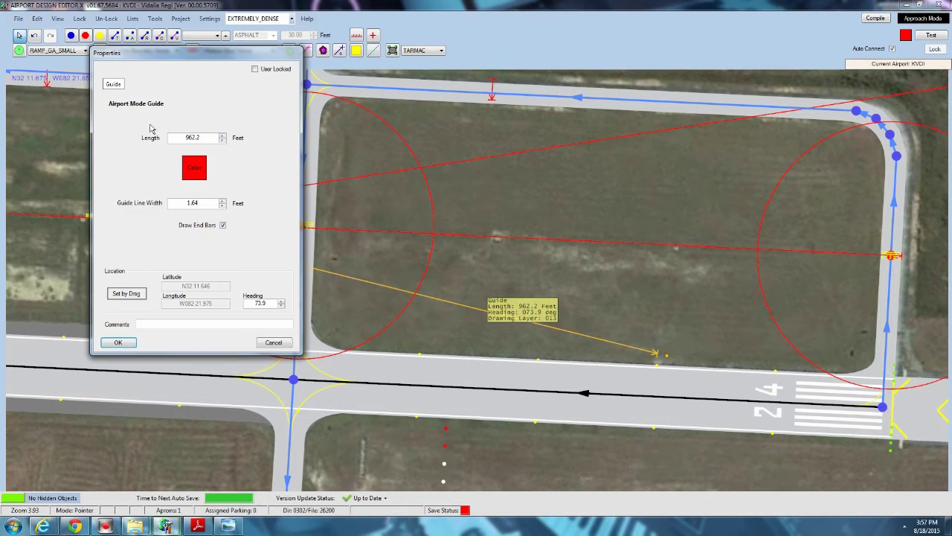
text(20000)
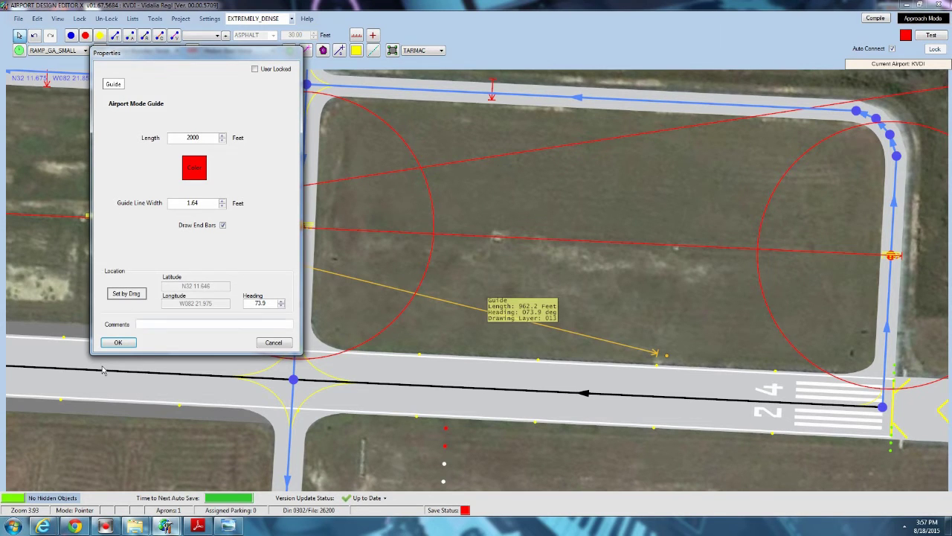
click(118, 342)
Examine the area enclosed by the two guides, from the connector out past the runway 24 threshold.
drag(654, 223, 369, 220)
scroll(396, 215, down, 1)
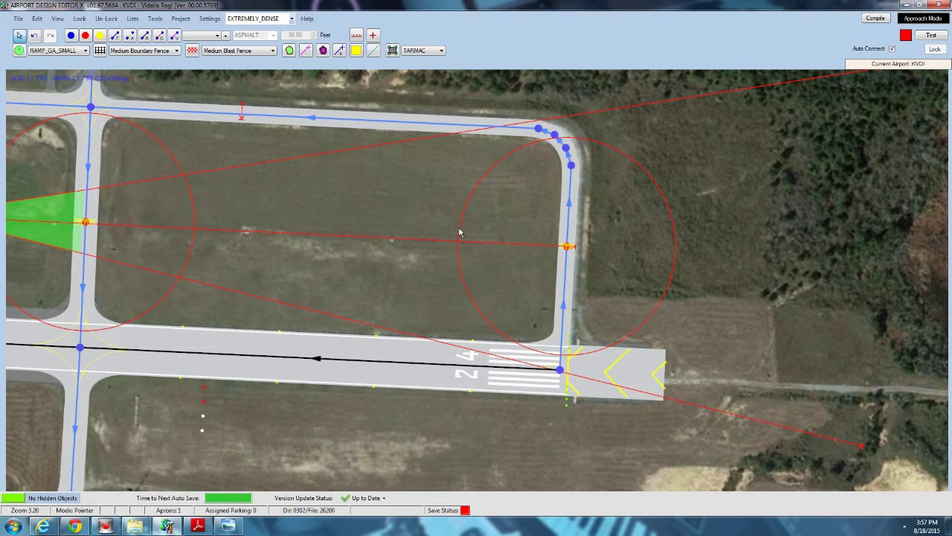
drag(403, 210, 440, 235)
drag(551, 330, 211, 169)
drag(231, 262, 249, 424)
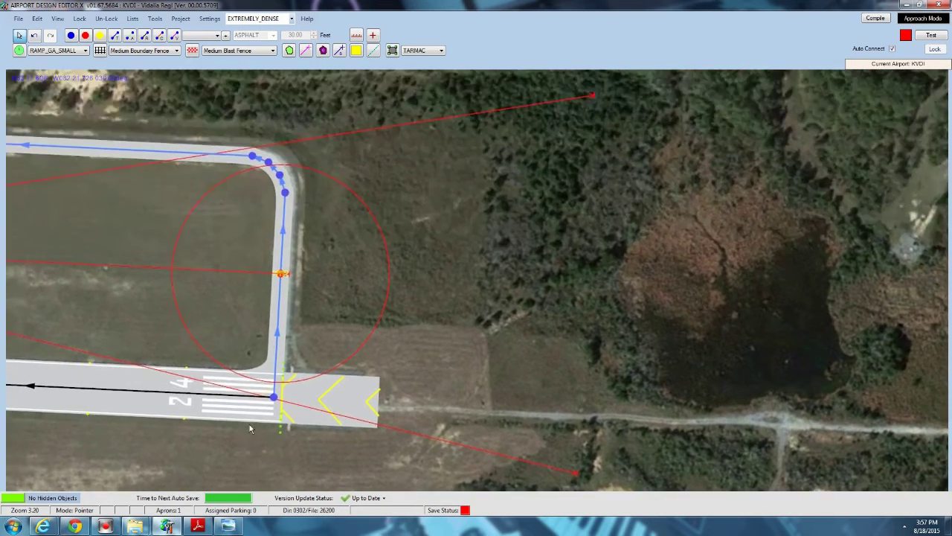
scroll(249, 424, down, 2)
drag(305, 330, 617, 345)
scroll(633, 306, up, 1)
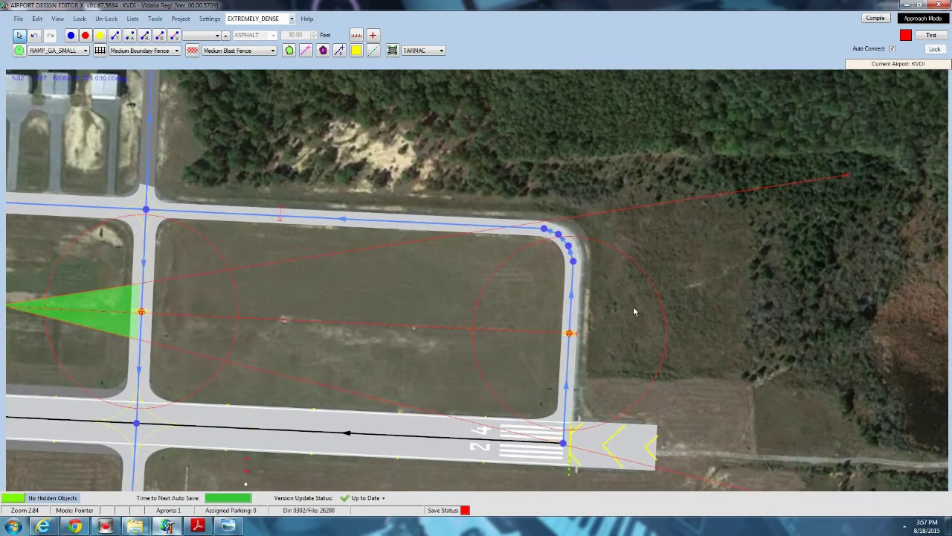
Add ILS hold-short nodes on the connector just north of the upper guide and on the parallel taxiway west of where that guide crosses it.
click(99, 36)
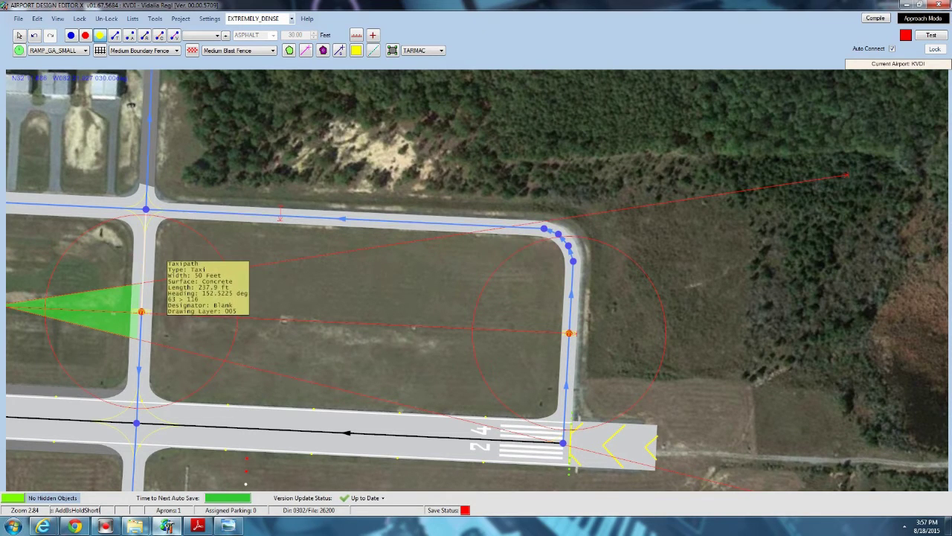
click(143, 267)
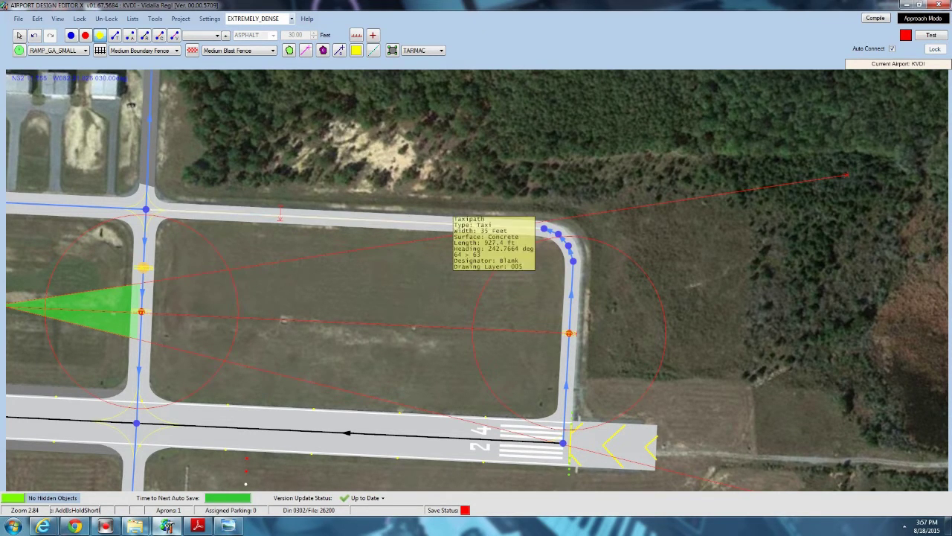
click(428, 223)
click(18, 36)
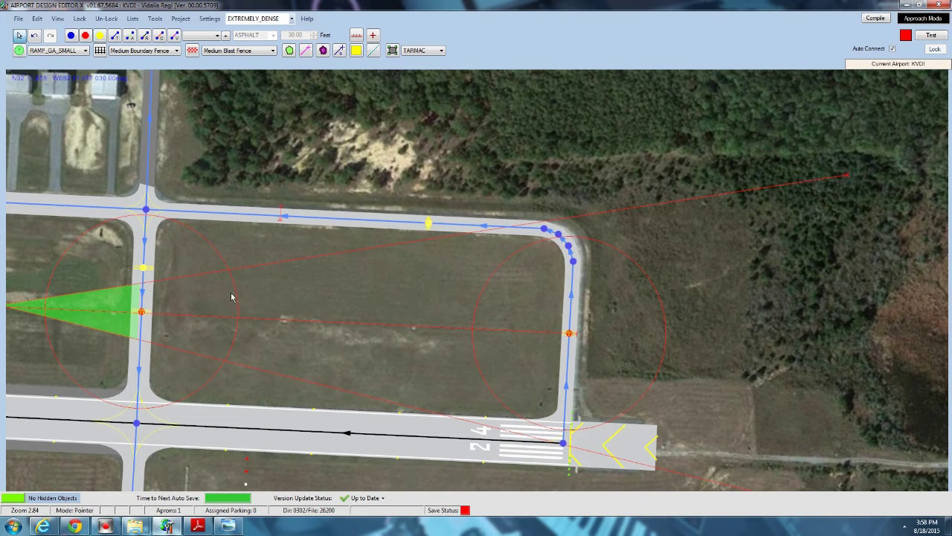
Examine the position and orientation of the two ILS hold-short nodes relative to the guides, the runway 24 end and the glide slope.
drag(363, 303, 435, 285)
scroll(435, 286, up, 3)
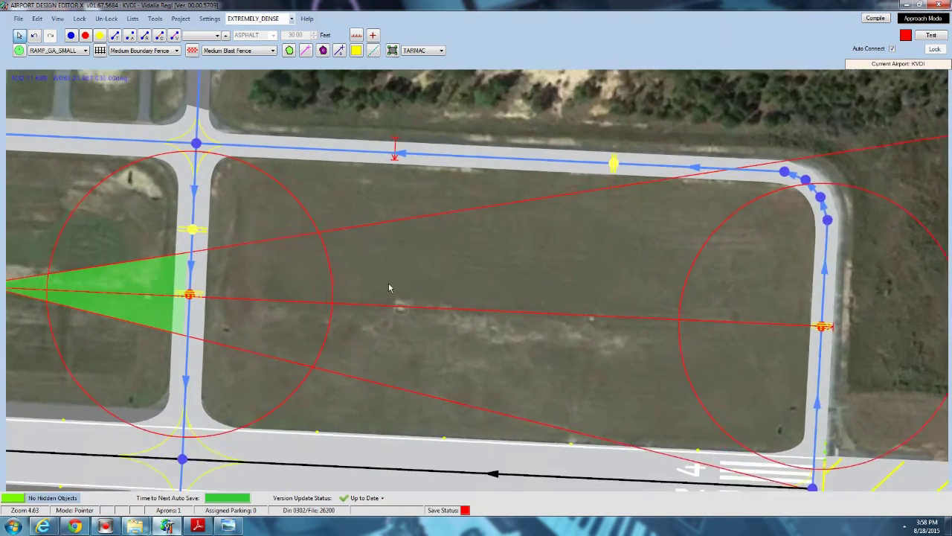
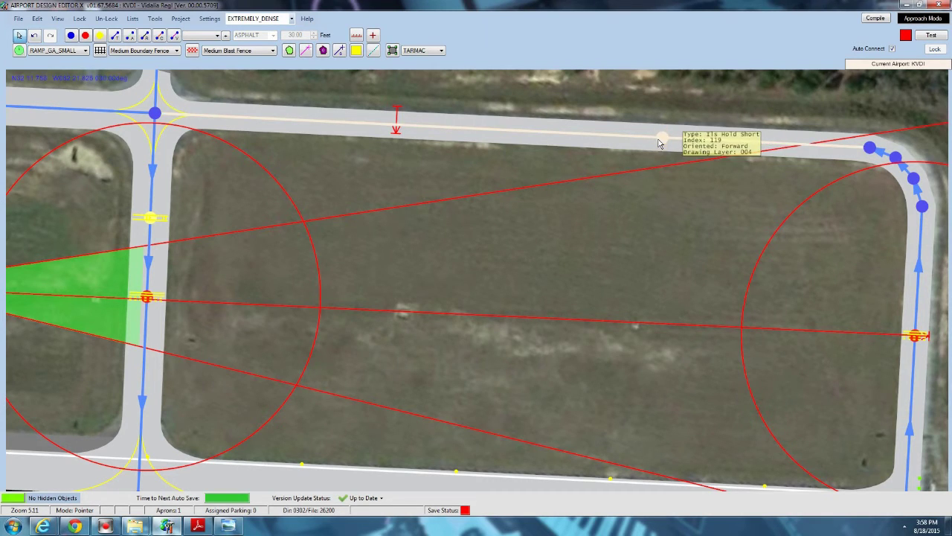
drag(552, 226, 356, 210)
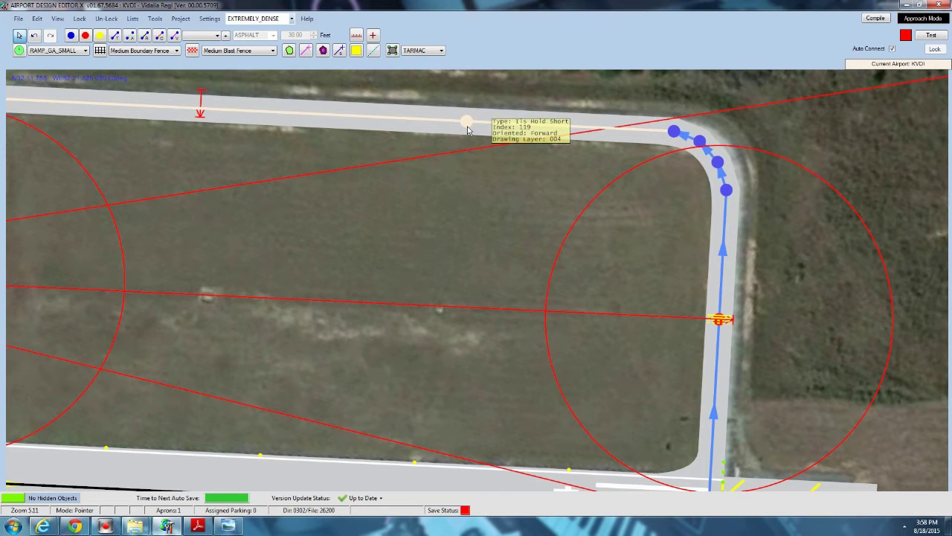
drag(587, 221, 360, 212)
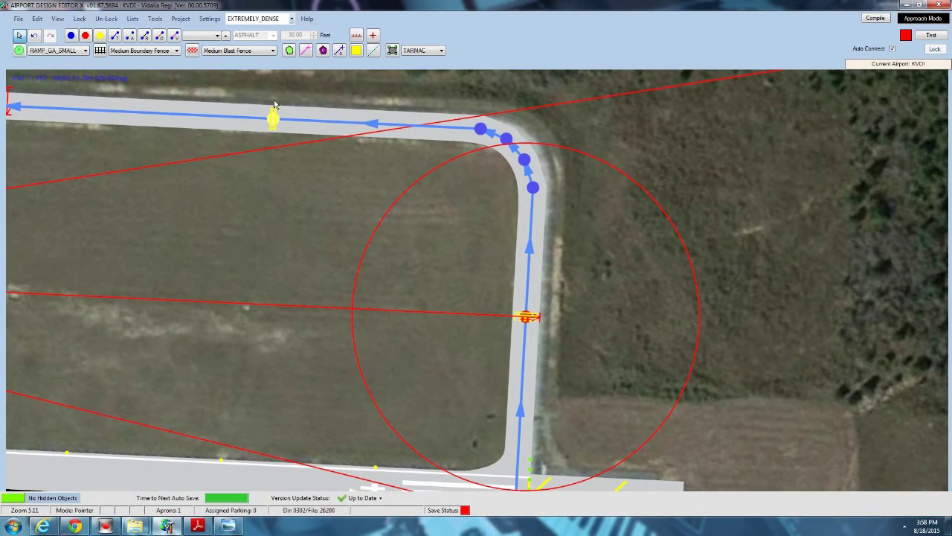
scroll(320, 183, down, 3)
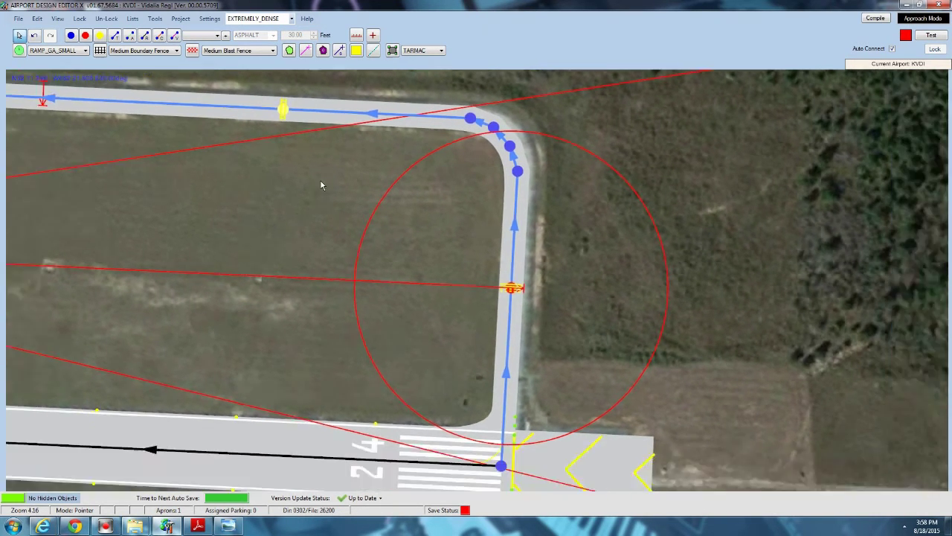
drag(323, 191, 445, 192)
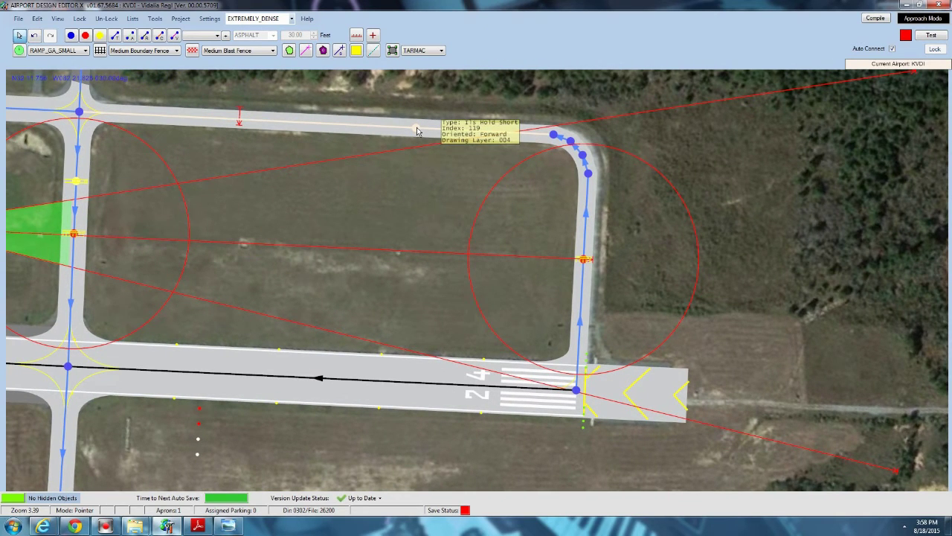
drag(411, 201, 684, 206)
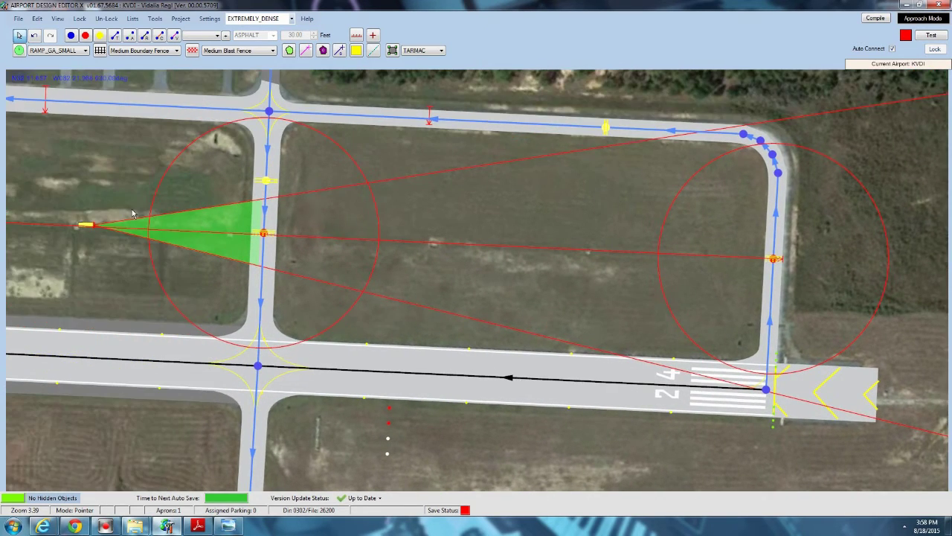
scroll(538, 263, down, 2)
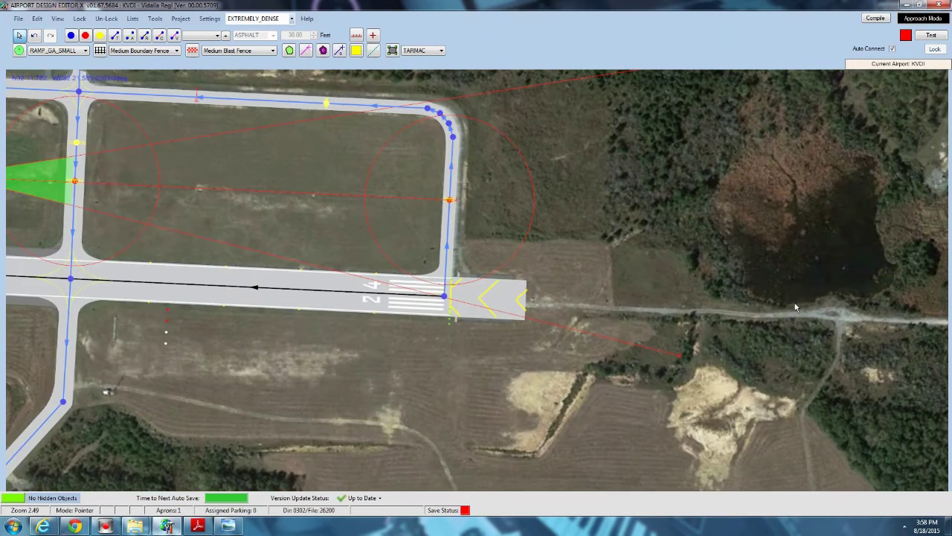
drag(617, 206, 640, 344)
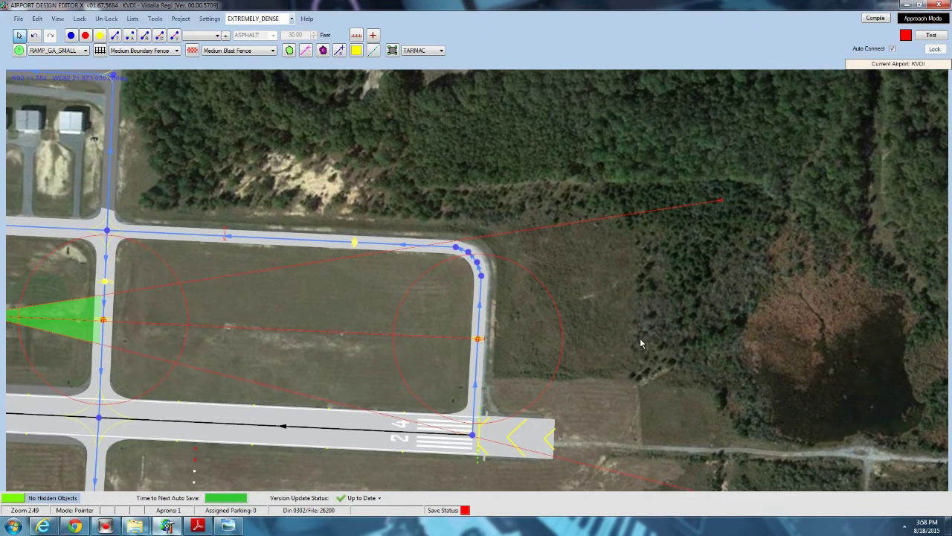
scroll(320, 286, up, 2)
scroll(332, 279, up, 1)
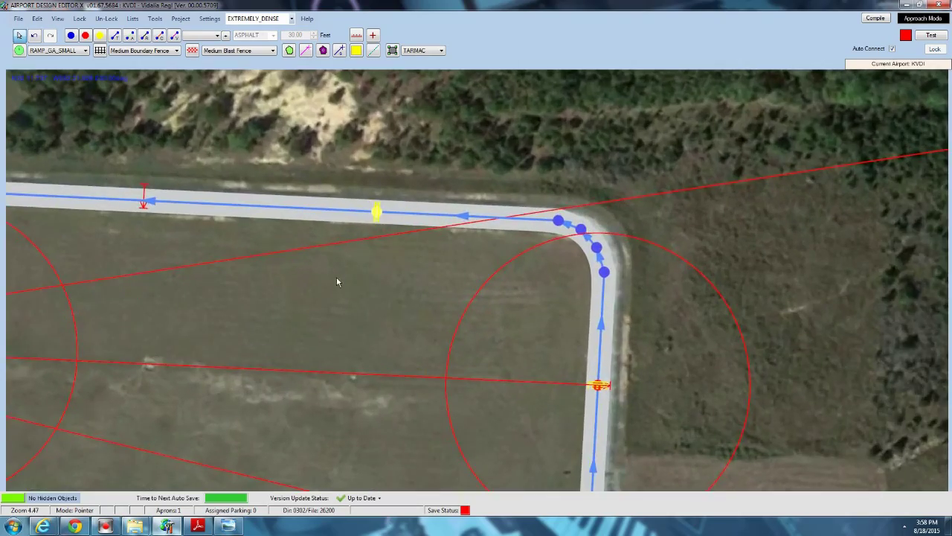
drag(336, 276, 586, 274)
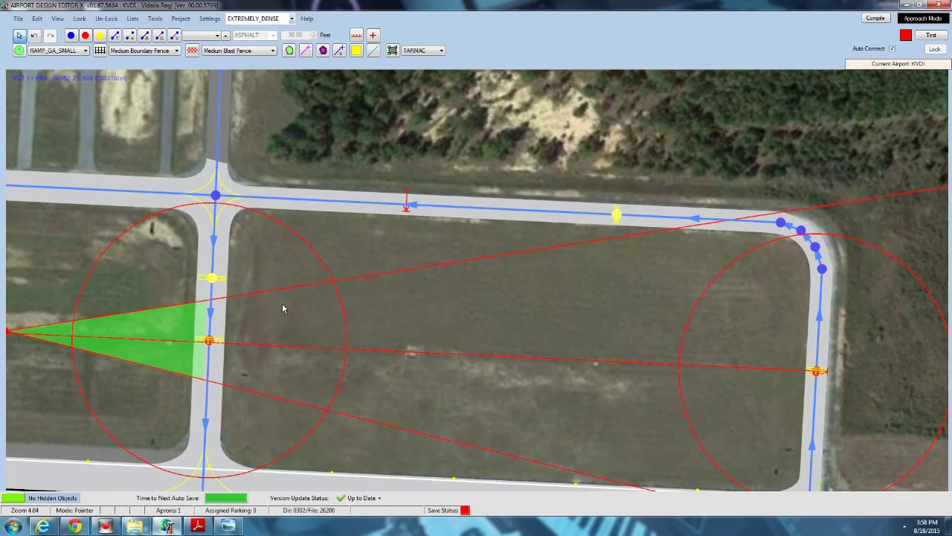
scroll(283, 308, down, 5)
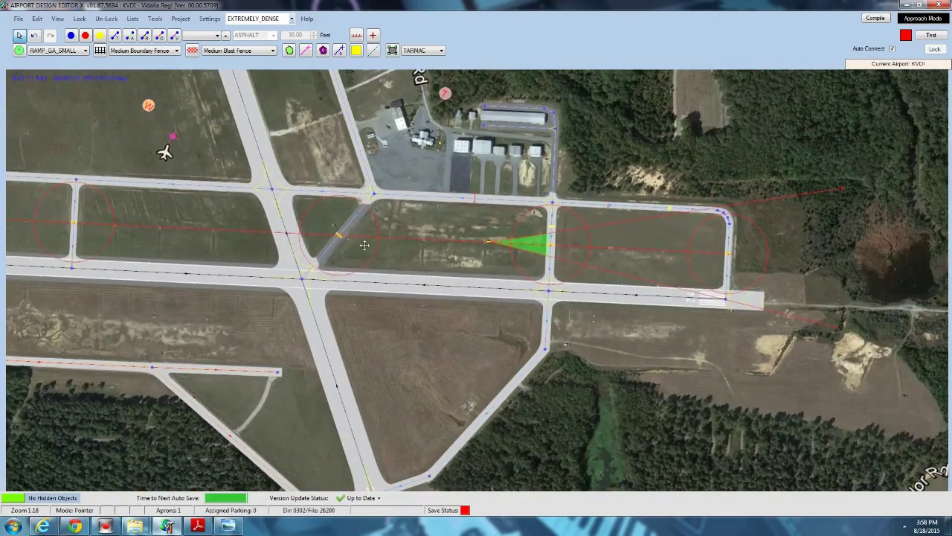
Disable the glide slope on the runway 24 ILS at the west end of the runway.
drag(364, 244, 772, 231)
double_click(20, 237)
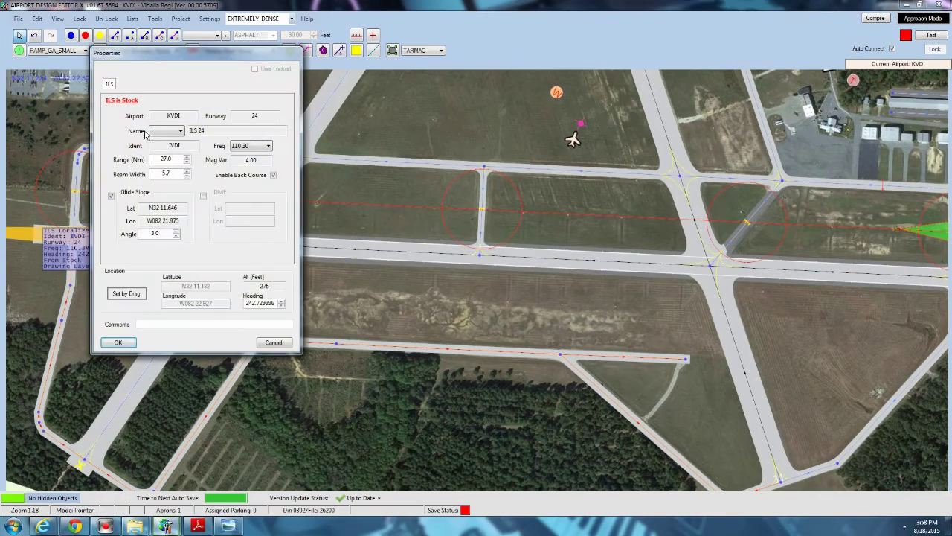
click(111, 195)
click(117, 342)
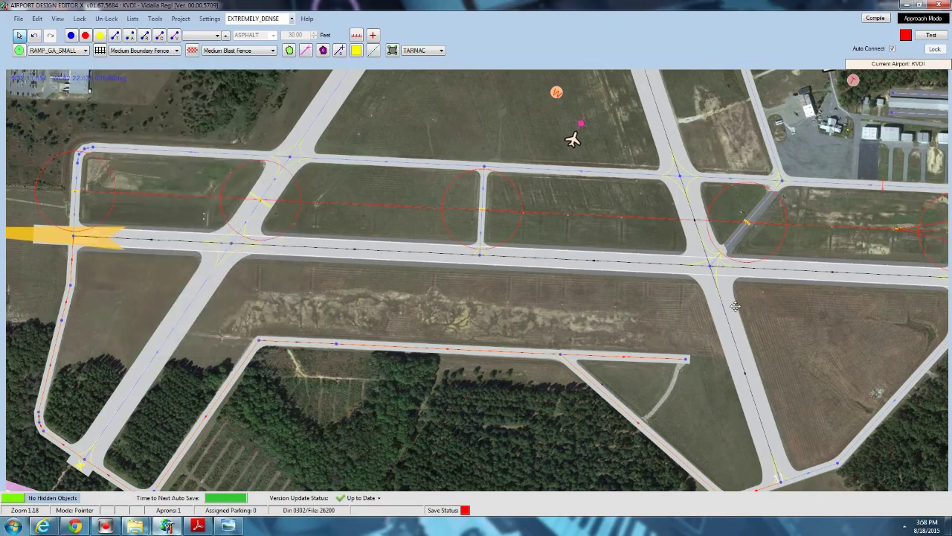
Delete the checkershed and the two 2000-foot guides that mark the glide slope's edges.
drag(735, 306, 66, 171)
scroll(364, 273, up, 2)
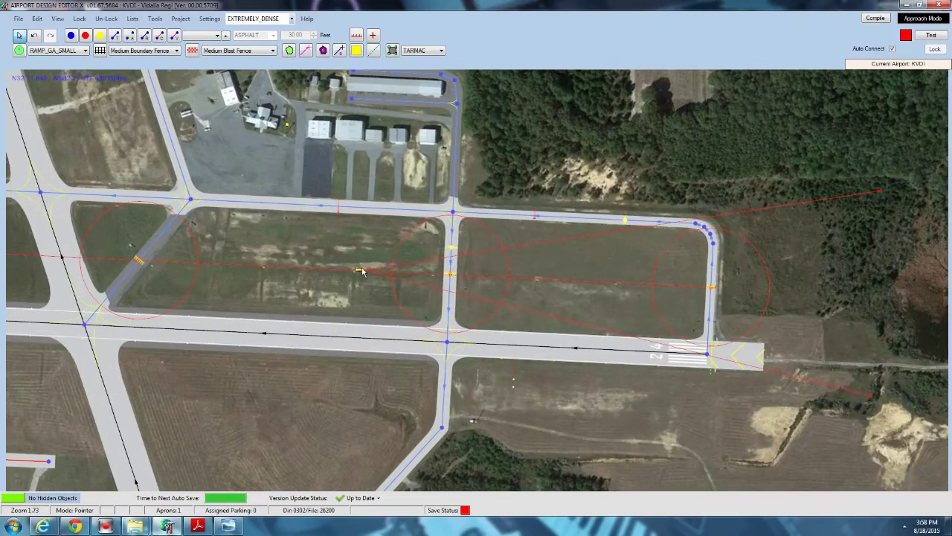
click(556, 243)
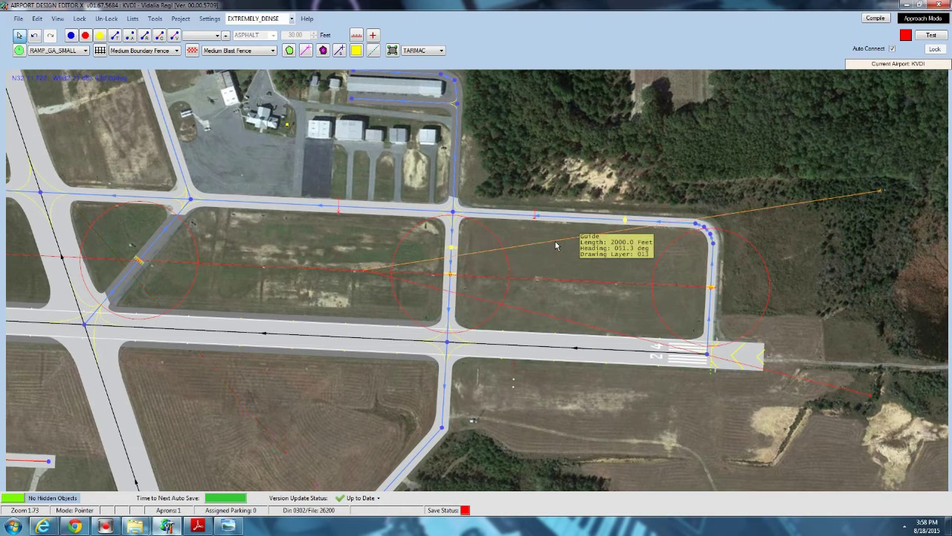
key(Delete)
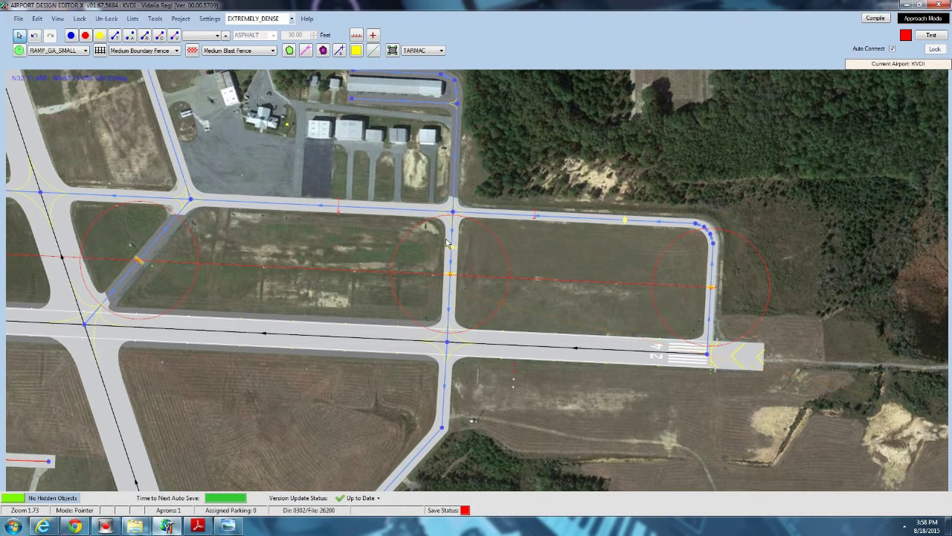
Delete the ILS hold-short nodes on the connector and on the parallel taxiway east of it.
scroll(456, 251, up, 3)
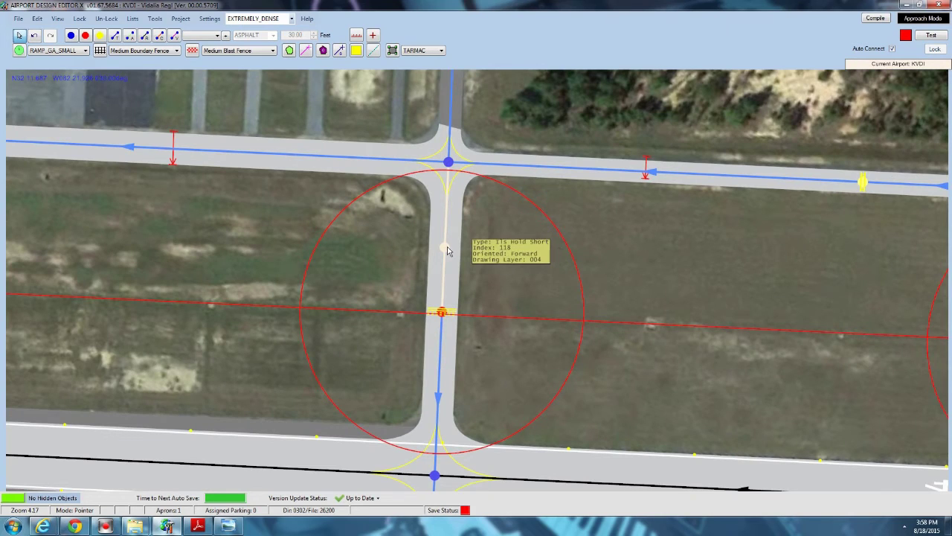
key(Delete)
click(864, 186)
key(Delete)
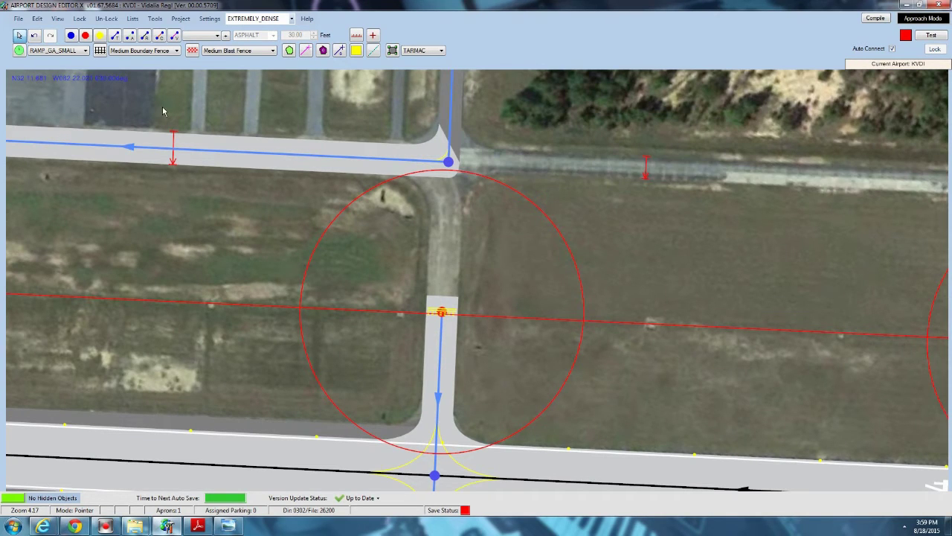
Draw 35-foot asphalt taxi links from the connector's north junction to its hold-short node and east to the first node of the taxiway curve.
click(114, 35)
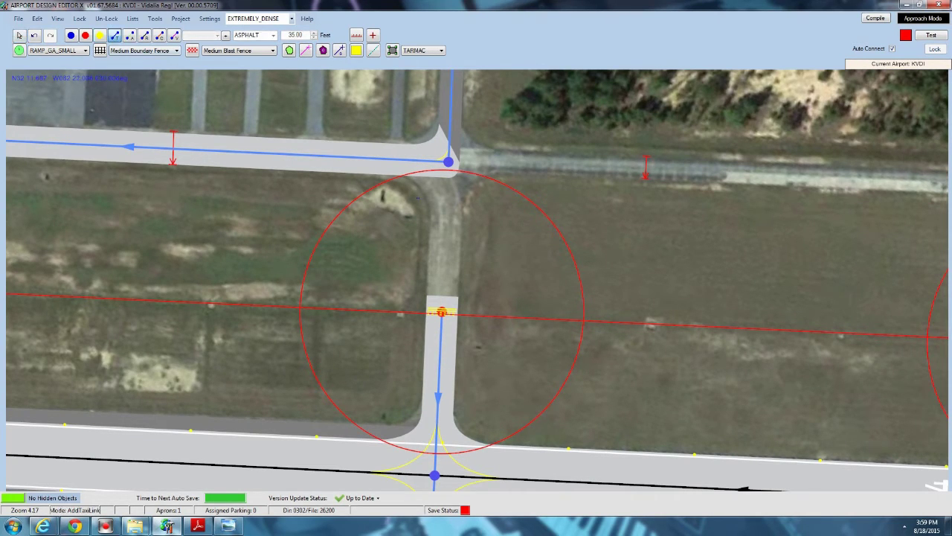
drag(449, 162, 443, 306)
right_drag(401, 267, 113, 287)
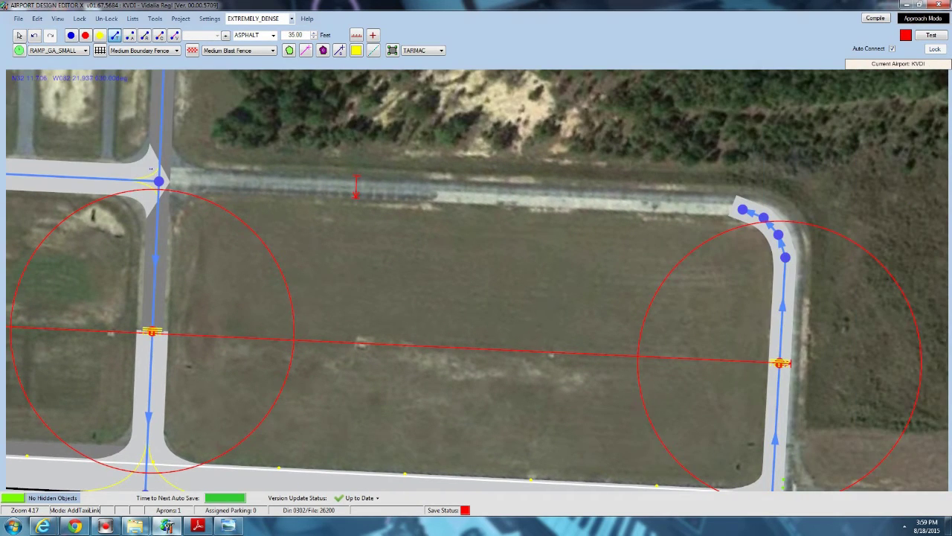
drag(158, 181, 742, 209)
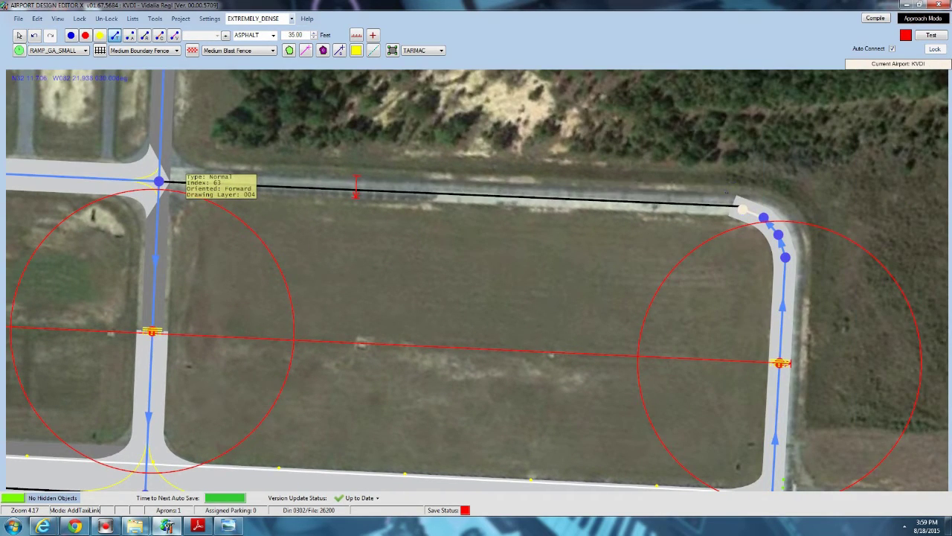
click(19, 35)
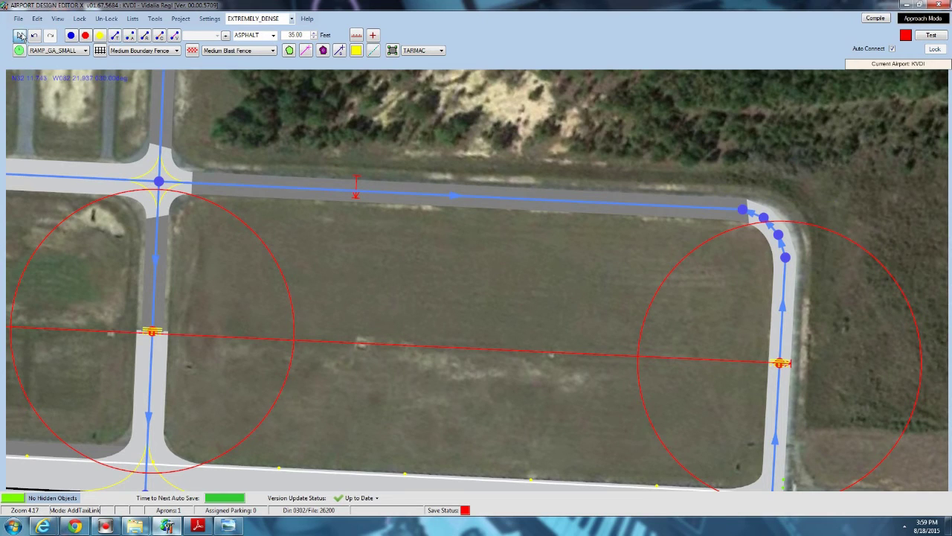
Set the taxi links running east to the taxiway curve and south to the connector's hold-short node to 50-foot-wide concrete.
double_click(325, 194)
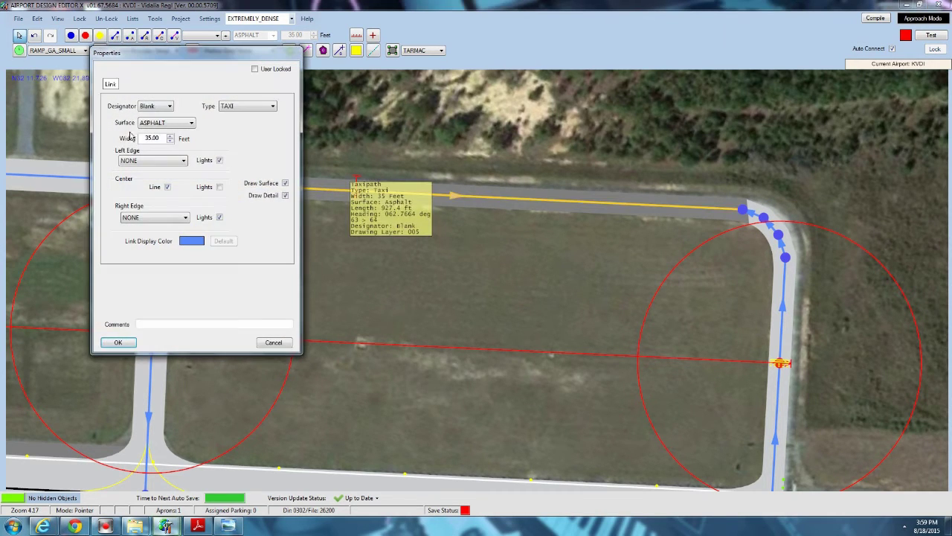
double_click(146, 138)
click(159, 123)
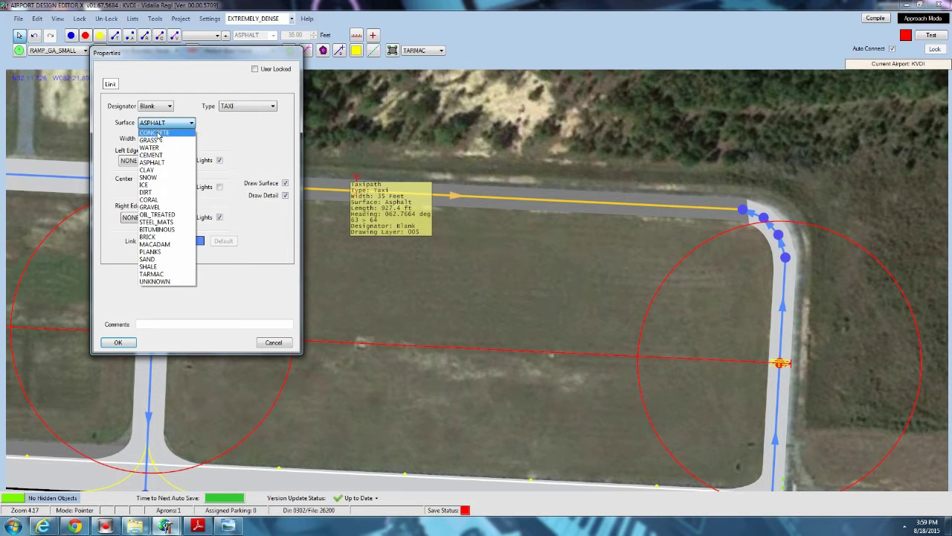
click(155, 133)
click(114, 343)
double_click(156, 316)
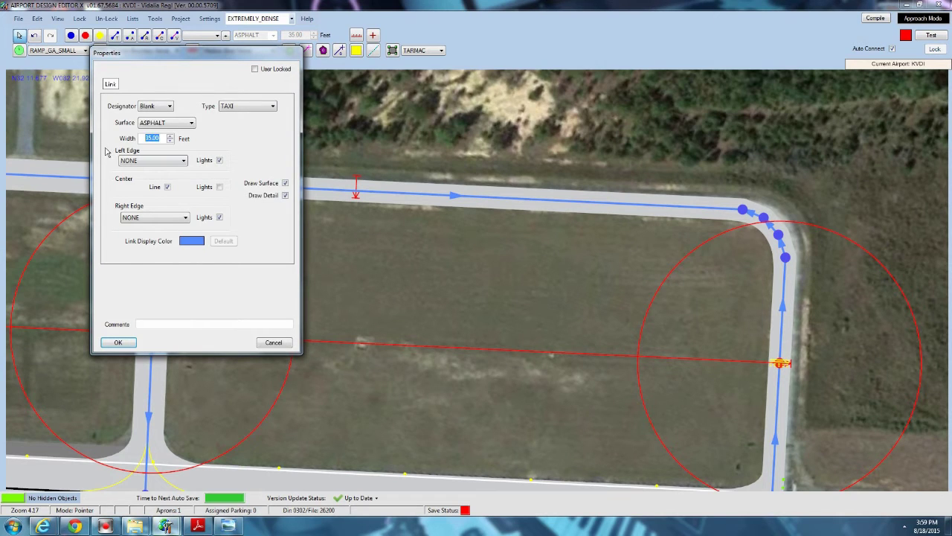
text(50)
click(169, 124)
click(158, 132)
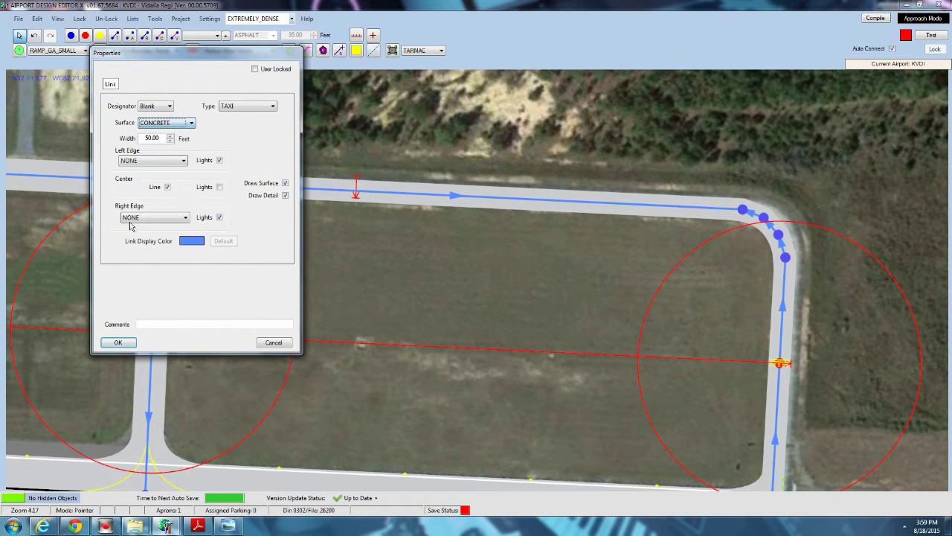
click(119, 342)
Examine the terminal ramp and the hangars north of the parallel taxiway.
scroll(483, 370, down, 4)
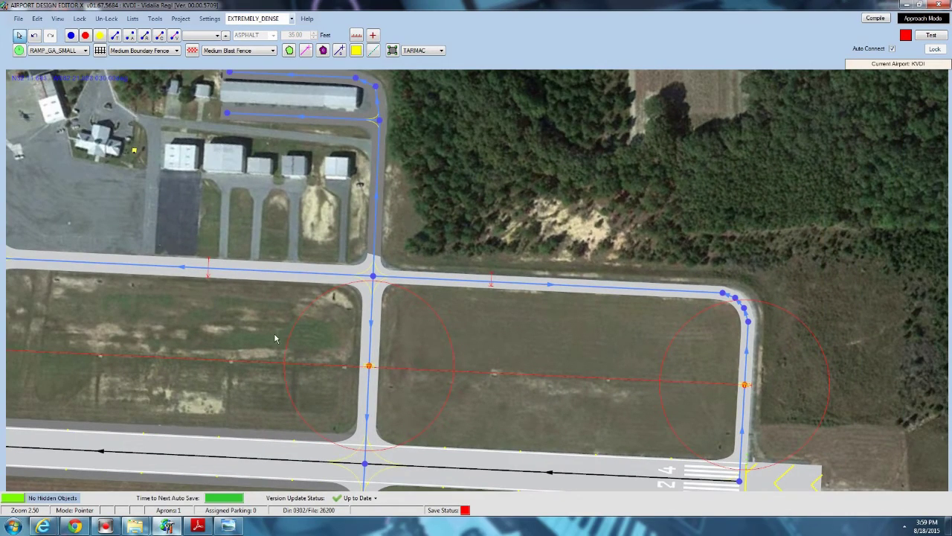
drag(275, 338, 585, 389)
scroll(579, 388, up, 5)
drag(304, 294, 478, 401)
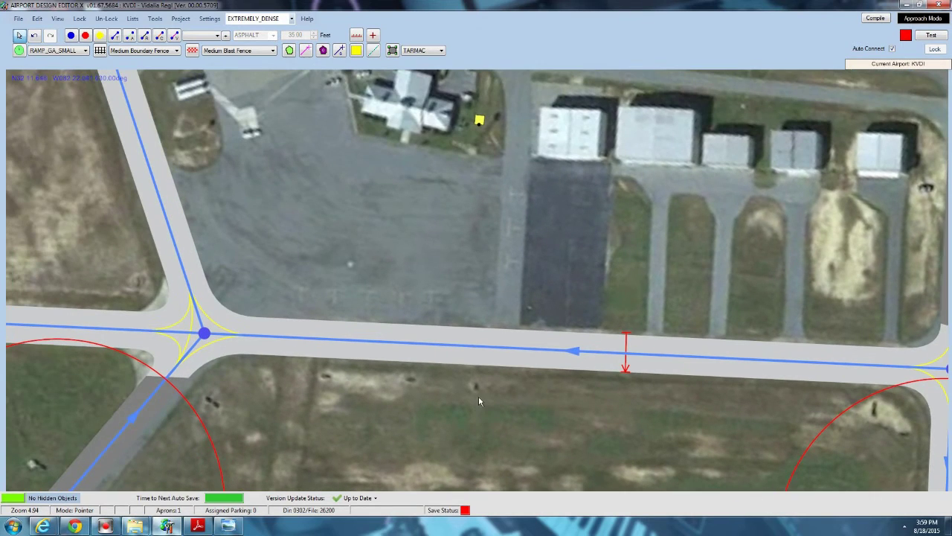
drag(356, 266, 372, 313)
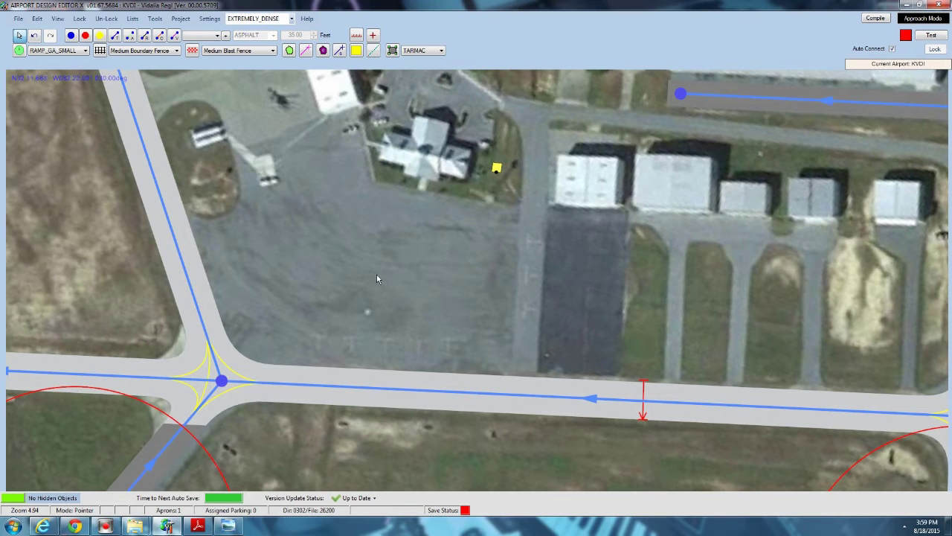
drag(376, 278, 382, 319)
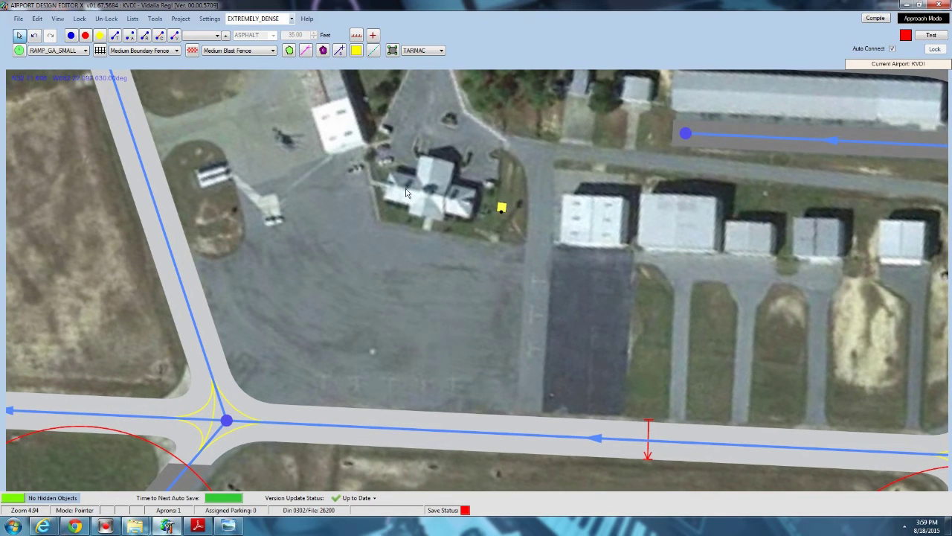
scroll(384, 246, down, 3)
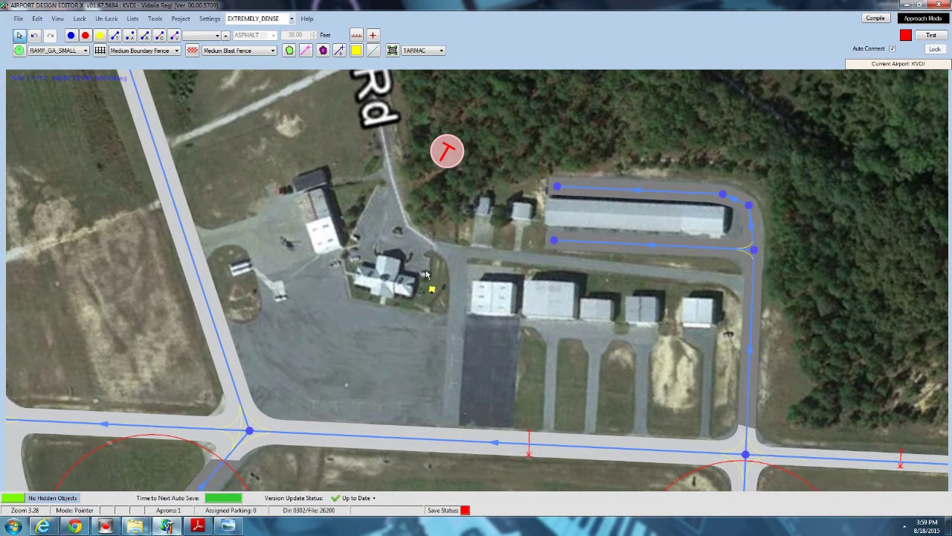
scroll(369, 283, up, 5)
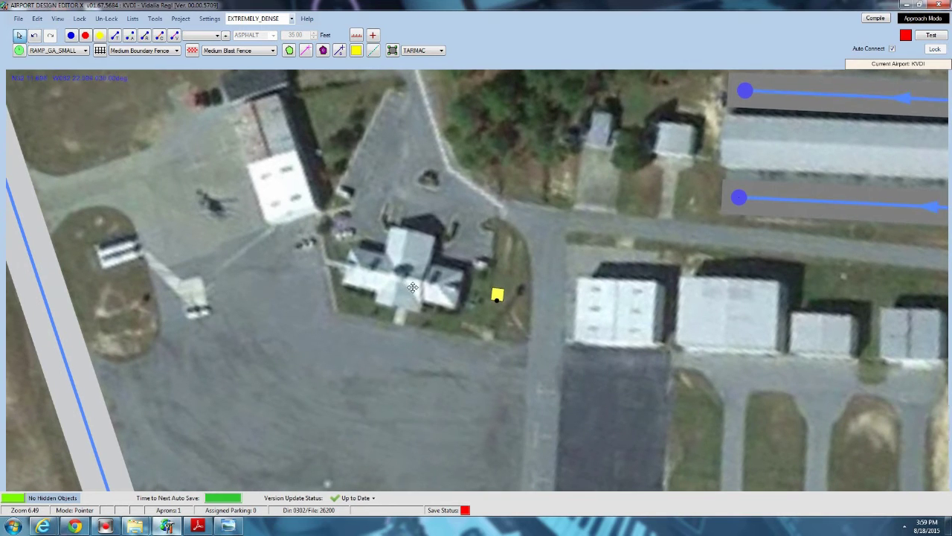
scroll(453, 245, down, 5)
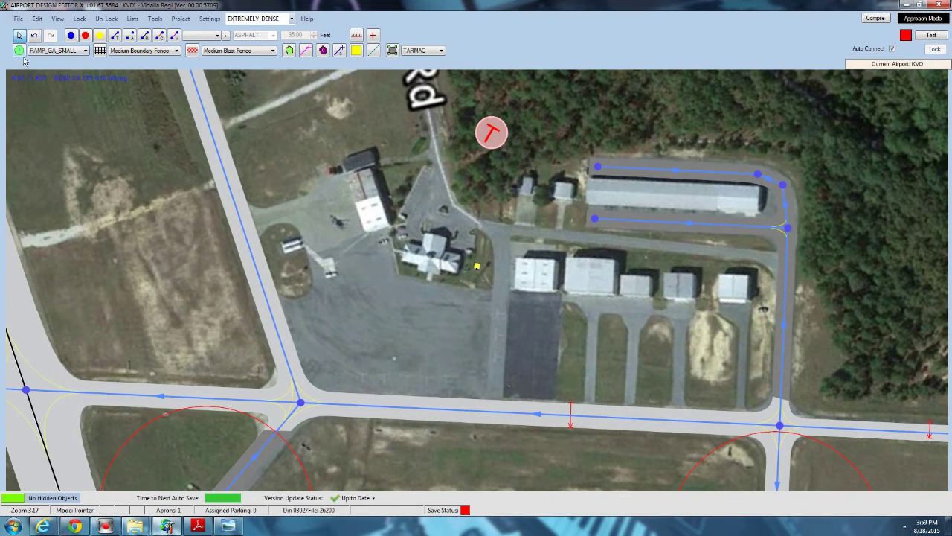
Place a Ramp GA Small parking spot in the terminal ramp's southwest corner, turned to face directly away from the parallel taxiway.
click(18, 49)
scroll(371, 403, up, 4)
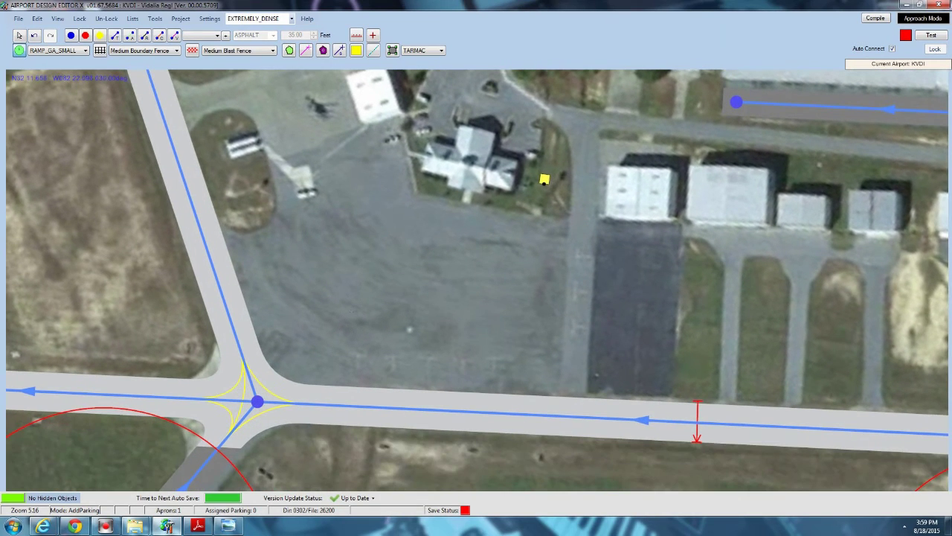
click(354, 360)
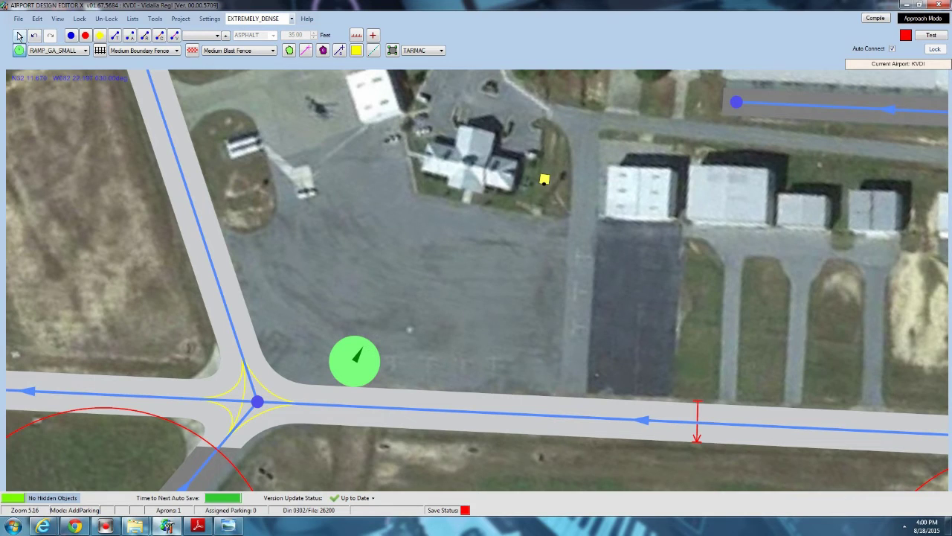
click(19, 35)
scroll(337, 346, up, 5)
click(411, 406)
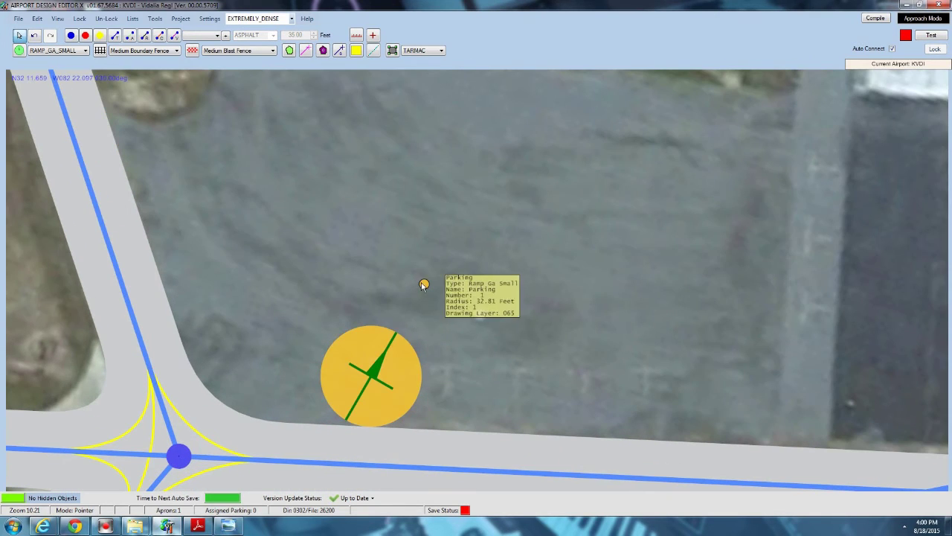
drag(424, 286, 380, 211)
drag(375, 358, 375, 330)
Copy the parking spot and place the copy against its east side.
right_click(388, 330)
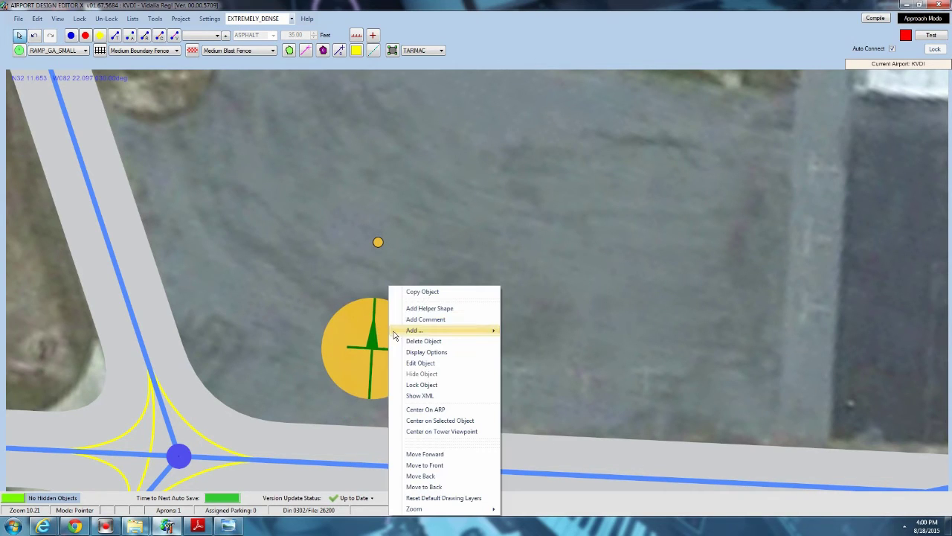
click(422, 291)
right_click(467, 384)
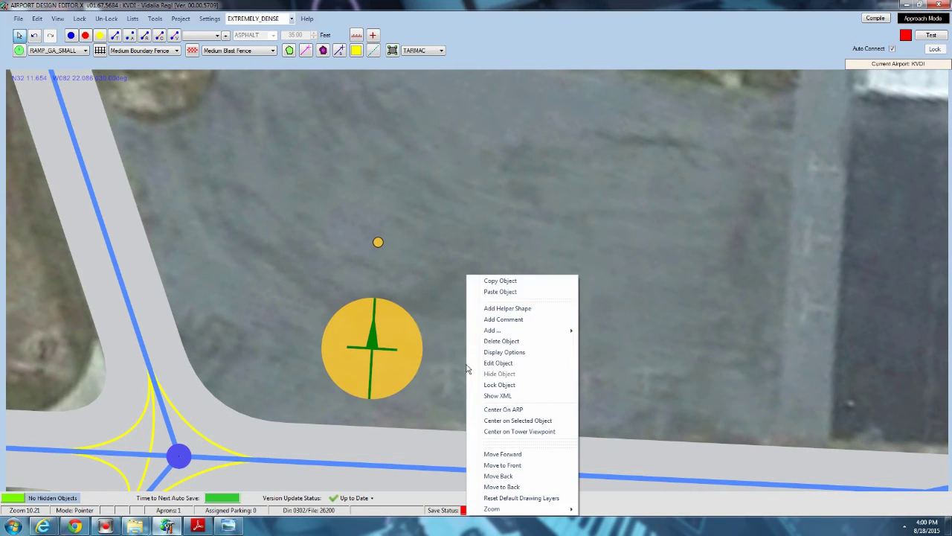
click(500, 292)
drag(465, 387, 472, 382)
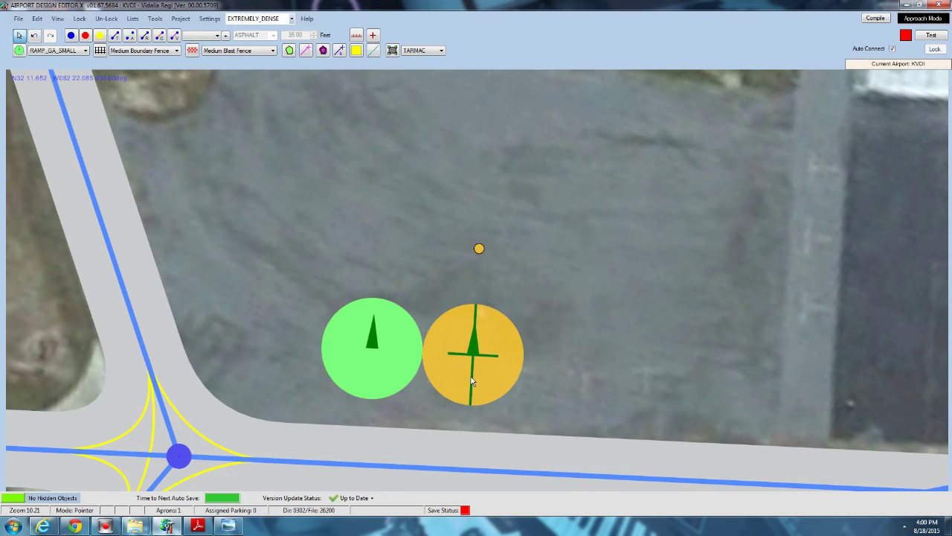
Draw a guide parallel to the ramp's taxiway edge and move it up through the centers of the parking spots.
click(357, 35)
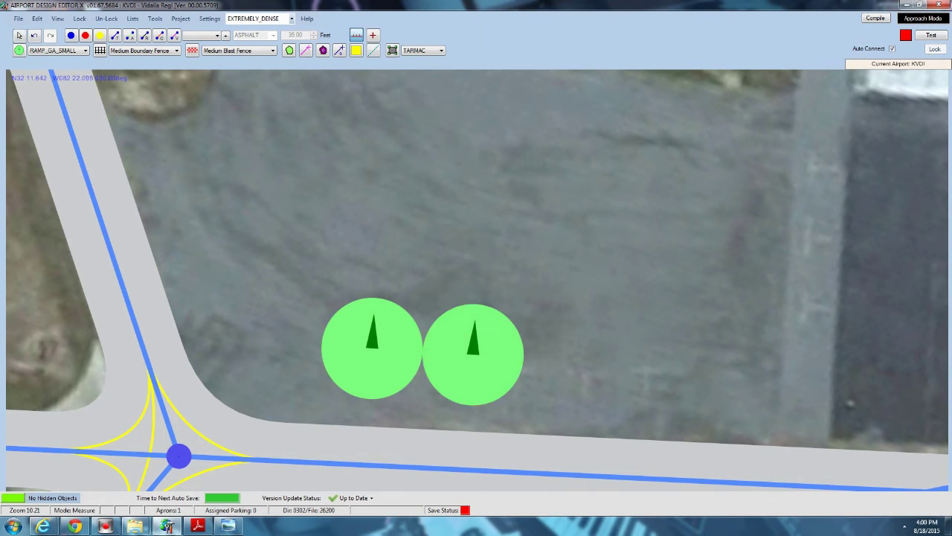
drag(354, 425, 938, 456)
click(18, 35)
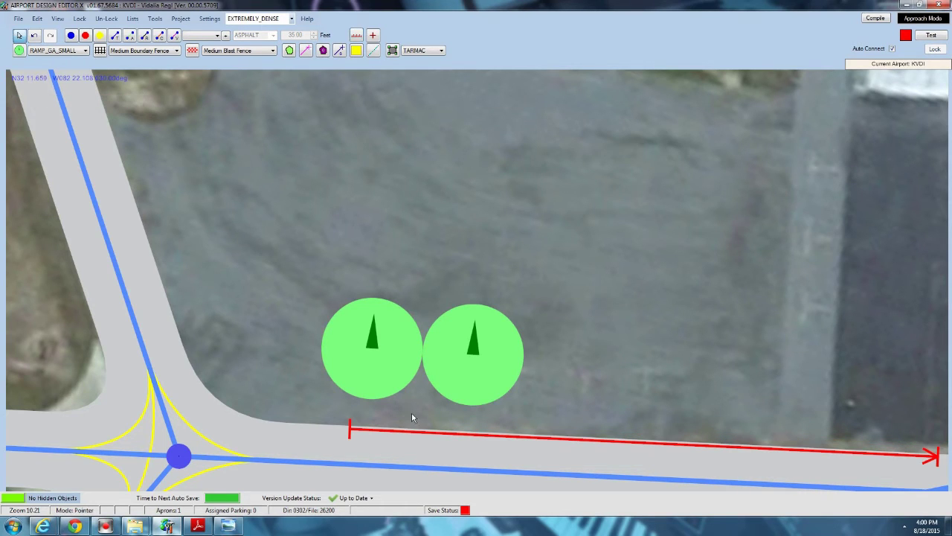
drag(420, 434, 386, 348)
click(386, 343)
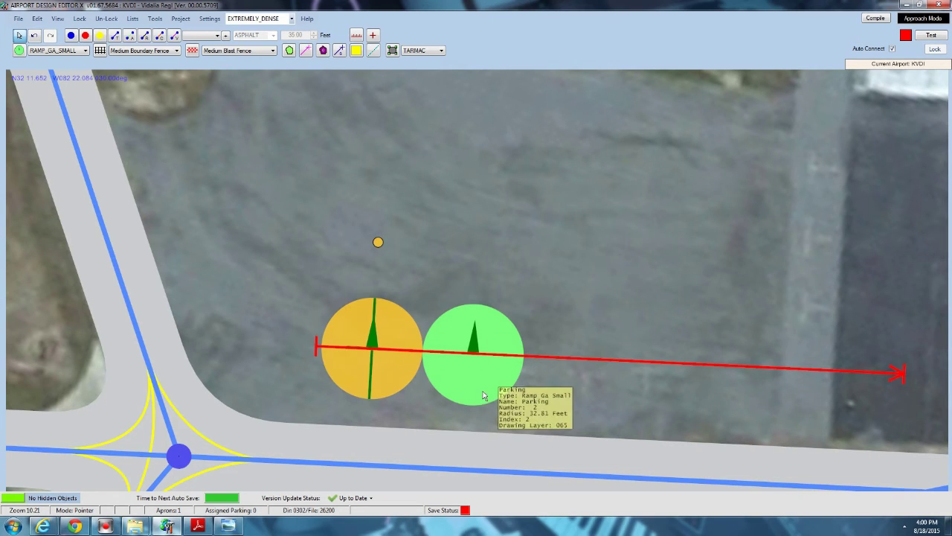
Paste two more parking spots along the guide, extending the row eastward to four touching spots.
right_click(557, 372)
click(579, 291)
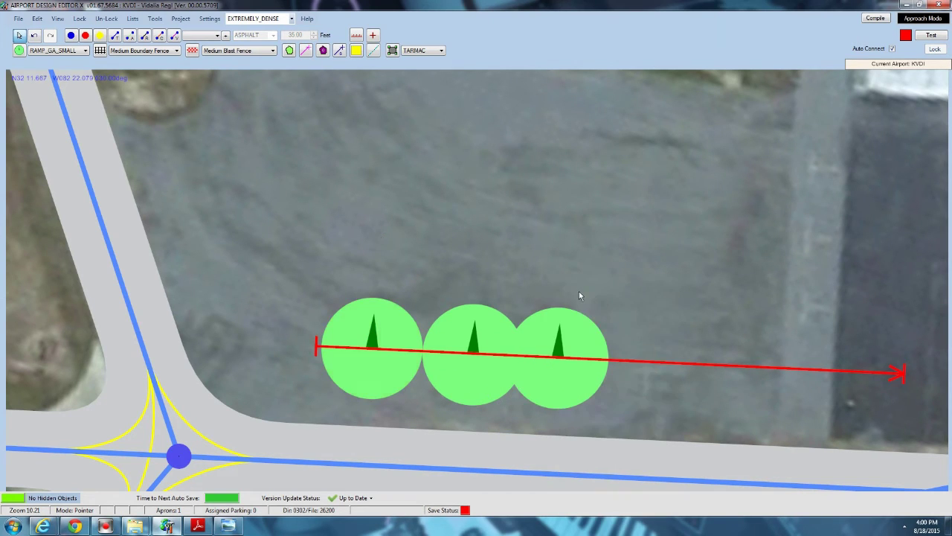
drag(573, 378, 591, 373)
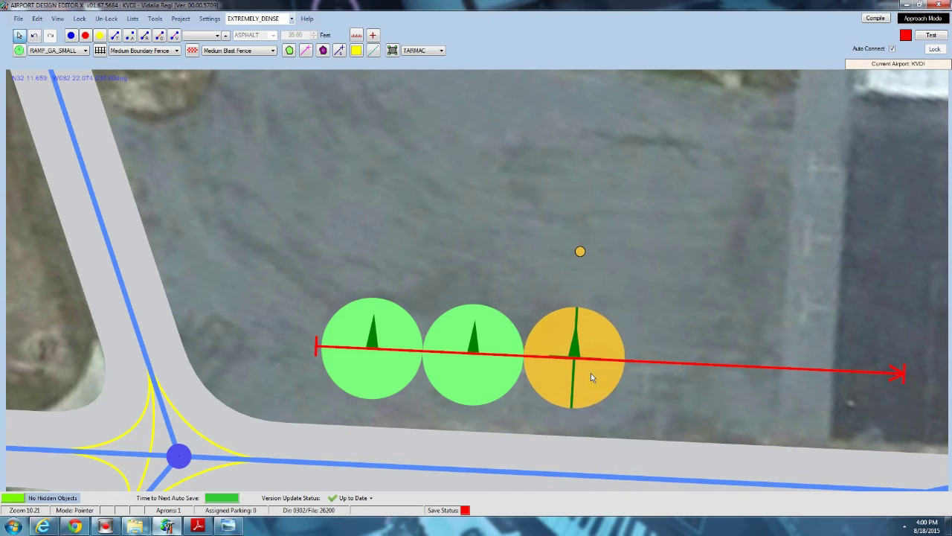
right_click(660, 369)
click(717, 294)
click(686, 392)
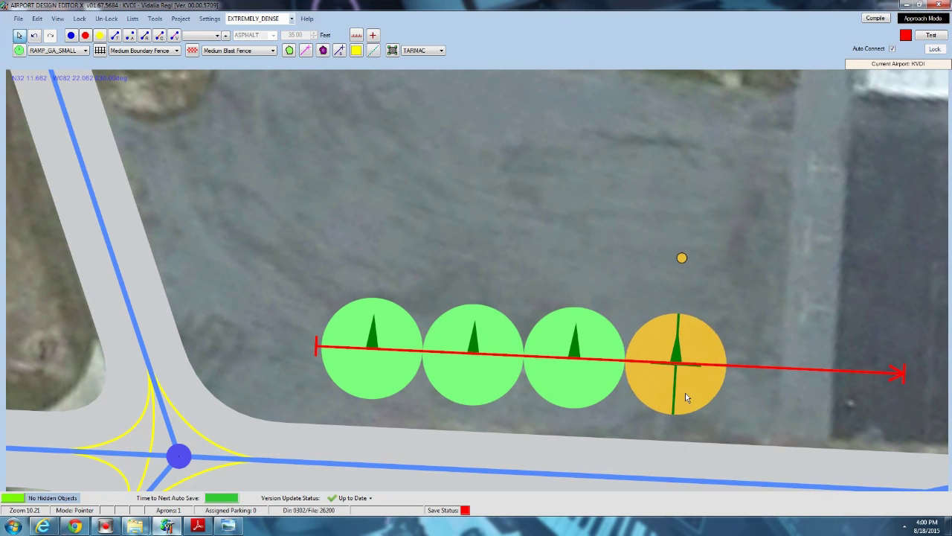
Draw a guide about 233 feet long from the taxiway edge northward along the dark pavement's west edge.
drag(761, 253, 533, 273)
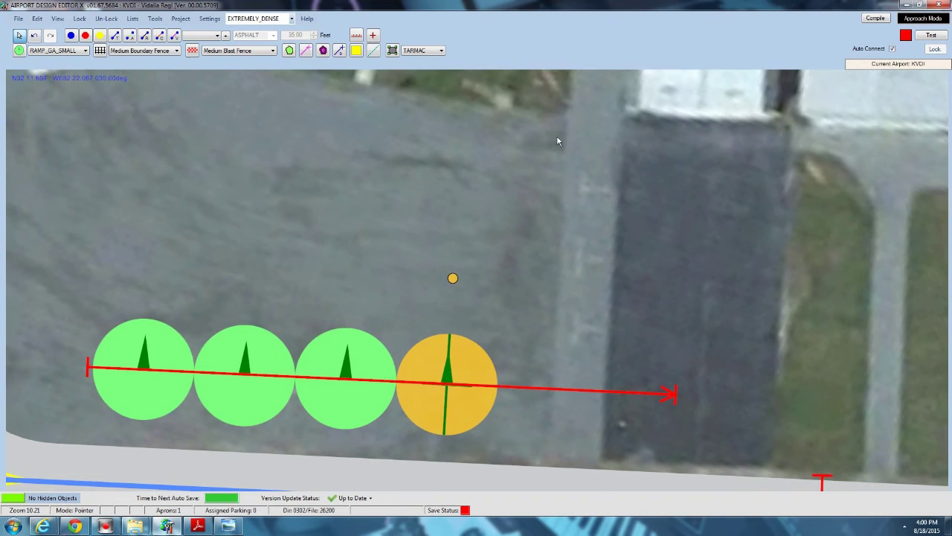
click(356, 35)
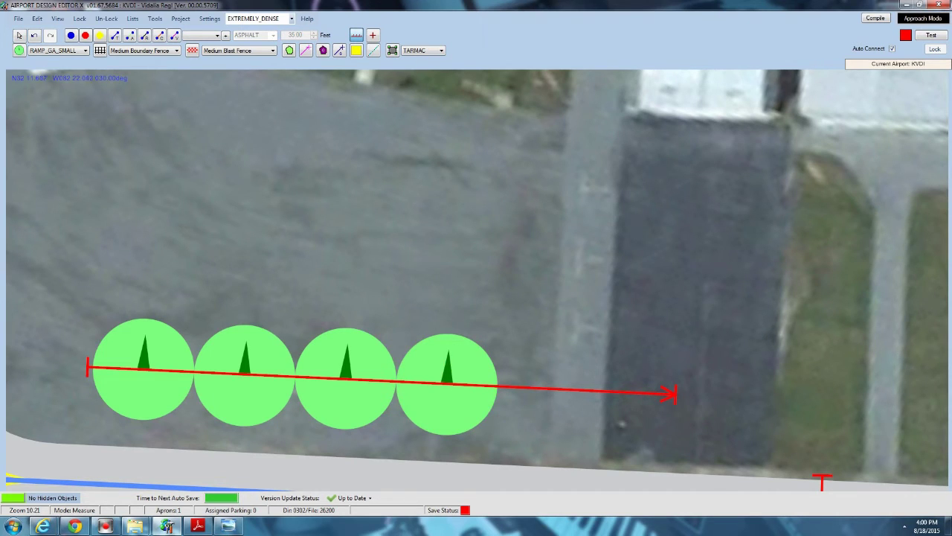
drag(617, 127, 601, 467)
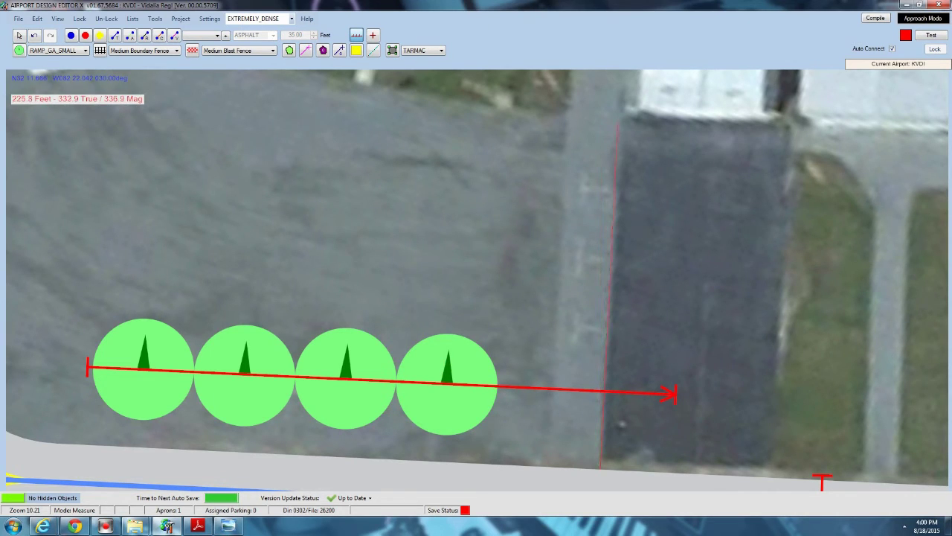
drag(621, 113, 620, 106)
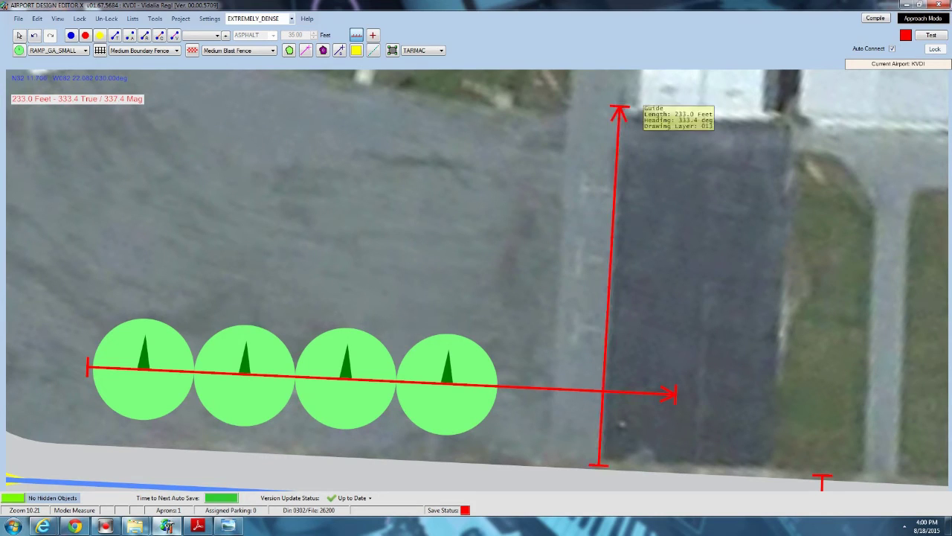
click(21, 35)
Paste a parking spot beside the north-south guide, turn it to face west across the ramp, and shift the guide west through its center.
right_click(590, 327)
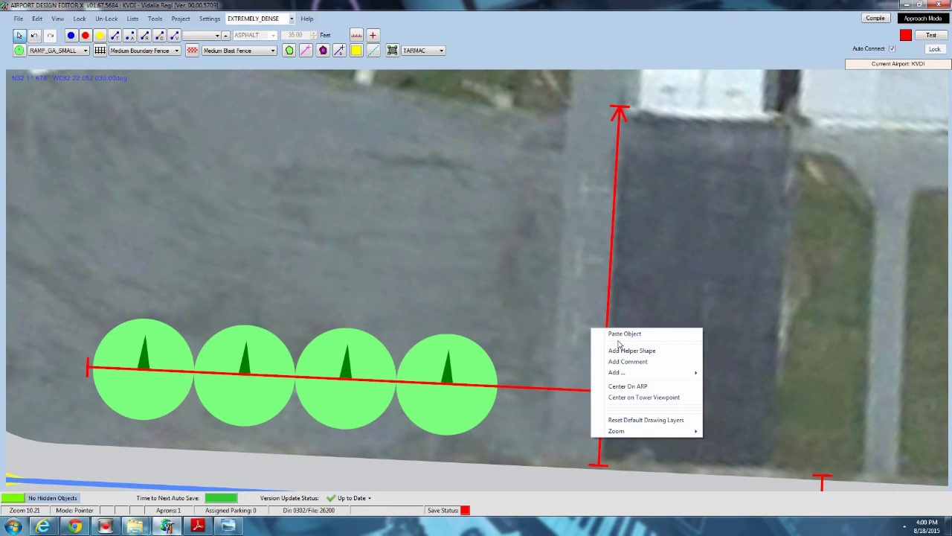
click(614, 341)
right_click(578, 333)
click(595, 341)
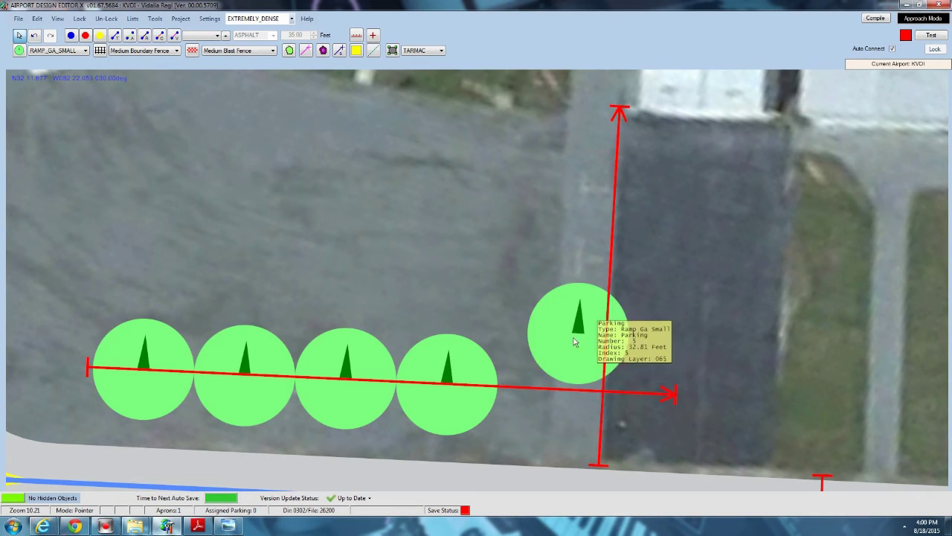
click(584, 327)
drag(590, 222, 401, 316)
drag(611, 224, 587, 227)
click(629, 297)
click(598, 313)
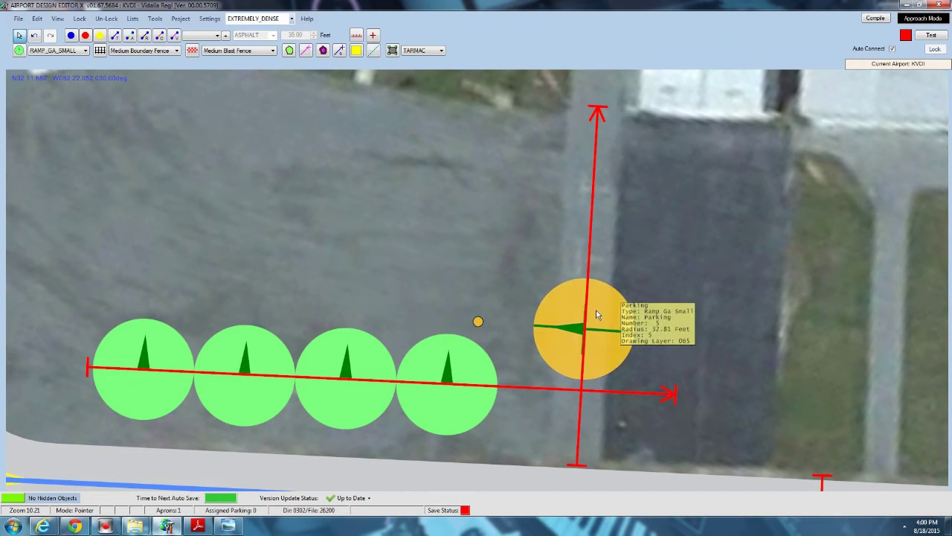
Copy the west-facing parking spot and place two slightly overlapping copies north of it along the guide.
right_click(597, 312)
click(627, 282)
right_click(606, 259)
click(625, 271)
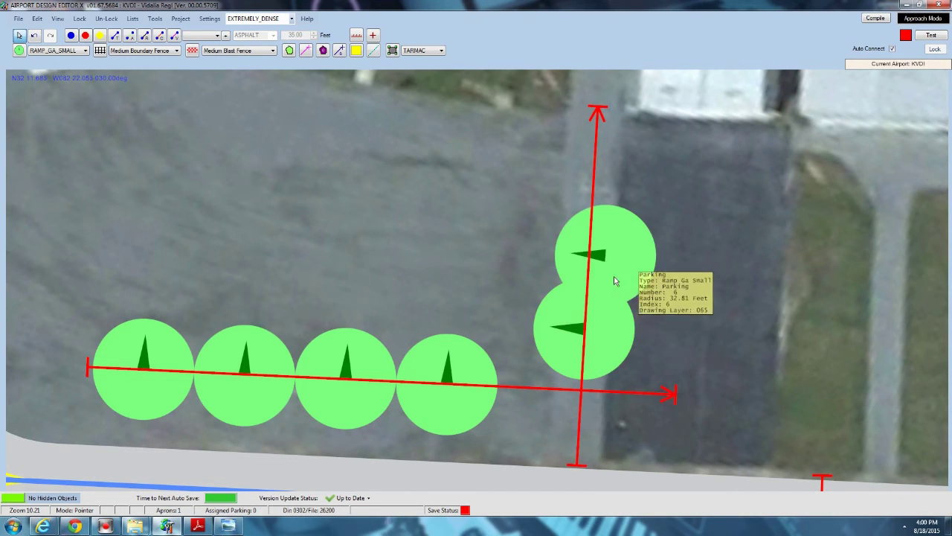
drag(612, 274, 596, 256)
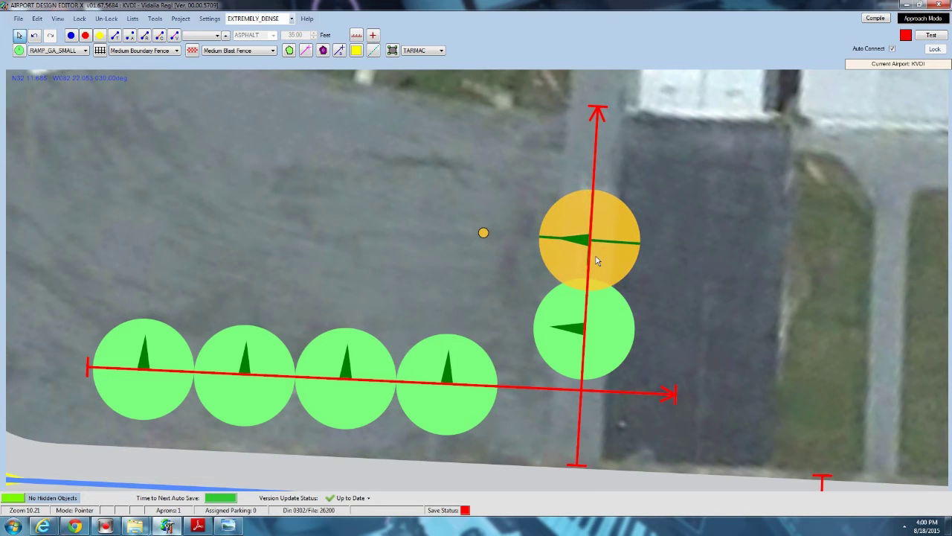
right_click(600, 164)
click(628, 182)
click(627, 182)
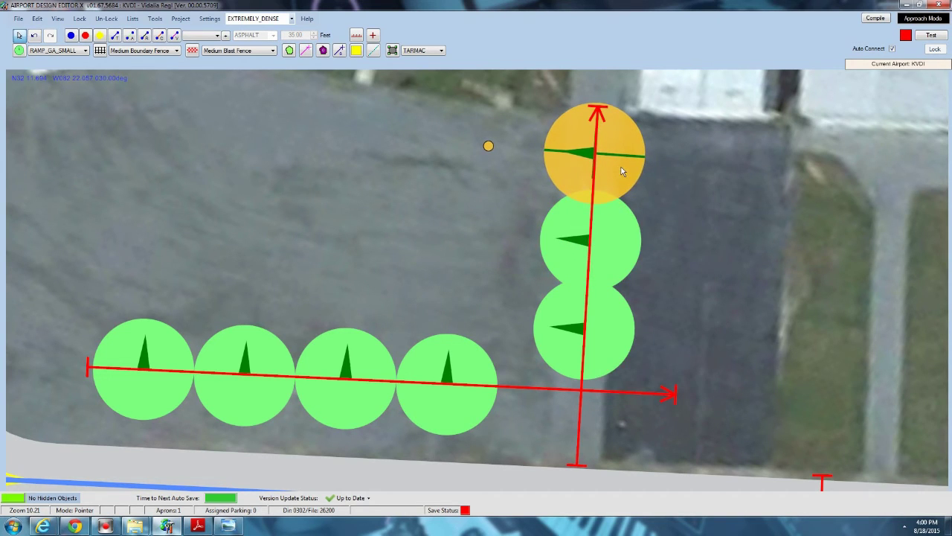
scroll(504, 348, down, 2)
scroll(504, 348, down, 3)
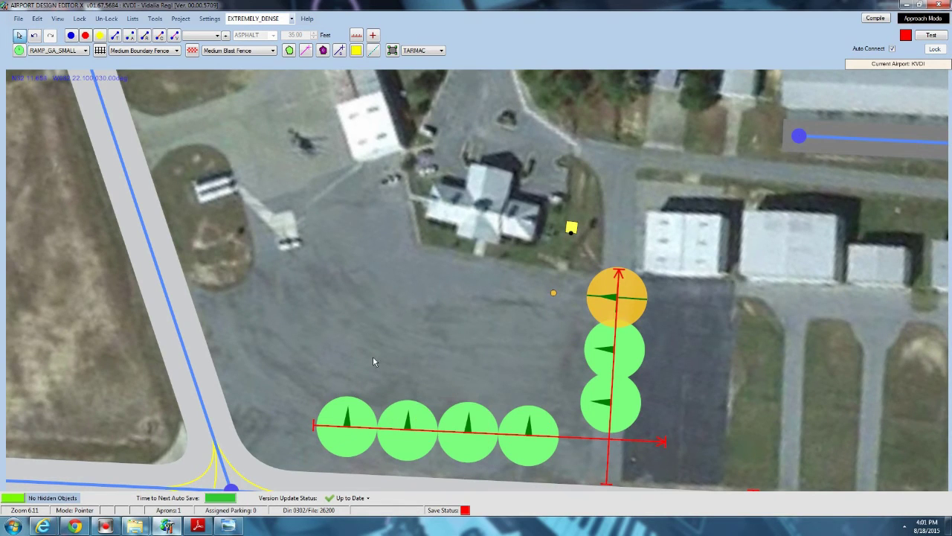
drag(373, 355, 197, 230)
scroll(197, 229, down, 3)
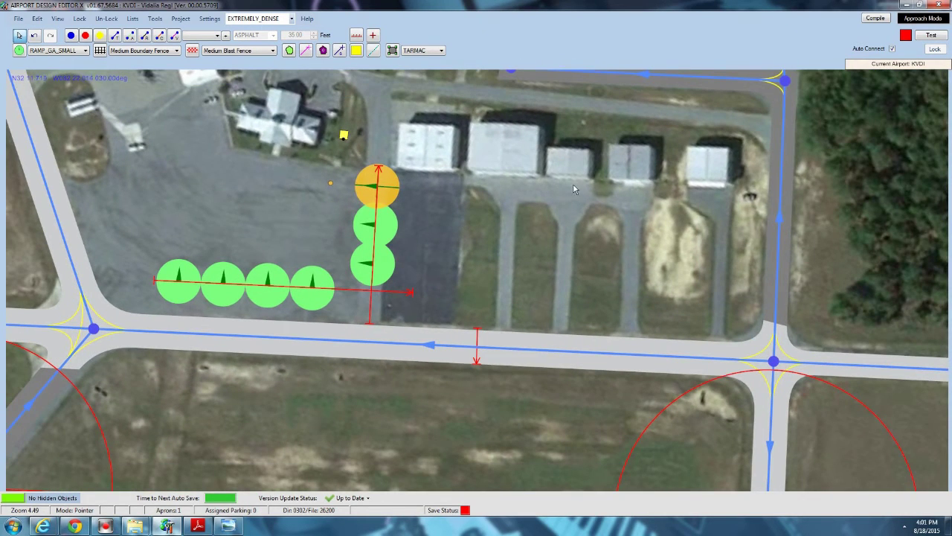
Look over the hangar area and the terminal ramp for further parking locations.
drag(501, 153, 477, 229)
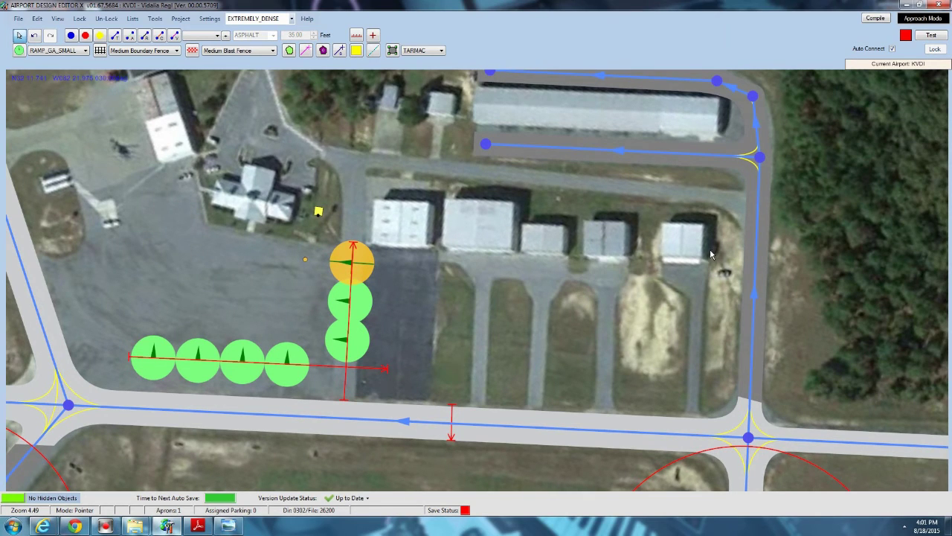
drag(710, 254, 705, 262)
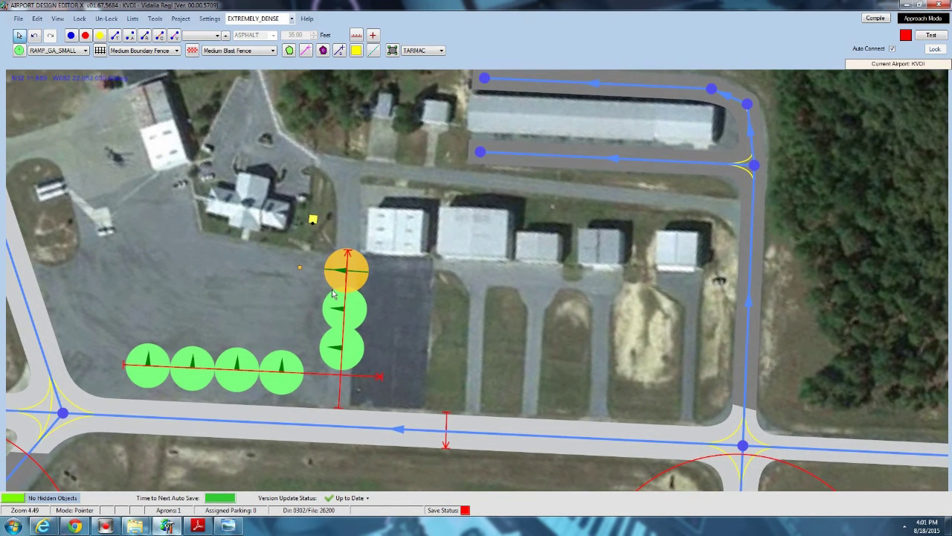
drag(119, 295, 285, 307)
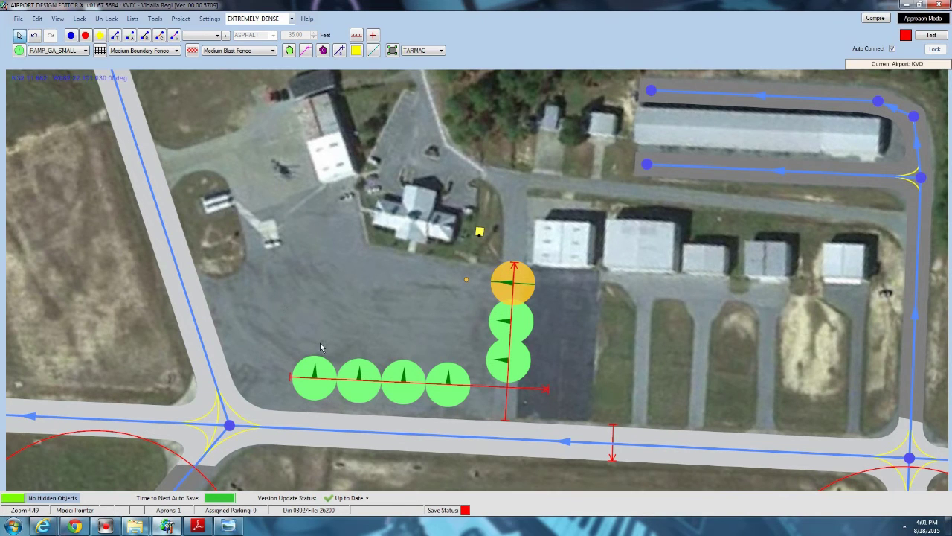
drag(637, 295, 391, 296)
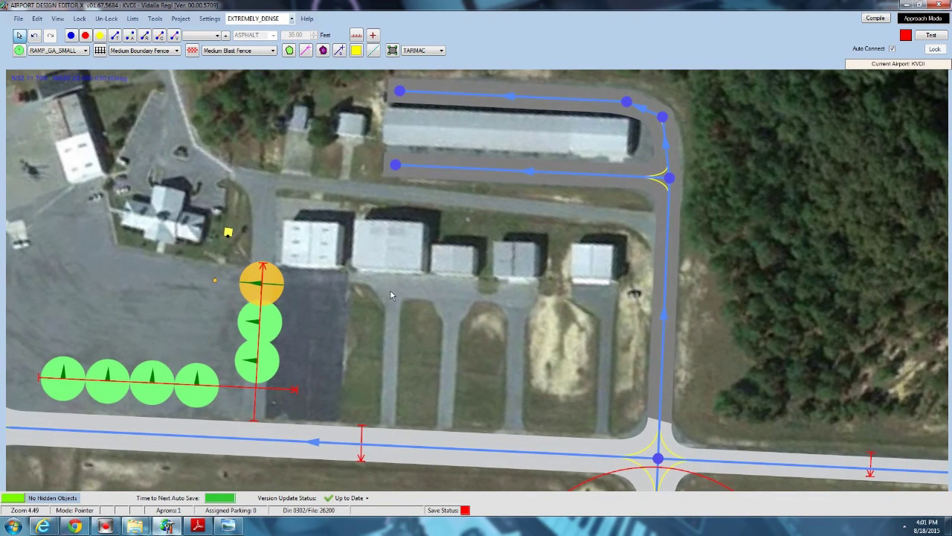
drag(147, 301, 432, 295)
scroll(370, 408, up, 2)
scroll(418, 269, up, 3)
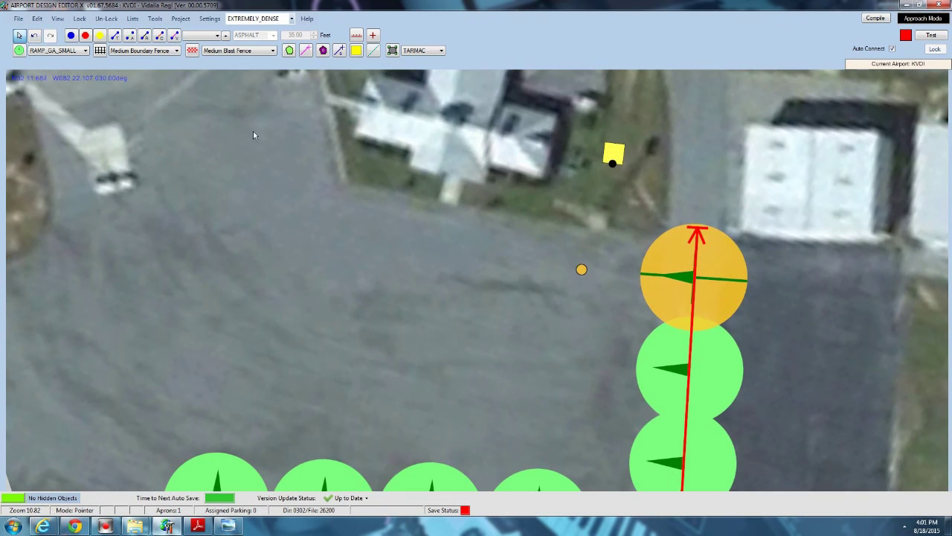
Place a RAMP_GA_MEDIUM parking spot on the open ramp just southwest of the terminal building.
click(53, 52)
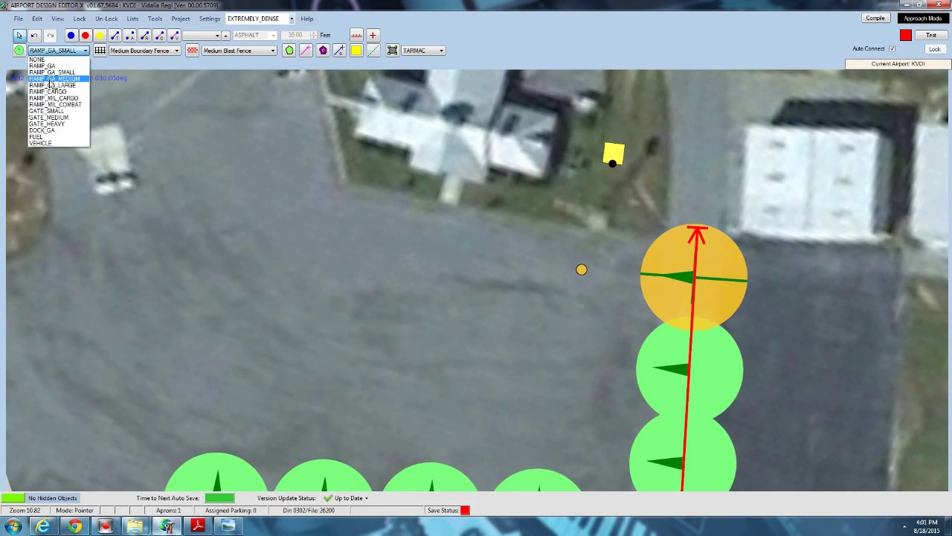
click(50, 79)
scroll(149, 167, down, 6)
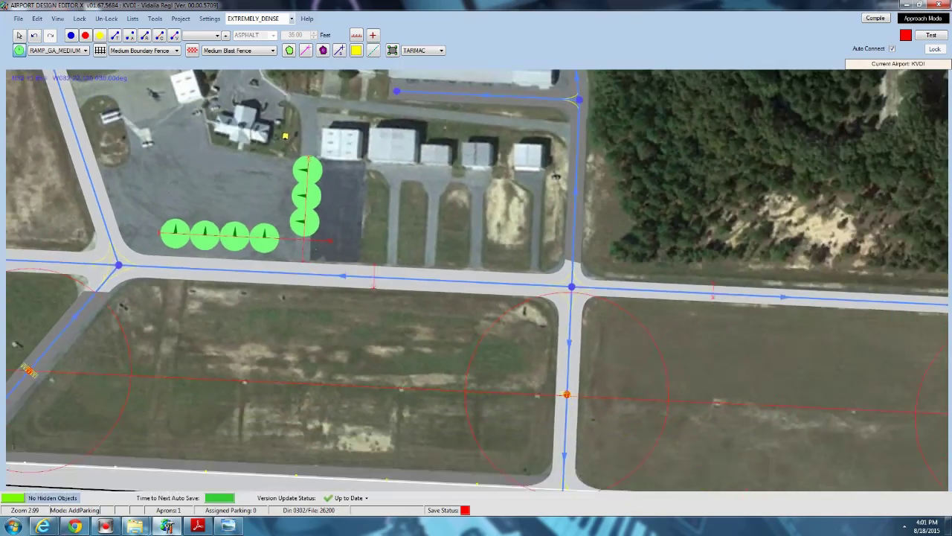
drag(221, 203, 535, 206)
scroll(535, 205, down, 2)
scroll(536, 207, down, 6)
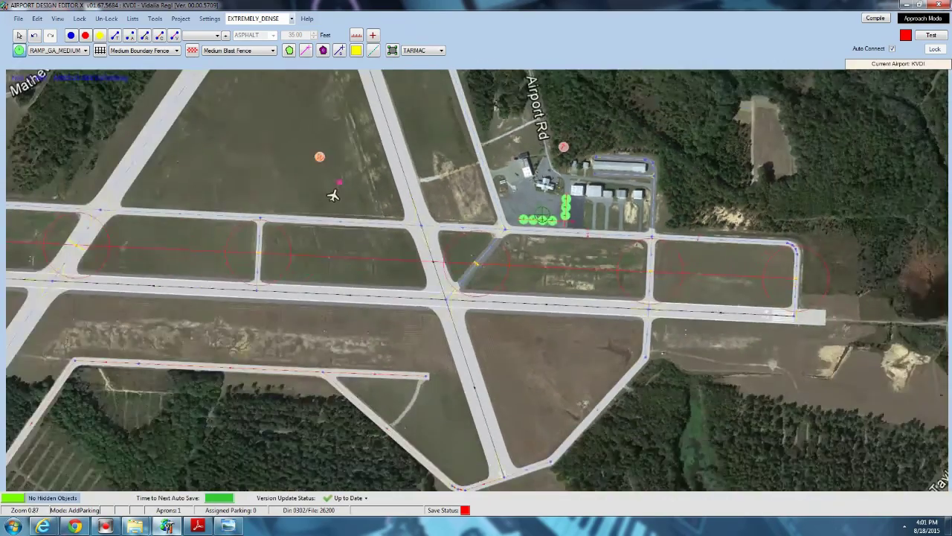
scroll(540, 216, up, 5)
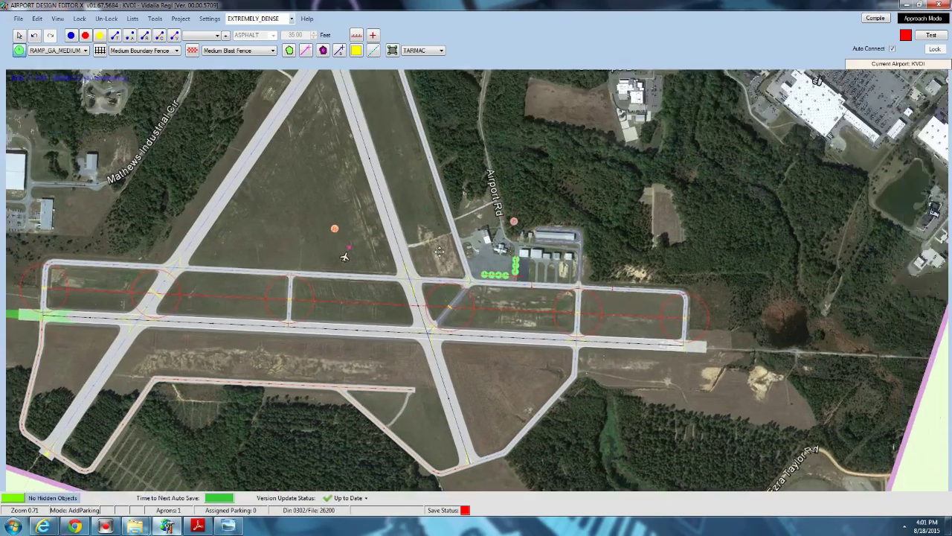
scroll(397, 314, up, 4)
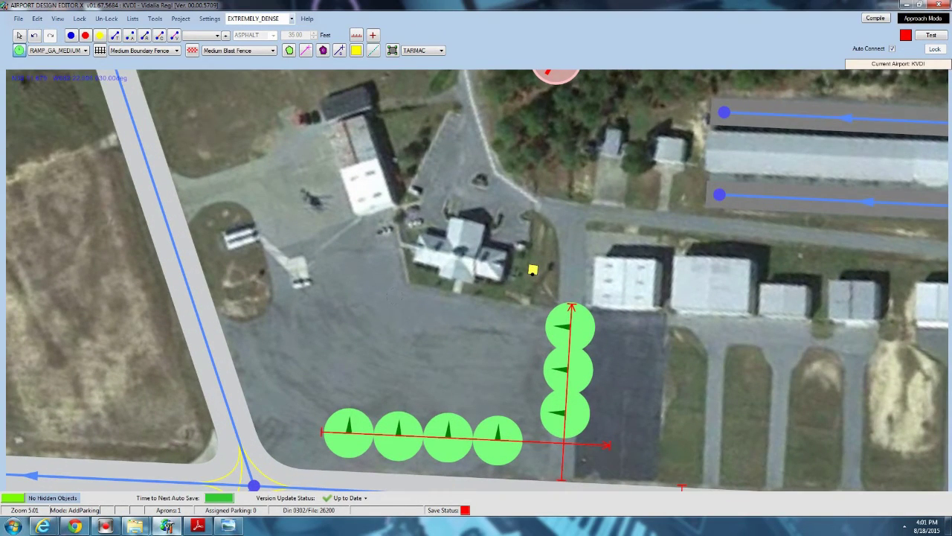
click(416, 321)
click(20, 35)
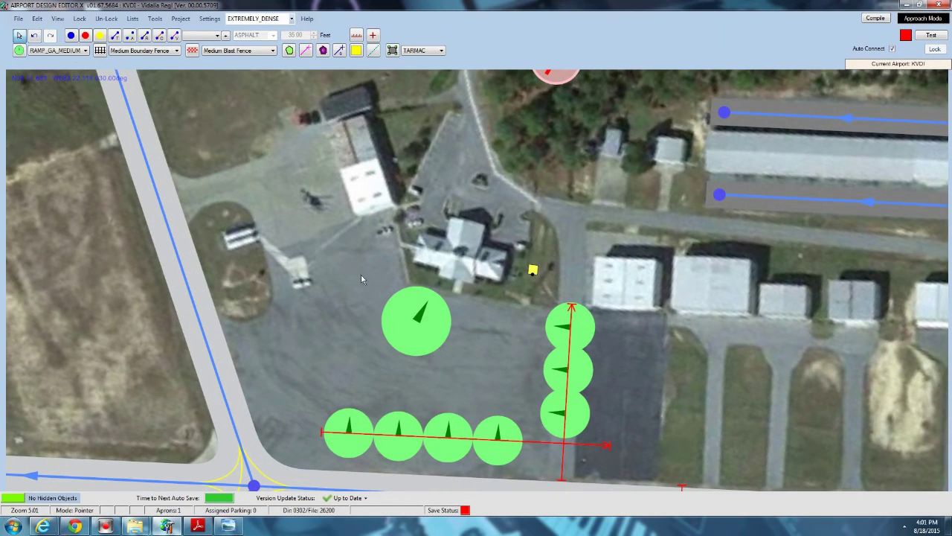
Turn the medium parking spot to face east across the ramp, and check its properties.
click(413, 342)
drag(447, 267, 519, 338)
scroll(411, 316, up, 6)
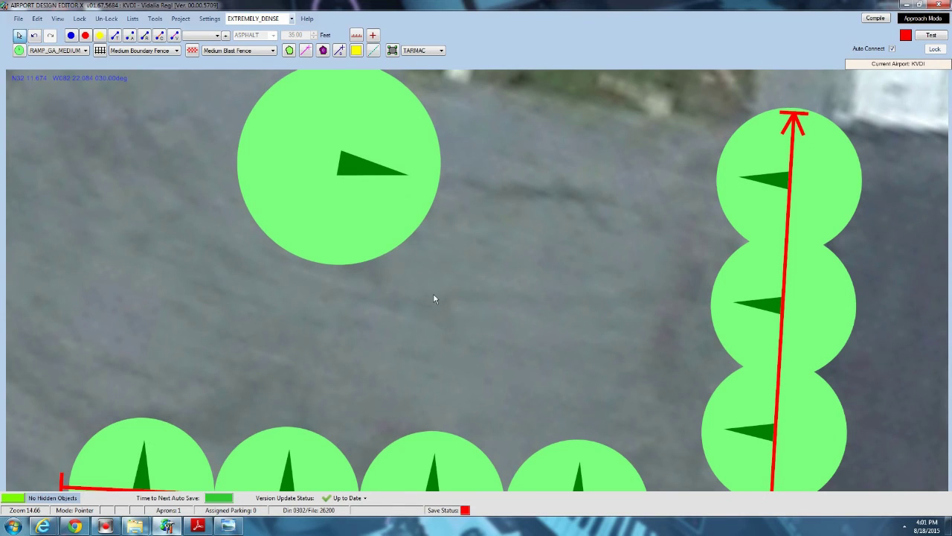
scroll(438, 301, down, 2)
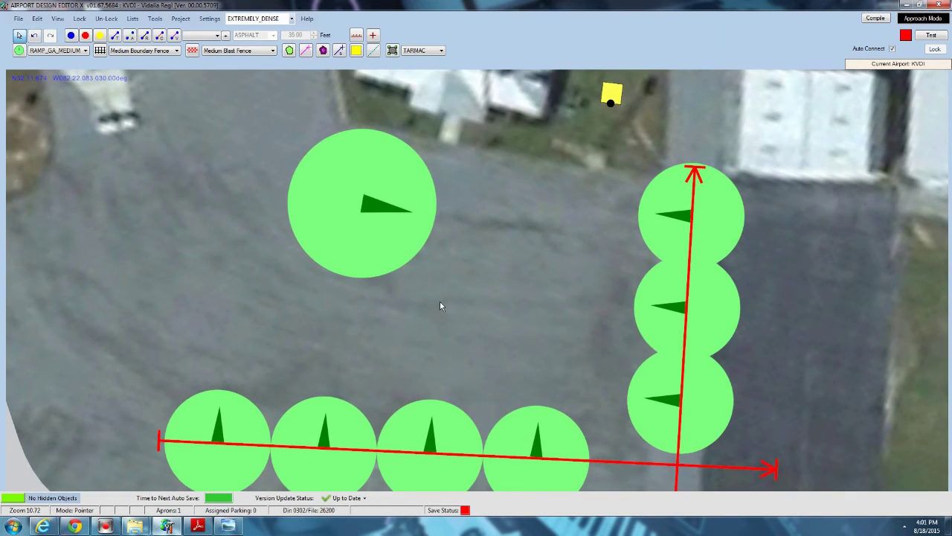
mouse_move(354, 209)
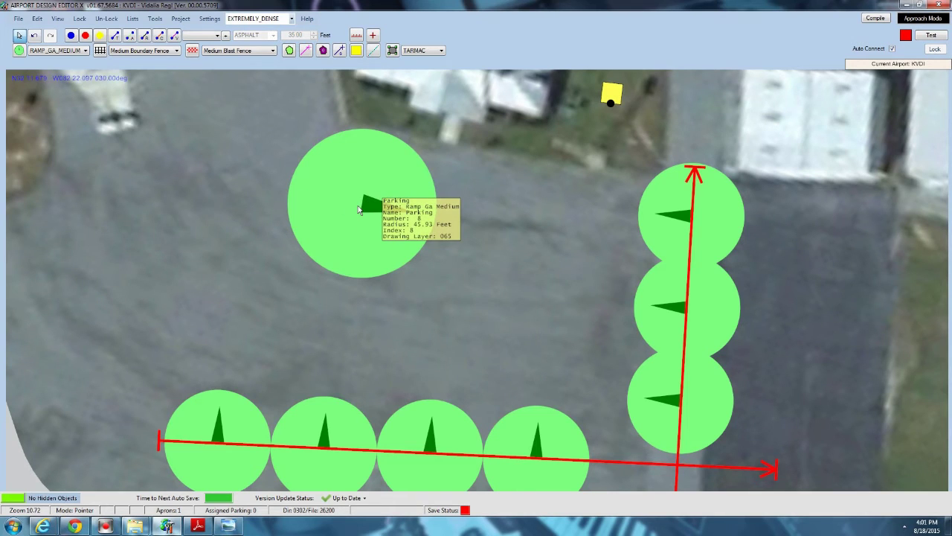
Place a FUEL parking spot beside the fuel tanks at the ramp's northwest edge.
drag(501, 205, 441, 321)
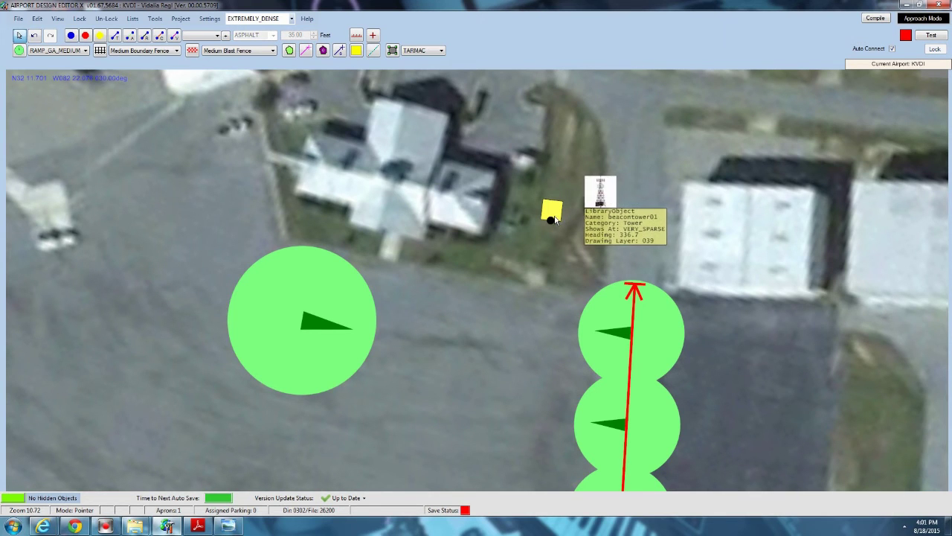
scroll(221, 282, down, 5)
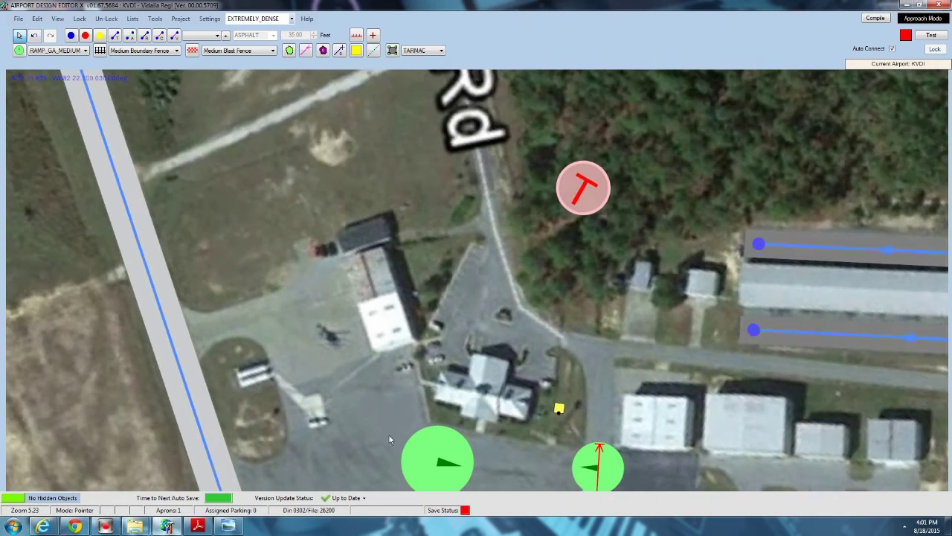
scroll(389, 436, up, 2)
mouse_move(421, 366)
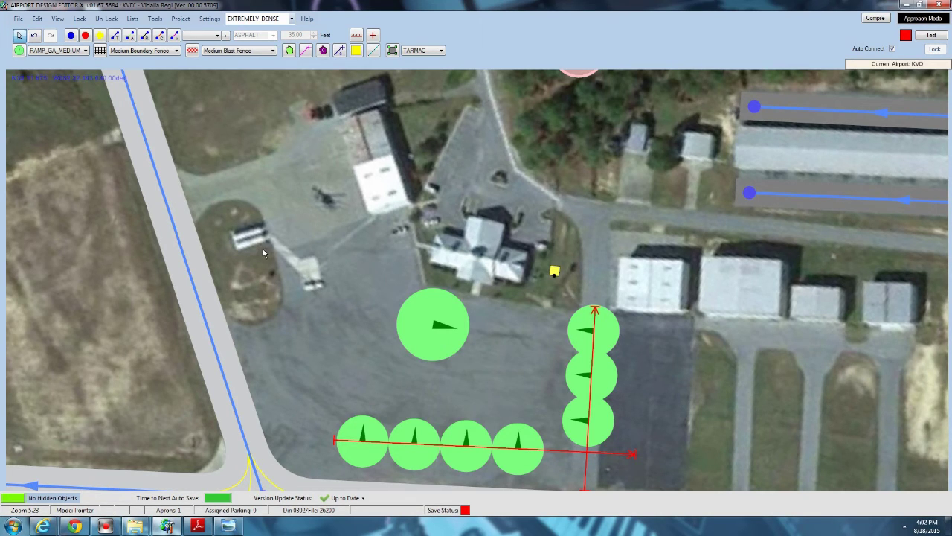
drag(291, 220, 293, 190)
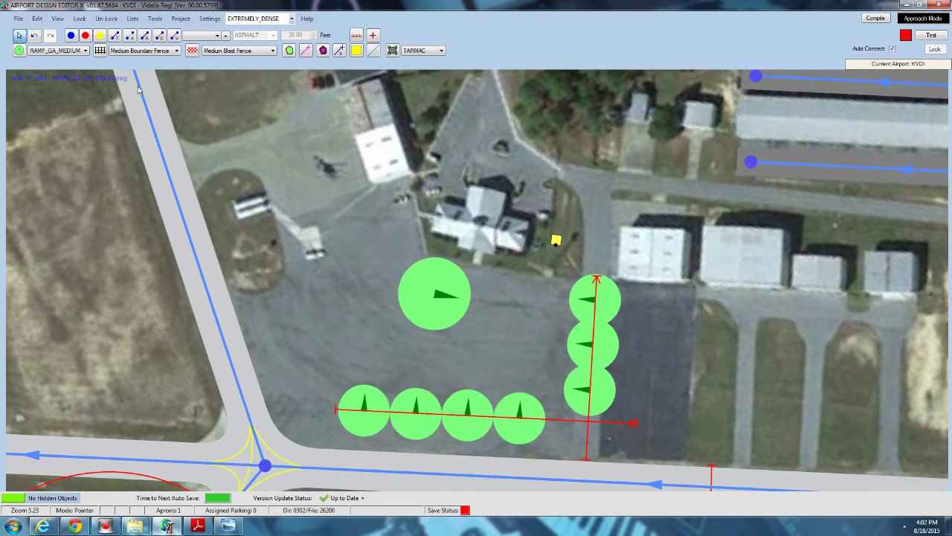
click(64, 51)
click(49, 138)
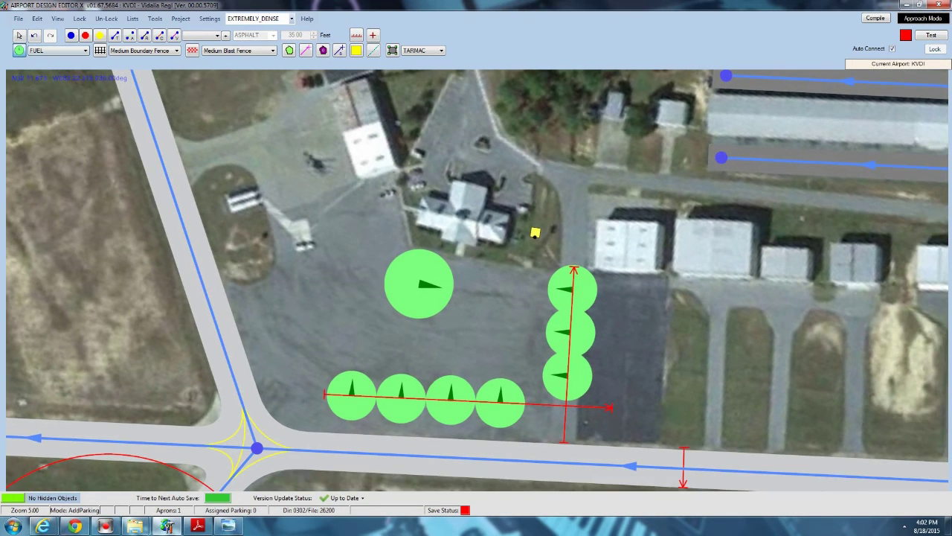
click(286, 200)
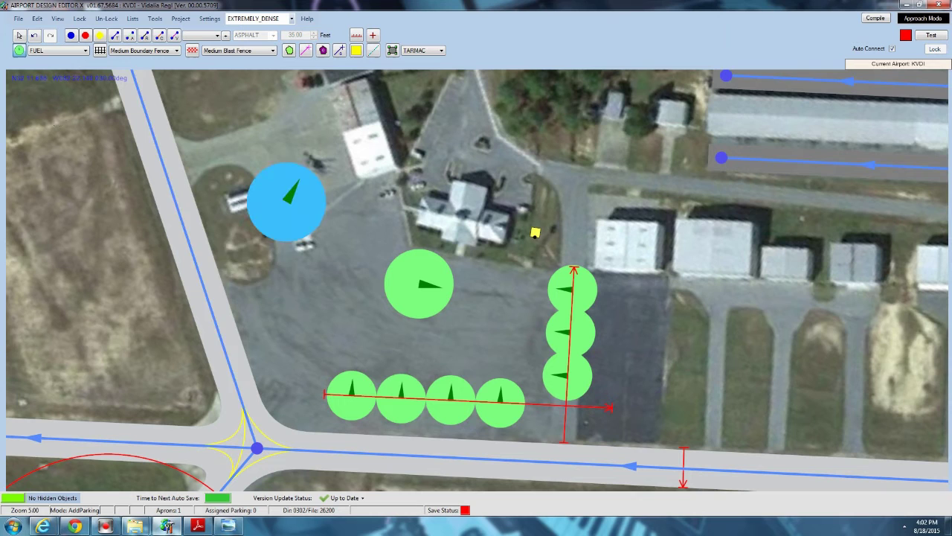
click(20, 36)
Set the fuel spot's radius to 40 feet and turn the spot to face south toward the open ramp.
mouse_move(256, 207)
scroll(257, 208, up, 2)
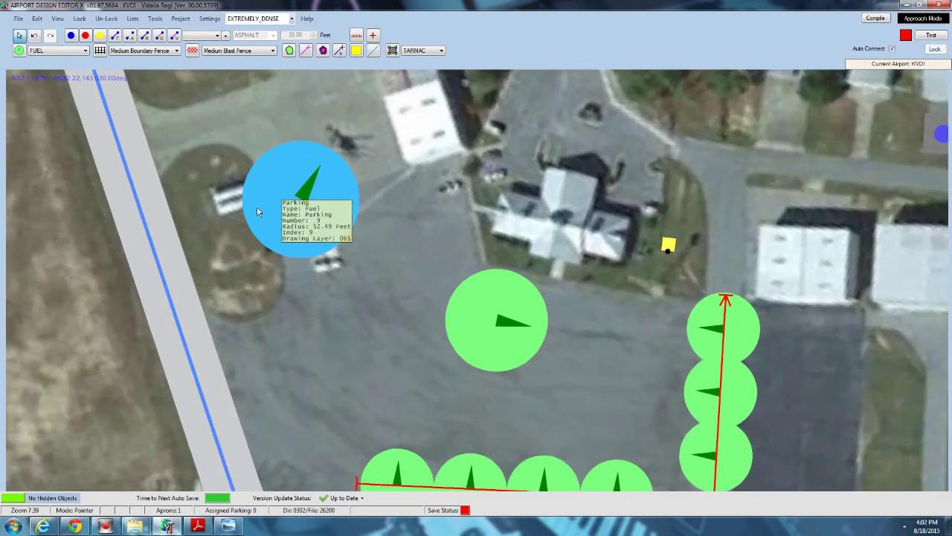
scroll(257, 206, up, 2)
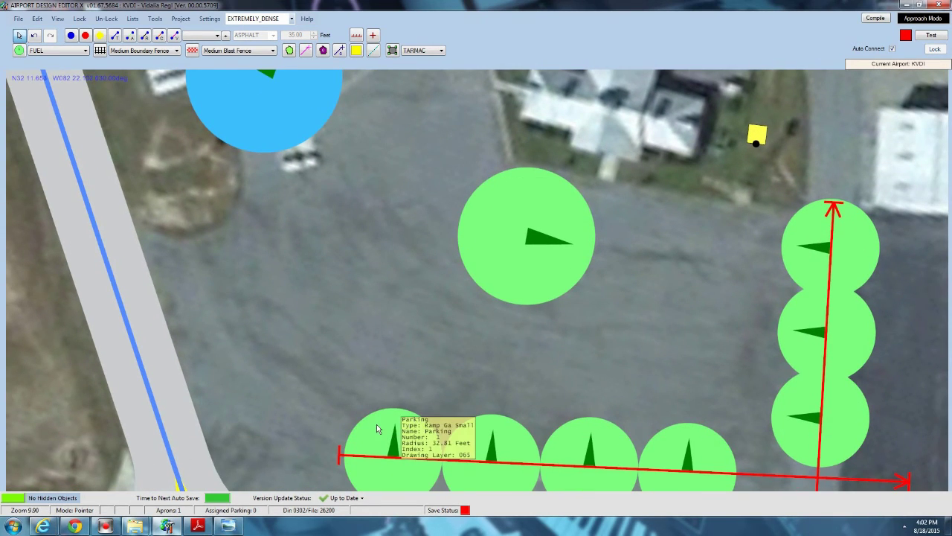
scroll(281, 122, down, 1)
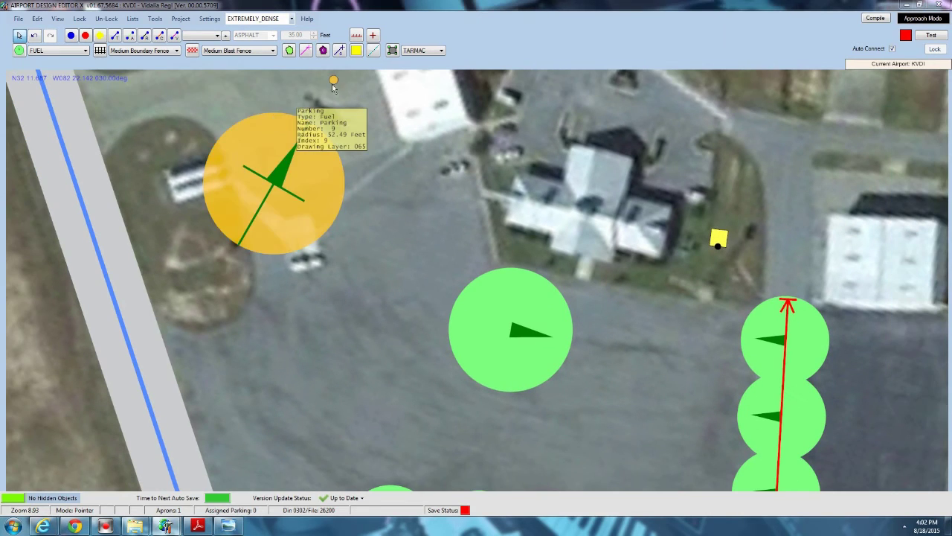
double_click(272, 120)
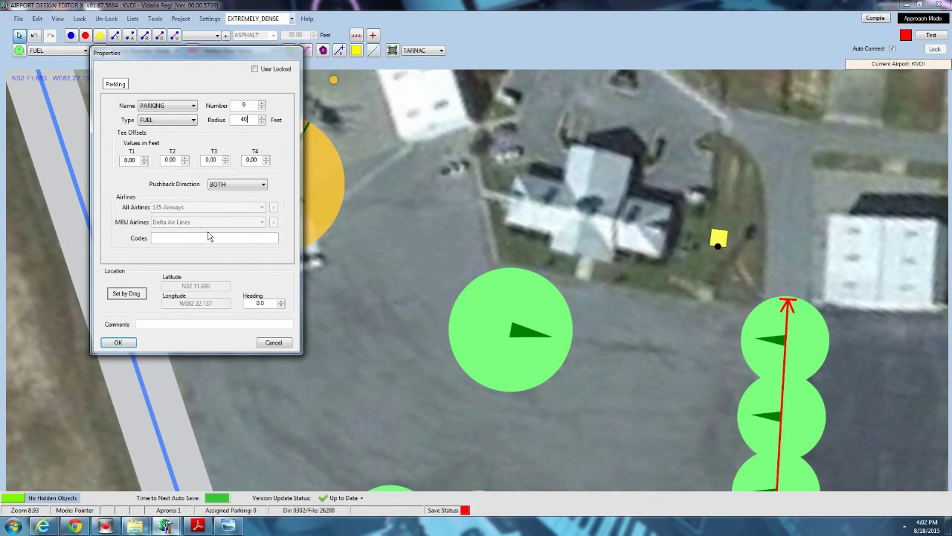
click(119, 342)
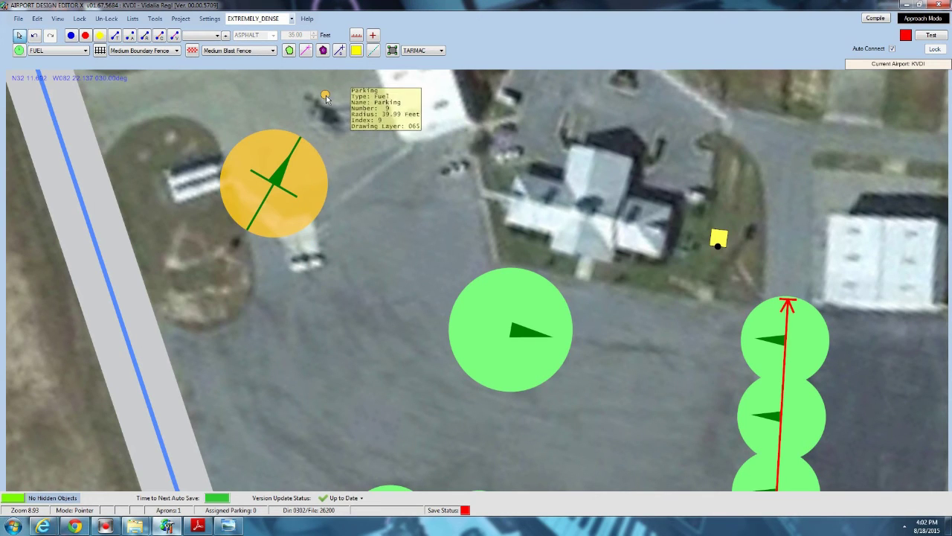
drag(334, 79, 311, 335)
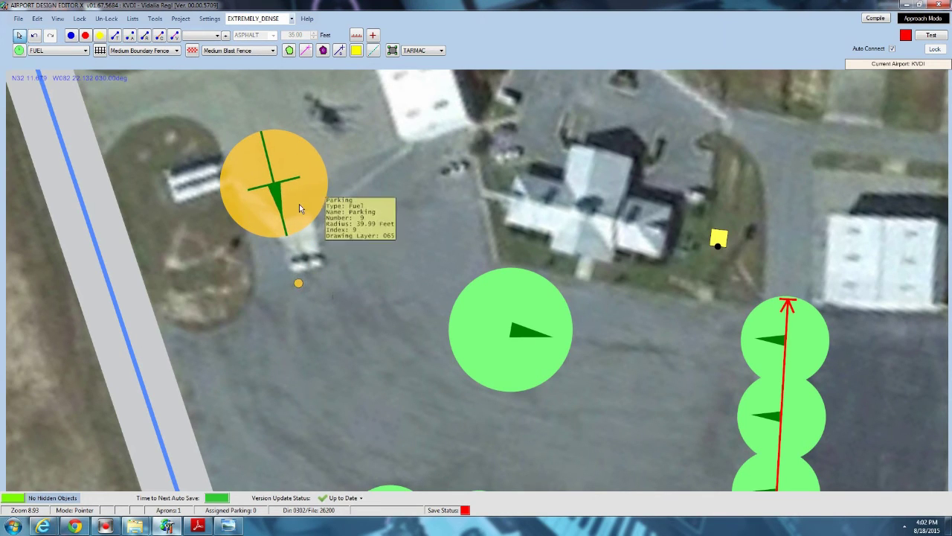
mouse_move(299, 204)
mouse_down()
mouse_move(302, 191)
mouse_move(307, 205)
mouse_up()
Review the parking layout on the ramp together with the surrounding taxiways and hangars.
drag(444, 194, 358, 170)
scroll(402, 264, down, 2)
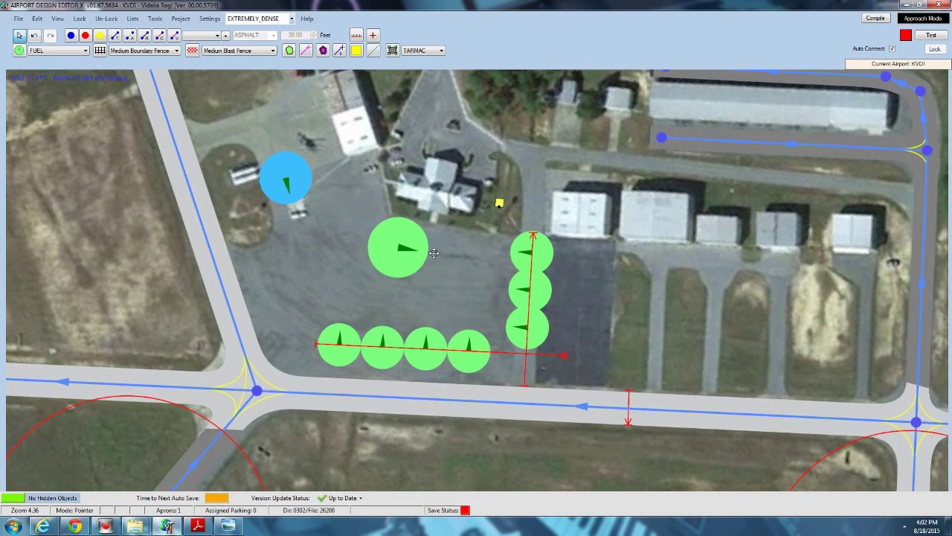
scroll(434, 261, down, 2)
drag(472, 145, 474, 158)
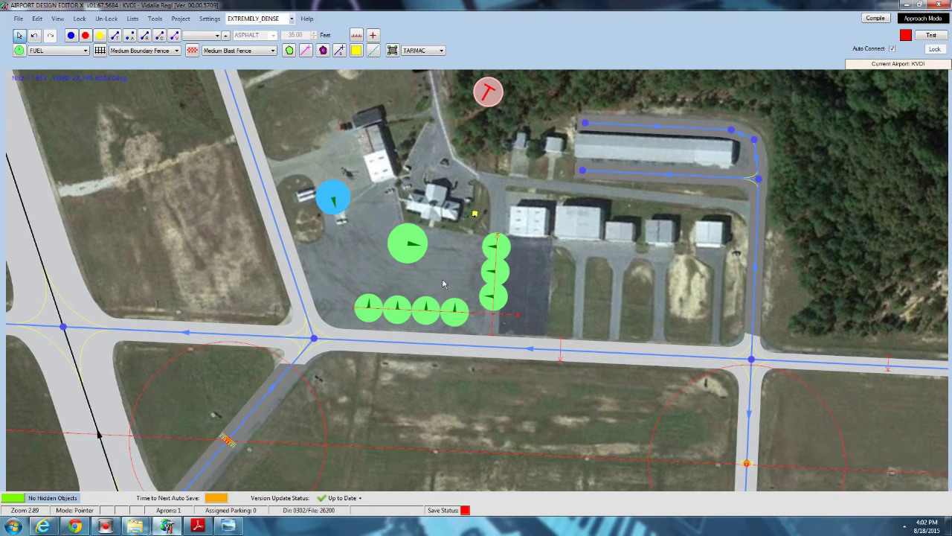
scroll(593, 322, up, 3)
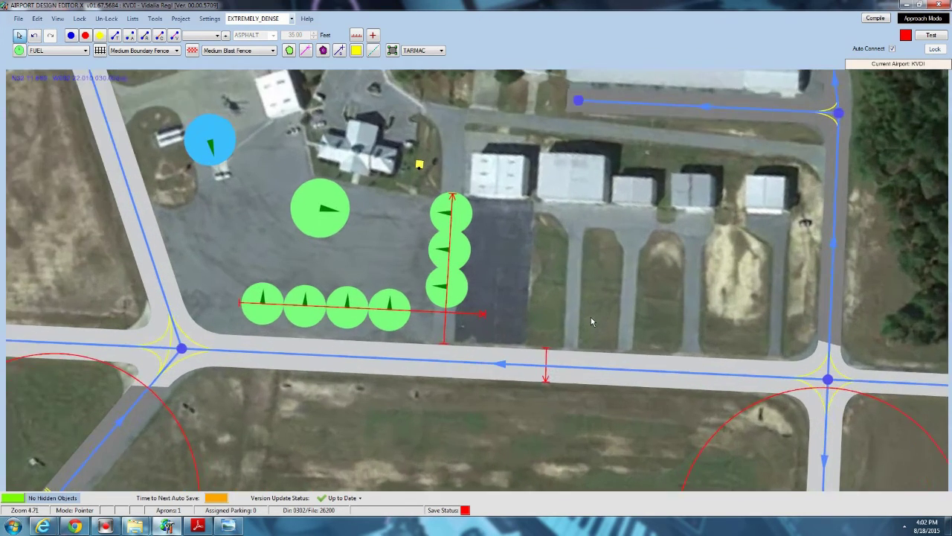
scroll(398, 275, down, 2)
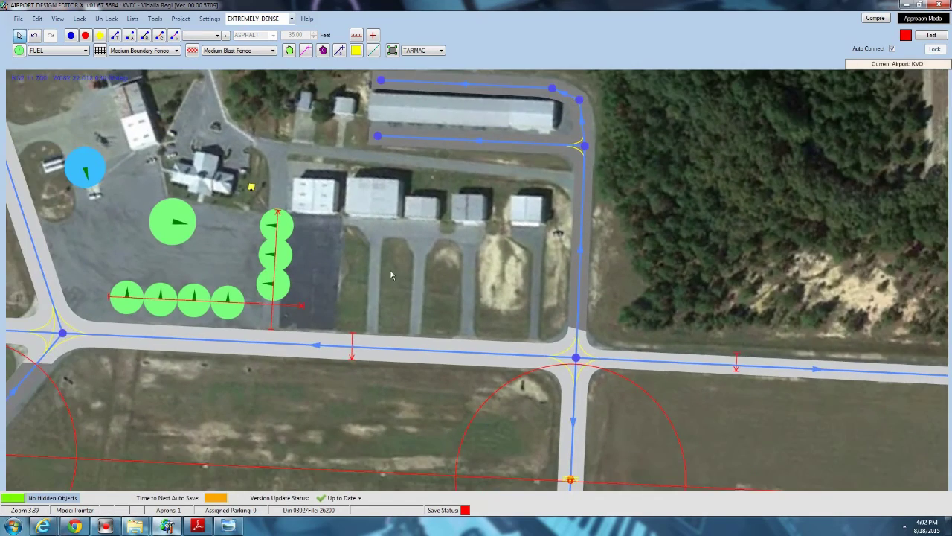
scroll(608, 312, up, 1)
scroll(365, 199, up, 5)
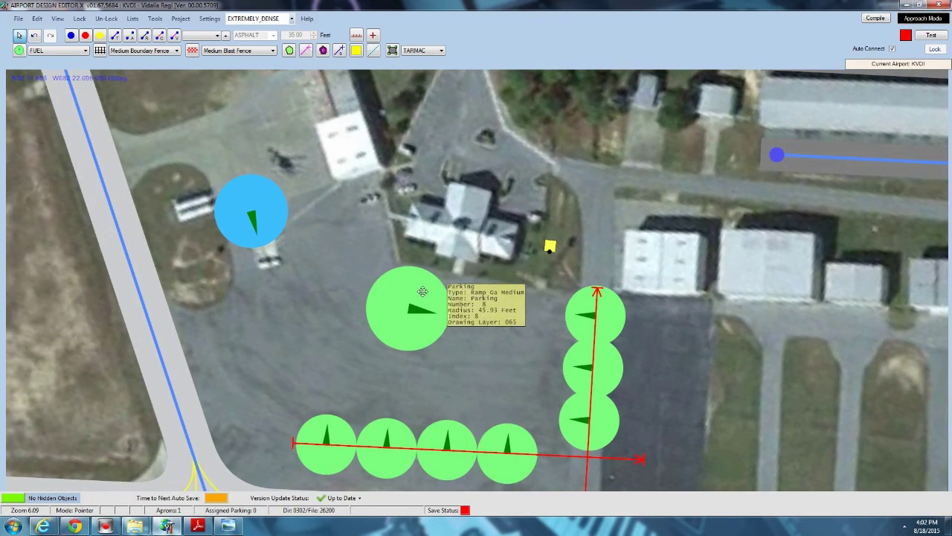
Connect the third spot from the west in the southern row to the adjacent taxiway with a 50-foot asphalt parking path.
right_drag(411, 286, 389, 199)
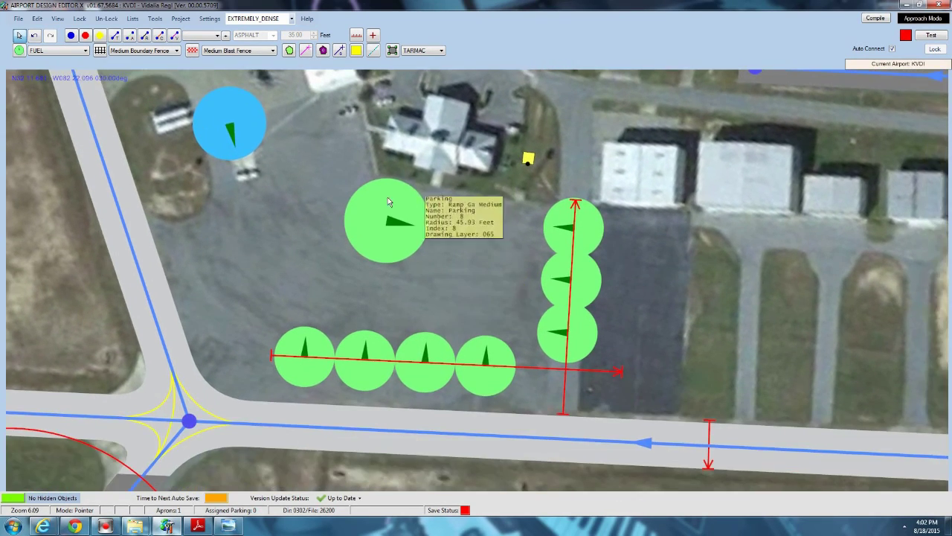
click(130, 35)
scroll(382, 216, up, 4)
right_drag(342, 253, 360, 120)
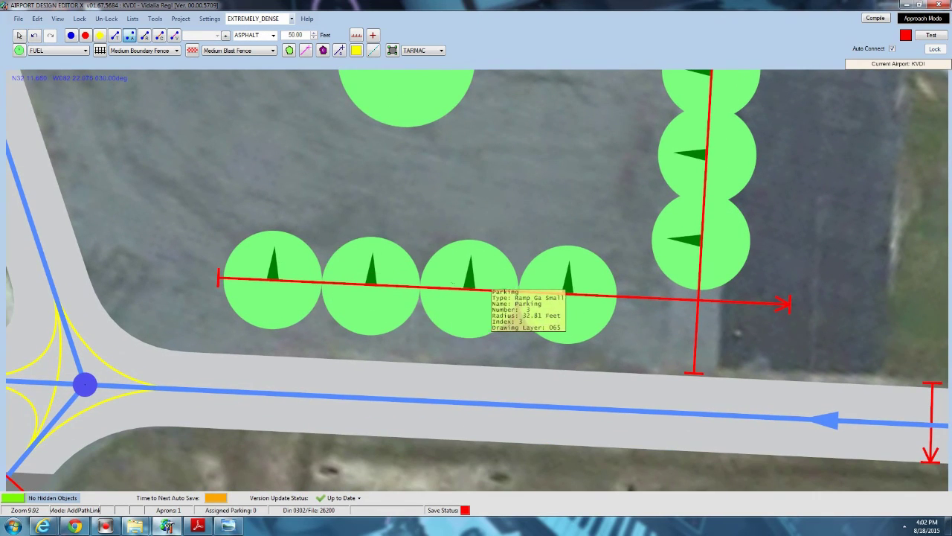
drag(454, 279, 449, 389)
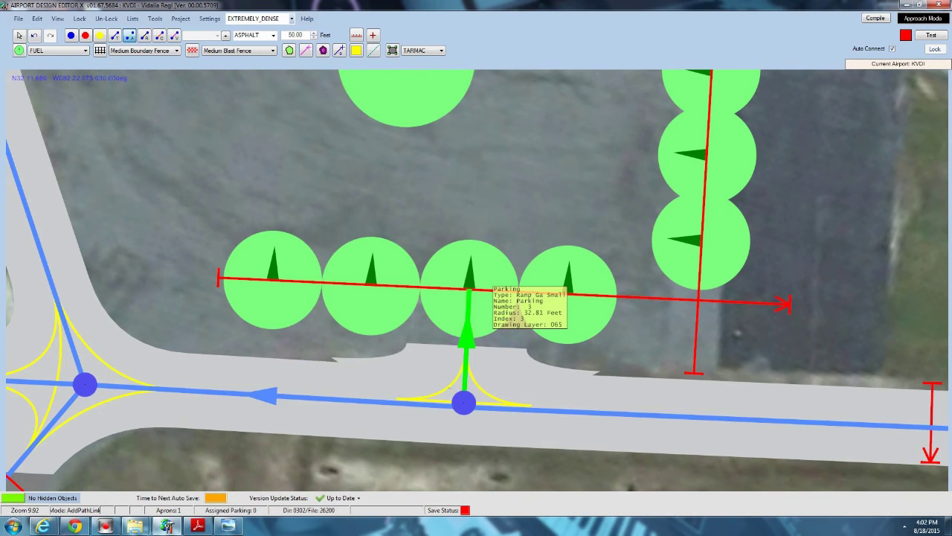
click(19, 36)
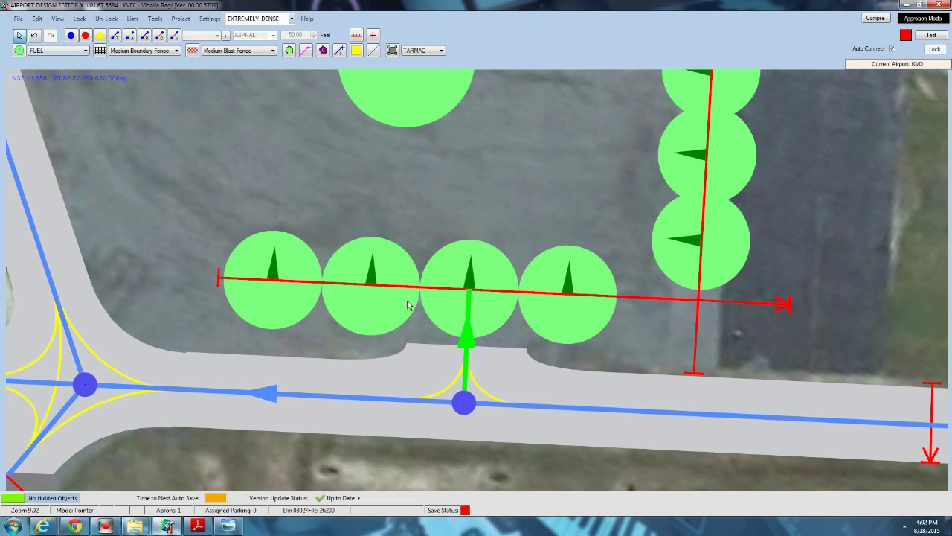
Set the width of the third southern-row spot's parking path to 32 feet.
click(466, 308)
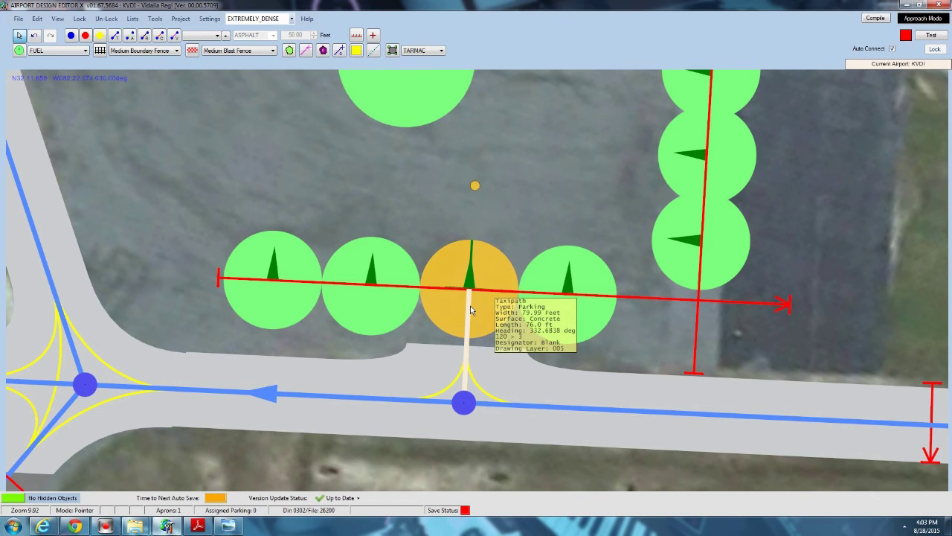
double_click(470, 306)
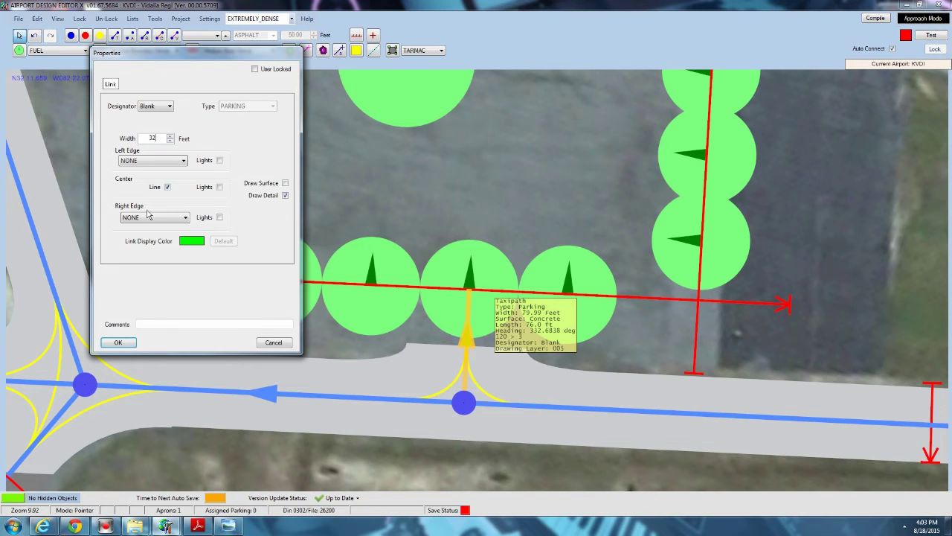
click(115, 342)
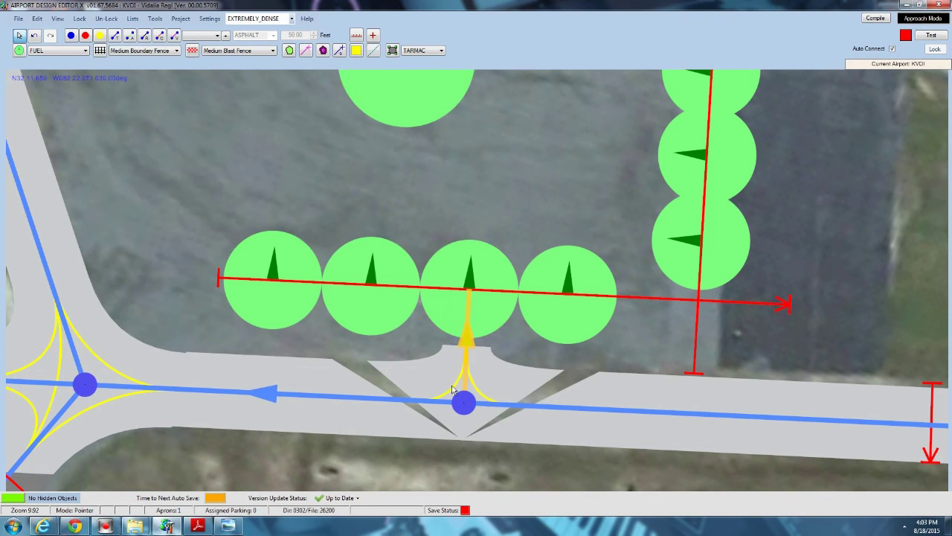
Connect the second, first and fourth spots of the southern row to the adjacent taxiway with parking paths.
click(130, 36)
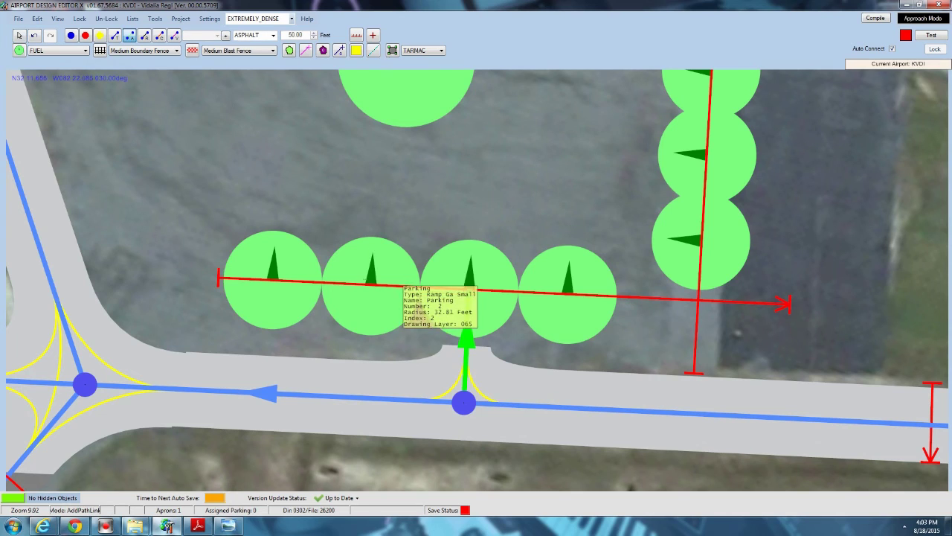
click(370, 289)
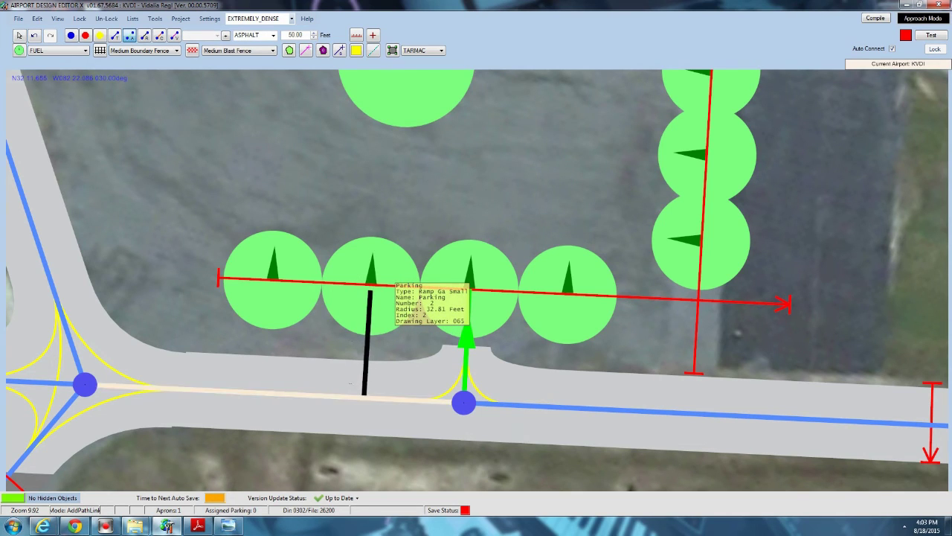
click(361, 398)
click(273, 287)
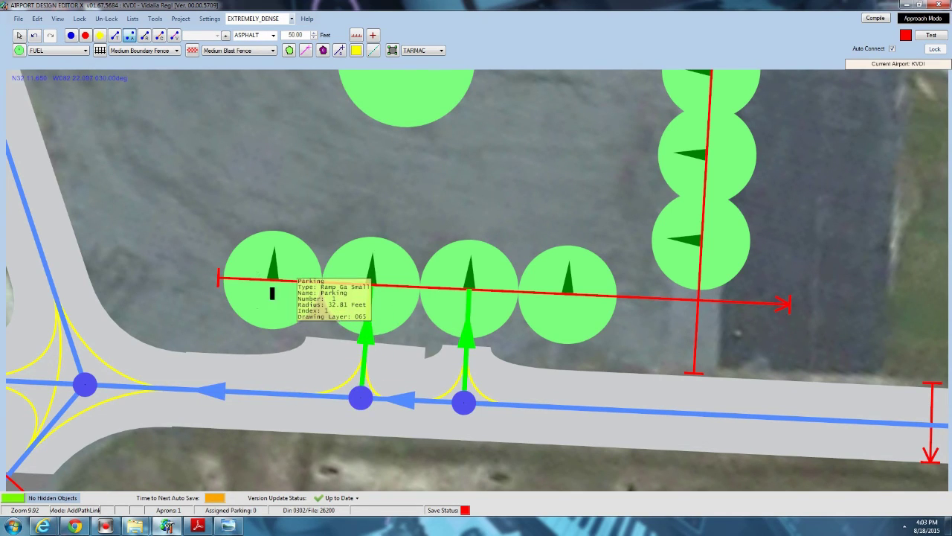
click(268, 392)
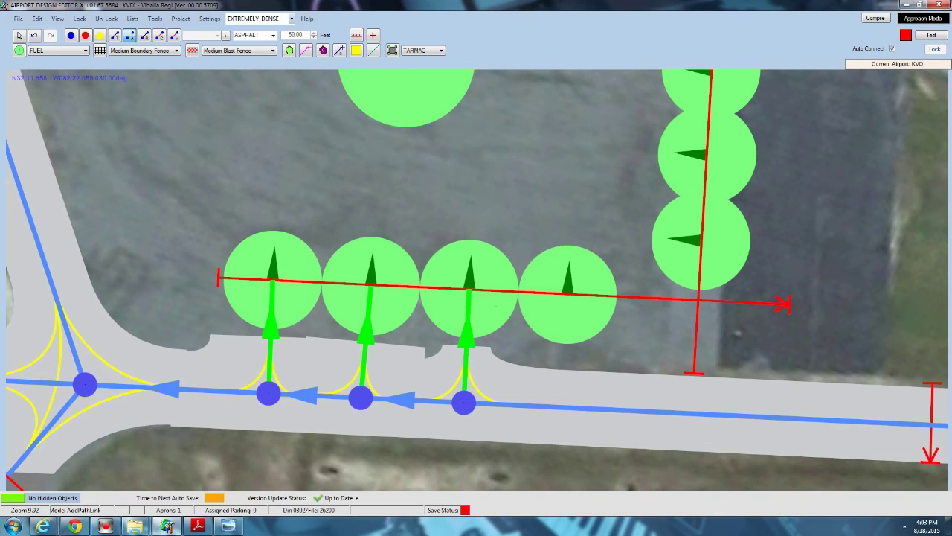
click(567, 296)
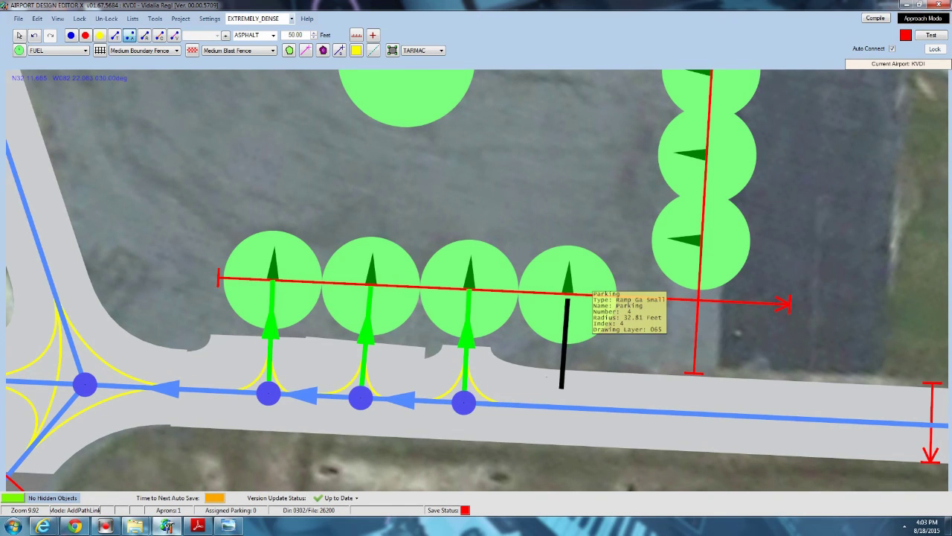
click(561, 405)
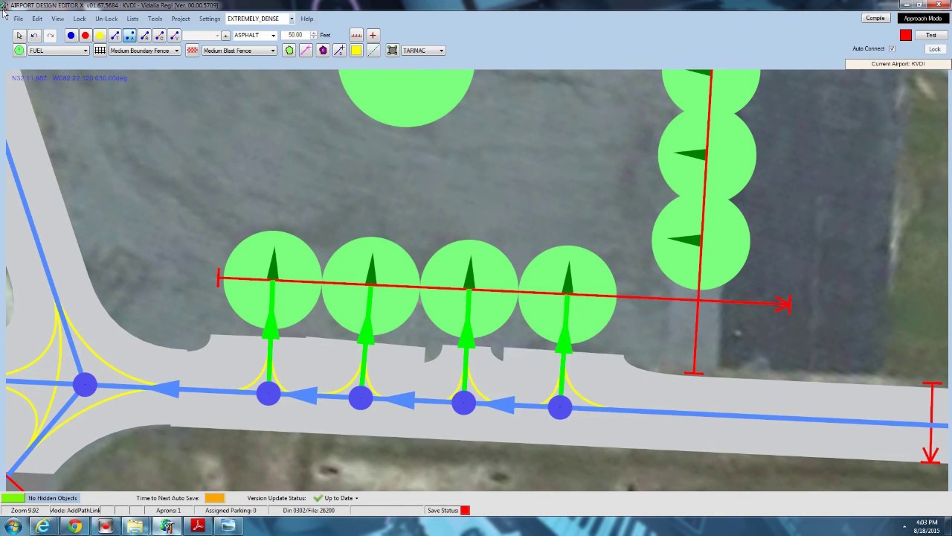
click(18, 34)
Reduce the width of the westernmost southern-row spot's parking path.
mouse_move(310, 398)
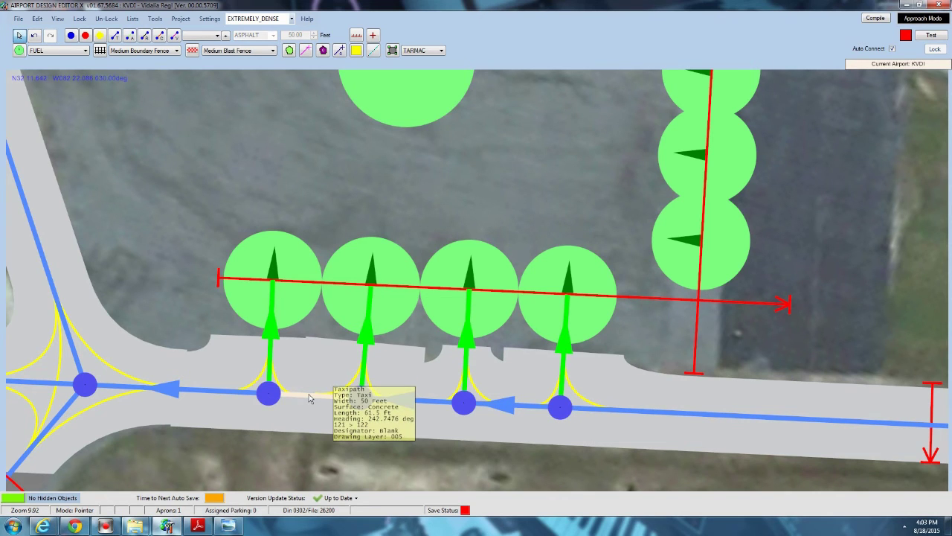
scroll(230, 347, down, 2)
drag(133, 227, 170, 229)
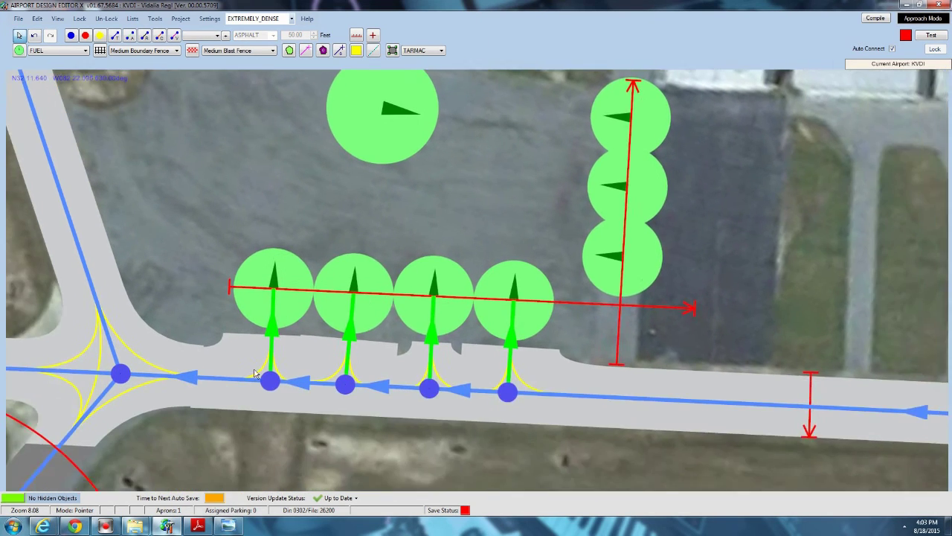
scroll(254, 374, up, 2)
double_click(278, 301)
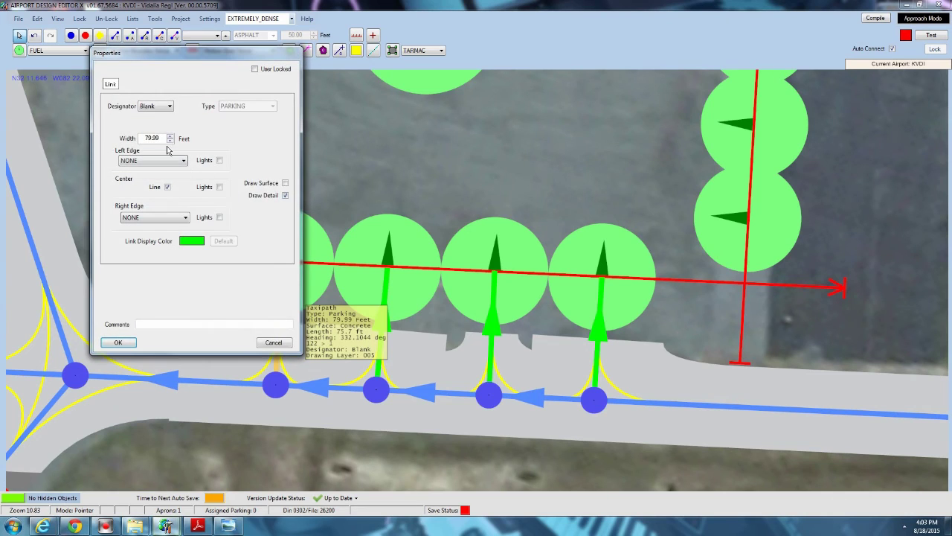
drag(160, 138, 103, 139)
click(116, 341)
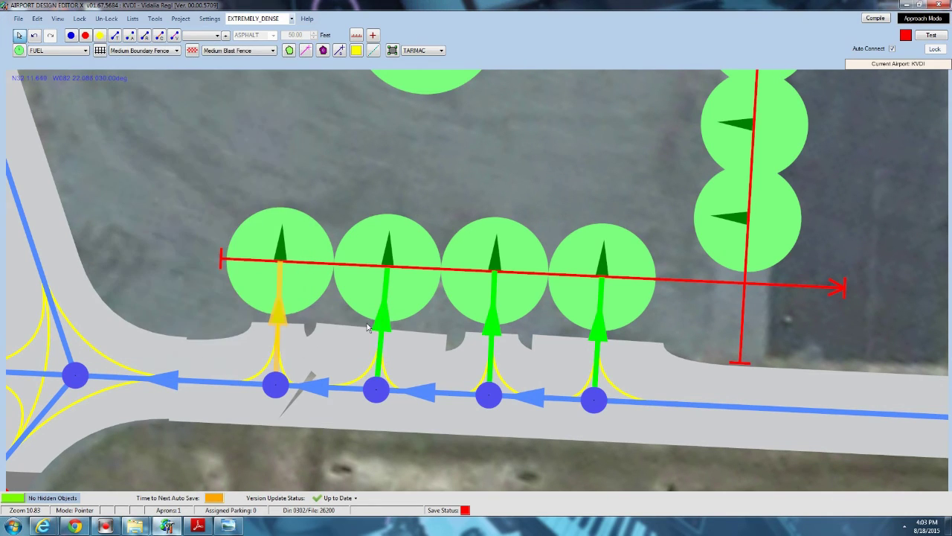
Set the width of the second southern-row spot's parking path to 30 feet.
click(382, 328)
double_click(382, 328)
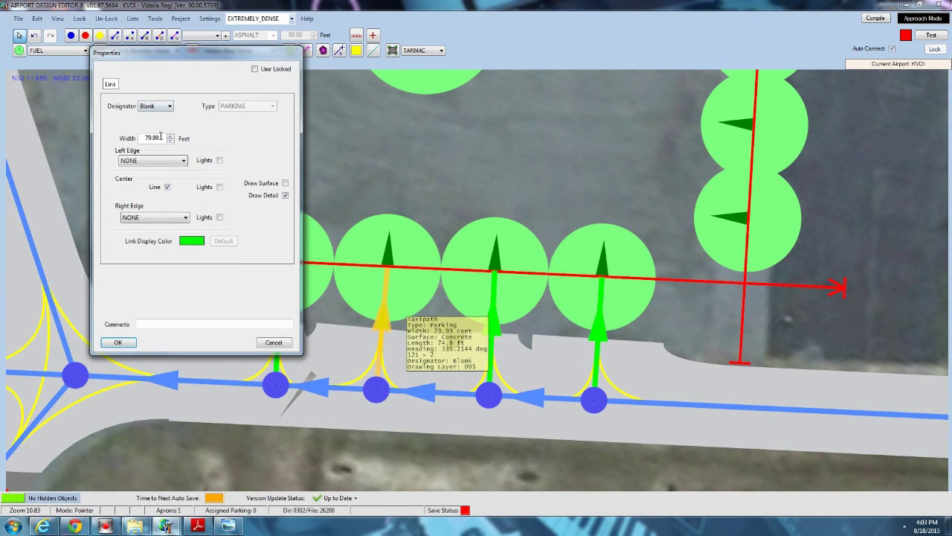
text(30)
click(117, 342)
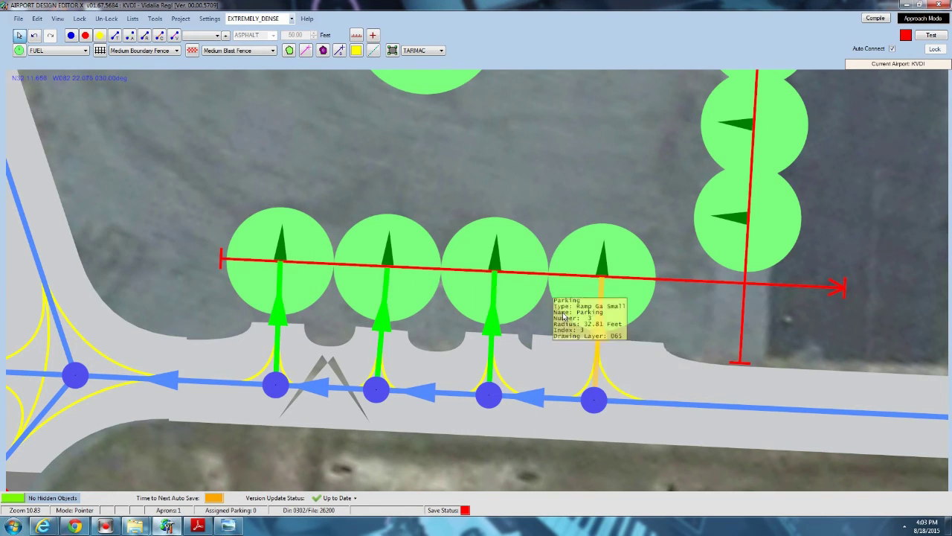
Set the width of the easternmost southern-row spot's parking path to 32 feet.
click(598, 320)
double_click(600, 329)
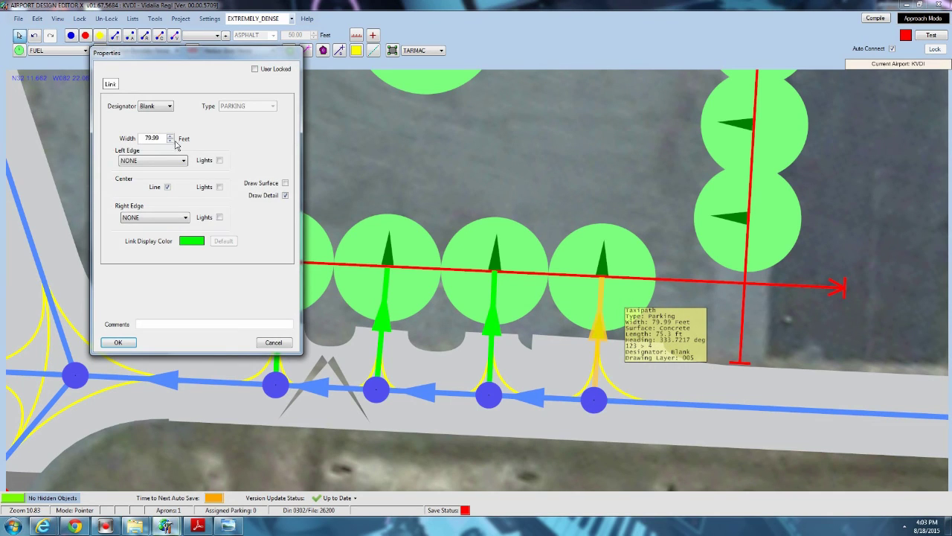
double_click(153, 139)
text(32)
click(118, 343)
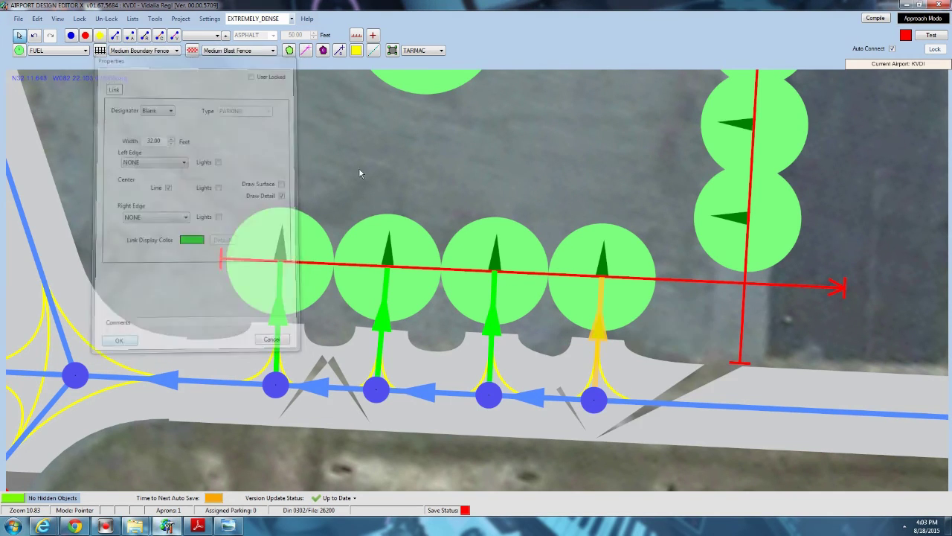
Preview the airport in night lighting to check the taxiway edge lights around the ramp, then restore the day display.
click(58, 18)
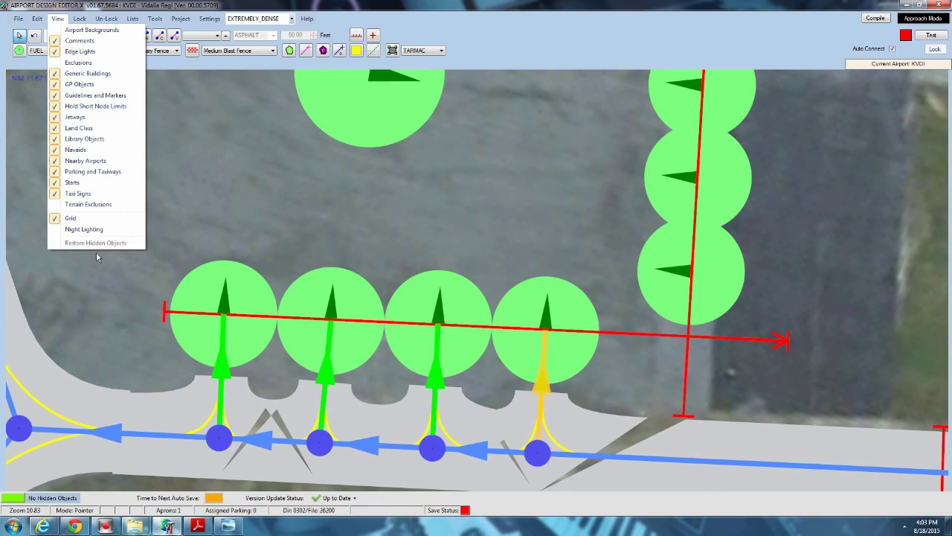
click(89, 229)
scroll(248, 174, down, 2)
scroll(250, 179, down, 4)
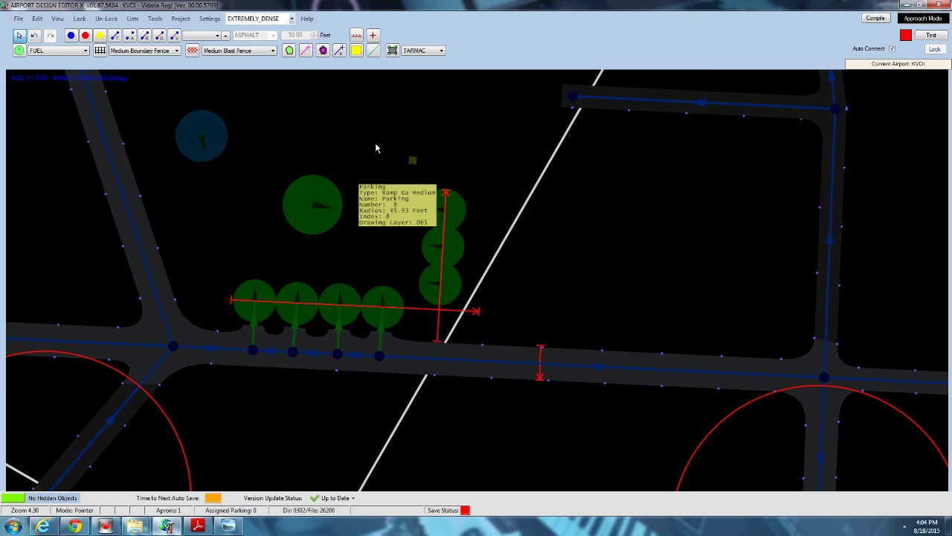
click(57, 18)
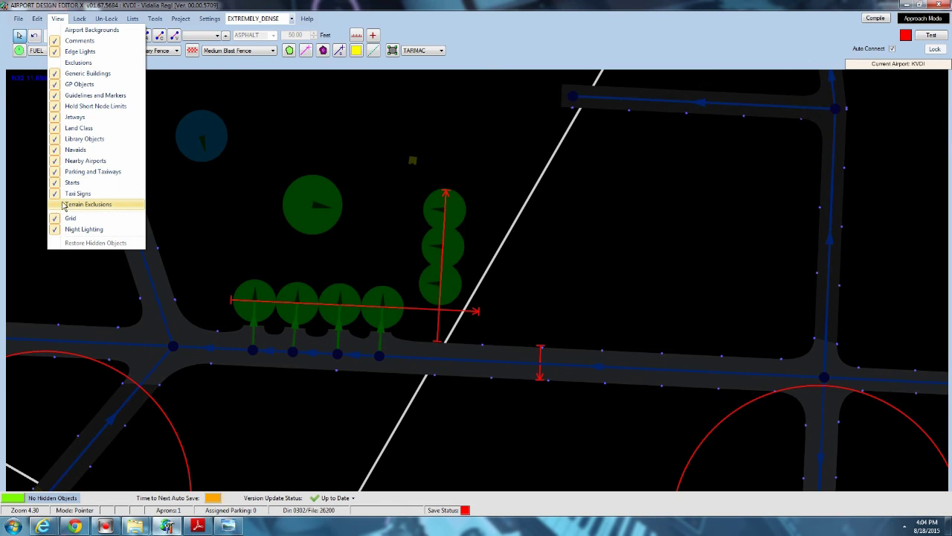
click(67, 229)
Add a normal node on the southern taxiway near the ramp's east edge and another on the western taxiway beside the ramp.
scroll(670, 372, up, 2)
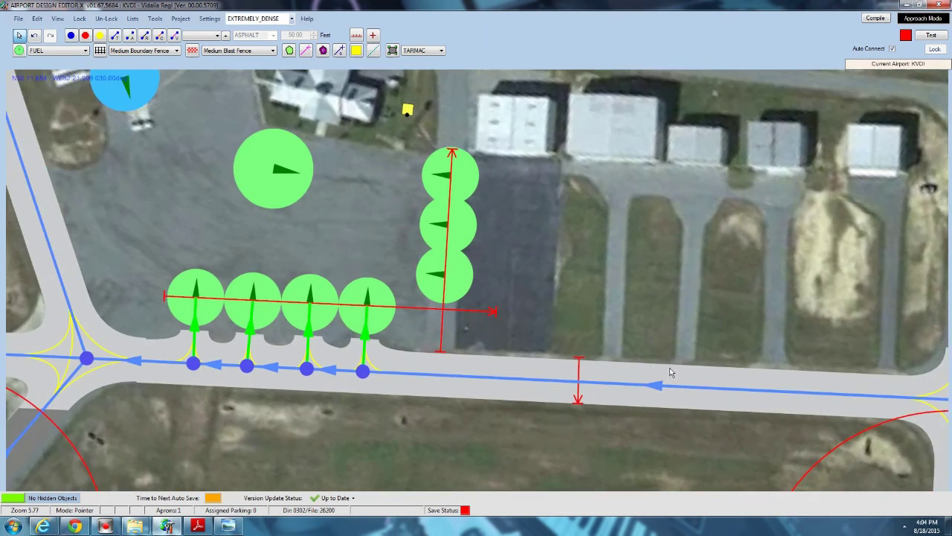
scroll(670, 372, up, 1)
click(71, 35)
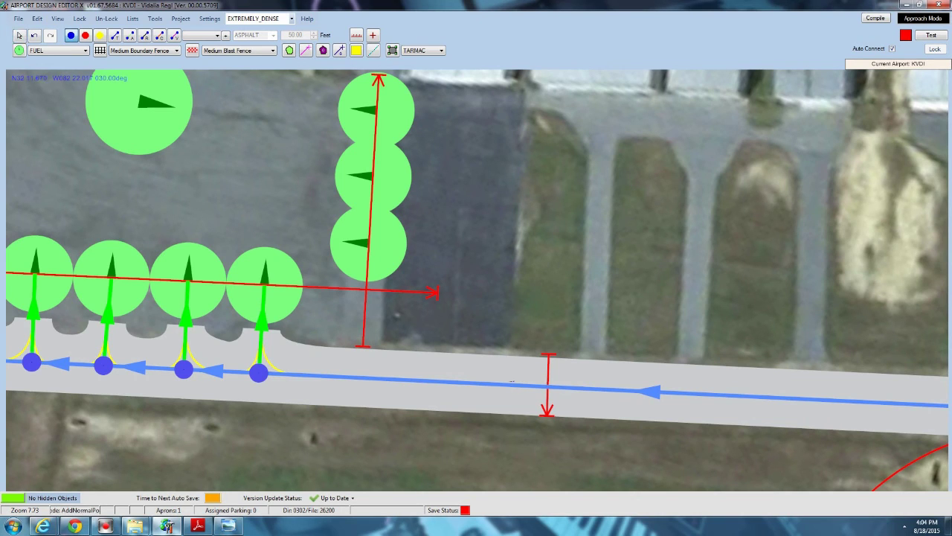
click(511, 385)
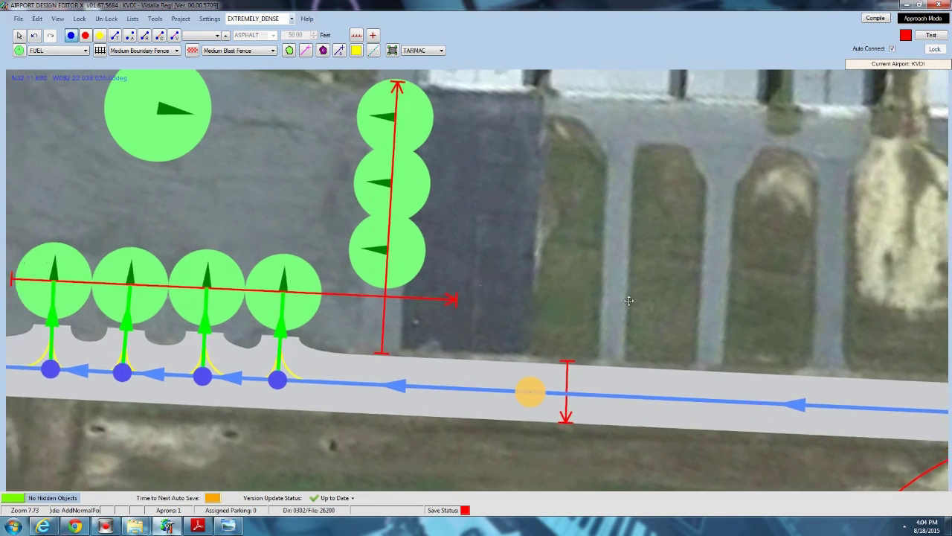
right_drag(629, 301, 951, 378)
scroll(878, 335, down, 1)
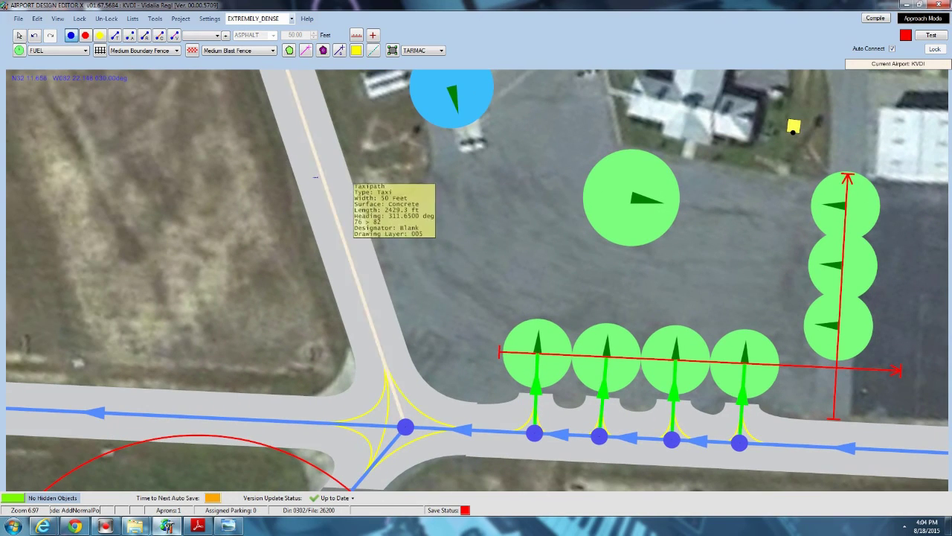
click(327, 194)
Draw a taxiway link about 220 feet long from the western taxiway to the hangar north of the fuel spot.
right_drag(384, 182, 394, 405)
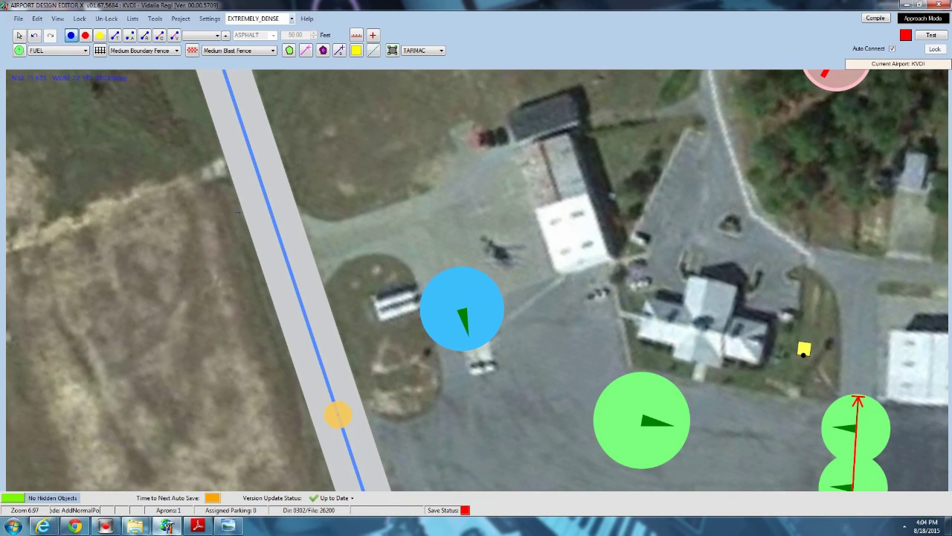
click(116, 36)
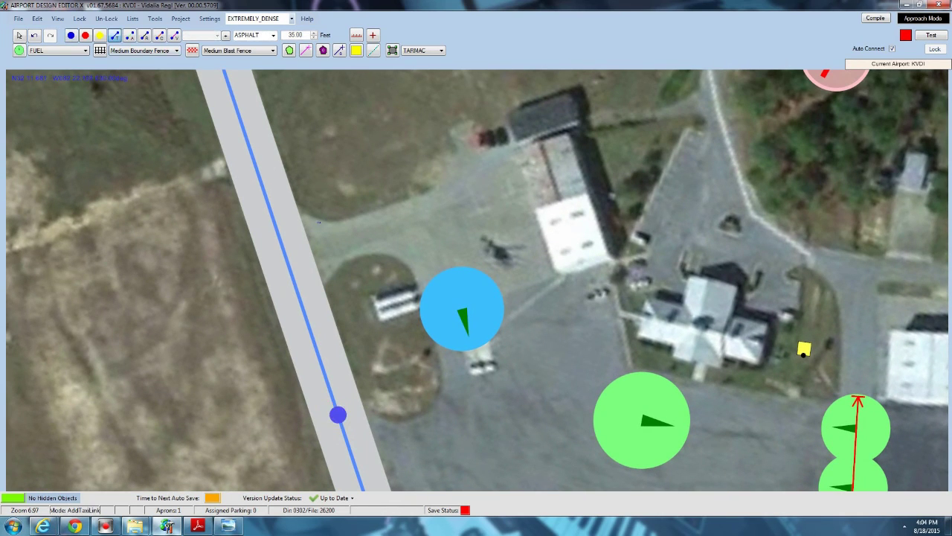
click(285, 257)
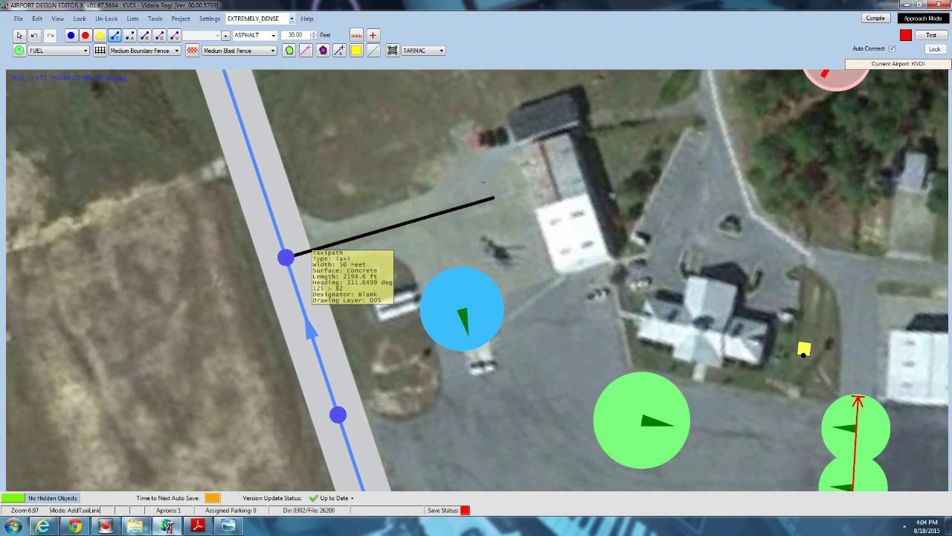
click(506, 187)
click(20, 36)
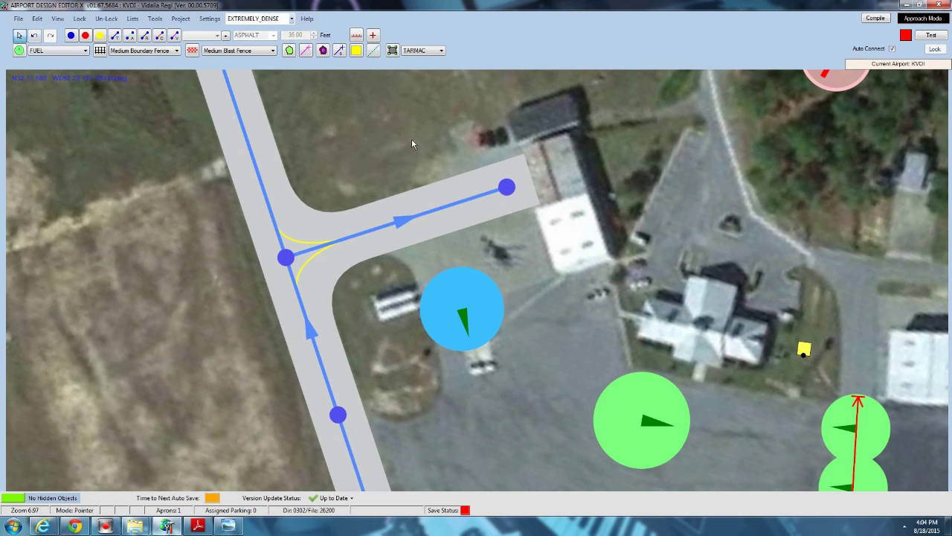
Turn off the left and right edge lights on the new taxiway link to the hangar.
right_drag(406, 258, 386, 212)
double_click(421, 149)
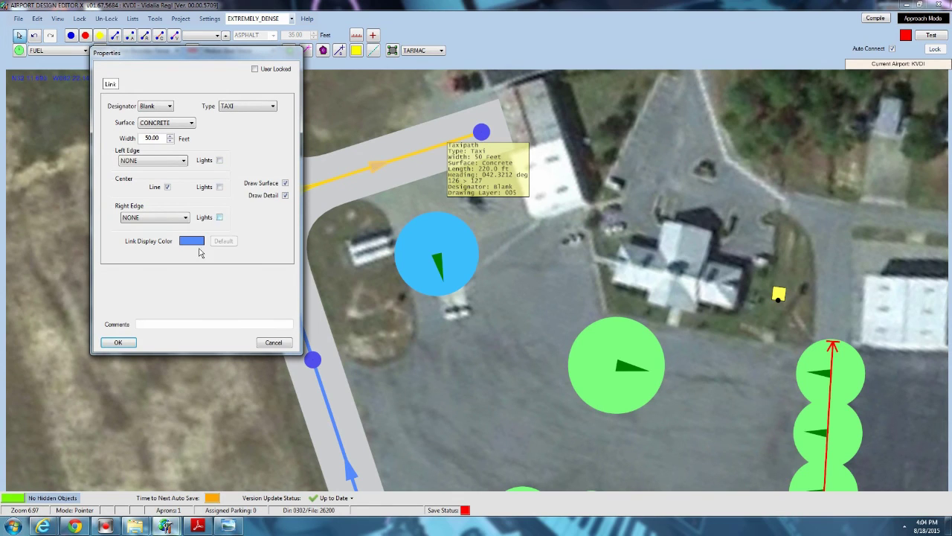
click(119, 342)
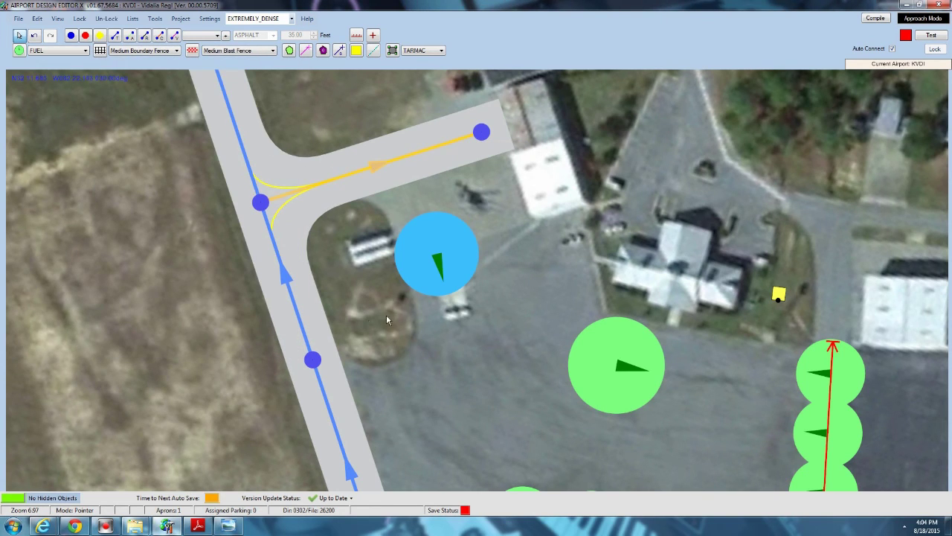
Turn off the ramp-side edge lights on the western taxiway segment between the southern intersection and the new node.
drag(386, 314, 294, 129)
double_click(224, 221)
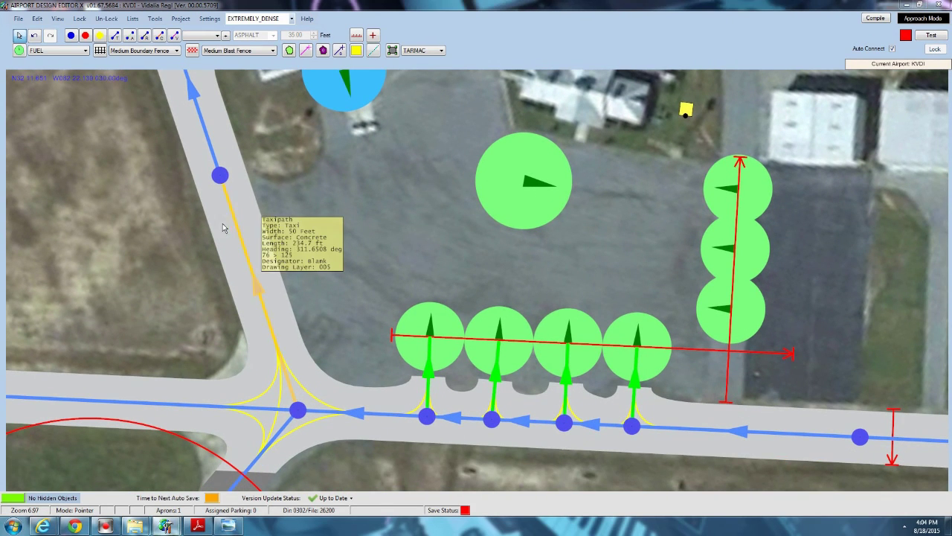
click(118, 342)
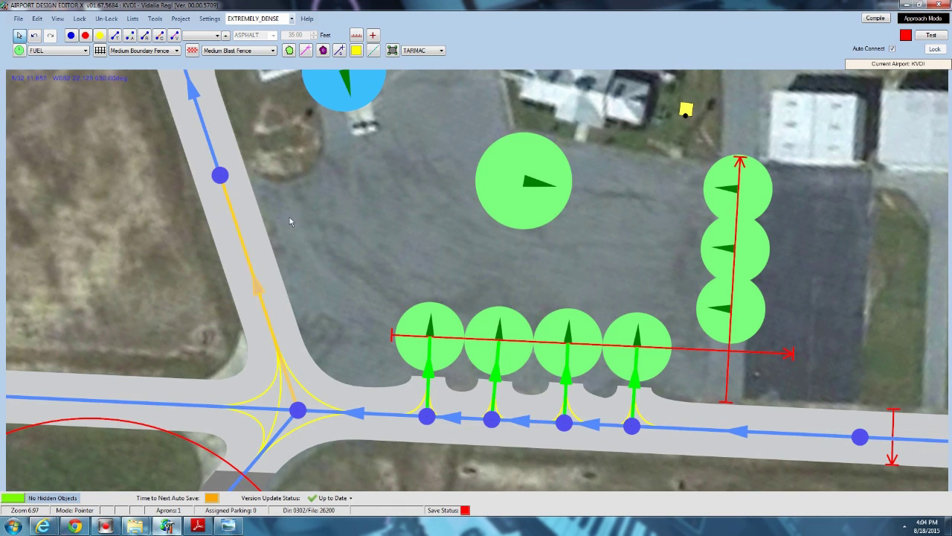
Turn off the right edge lights on the two southern taxiway segments between the intersection and the second parking spot's node.
drag(285, 298, 198, 199)
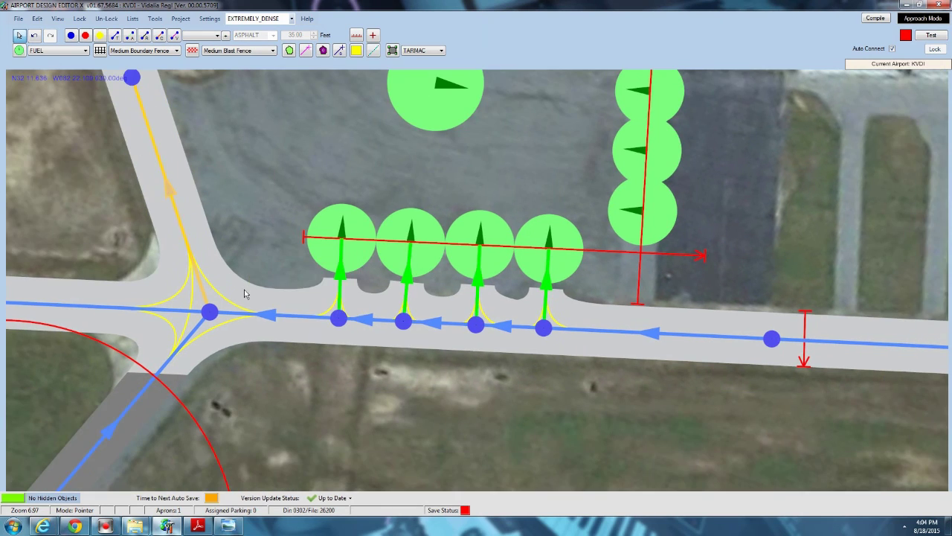
double_click(276, 316)
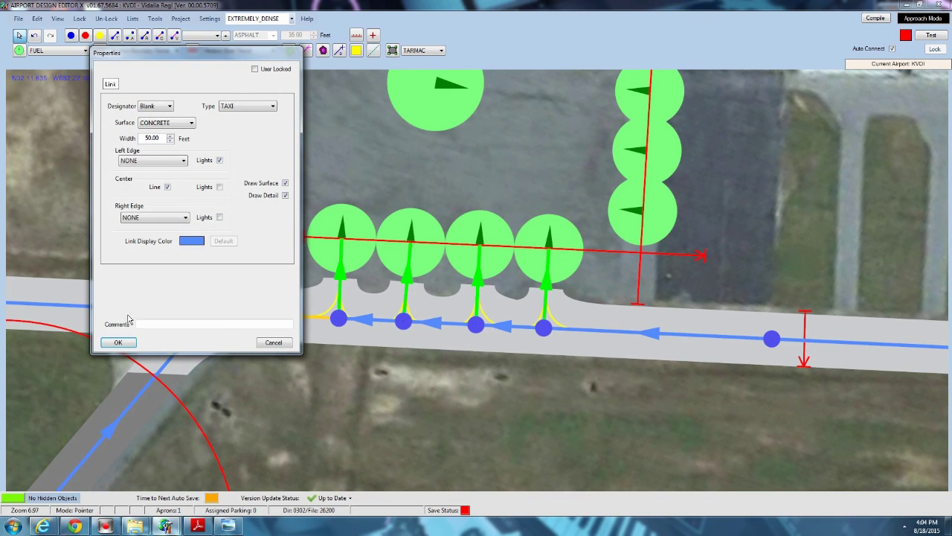
click(118, 342)
double_click(365, 321)
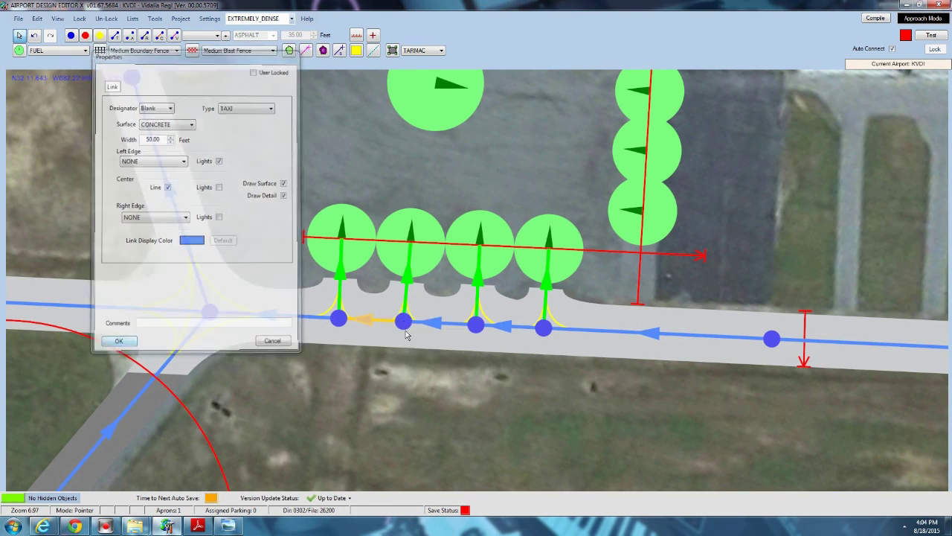
Turn off the right edge lights on the three southern taxiway segments between the second parking spot's node and the node east of the ramp.
double_click(436, 325)
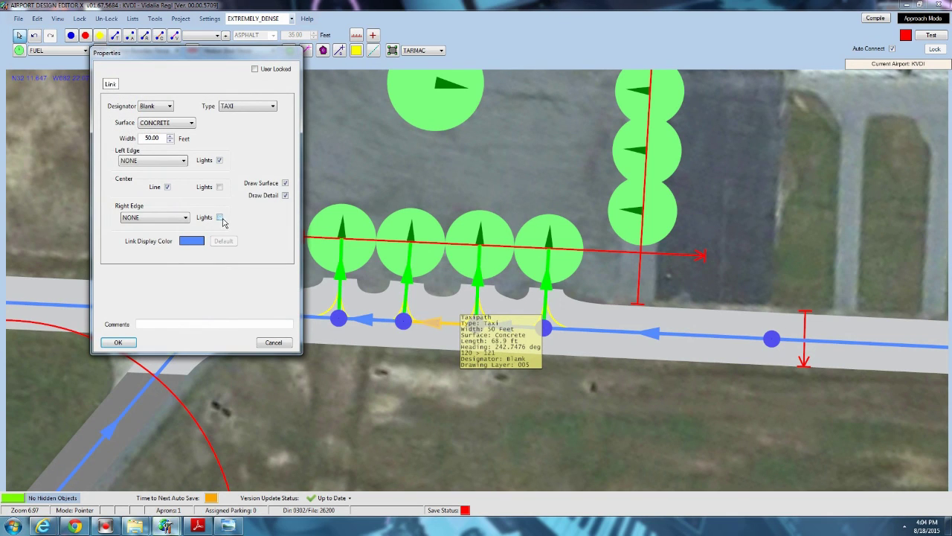
click(120, 341)
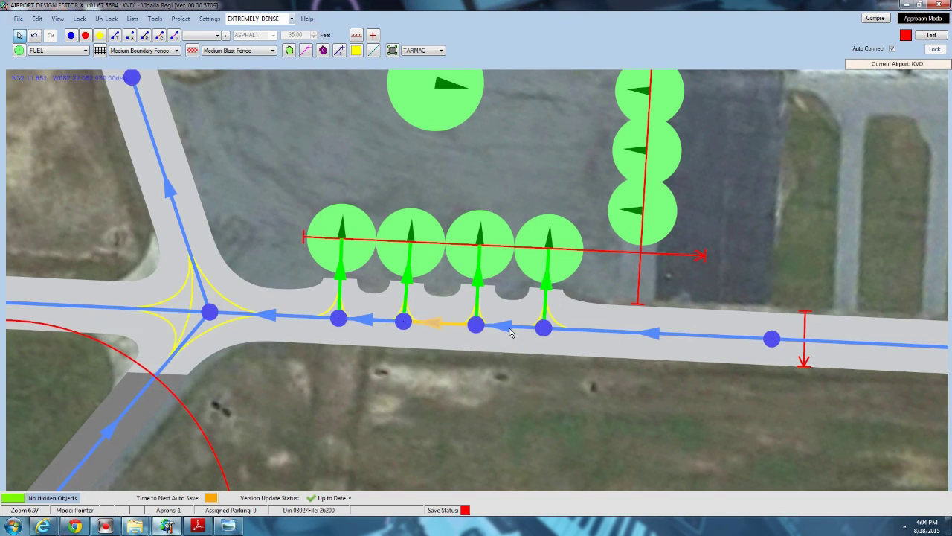
double_click(531, 325)
click(219, 217)
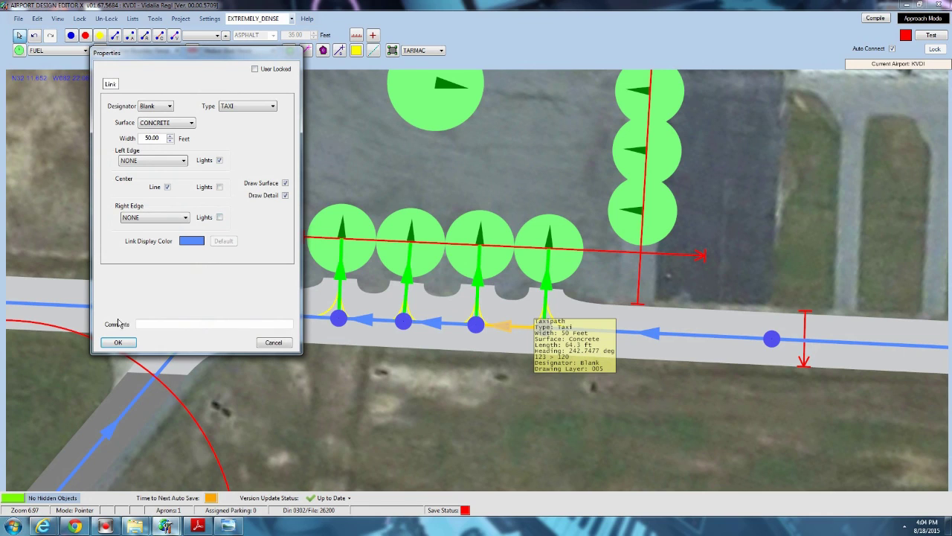
click(118, 341)
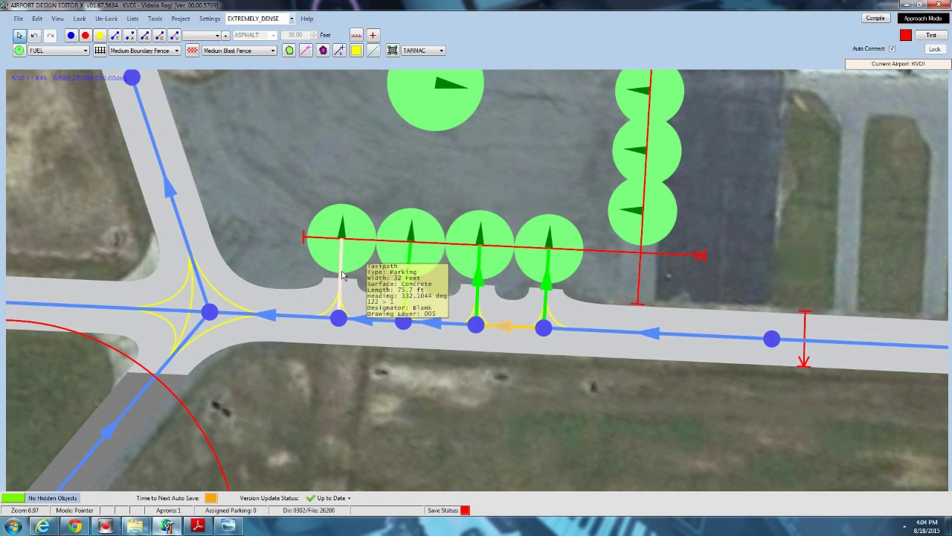
double_click(594, 336)
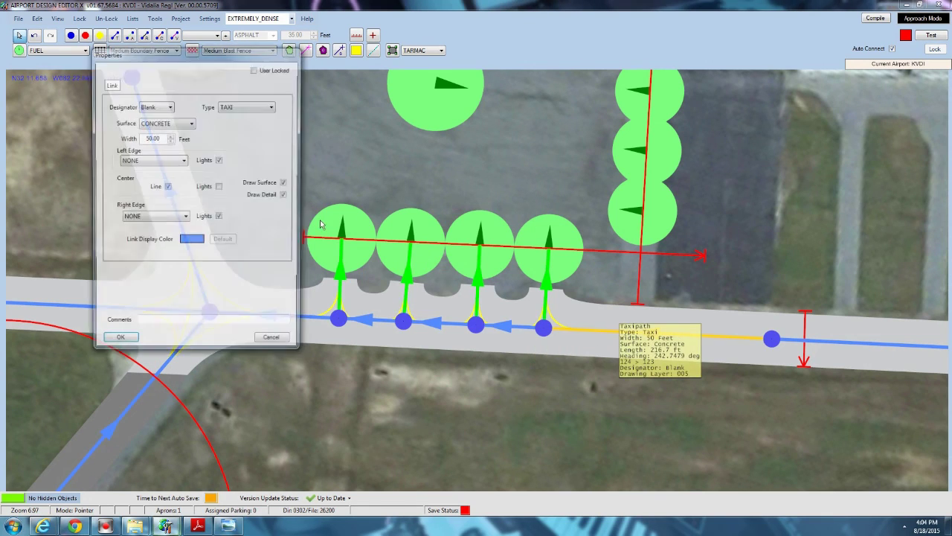
click(118, 342)
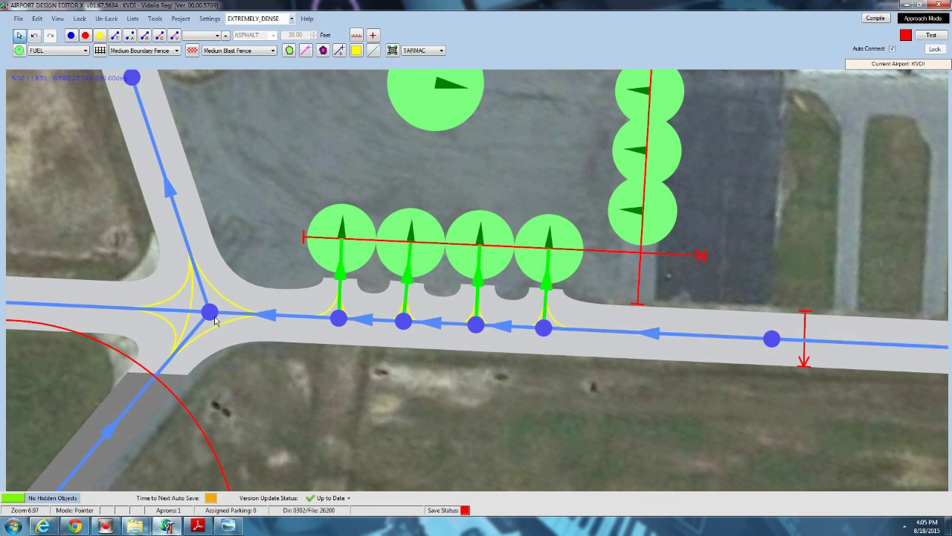
Examine the edge lights along the taxiways around the ramp in the dark night display, and return to the daytime display.
drag(704, 349, 631, 366)
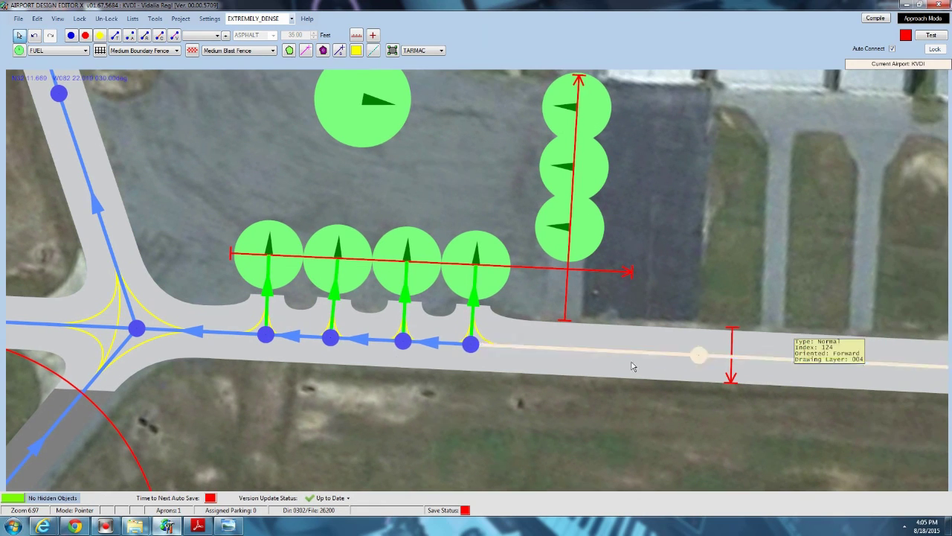
mouse_move(254, 269)
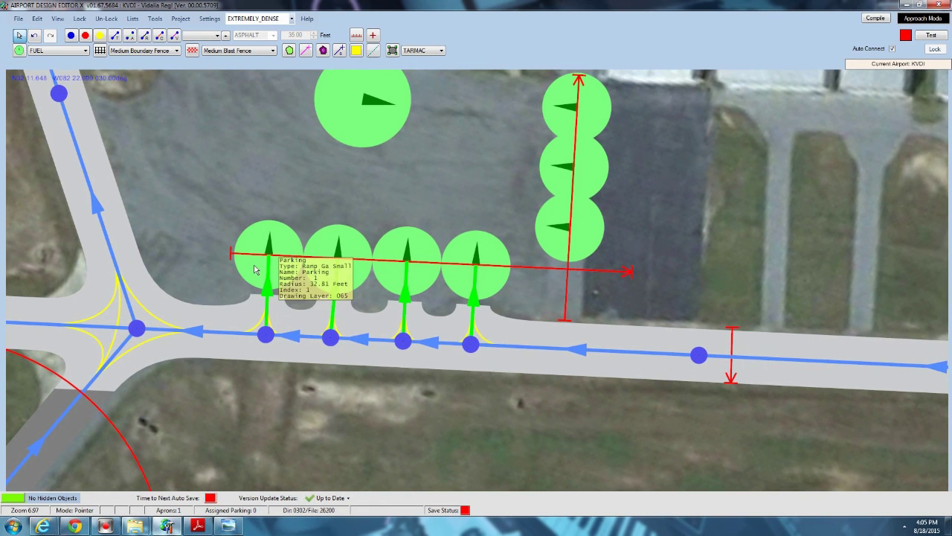
drag(427, 394, 347, 446)
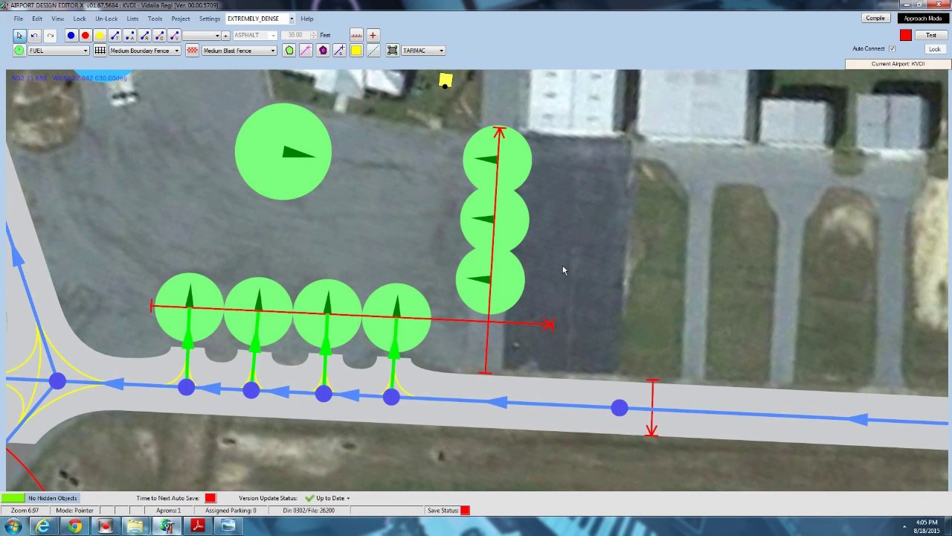
scroll(564, 270, down, 3)
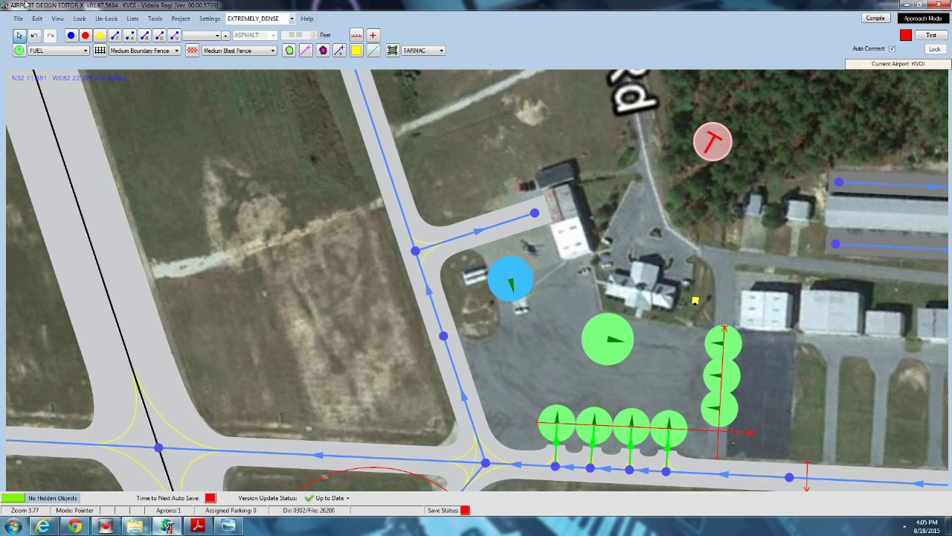
click(57, 18)
click(74, 236)
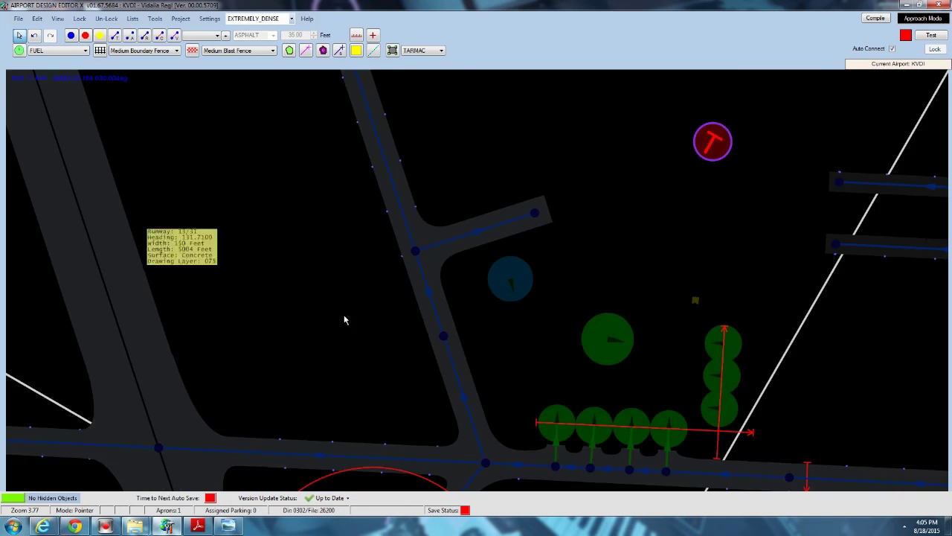
drag(345, 319, 228, 226)
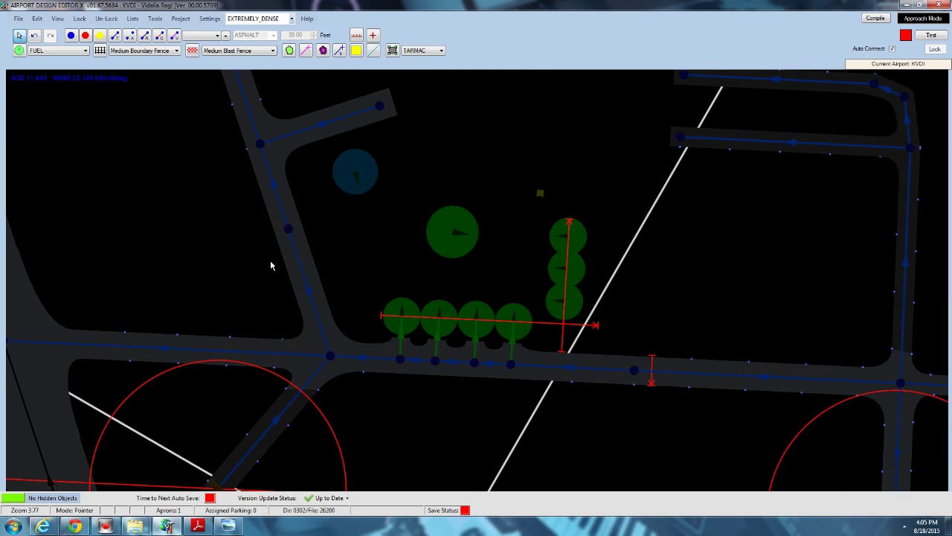
drag(447, 255, 349, 256)
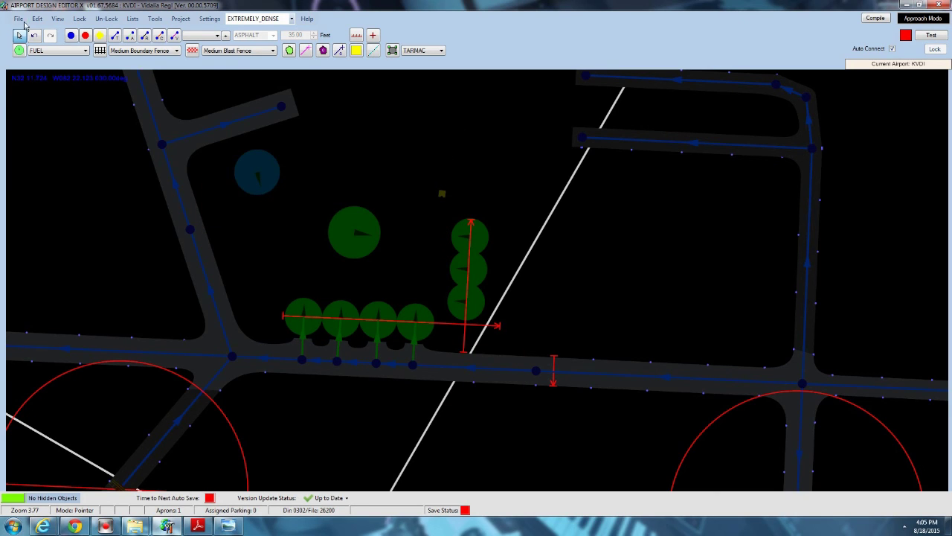
click(58, 18)
click(75, 230)
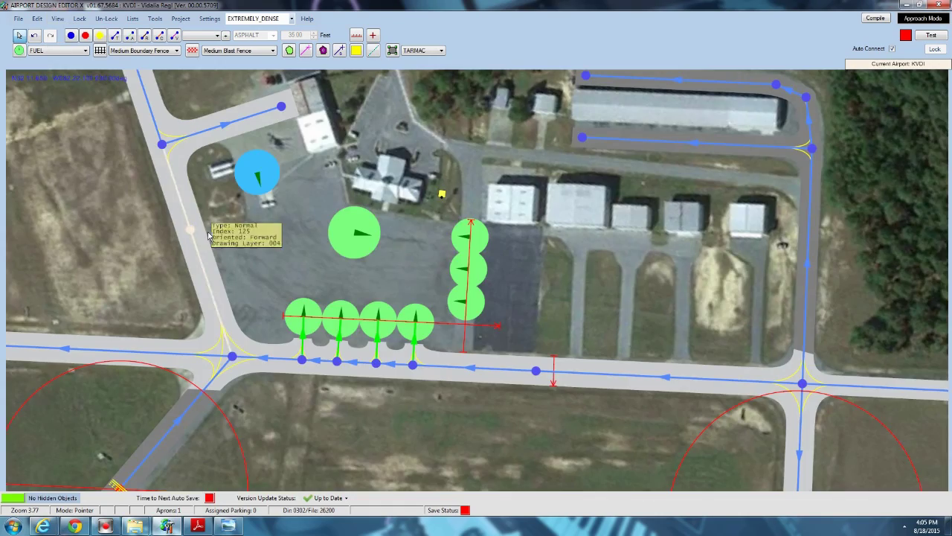
scroll(355, 235, down, 6)
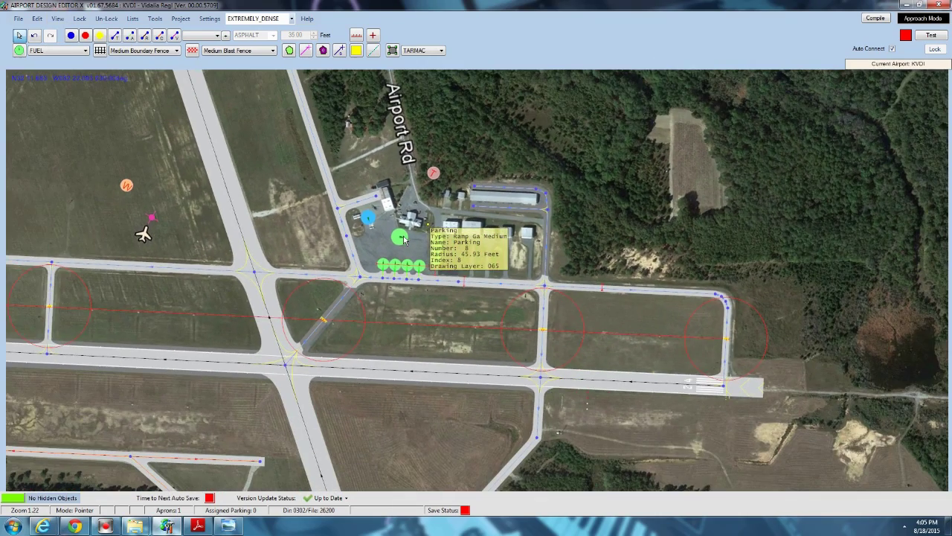
drag(243, 191, 279, 259)
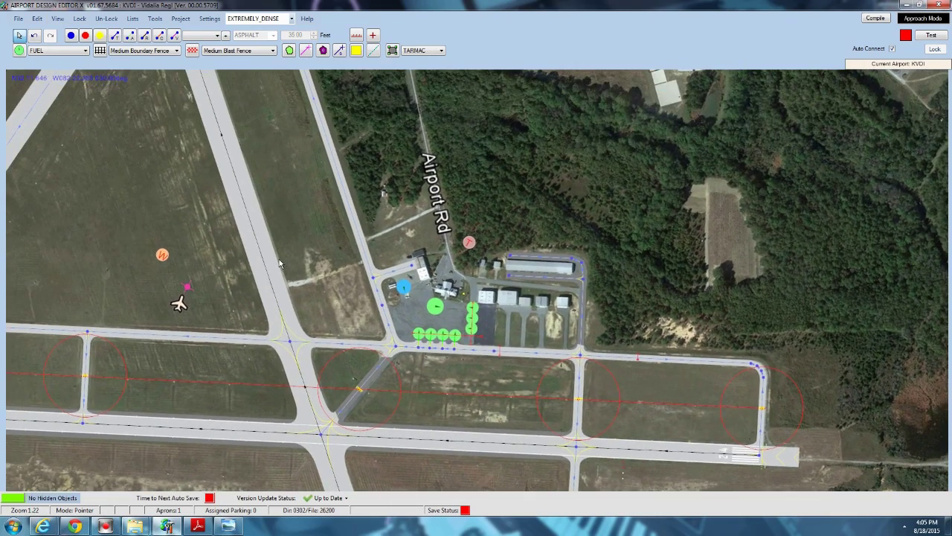